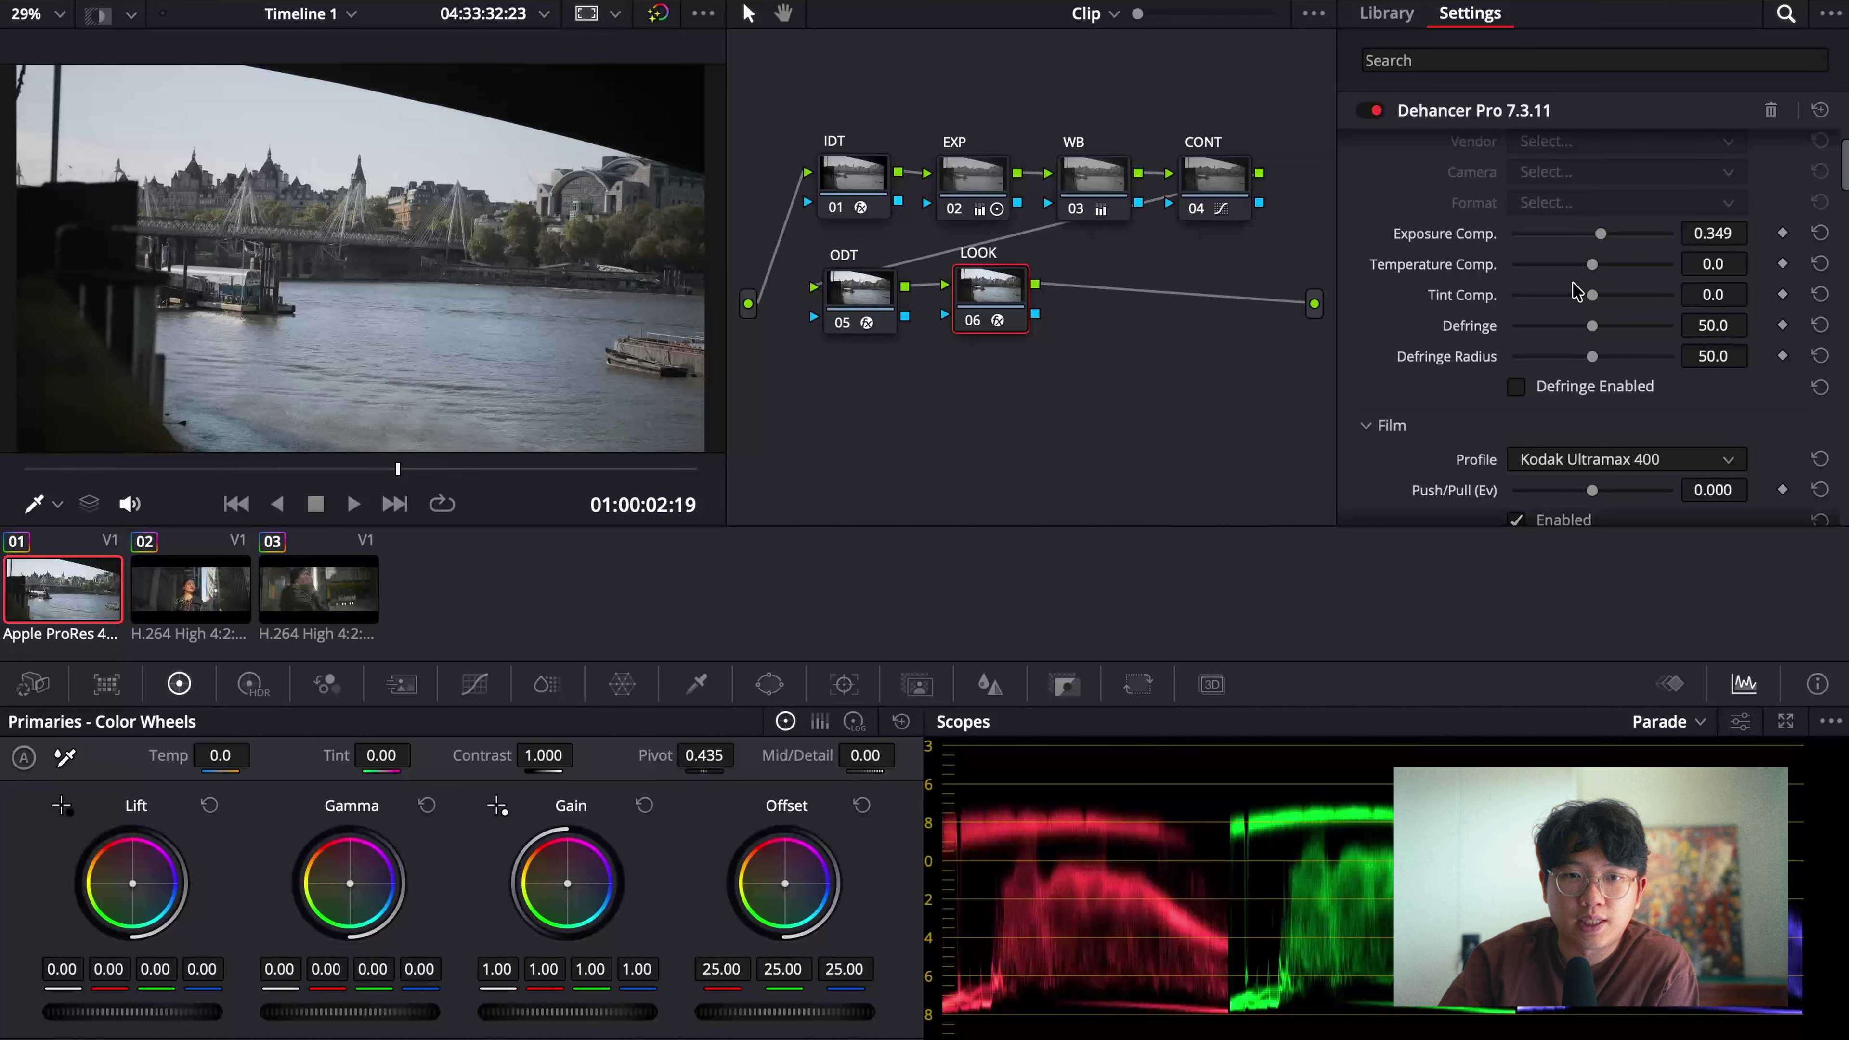
Step: Select the LOOK node and set the Dehancer print profile to Kodak 2383 Print Film
left_click(1092, 175)
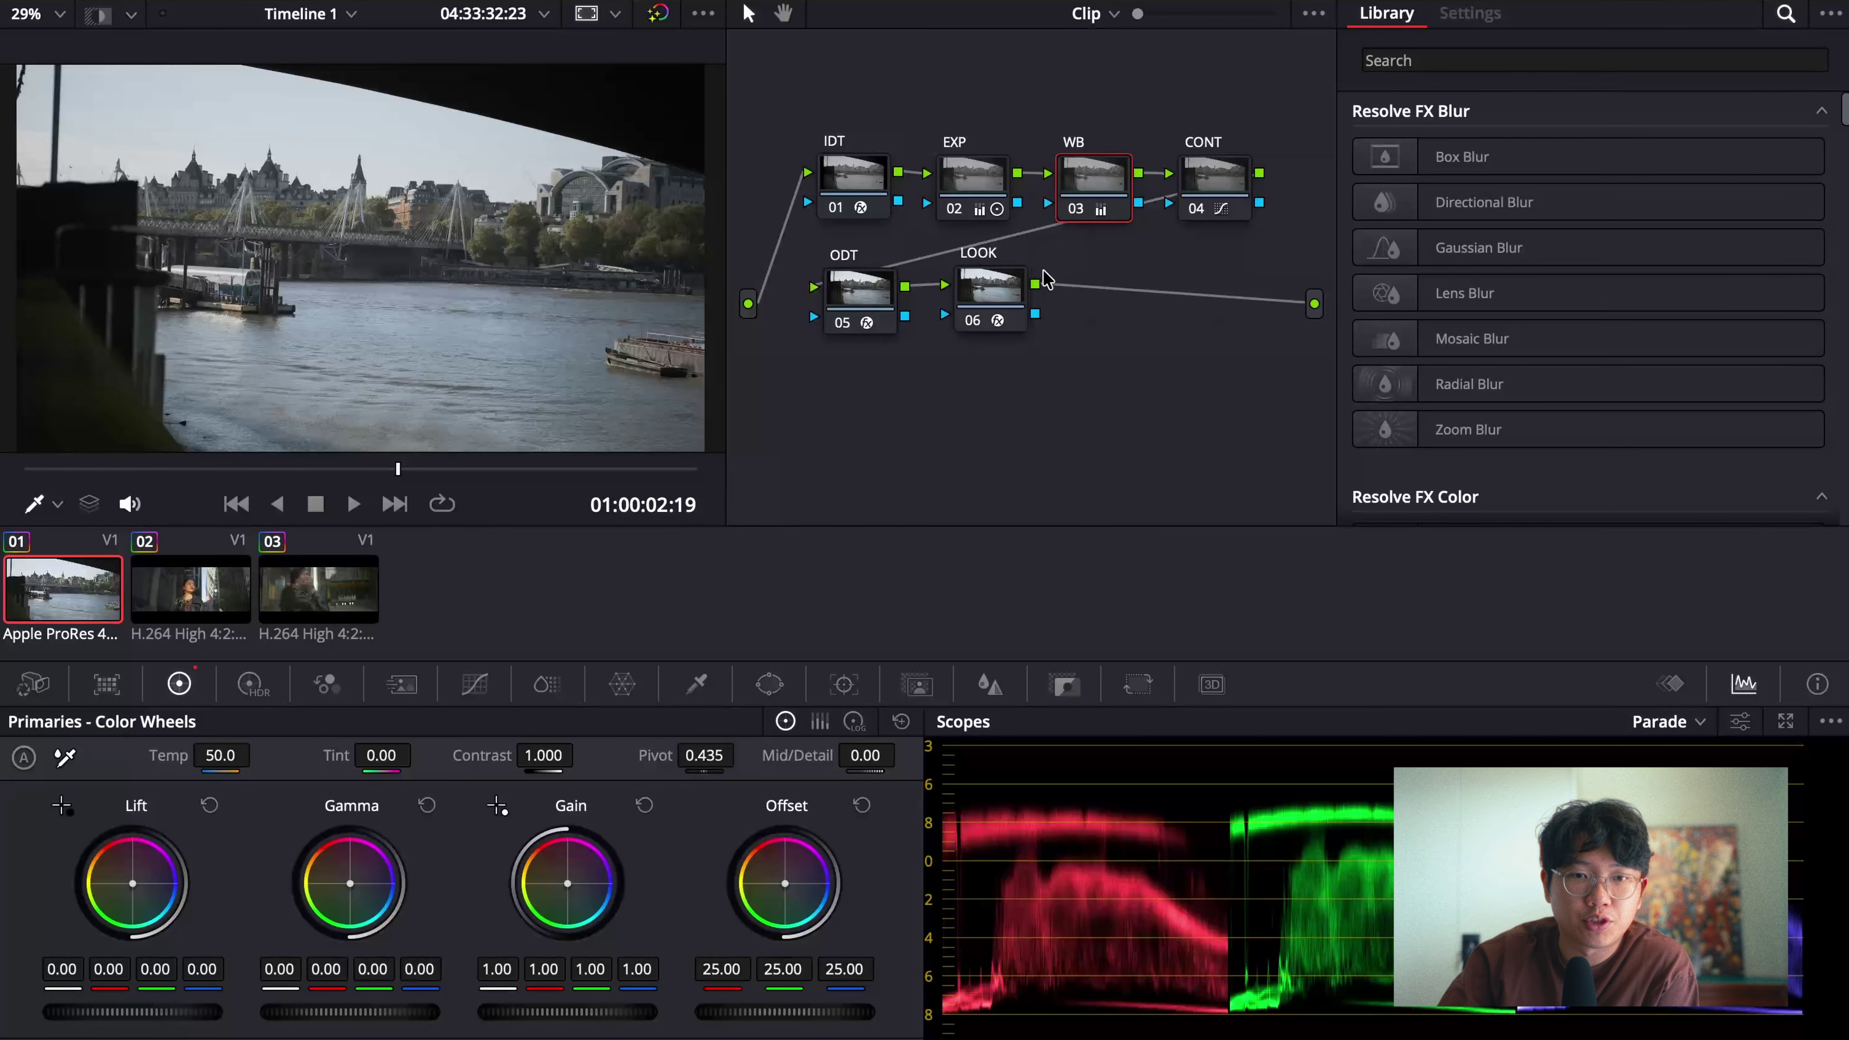
left_click(1003, 286)
scroll(1602, 169, "down", 2)
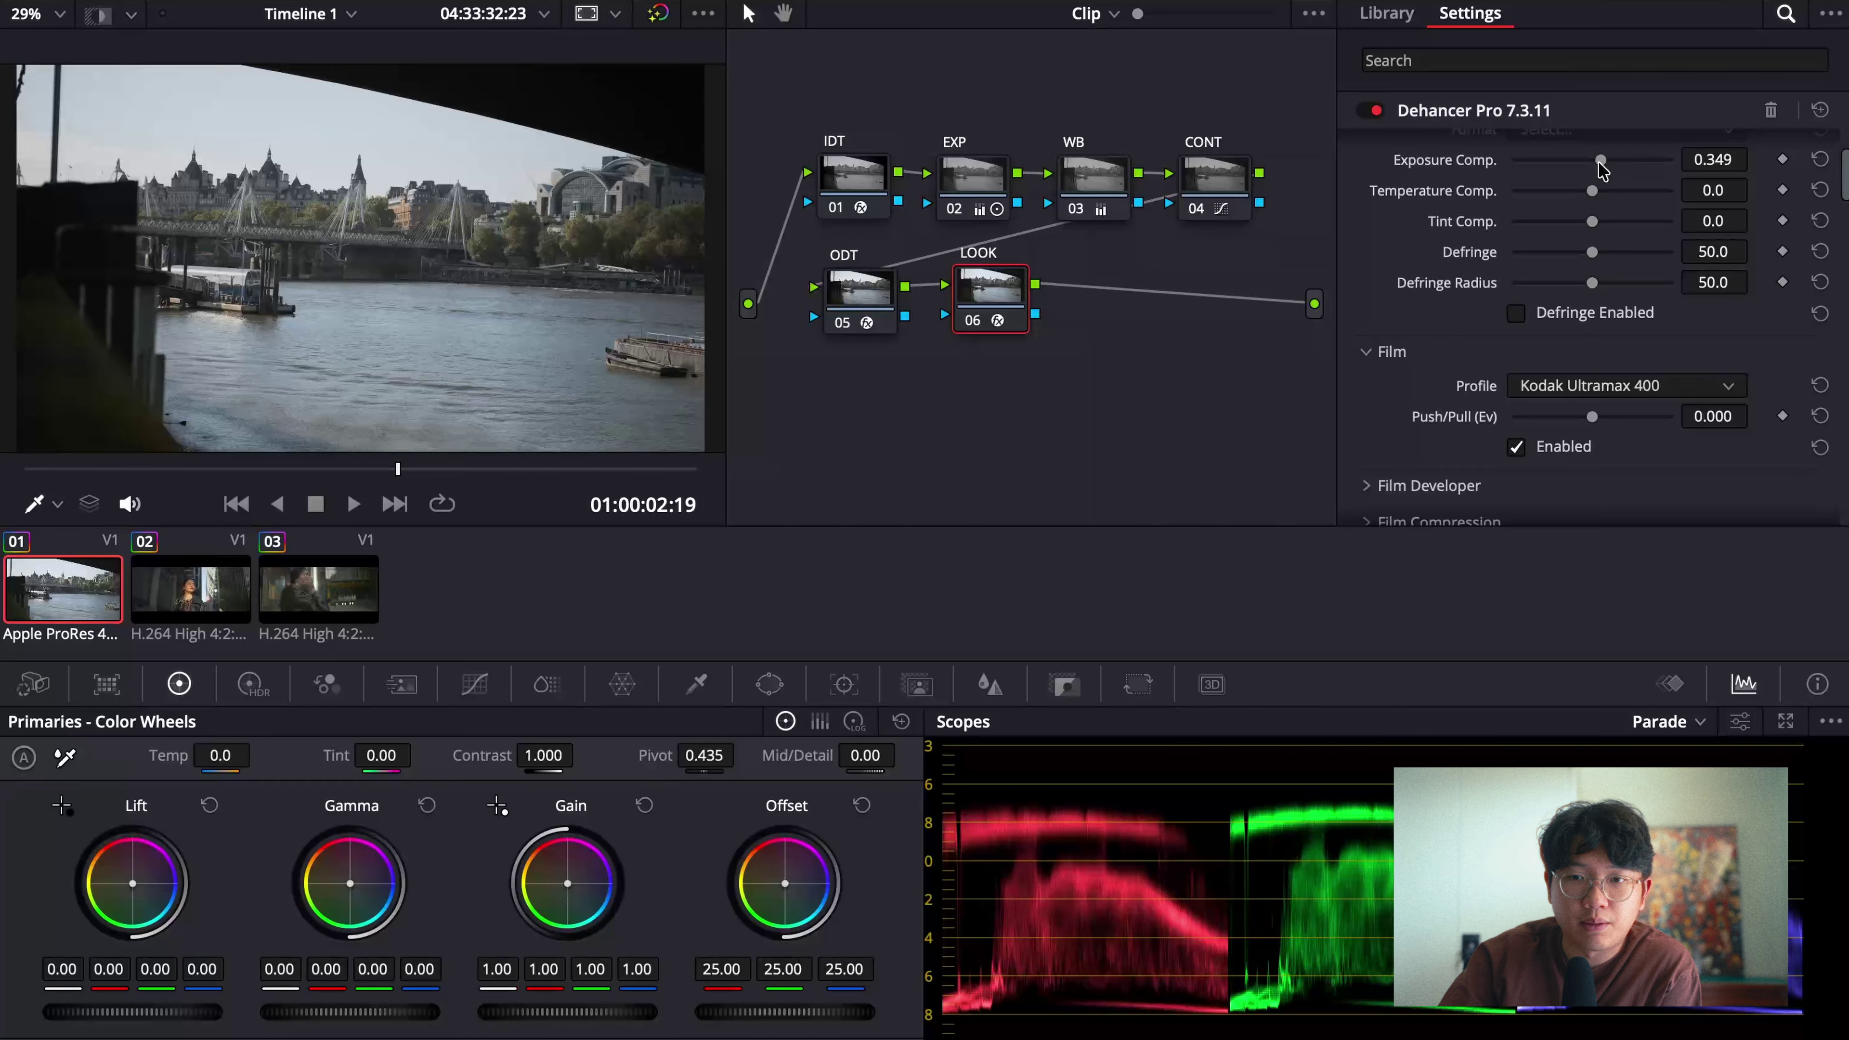
scroll(1532, 302, "down", 2)
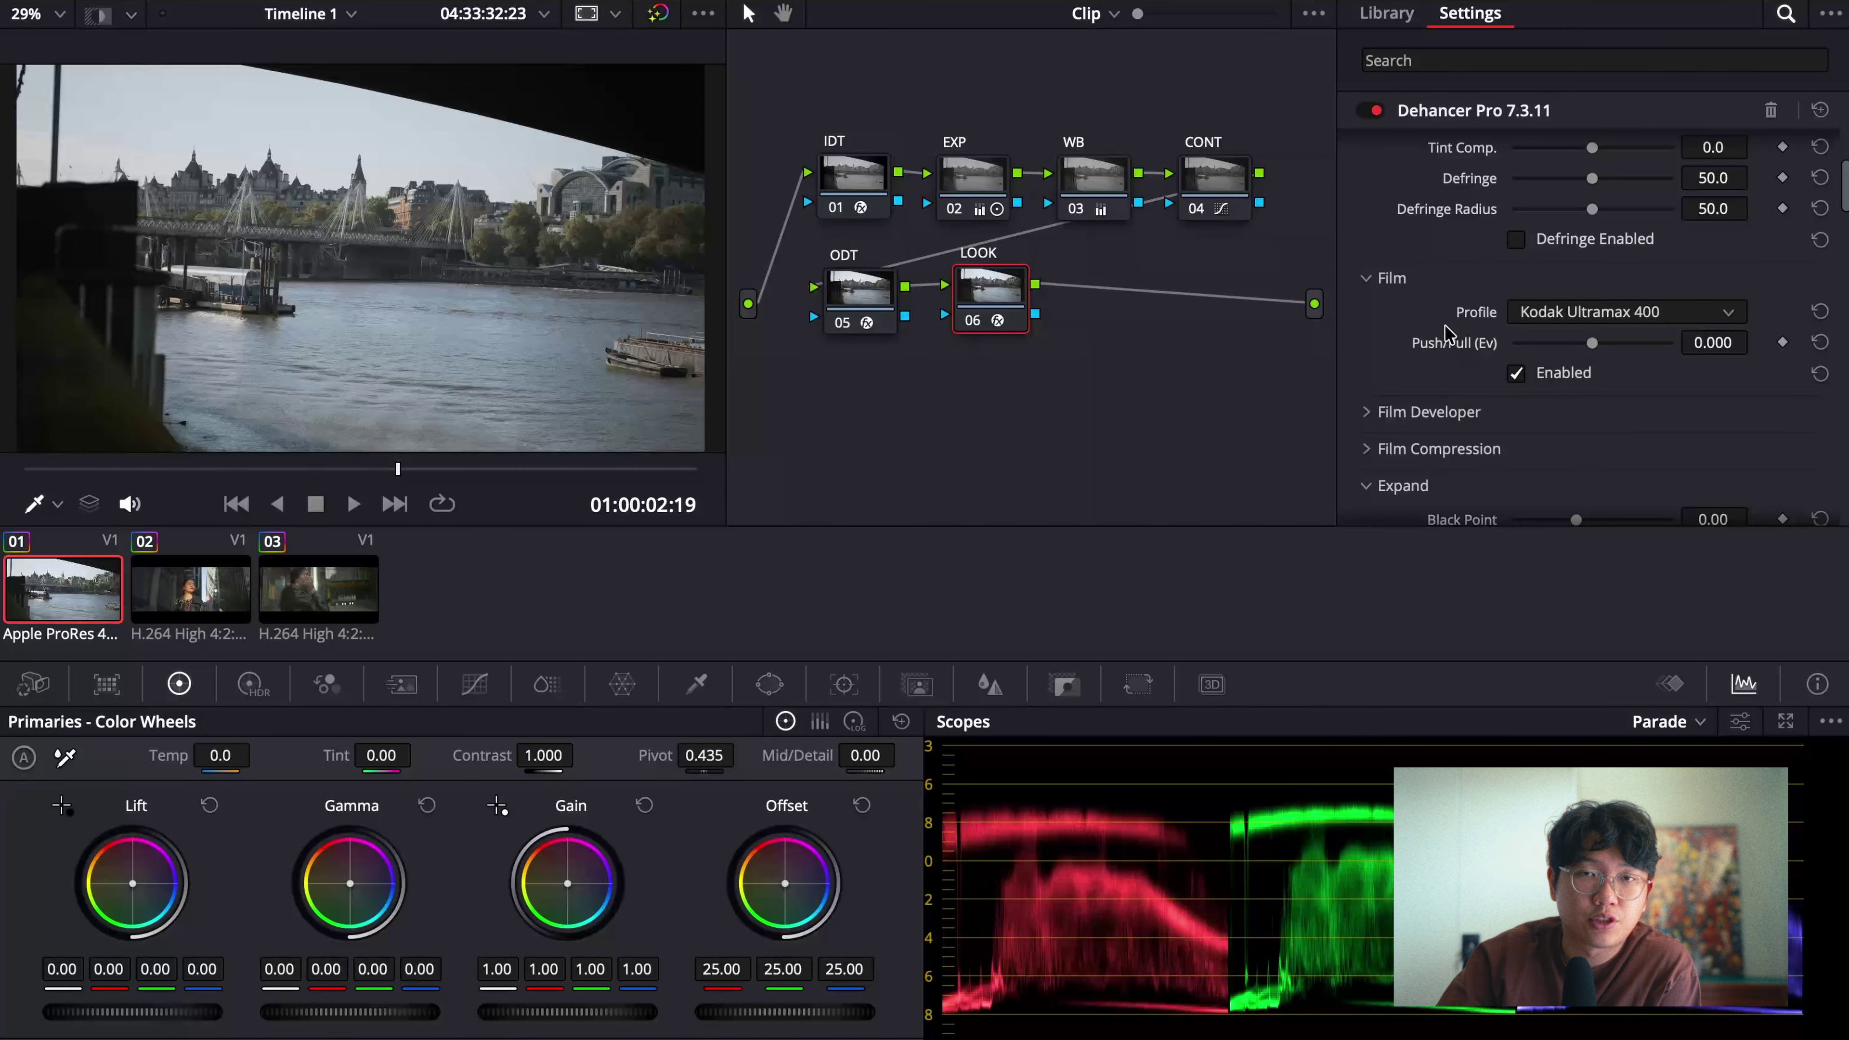
scroll(1520, 327, "down", 7)
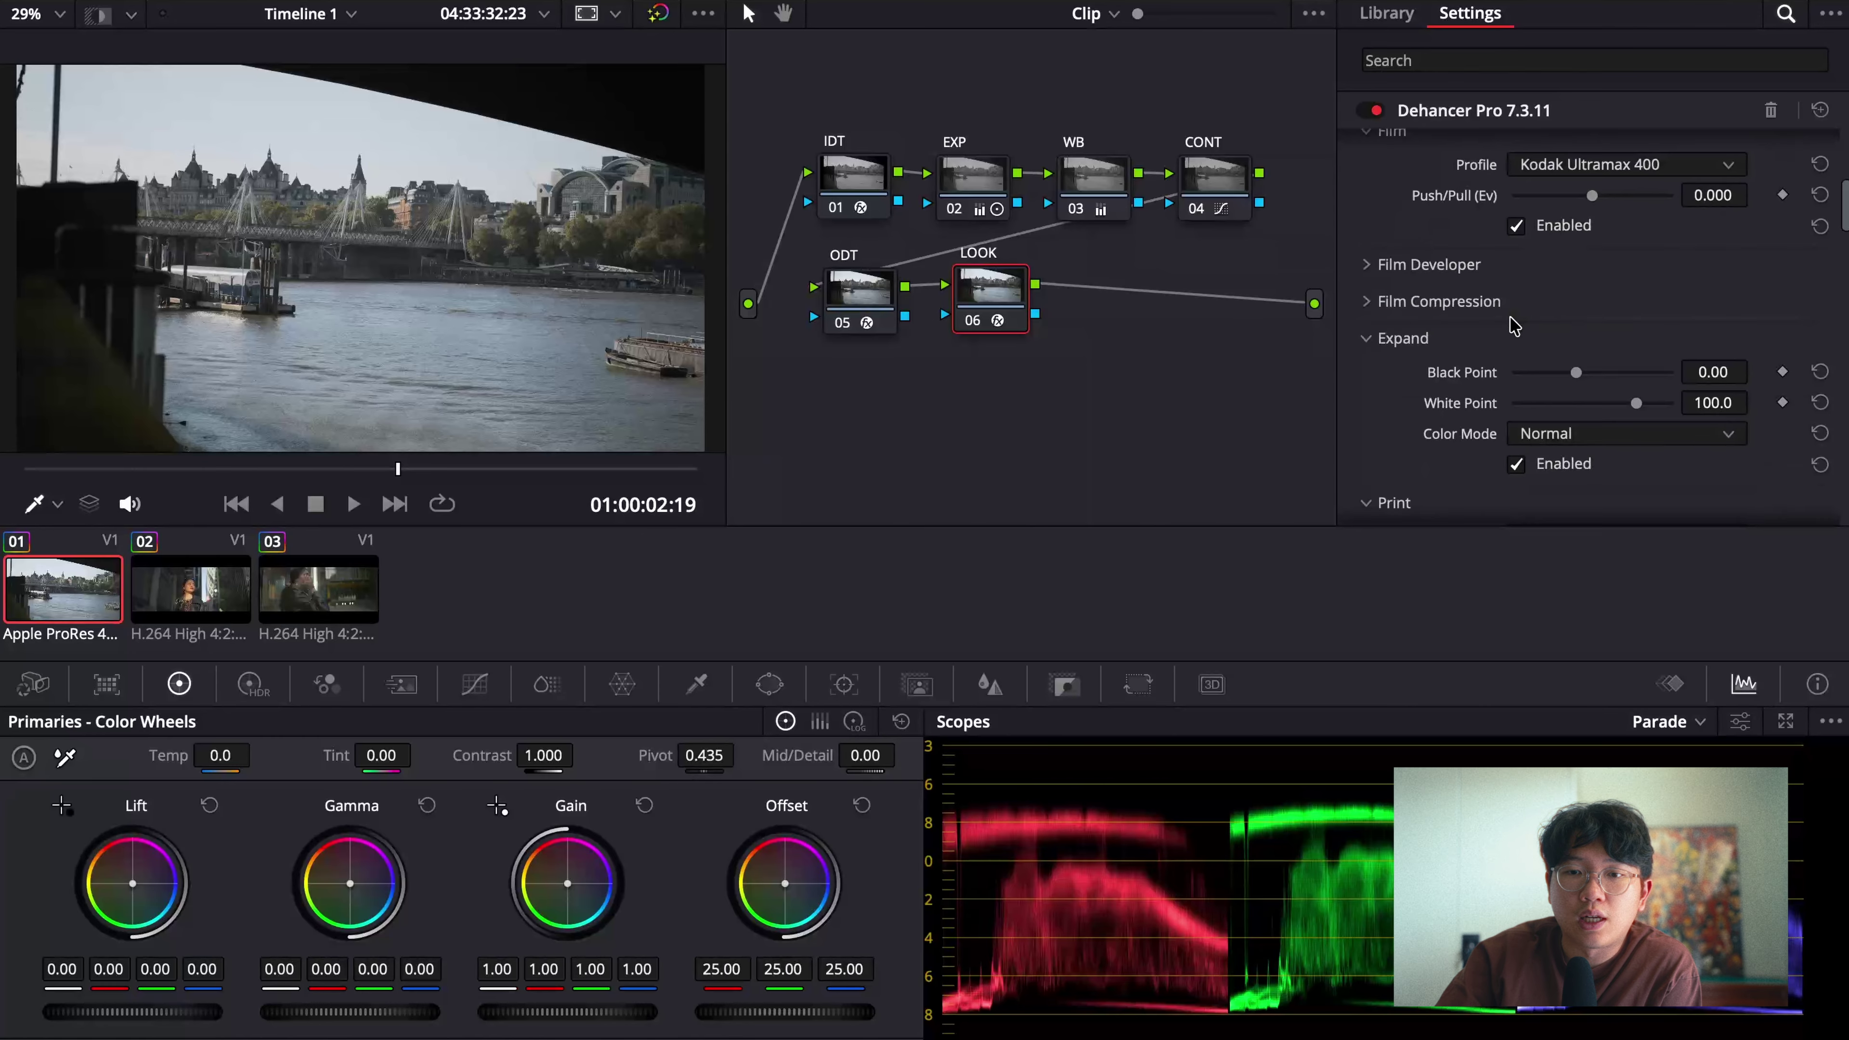
scroll(1529, 320, "up", 2)
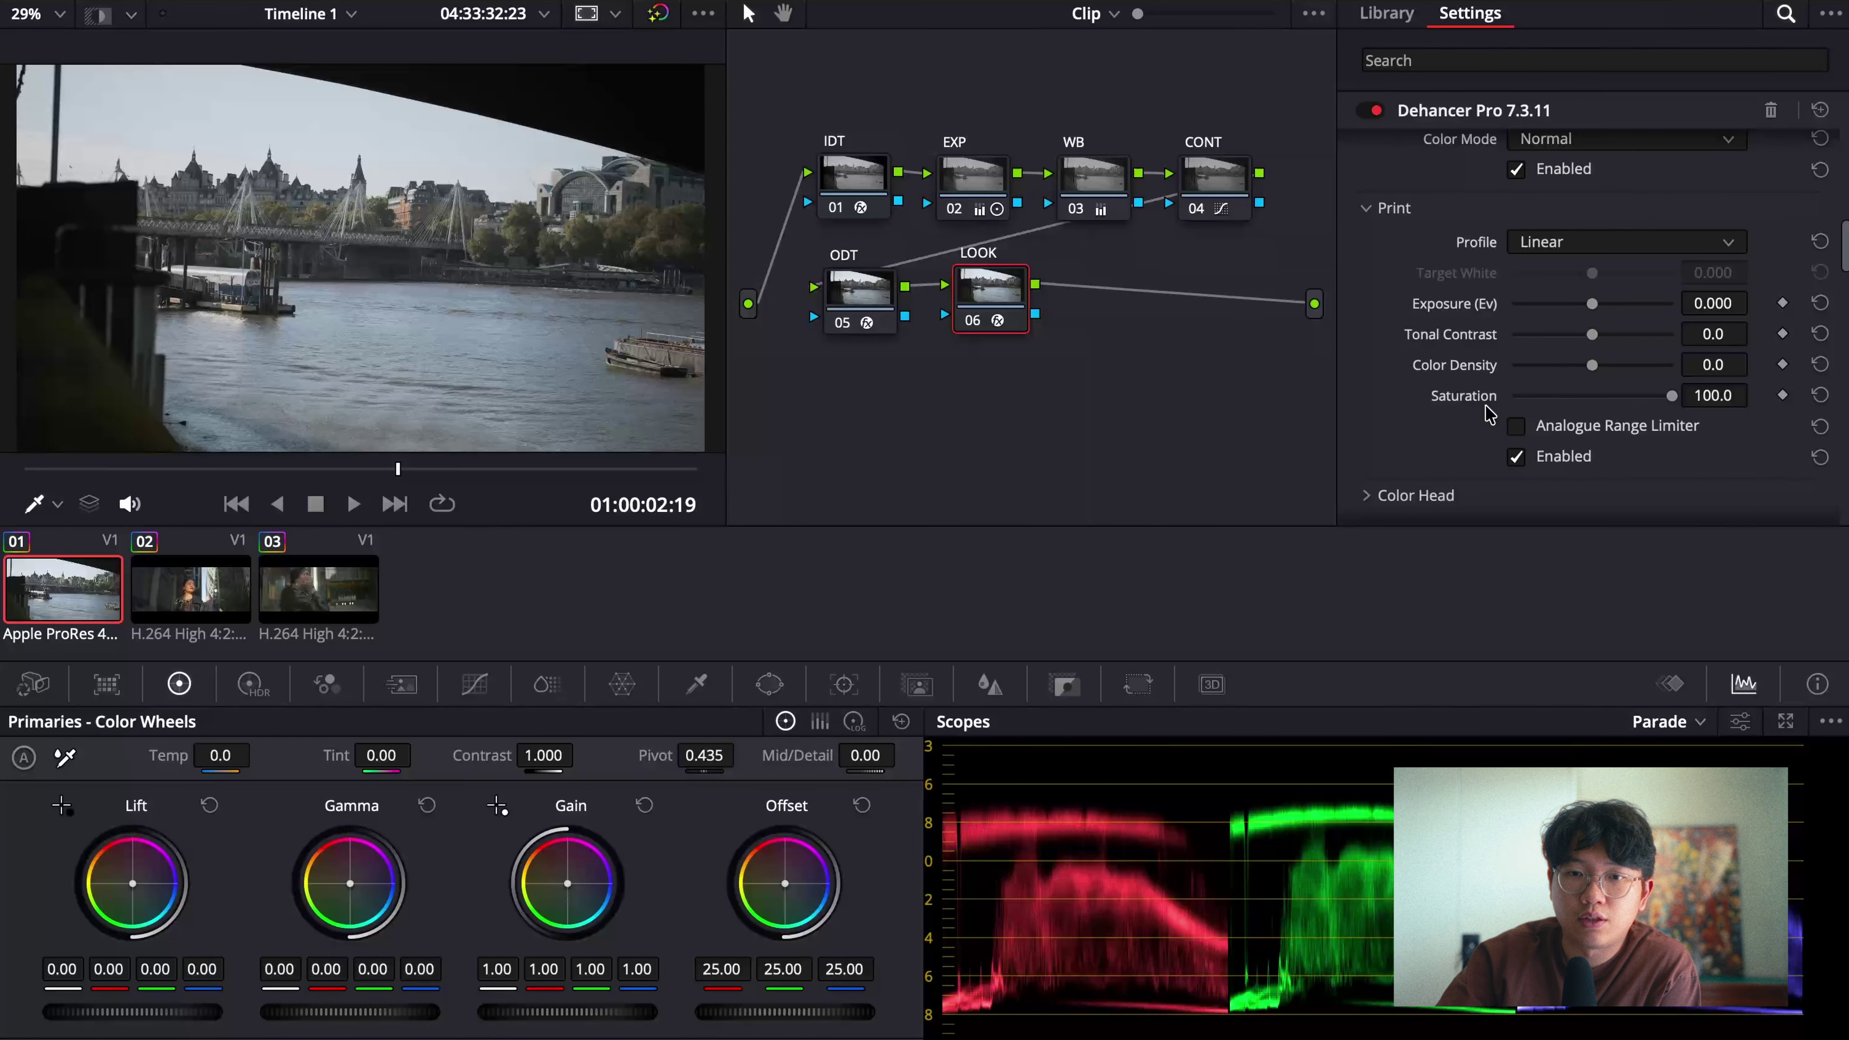
left_click(1559, 243)
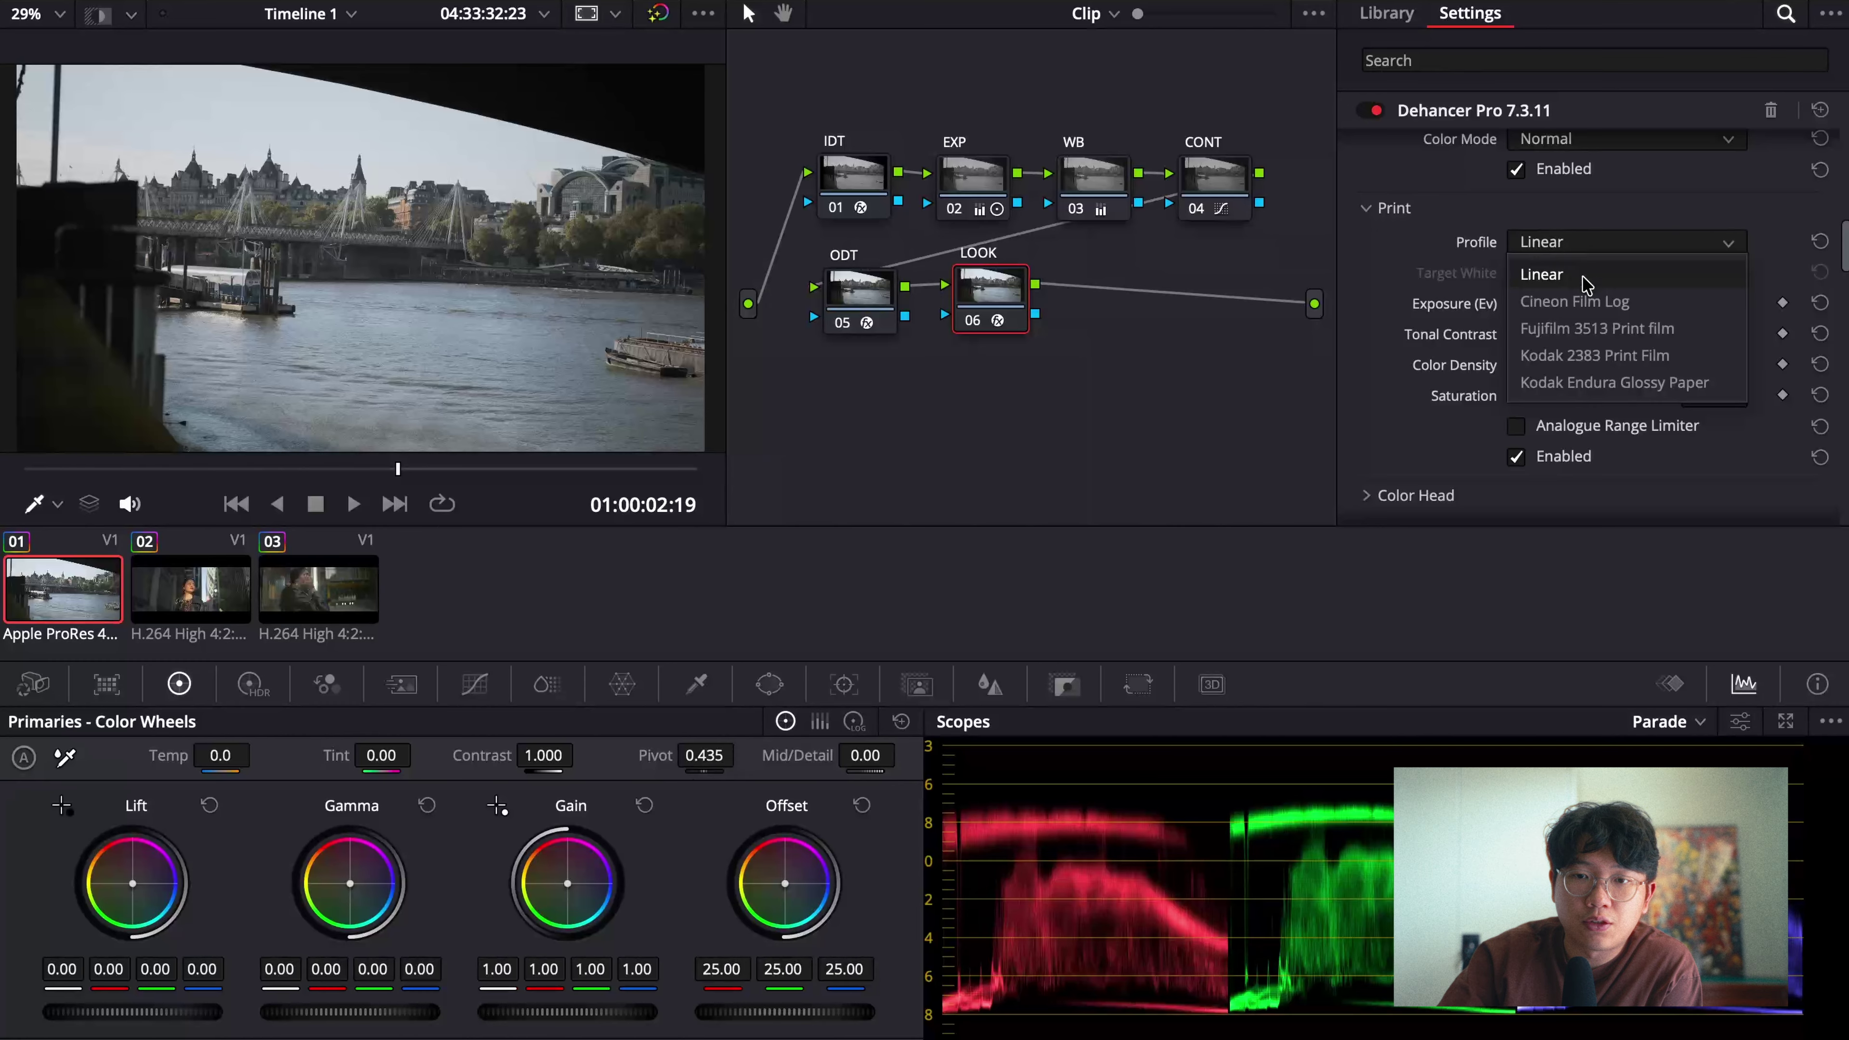
left_click(1625, 355)
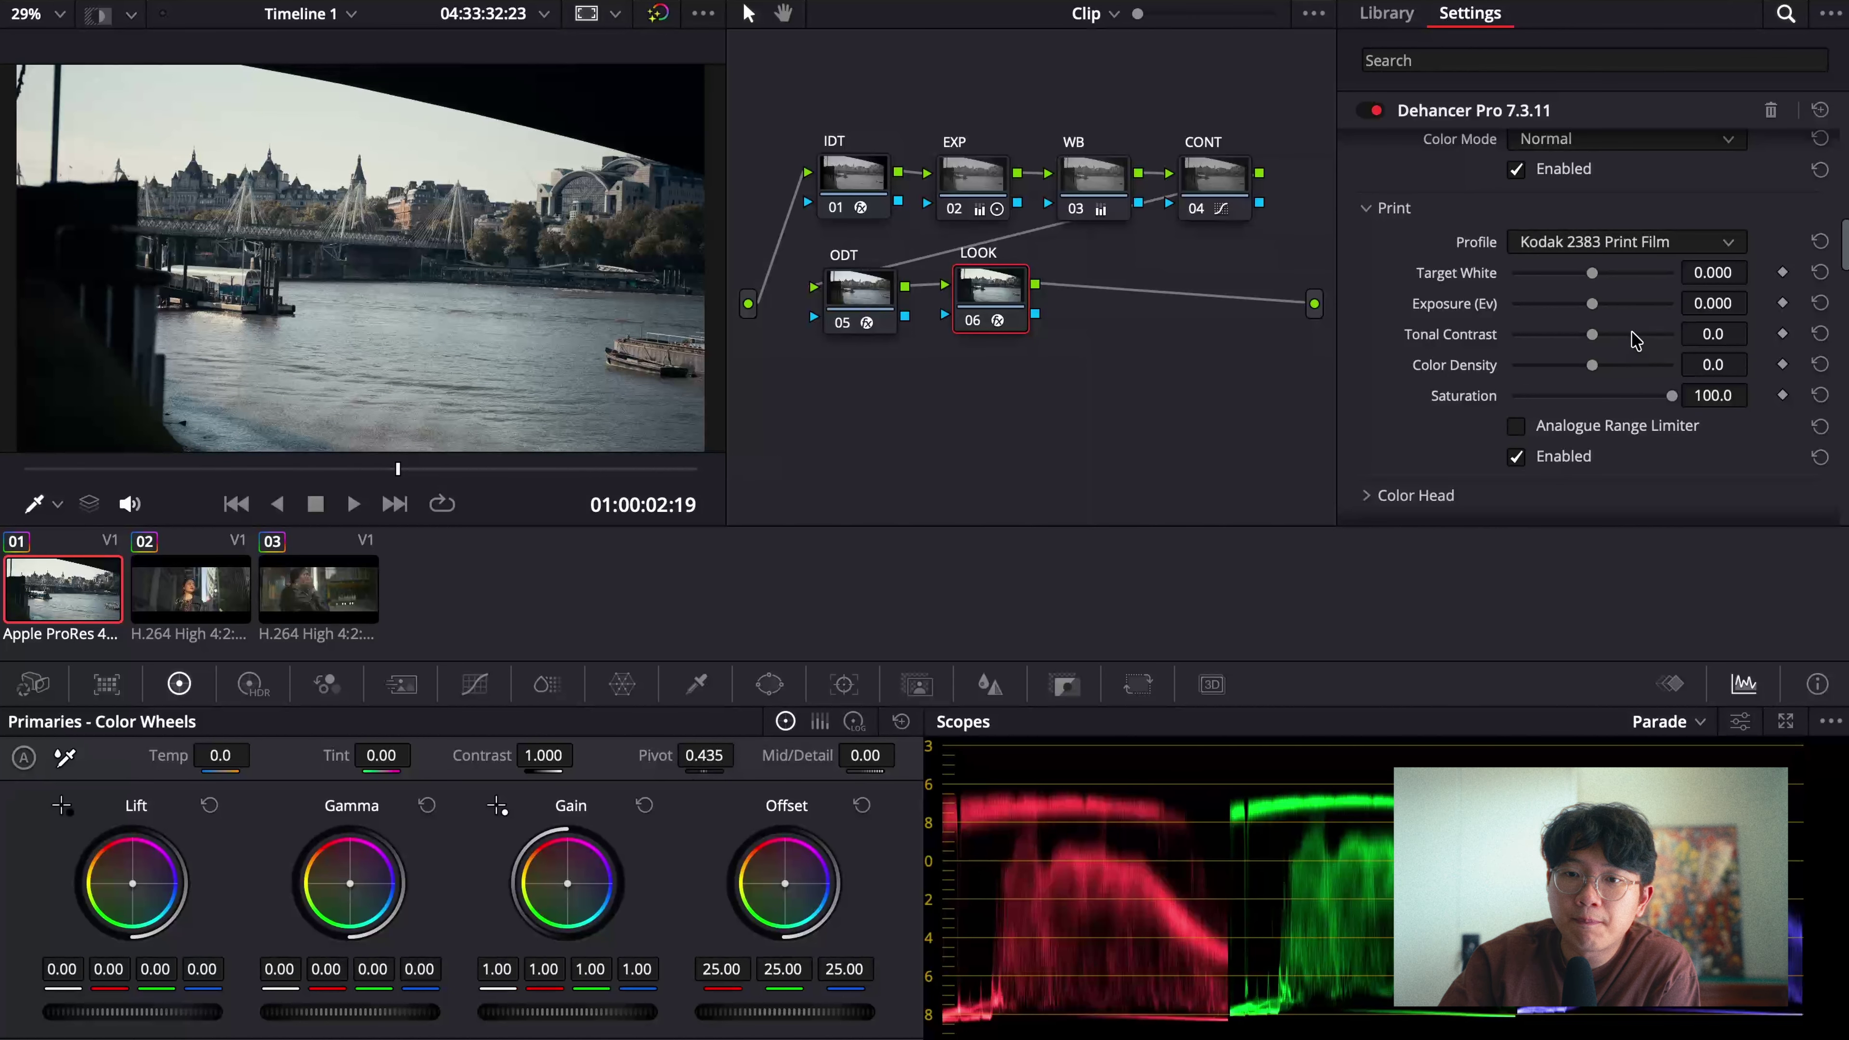
Step: Try a print Target White of -0.543 and an Exposure of -1.047, and reset both values
mouse_move(1595, 281)
left_mouse_down()
mouse_move(1512, 285)
mouse_move(1671, 297)
mouse_move(1482, 302)
mouse_move(1677, 301)
mouse_move(1575, 301)
left_mouse_up()
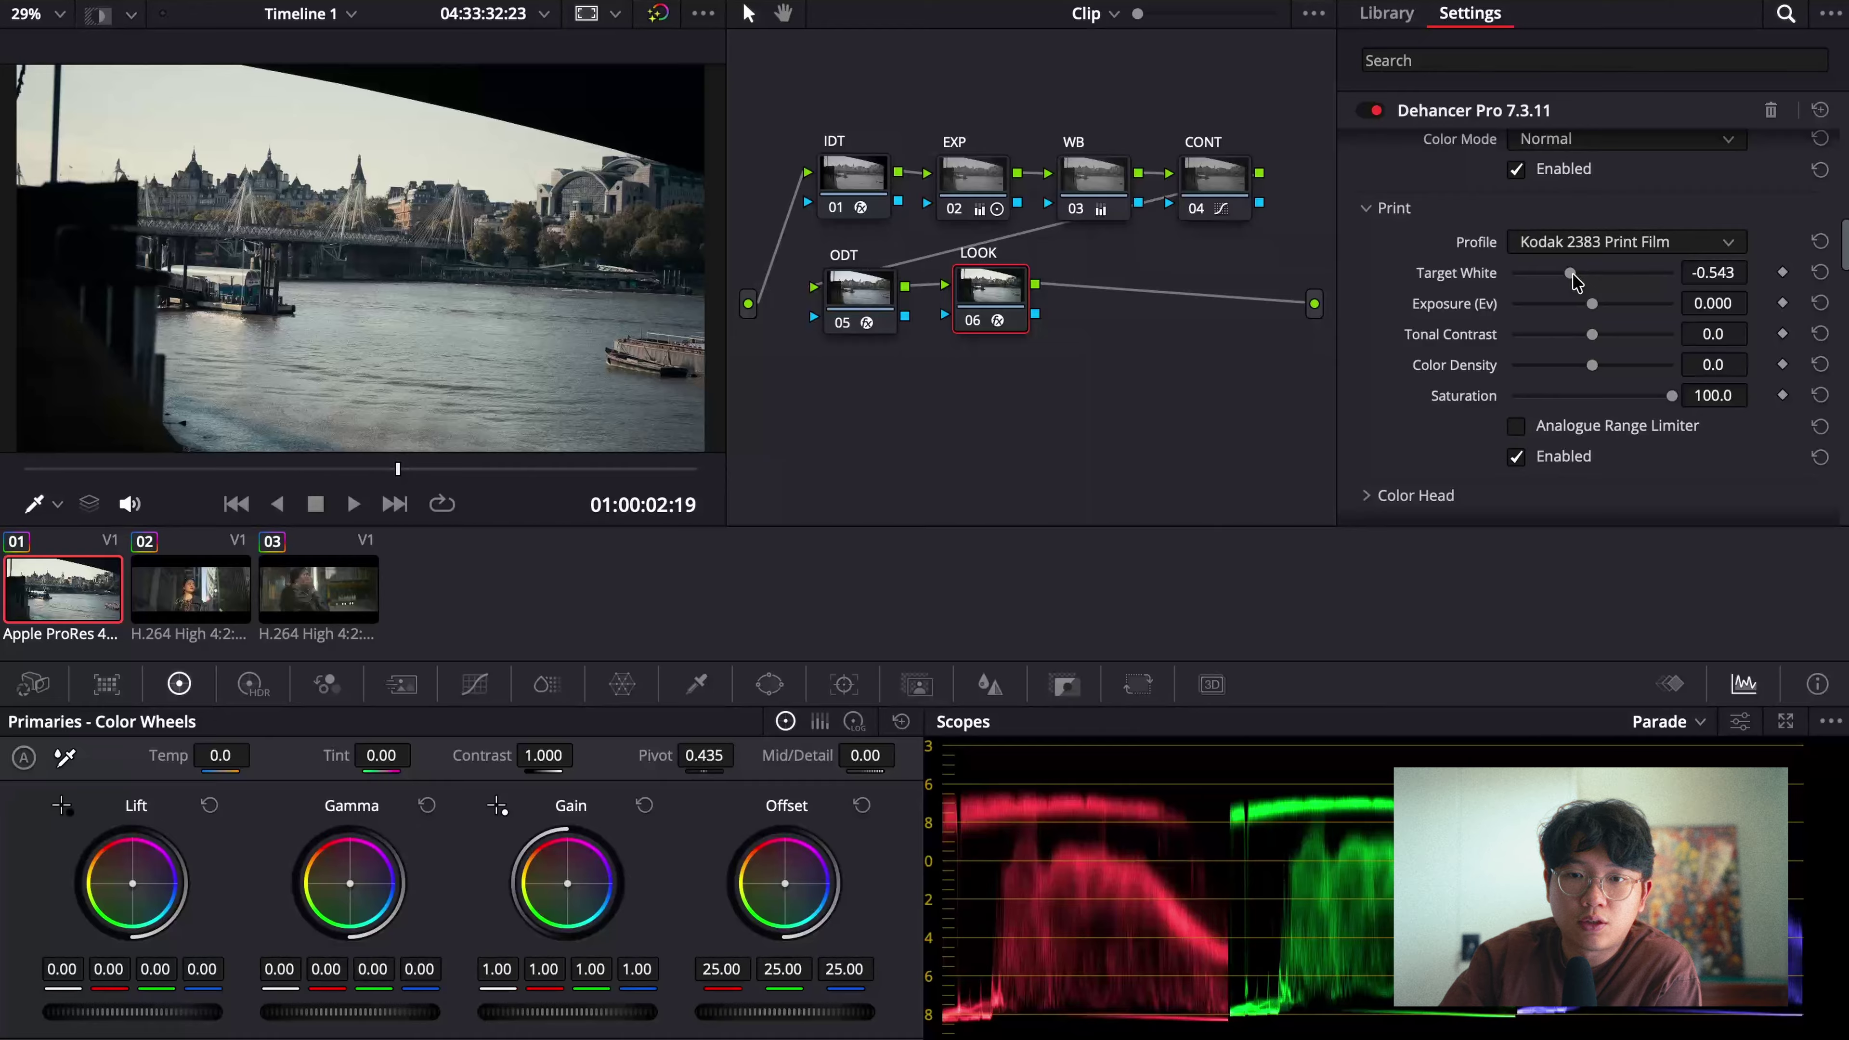
left_click_drag(1594, 306, 1565, 333)
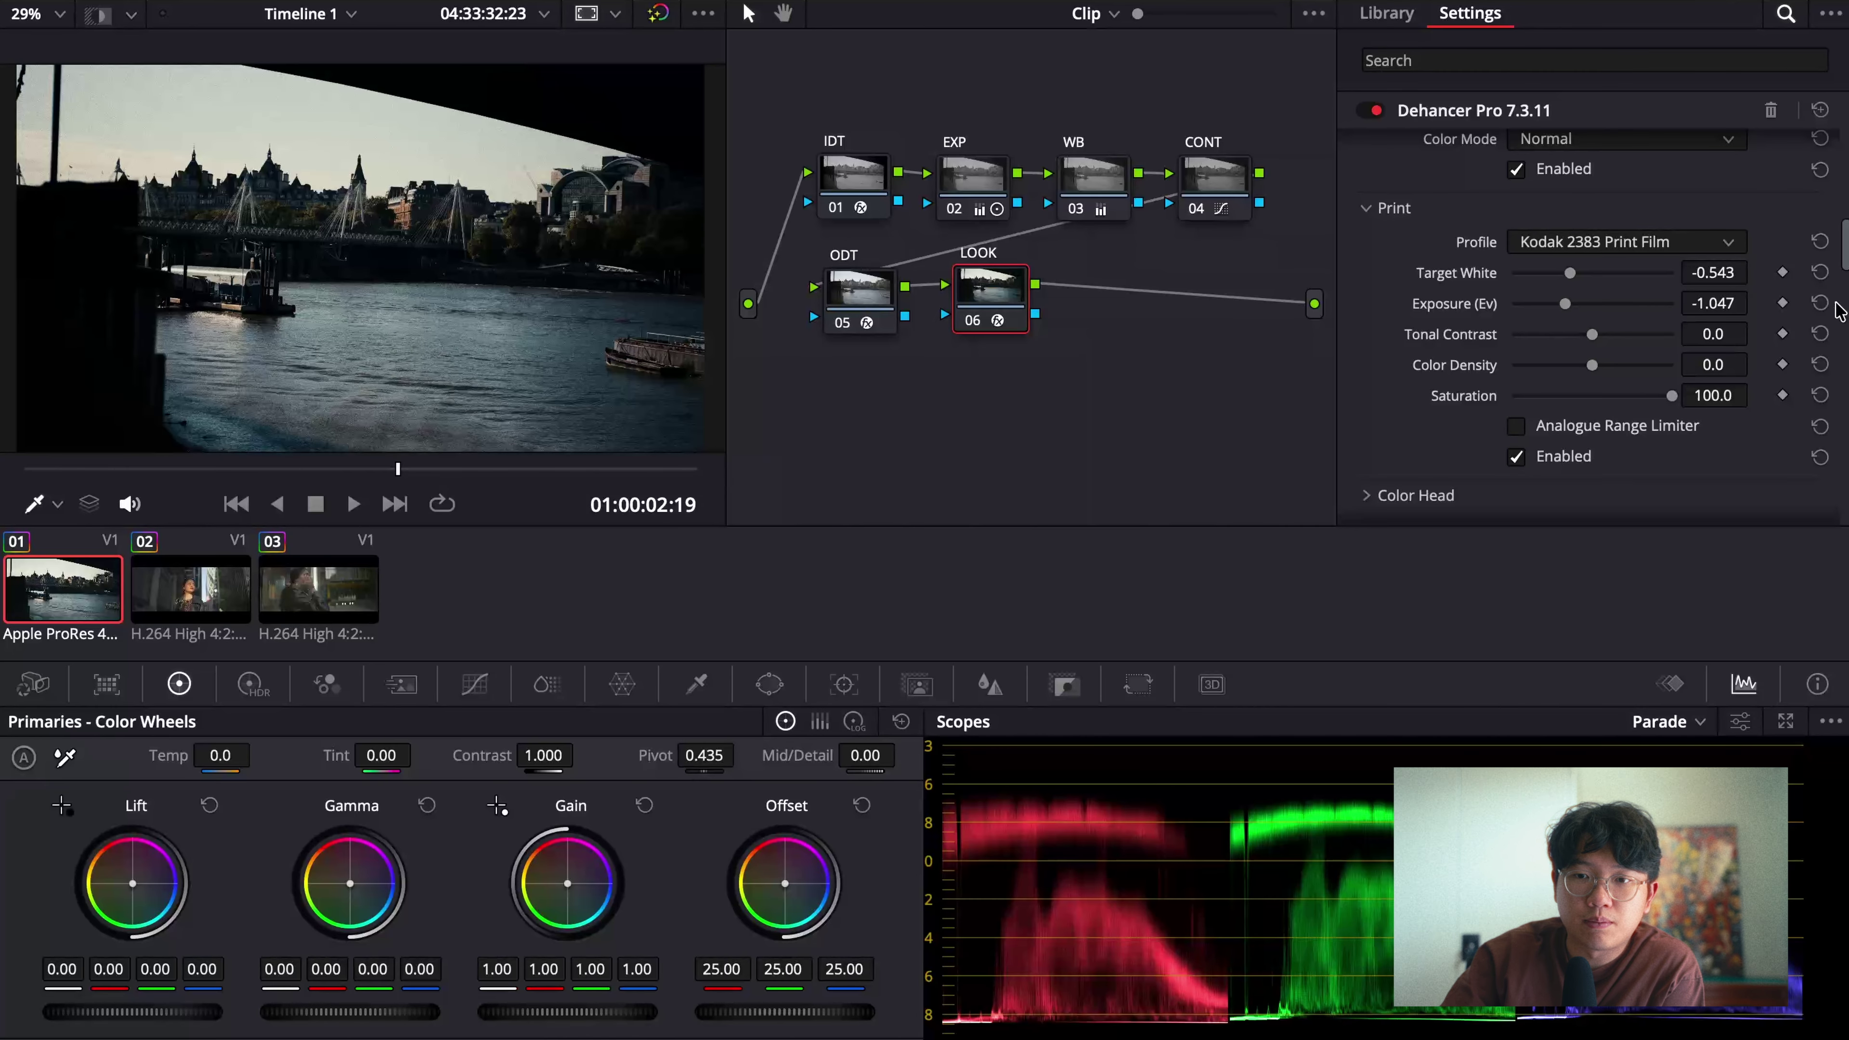
left_click(1820, 303)
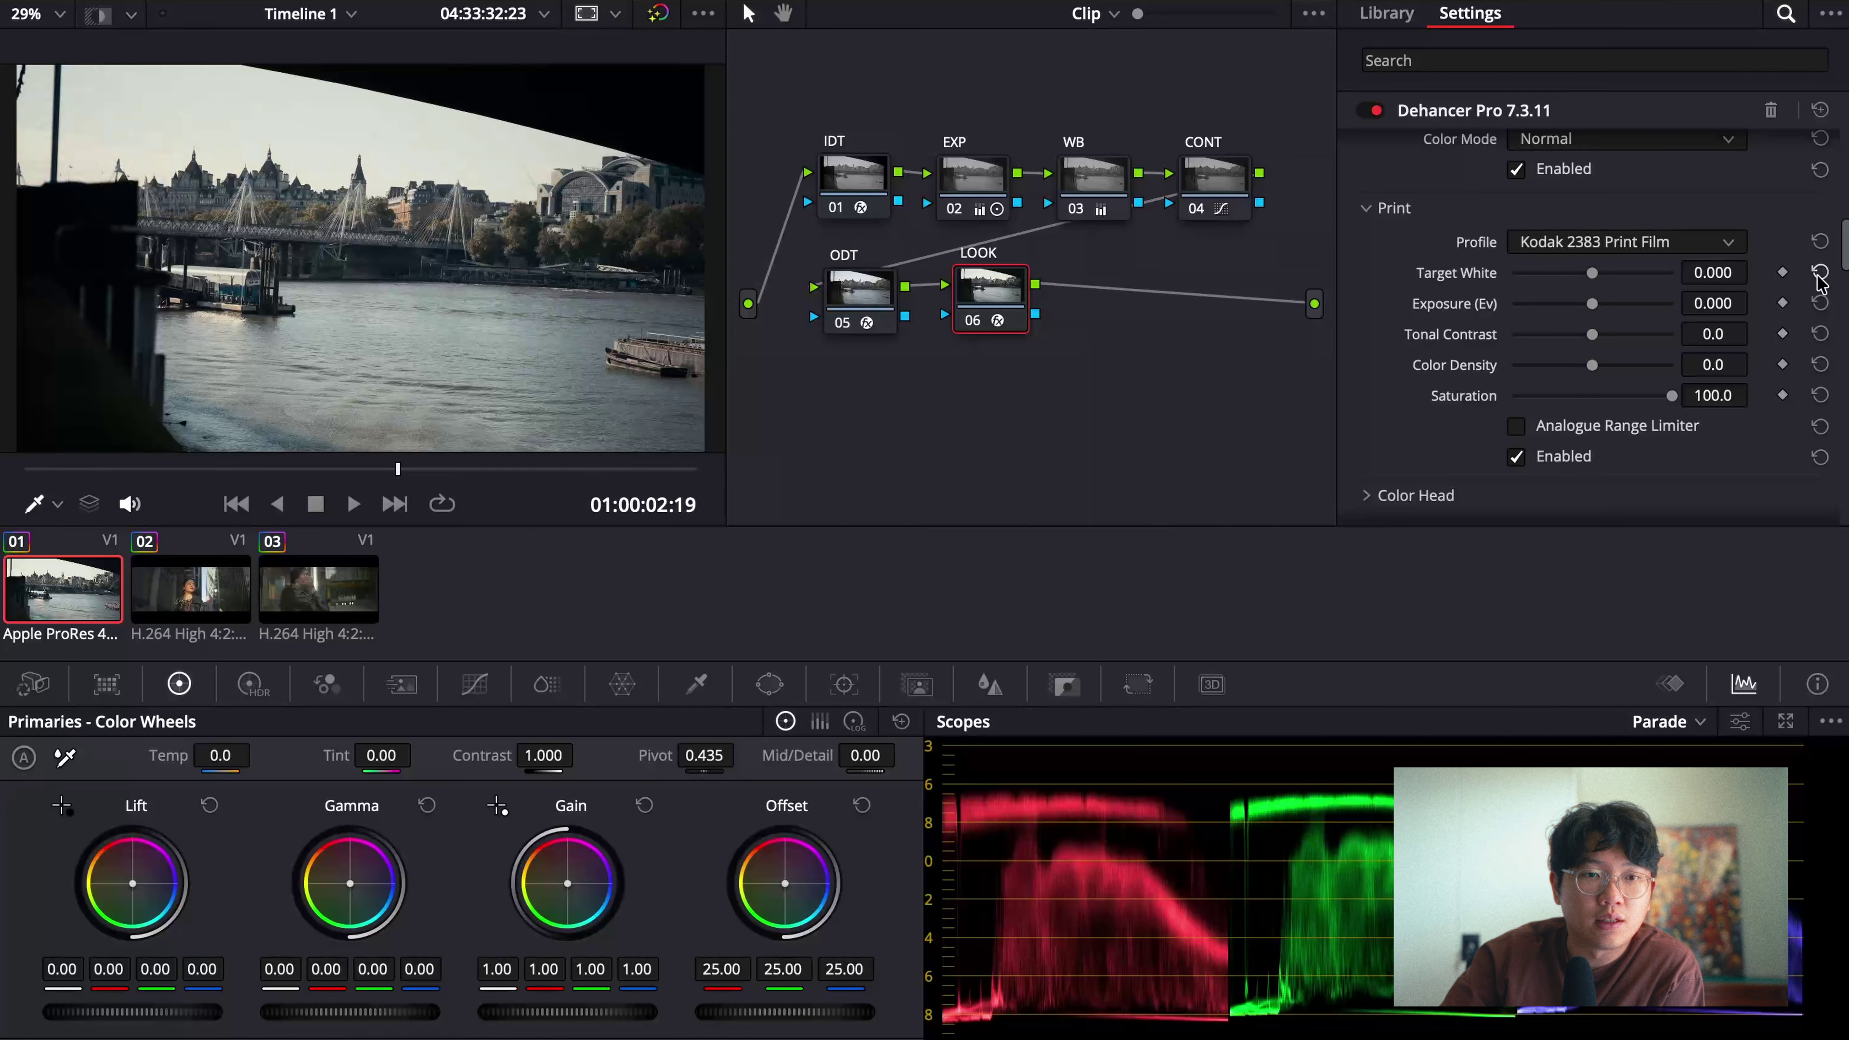
Step: Set the print Target White to about -0.295
mouse_move(1572, 282)
left_mouse_down()
mouse_move(1523, 286)
mouse_move(1583, 296)
left_mouse_up()
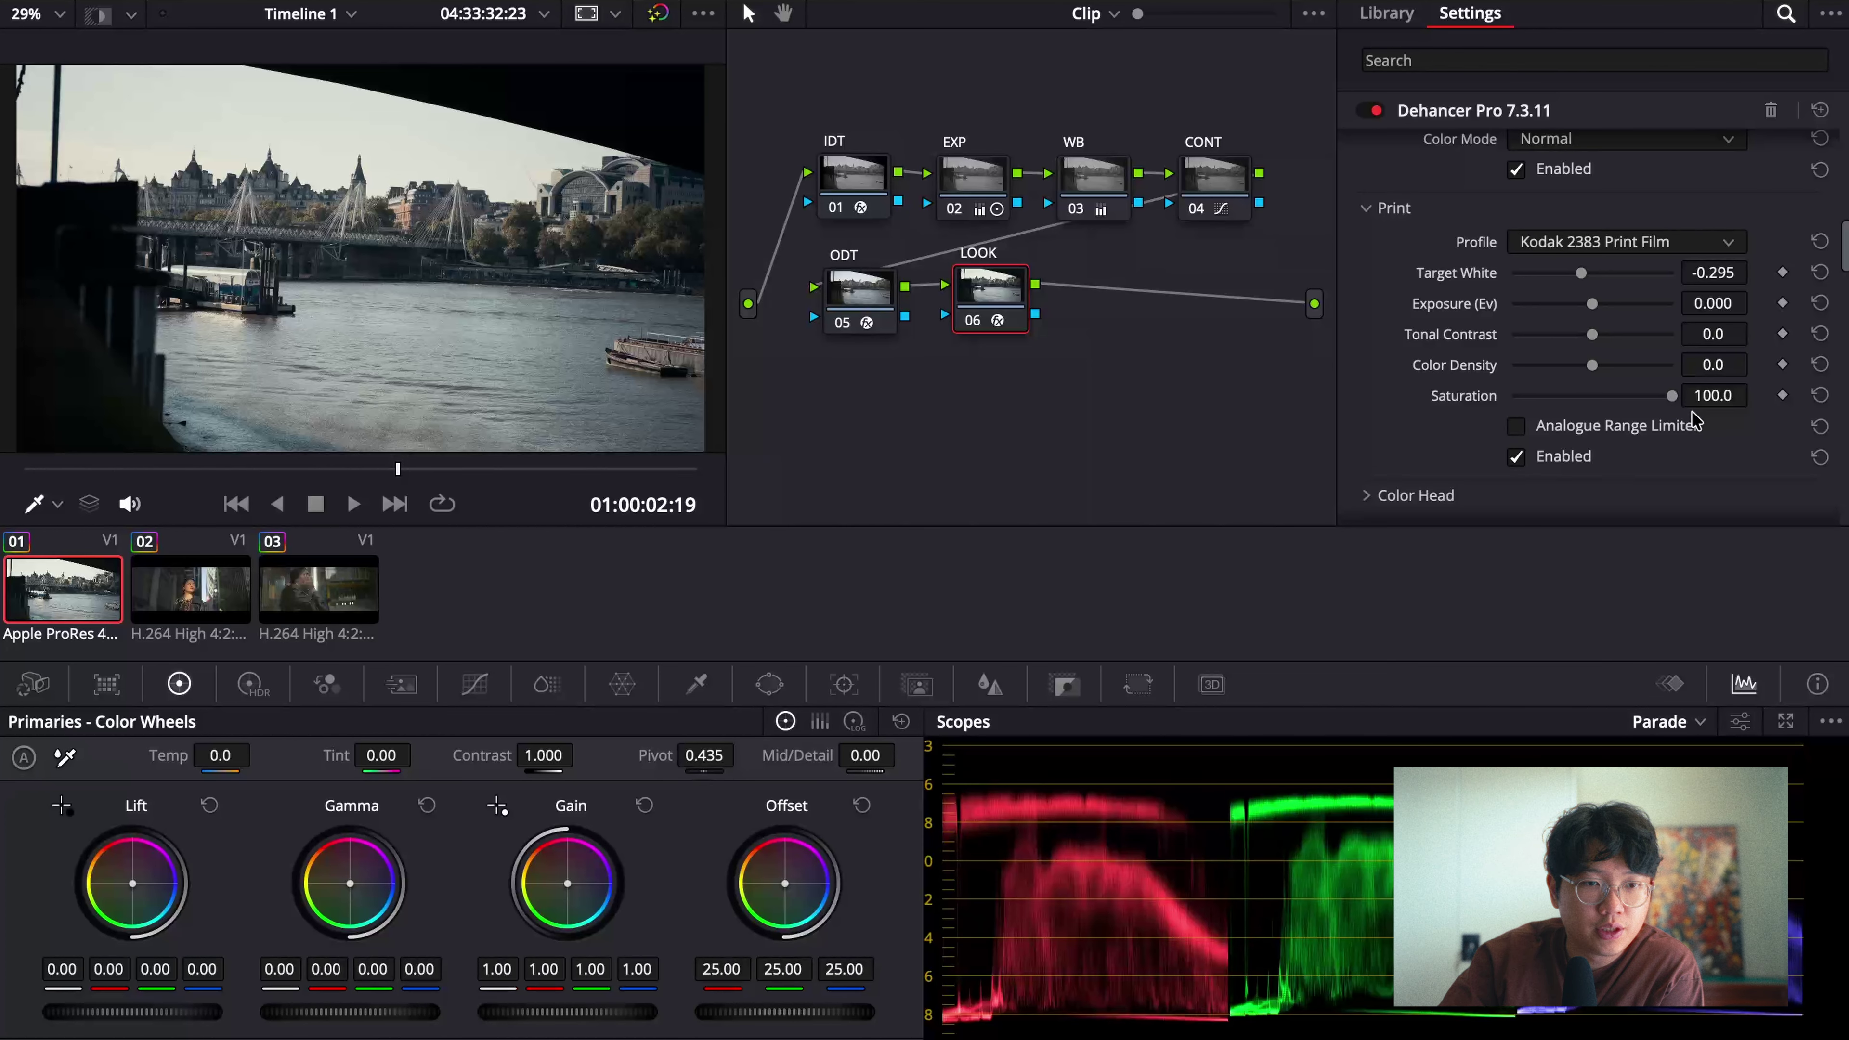
Step: Keep the Film Grain profile at 35 mm ISO 50 and lower its Amount to about 25.6
scroll(1691, 411, "down", 3)
scroll(1417, 275, "down", 1)
scroll(1418, 270, "down", 1)
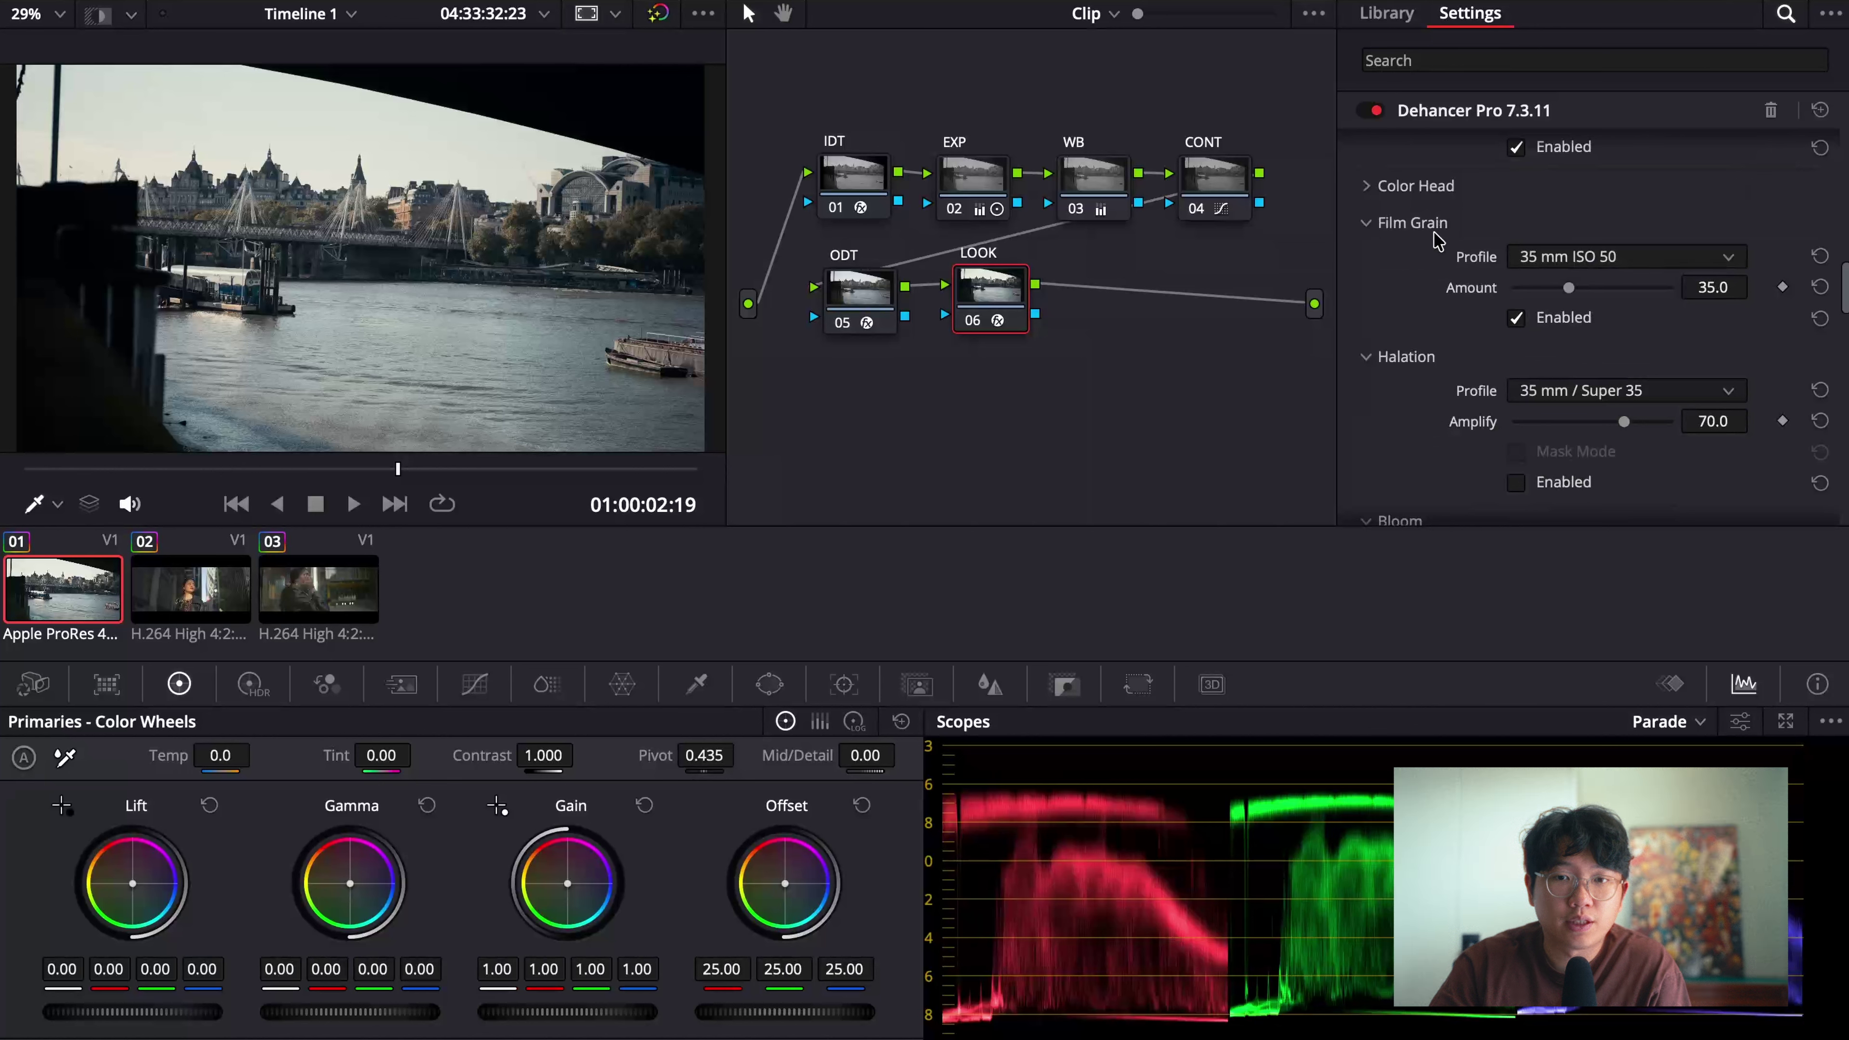
left_click(1590, 259)
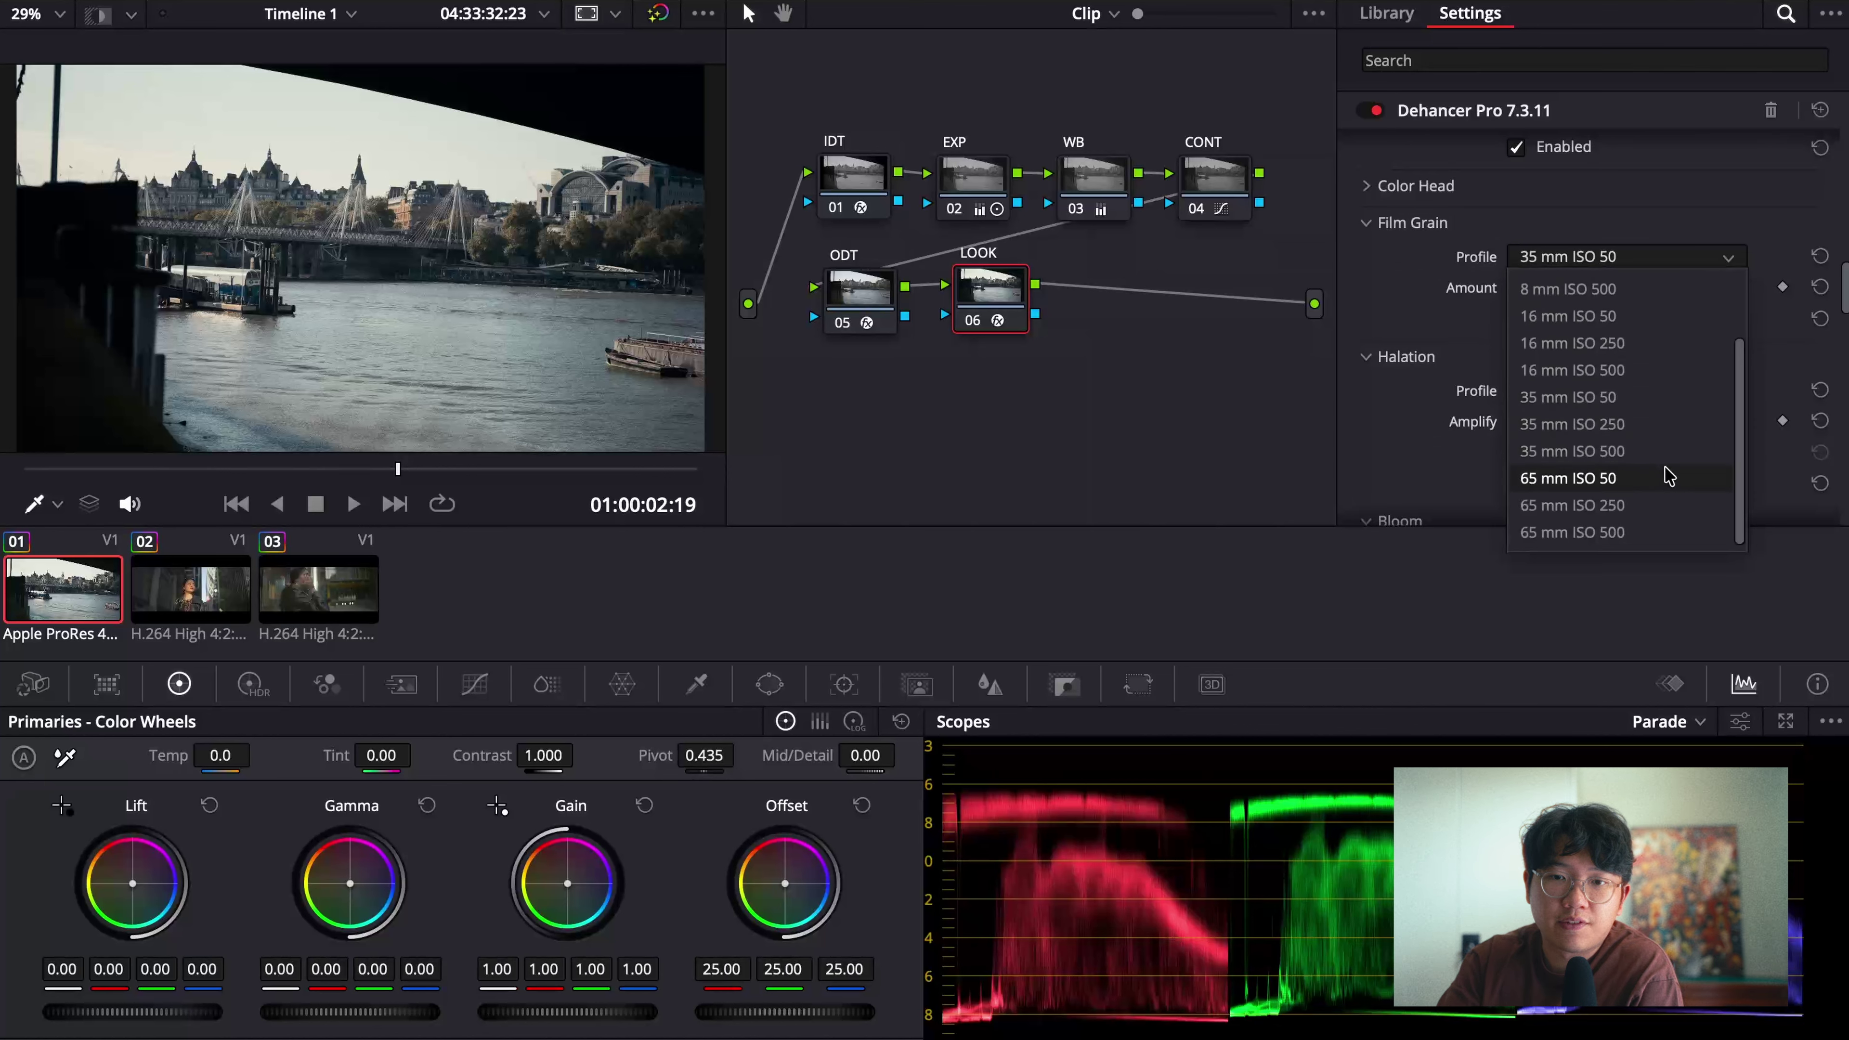
left_click(1628, 405)
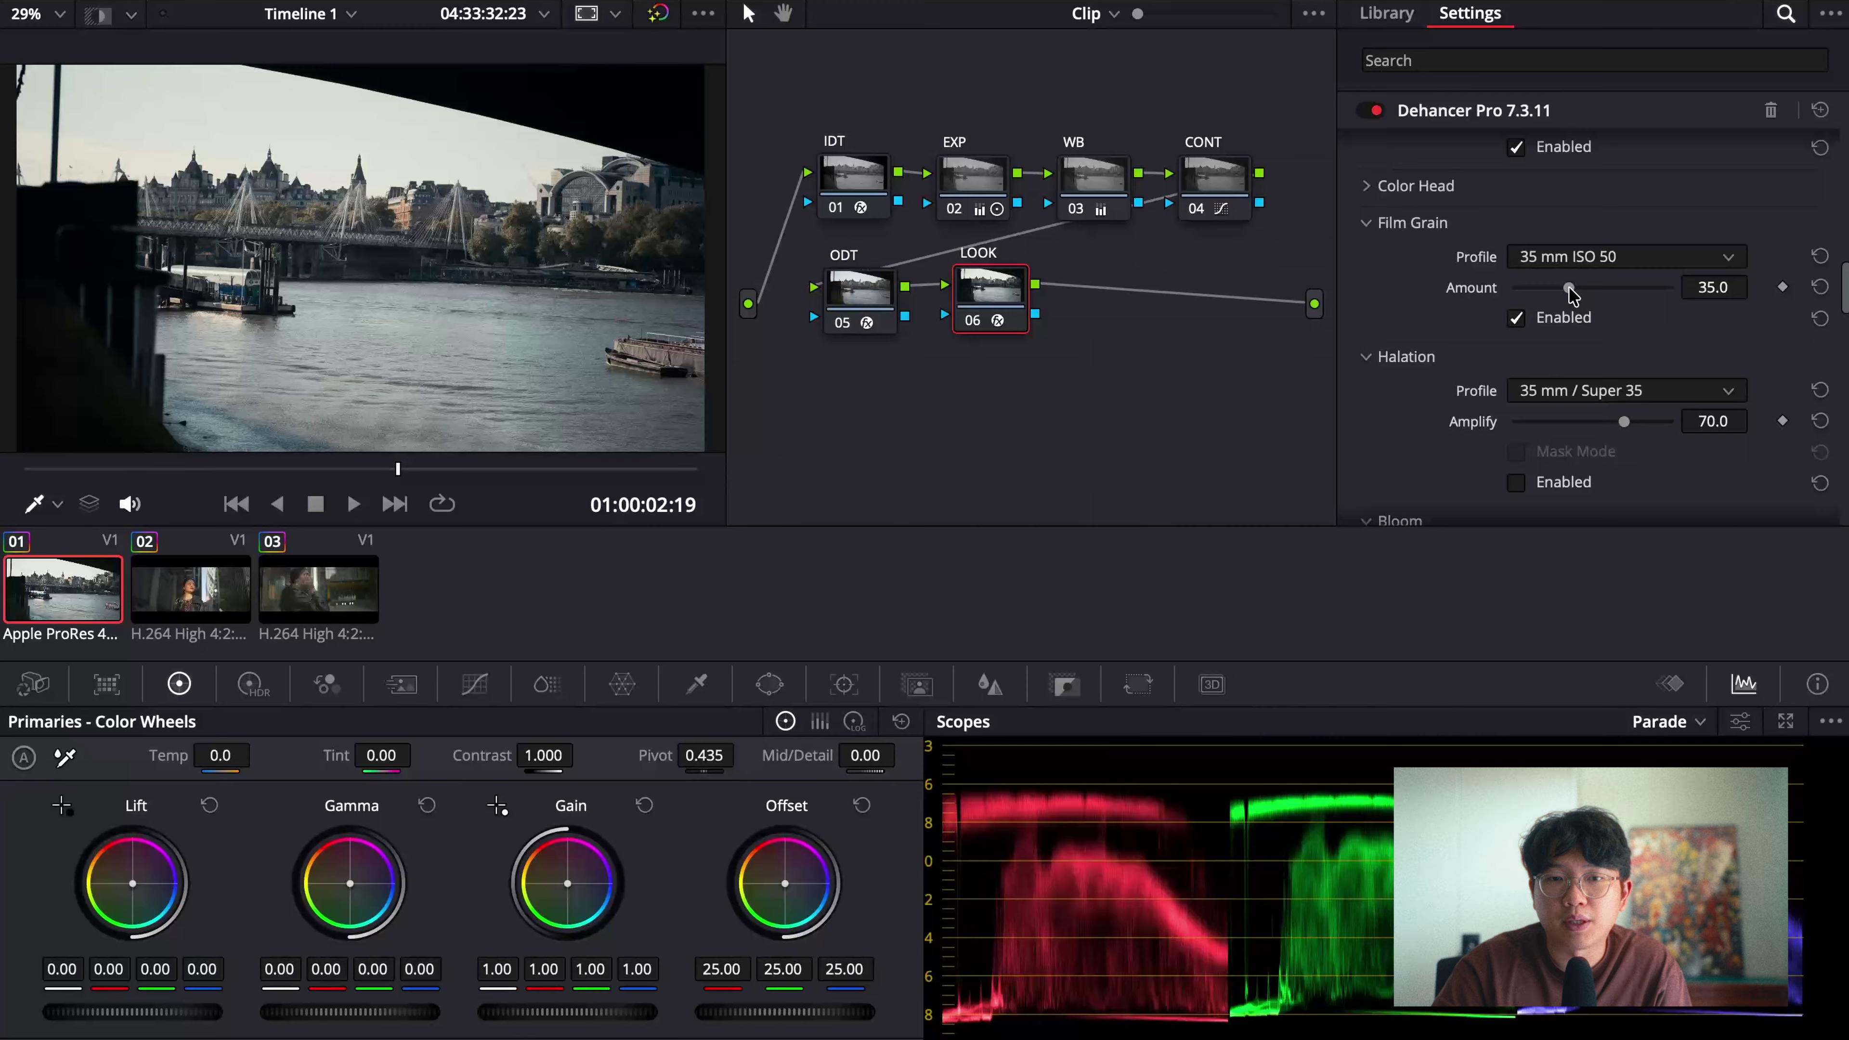
left_click_drag(1566, 297, 1554, 299)
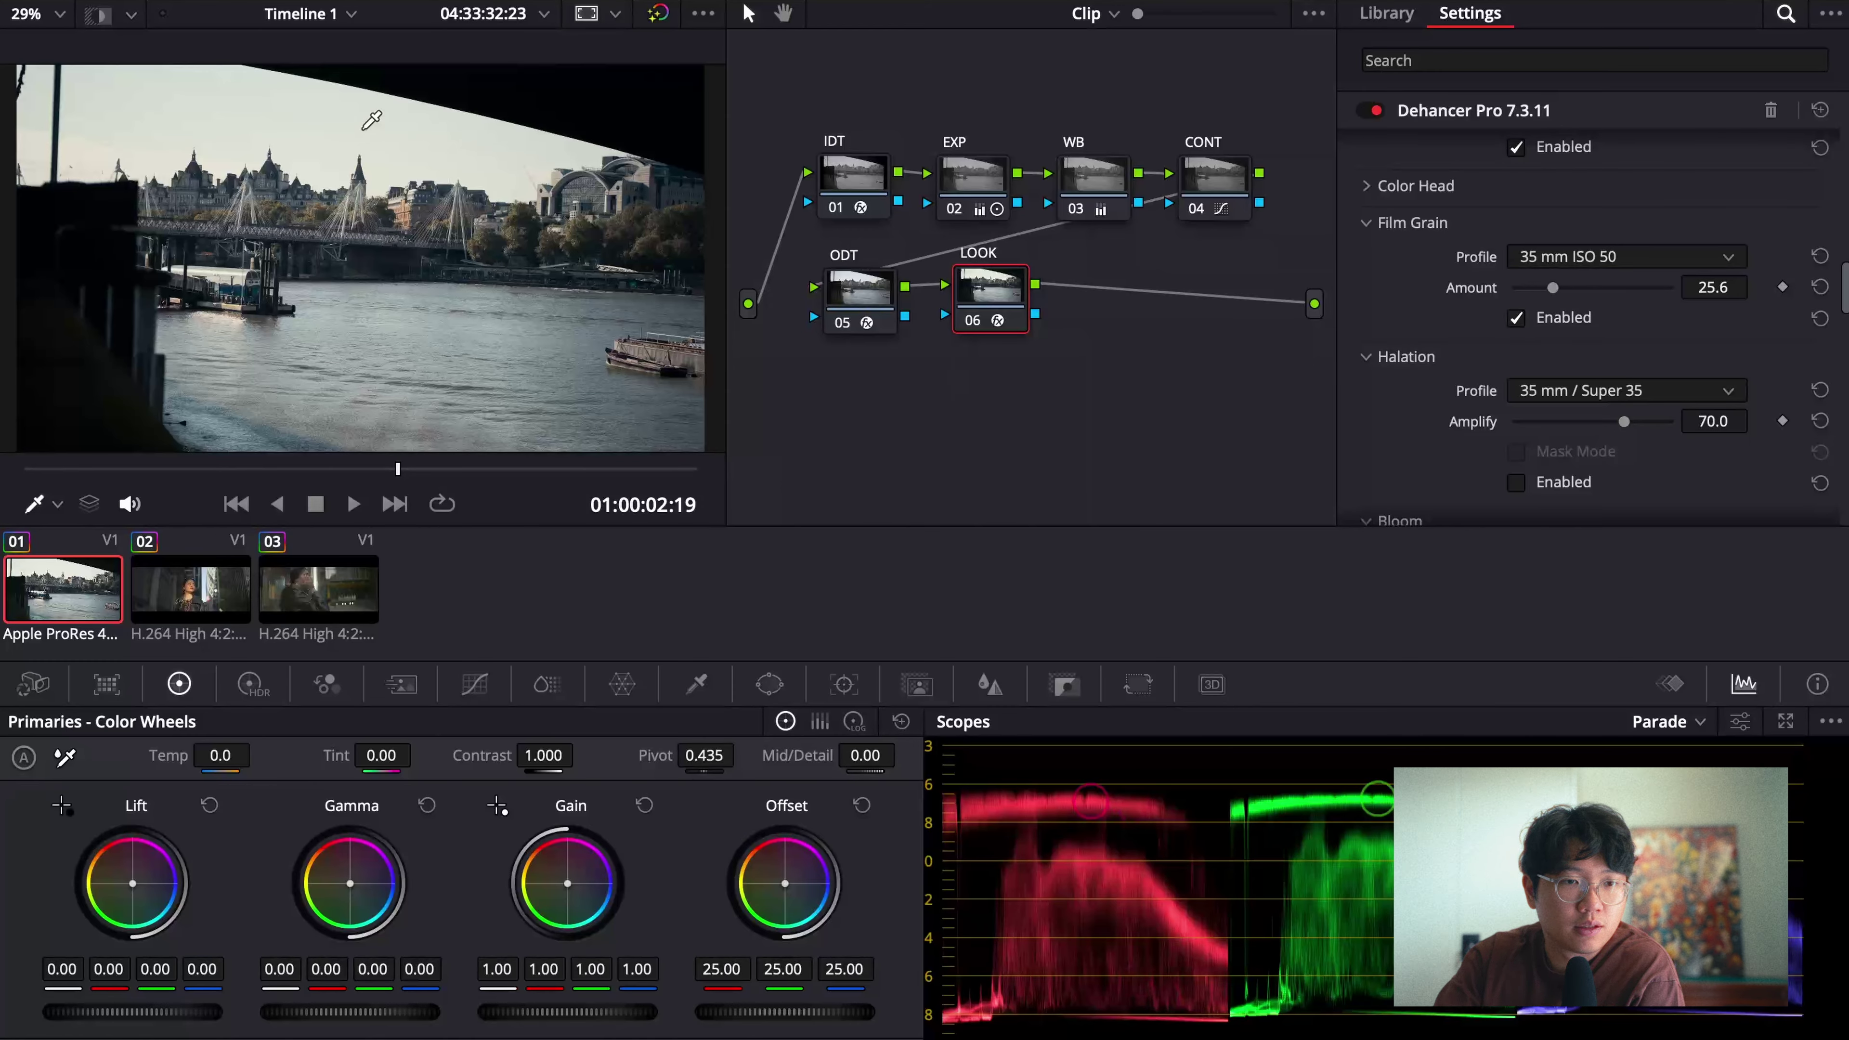
Step: Inspect the grain up close on the buildings, comparing the image with Film Grain disabled and enabled
scroll(354, 106, "up", 5)
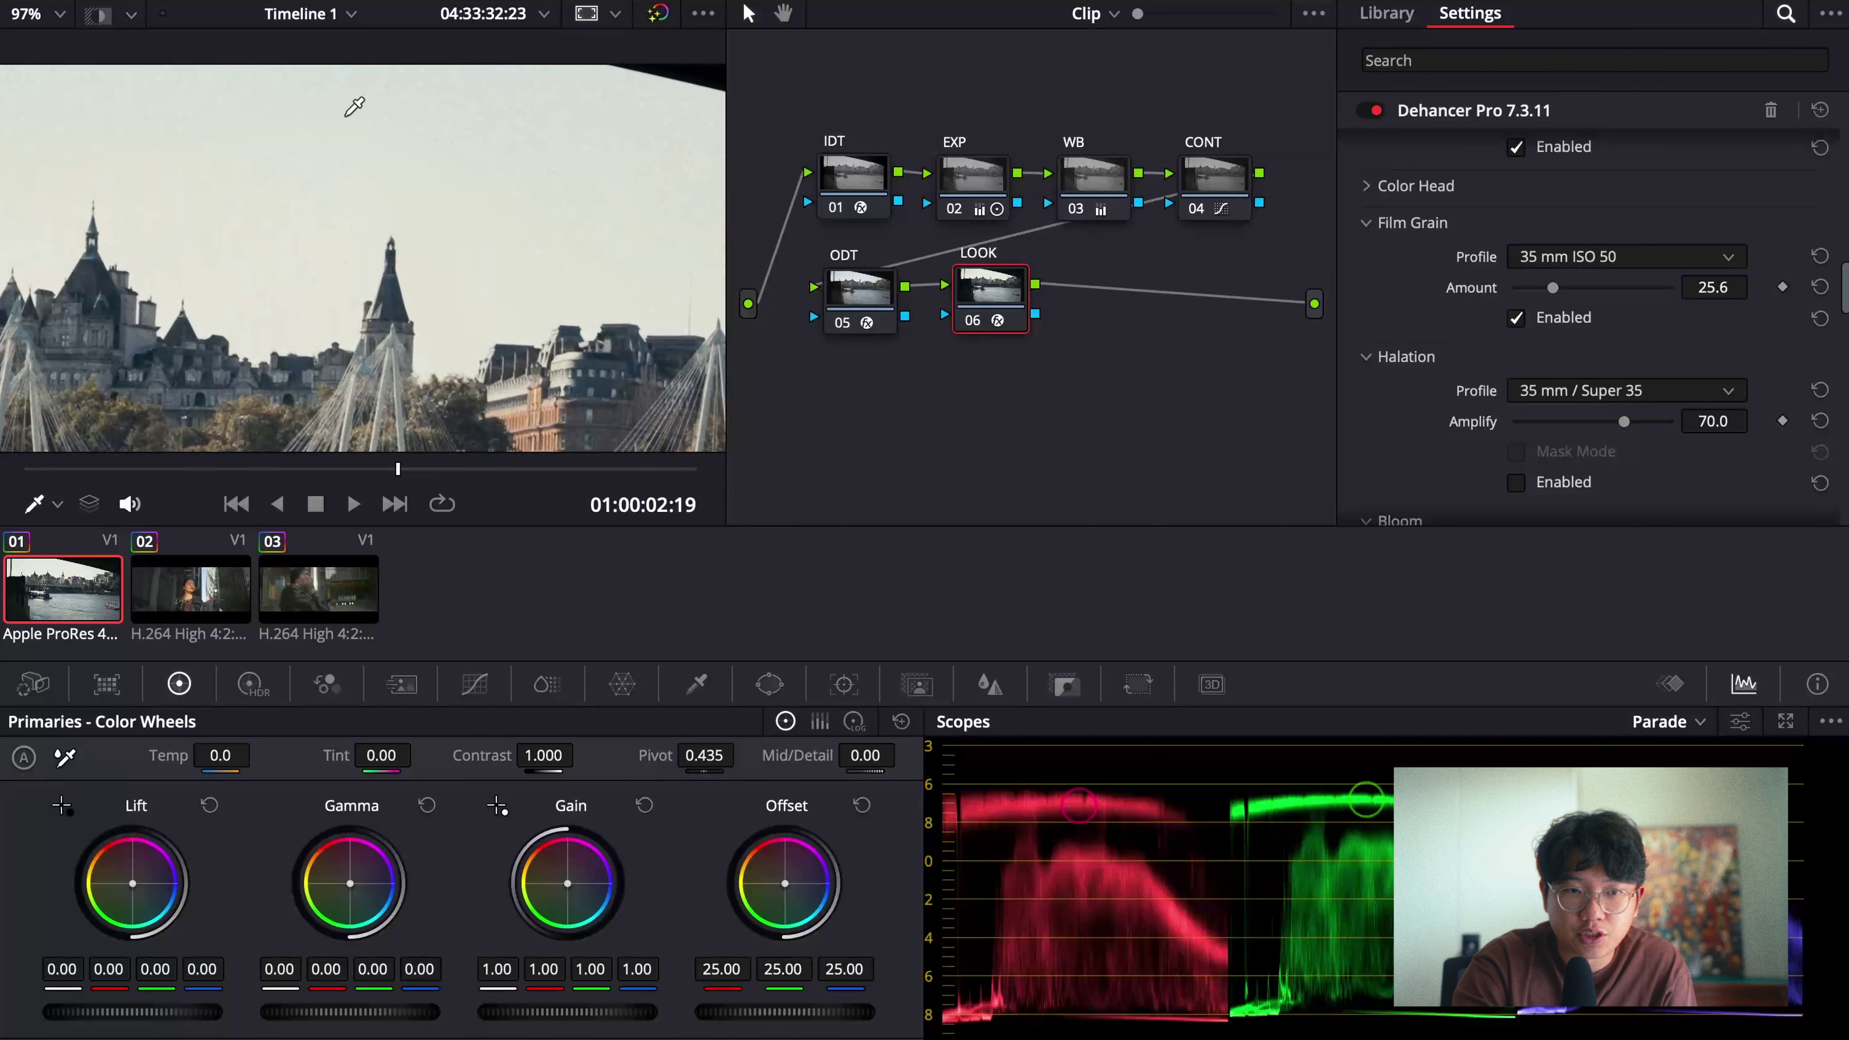
scroll(408, 205, "down", 5)
scroll(451, 292, "up", 5)
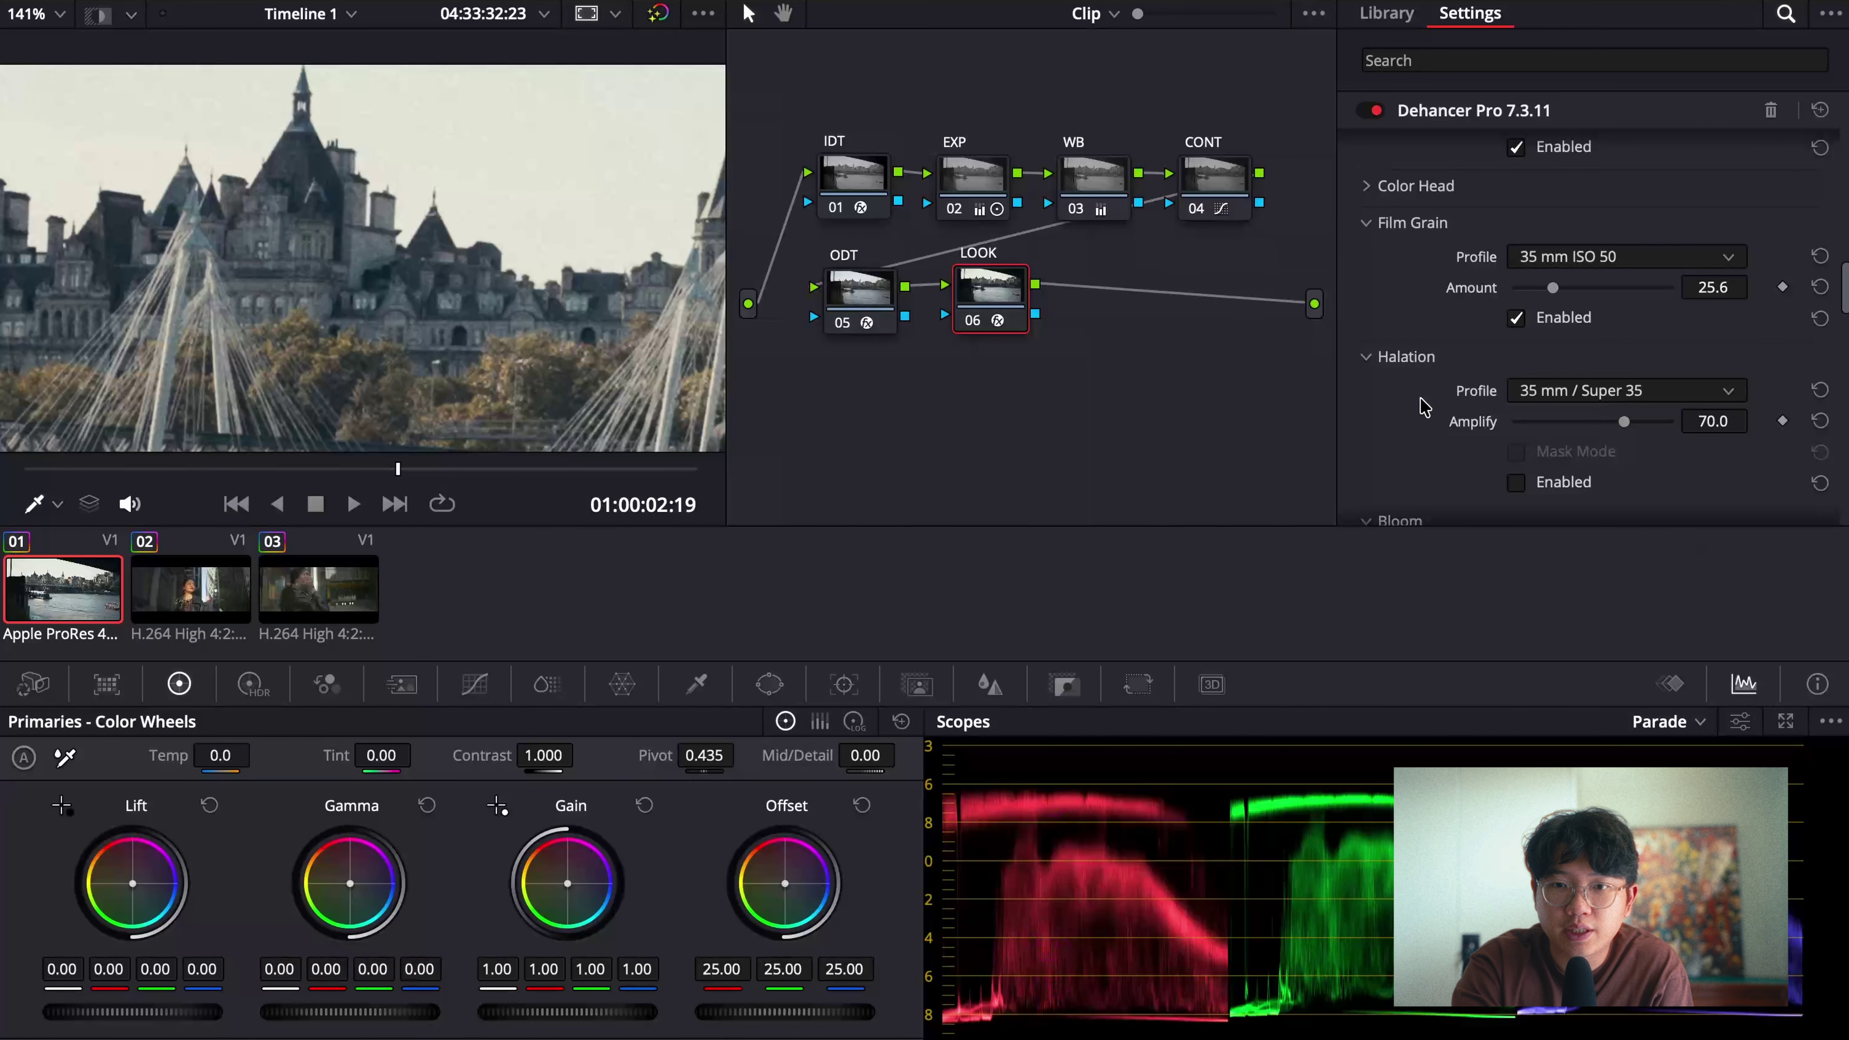
left_click(1516, 319)
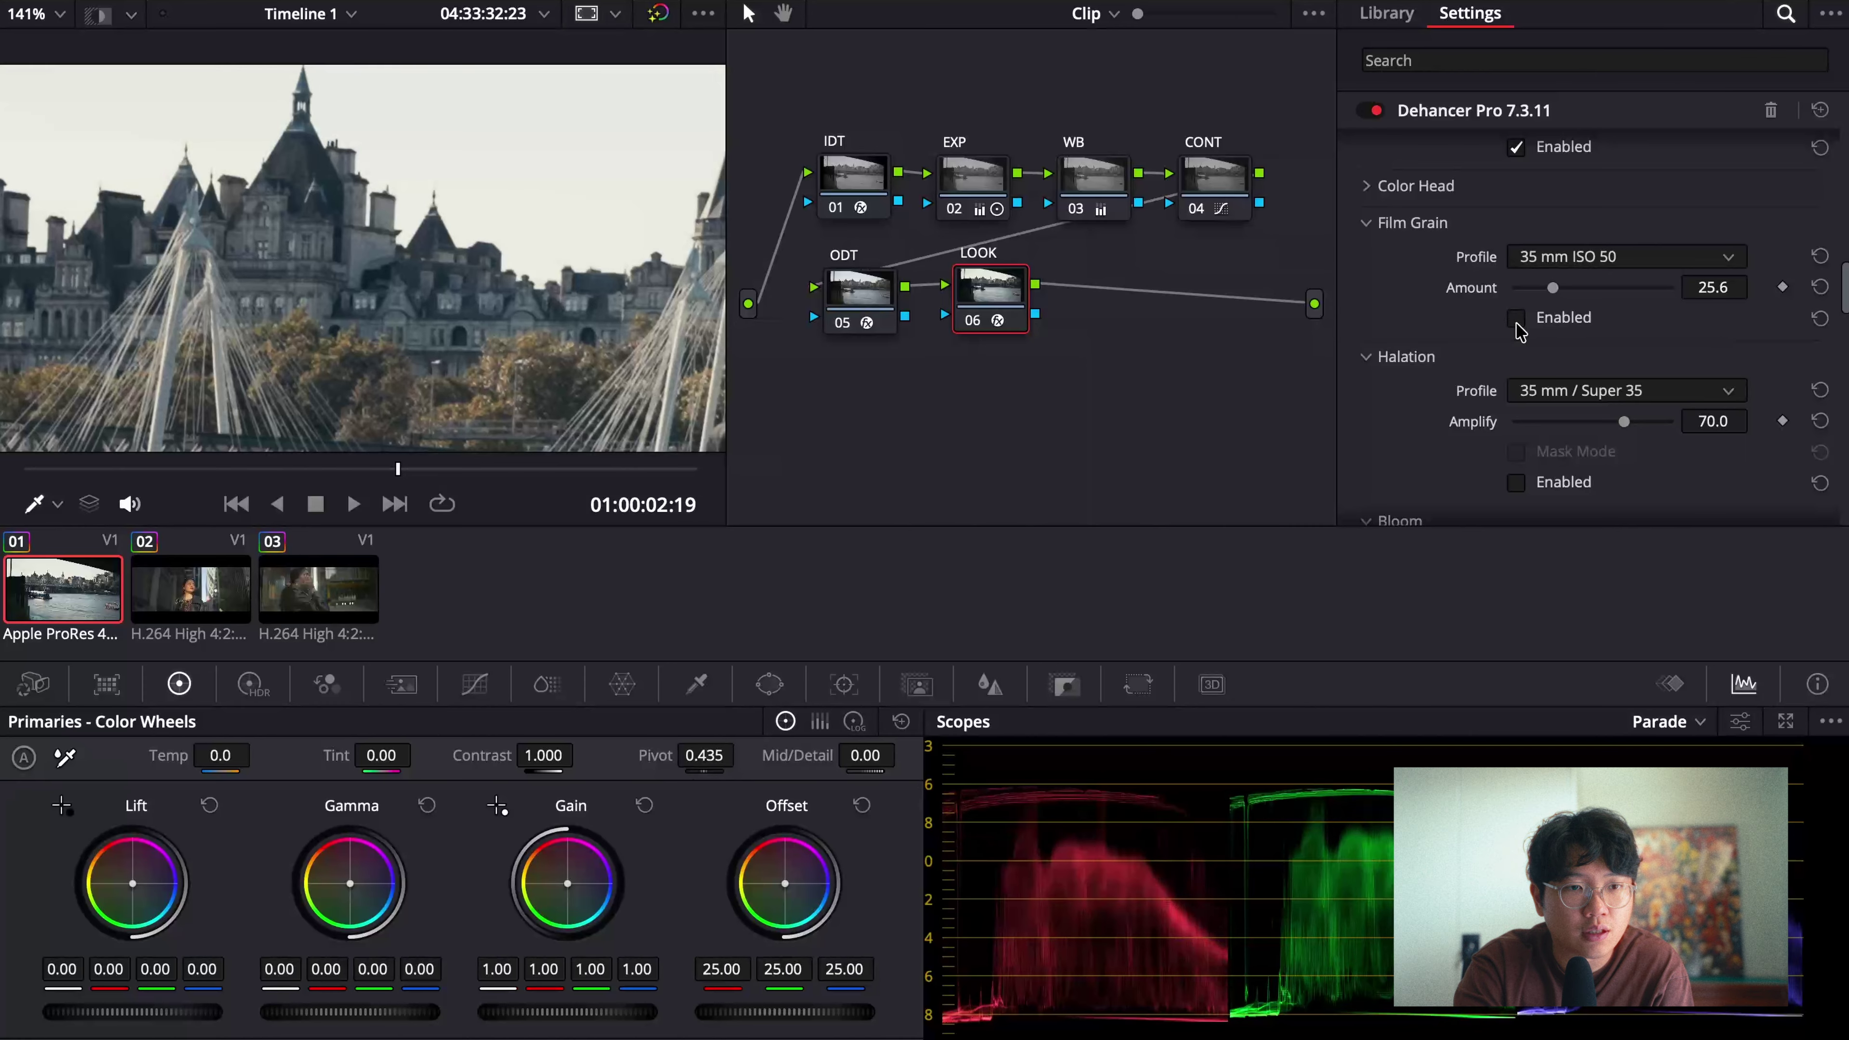
left_click(1517, 321)
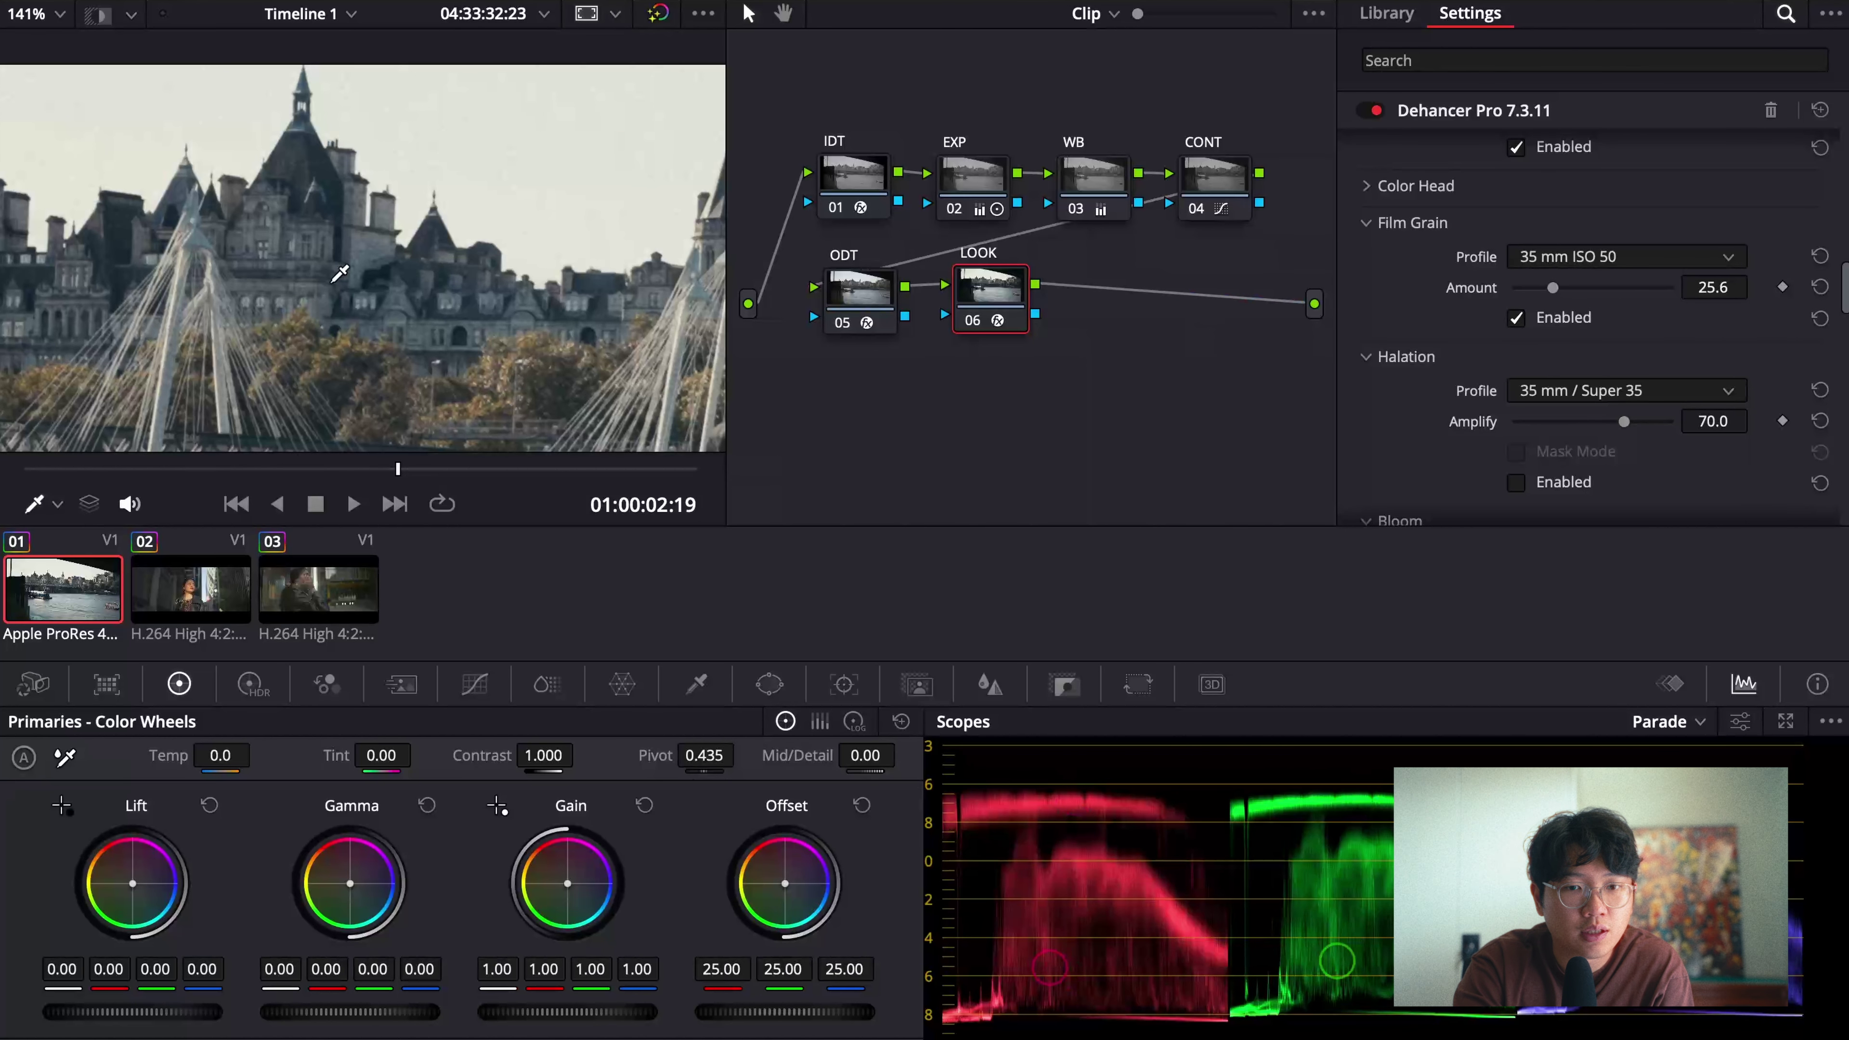
scroll(339, 273, "down", 3)
scroll(338, 273, "down", 3)
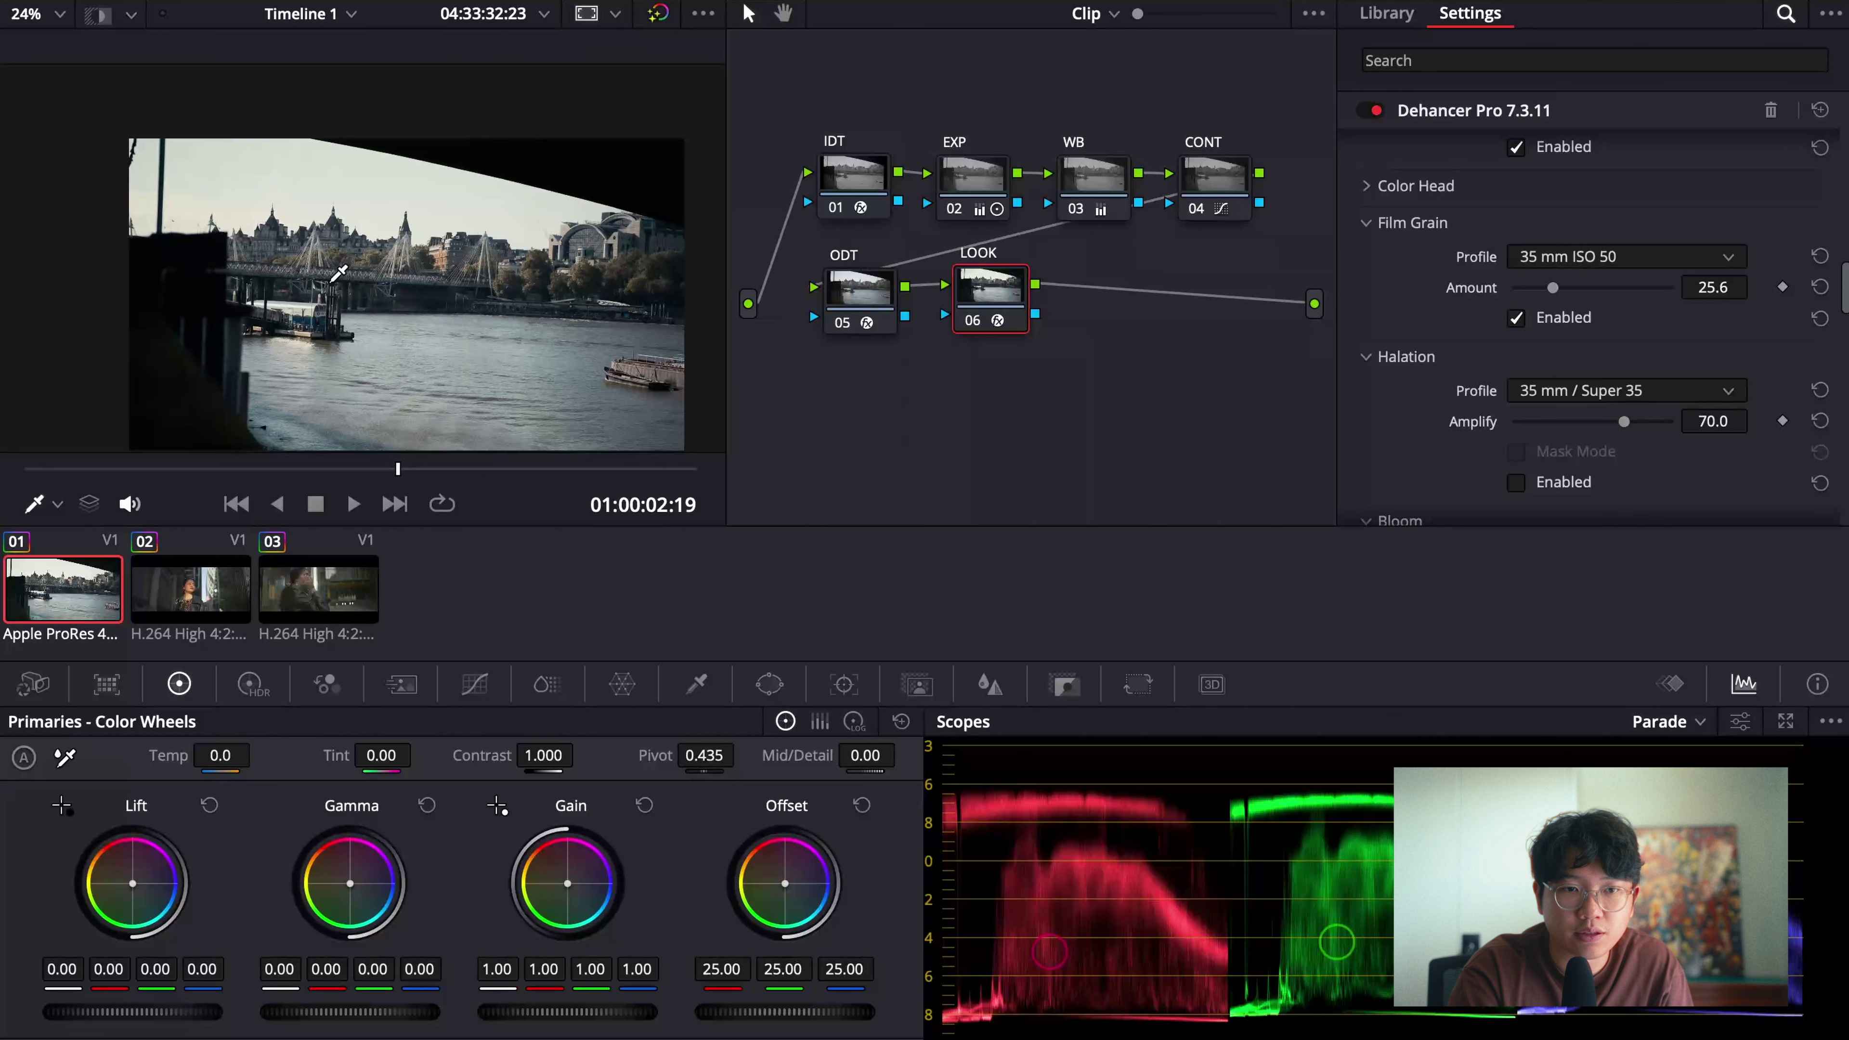
Step: Enable Halation with the 35 mm / Super 35 profile and compare the buildings' edges with the effect off and on
scroll(339, 273, "down", 1)
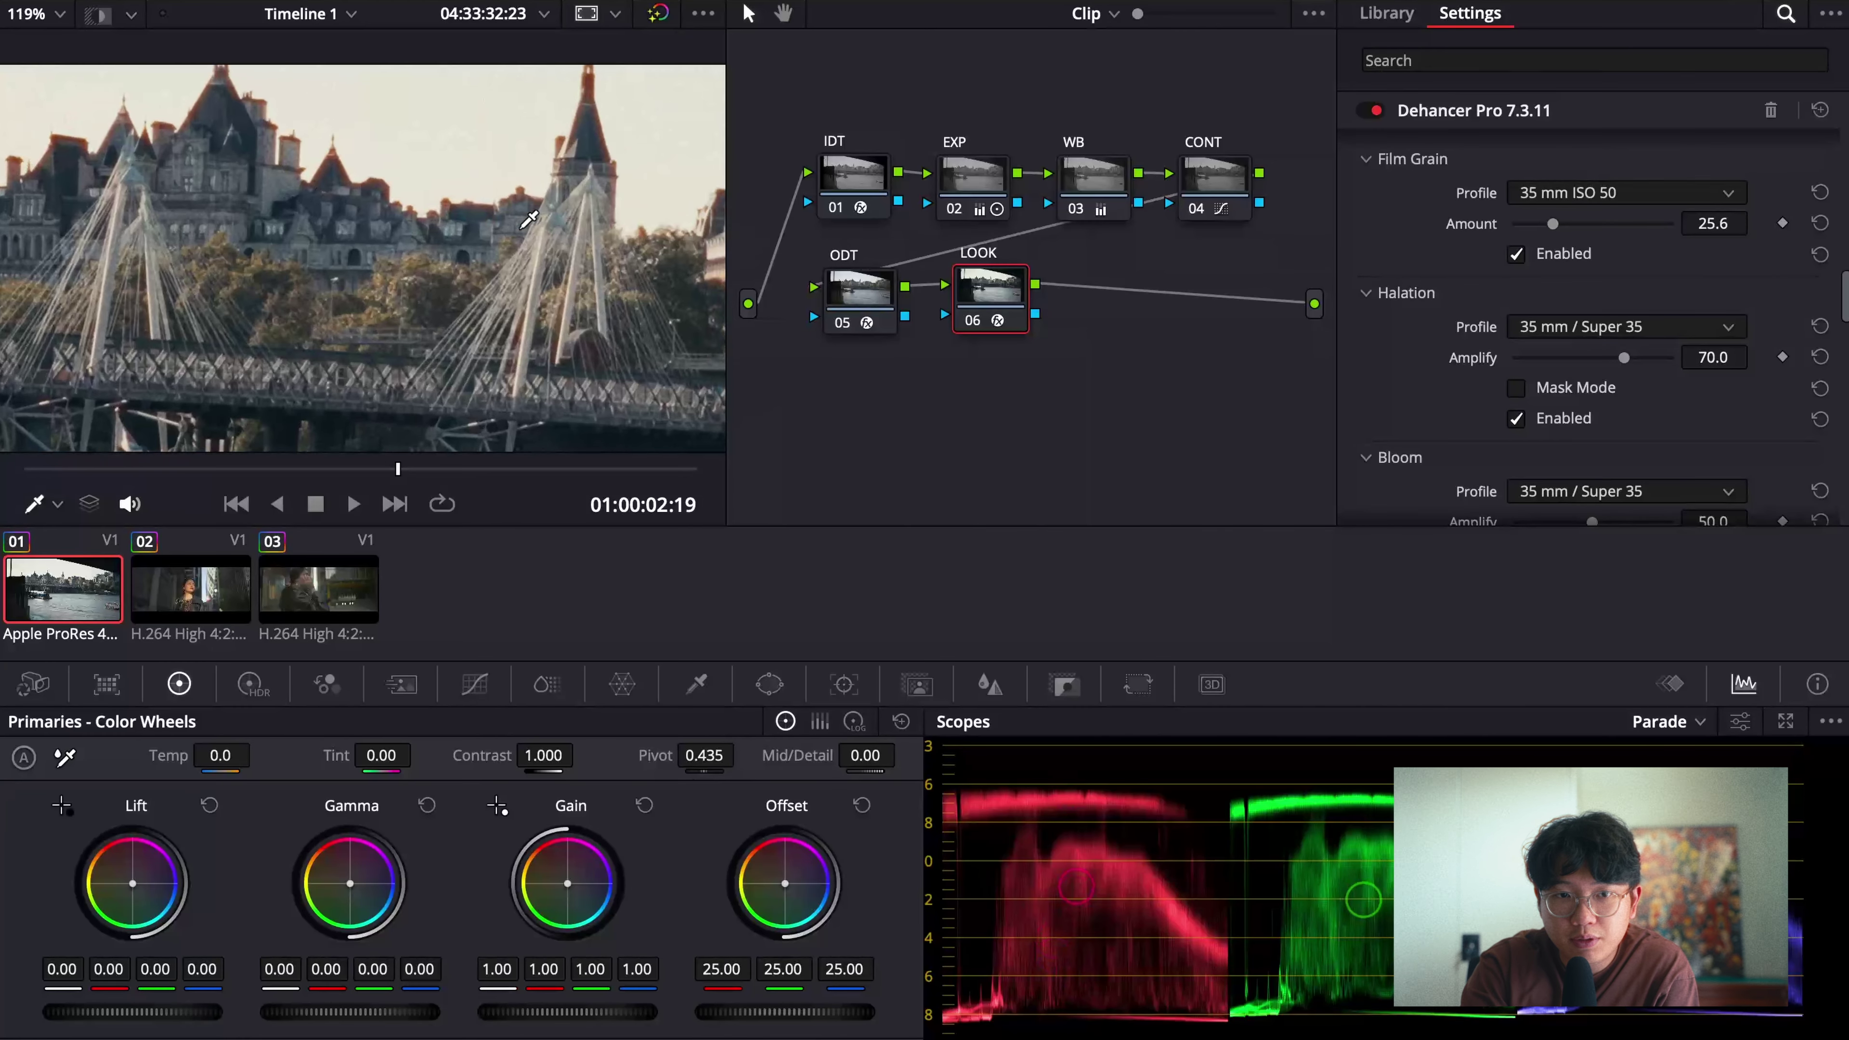
scroll(529, 218, "up", 3)
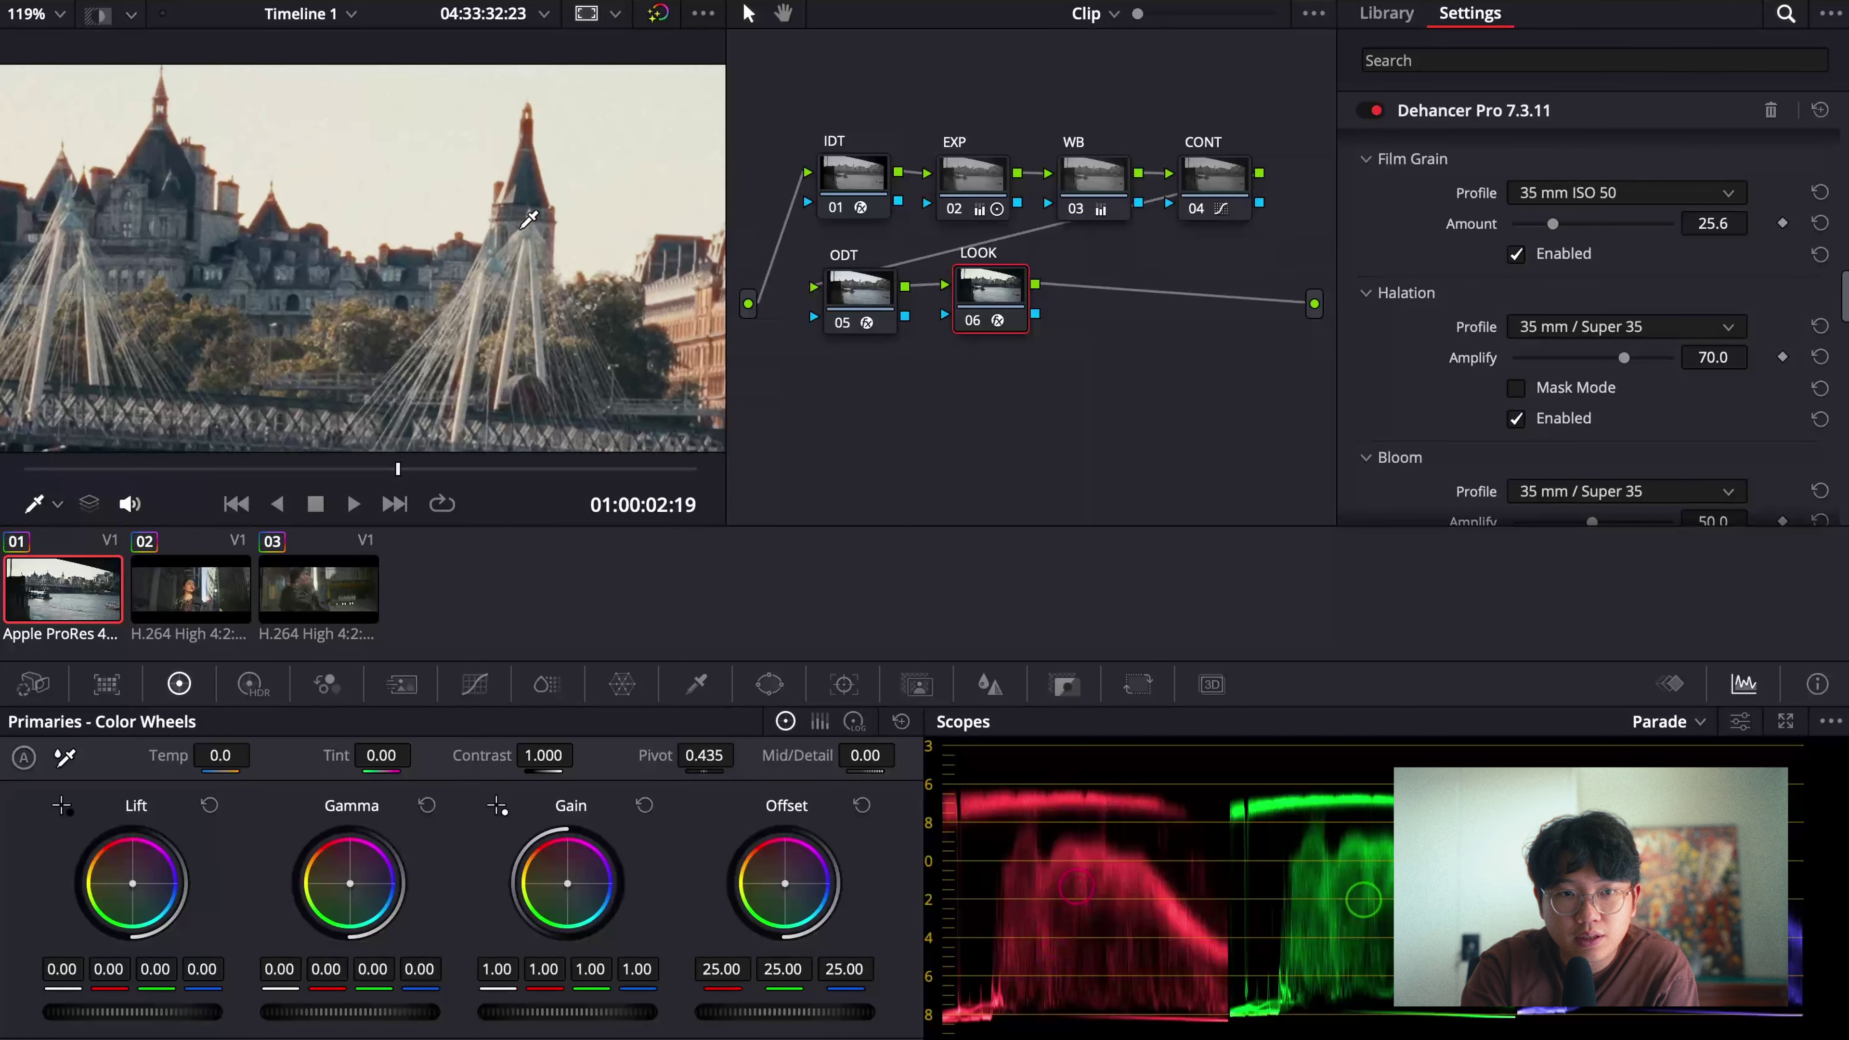
left_click(1521, 414)
left_click(1522, 414)
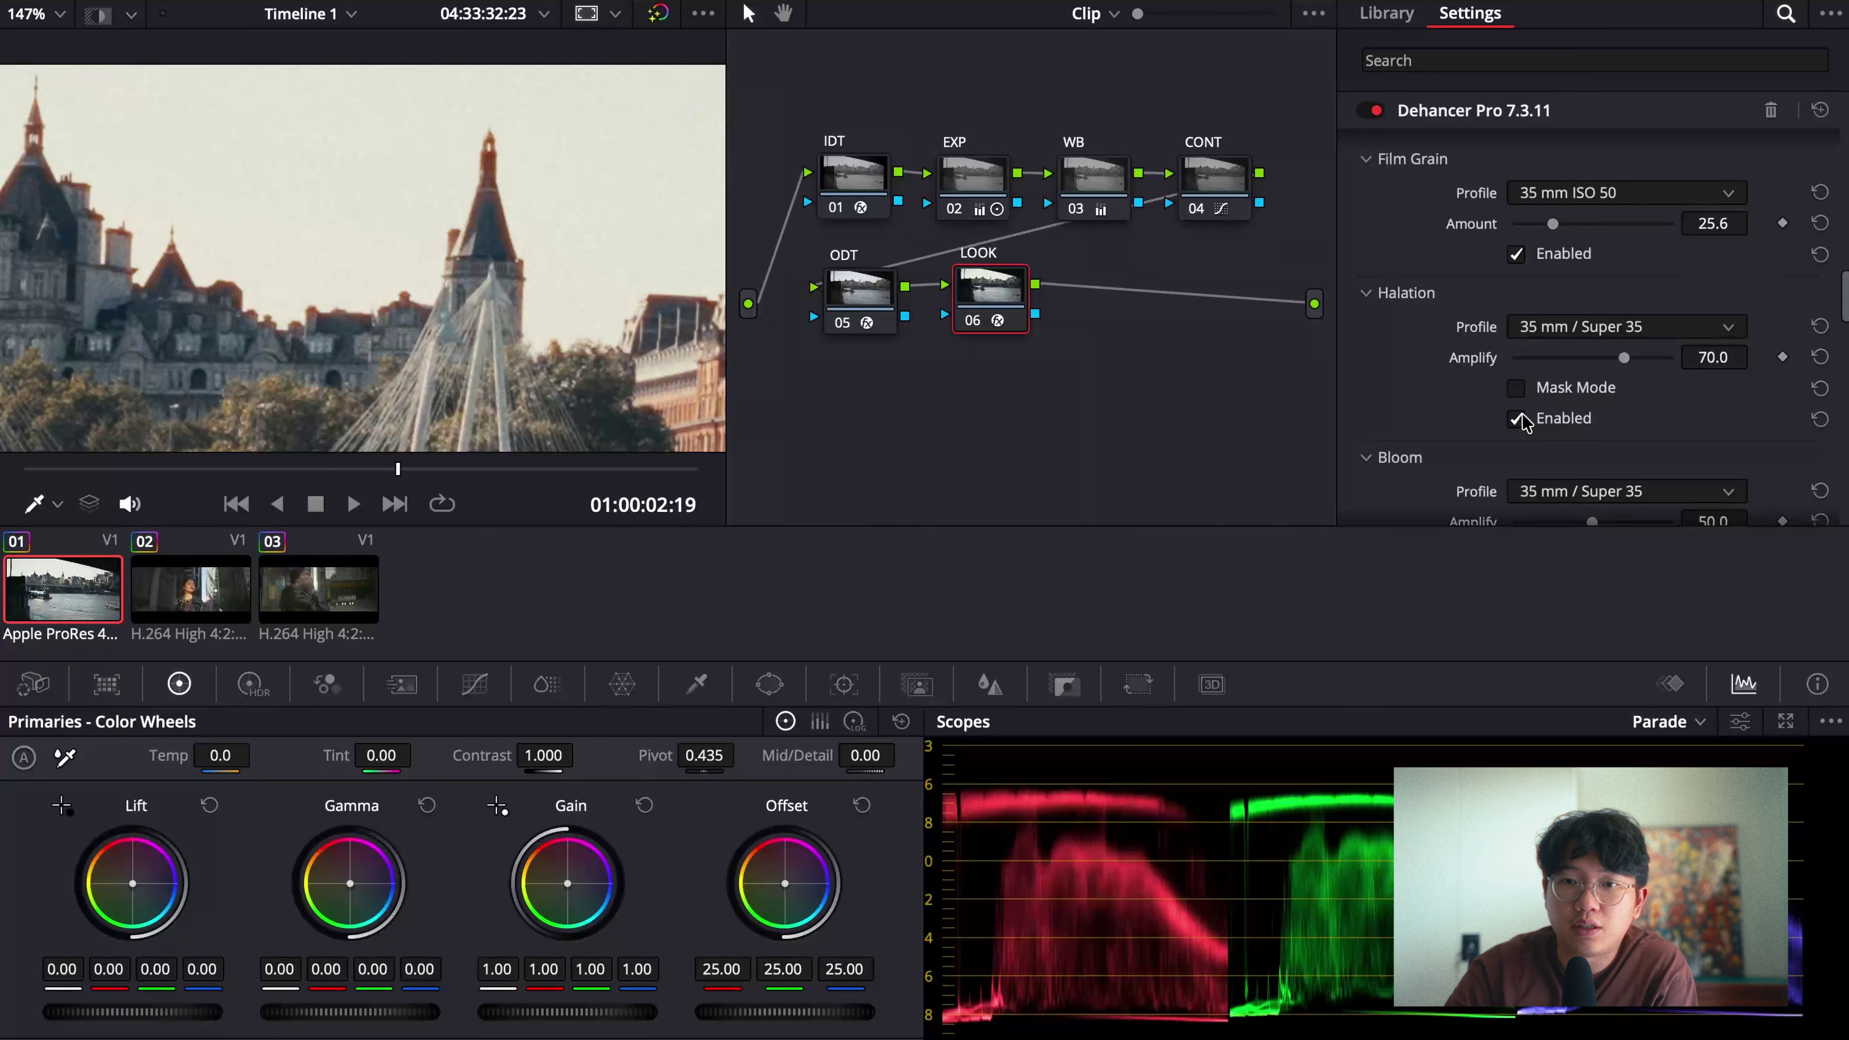
left_click(1598, 328)
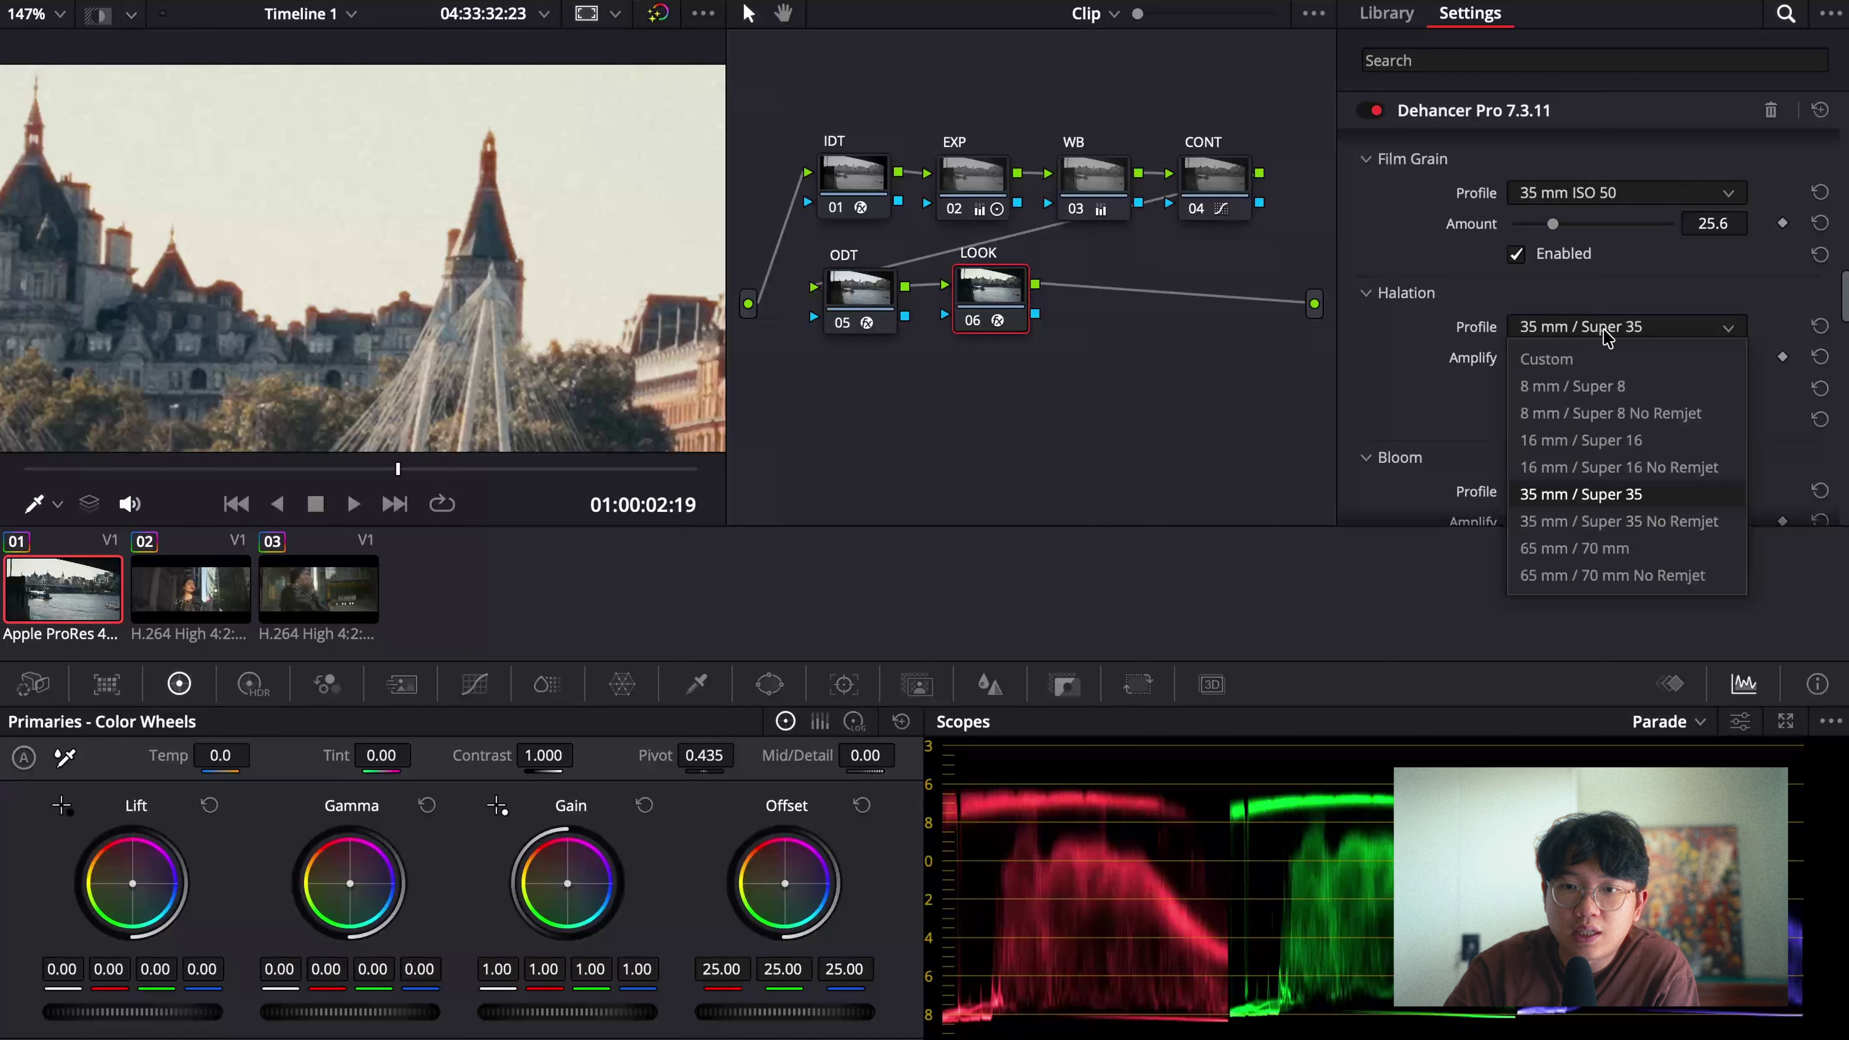
left_click(1420, 324)
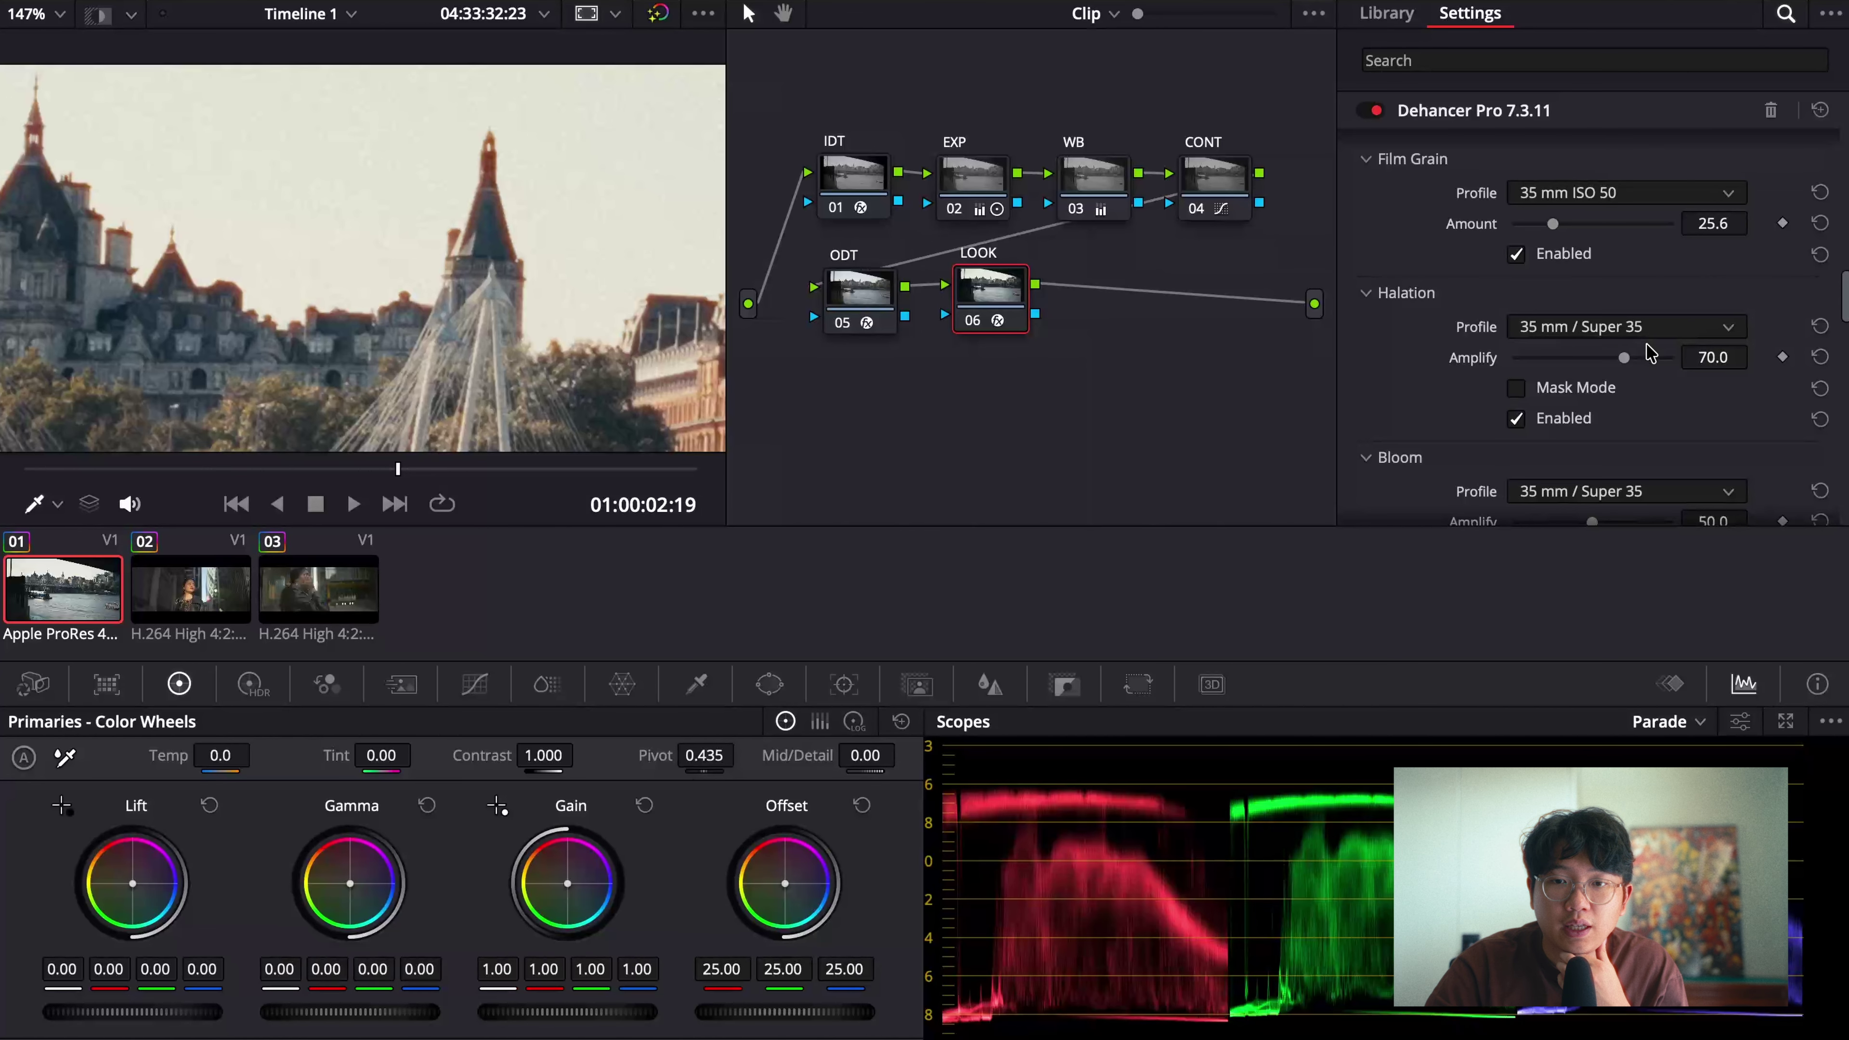
Step: Lower the Halation Amplify to about 39.5, checking the glow along the rooftops and bridge
left_click_drag(1625, 356, 1589, 367)
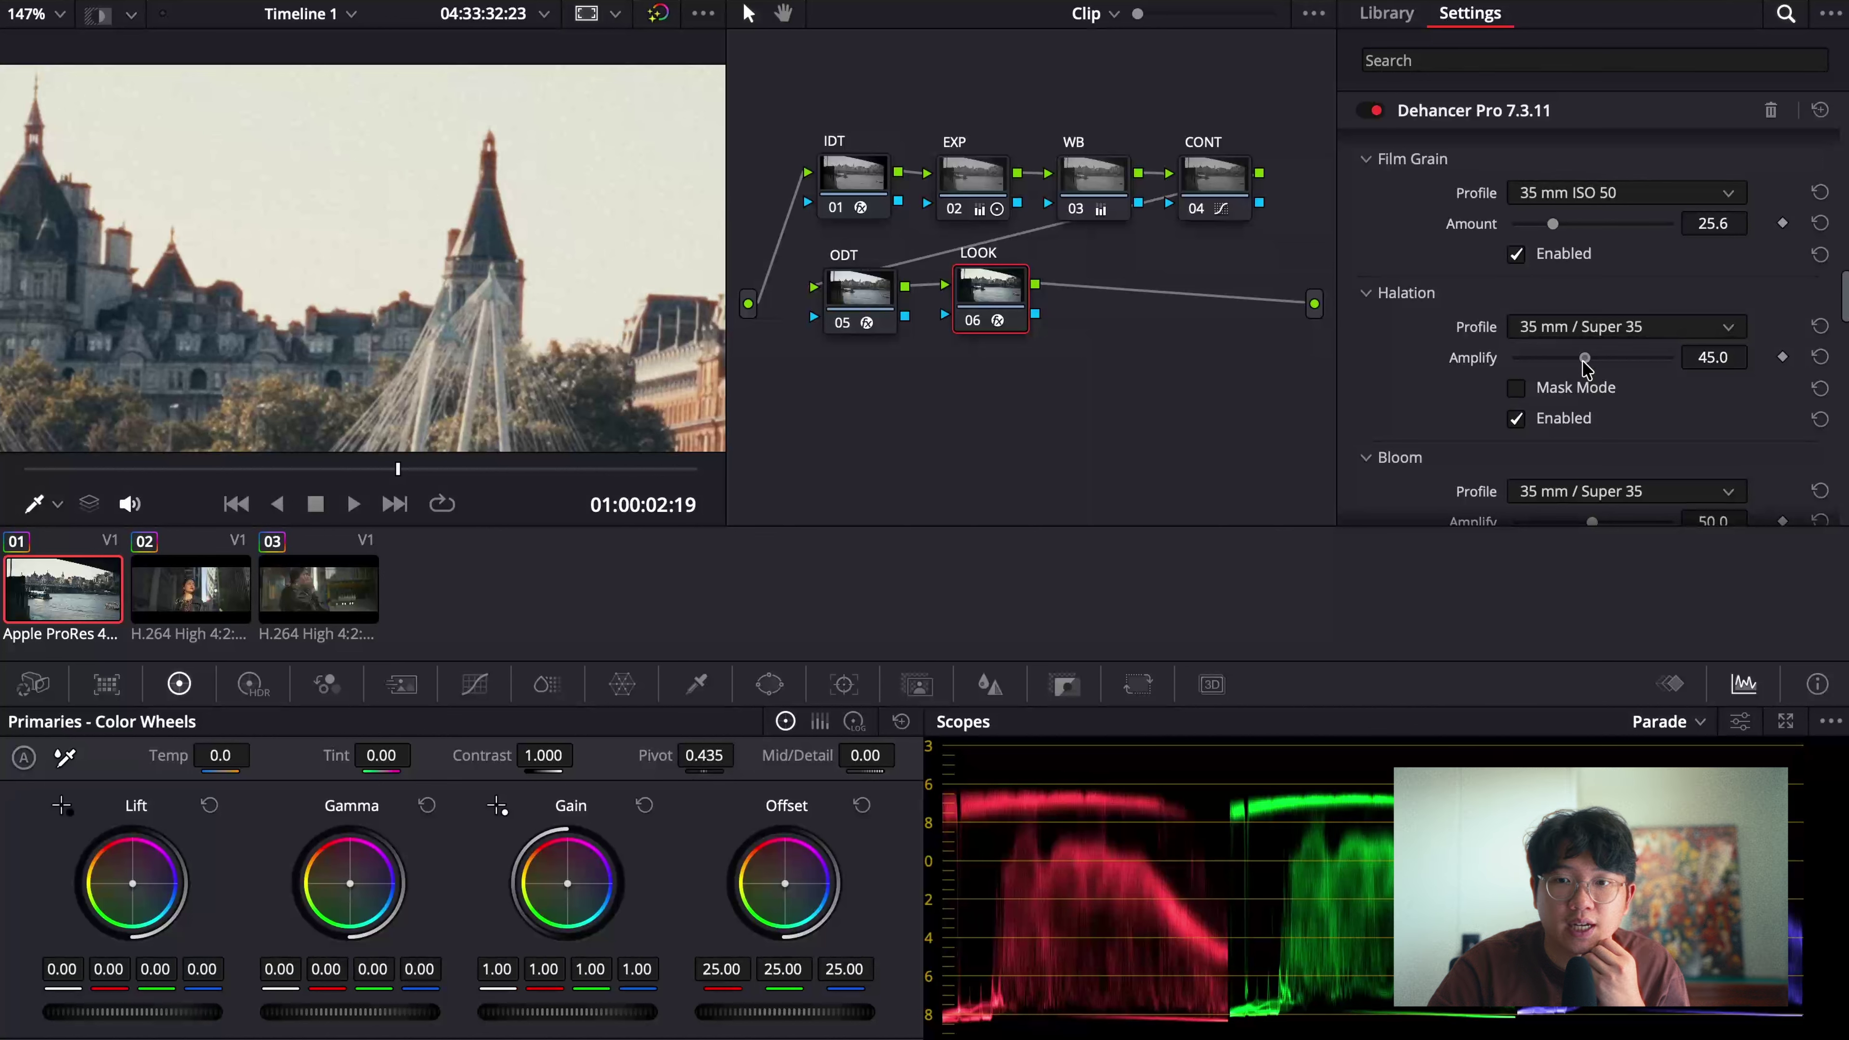
left_click_drag(1584, 363, 1581, 362)
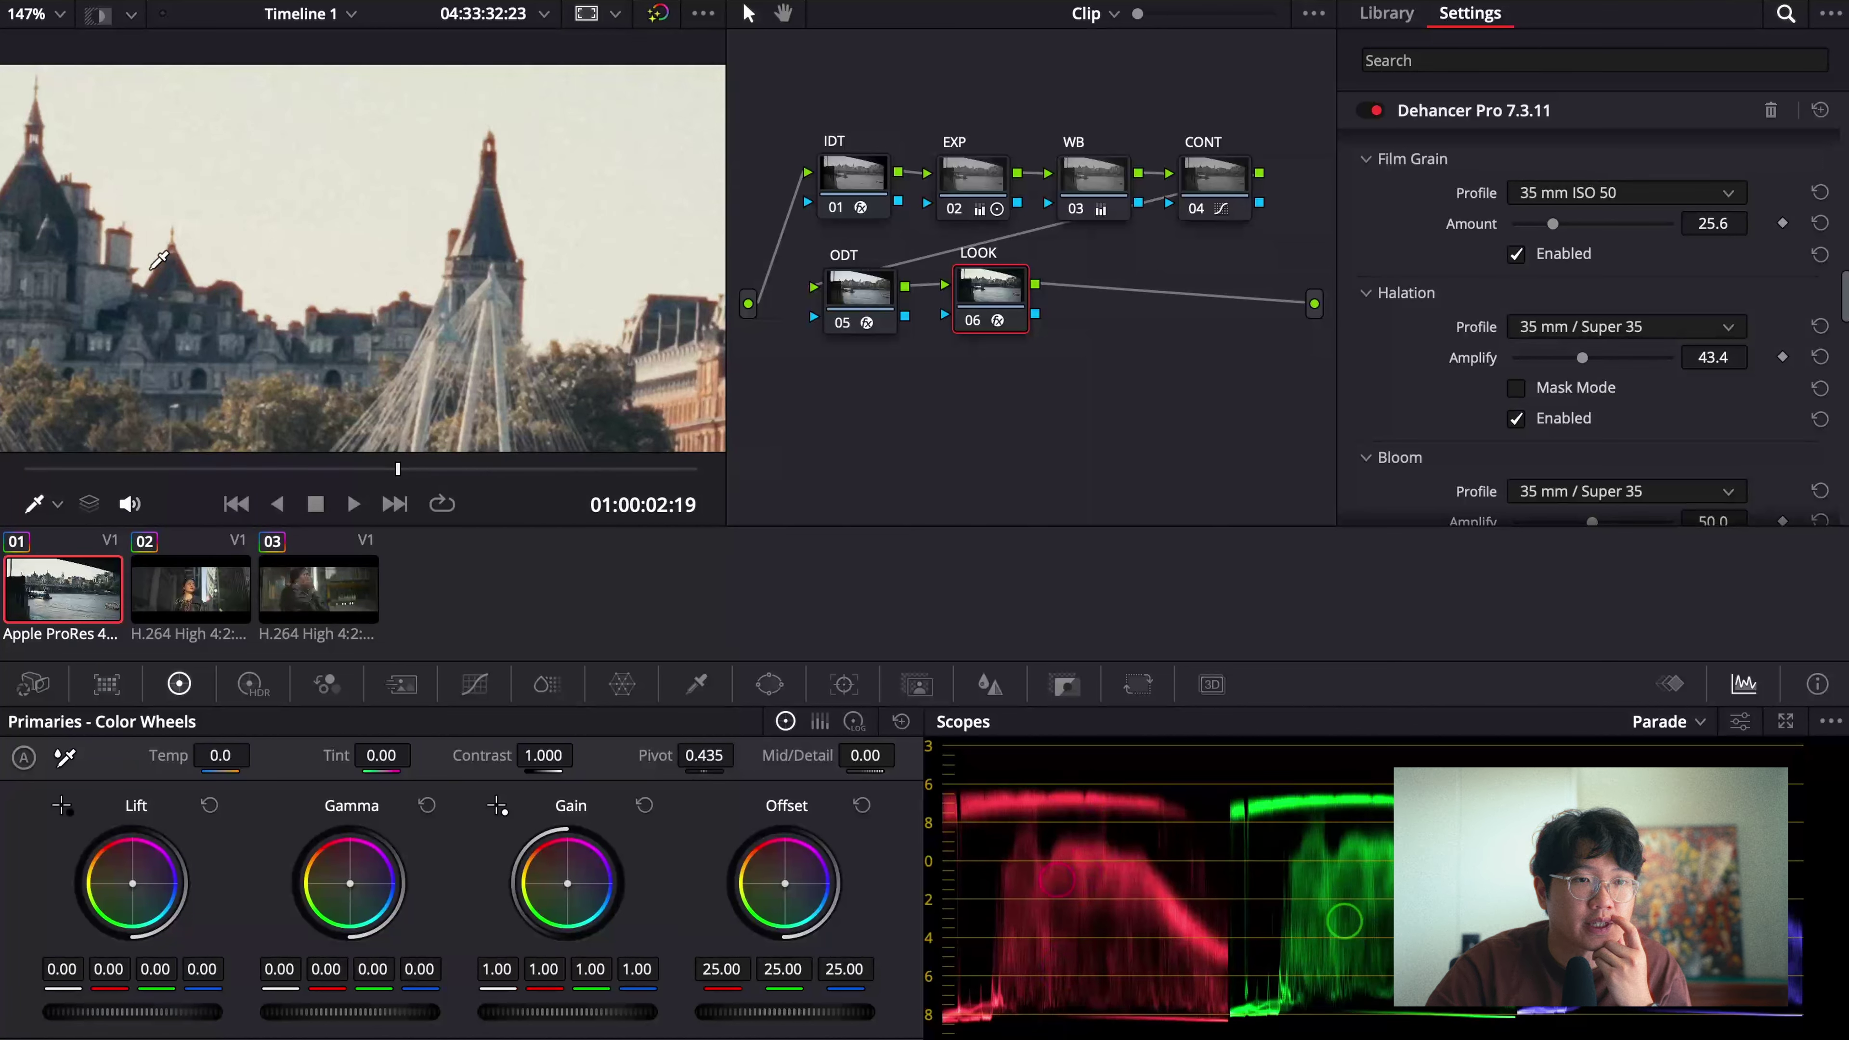
left_click_drag(160, 259, 259, 270)
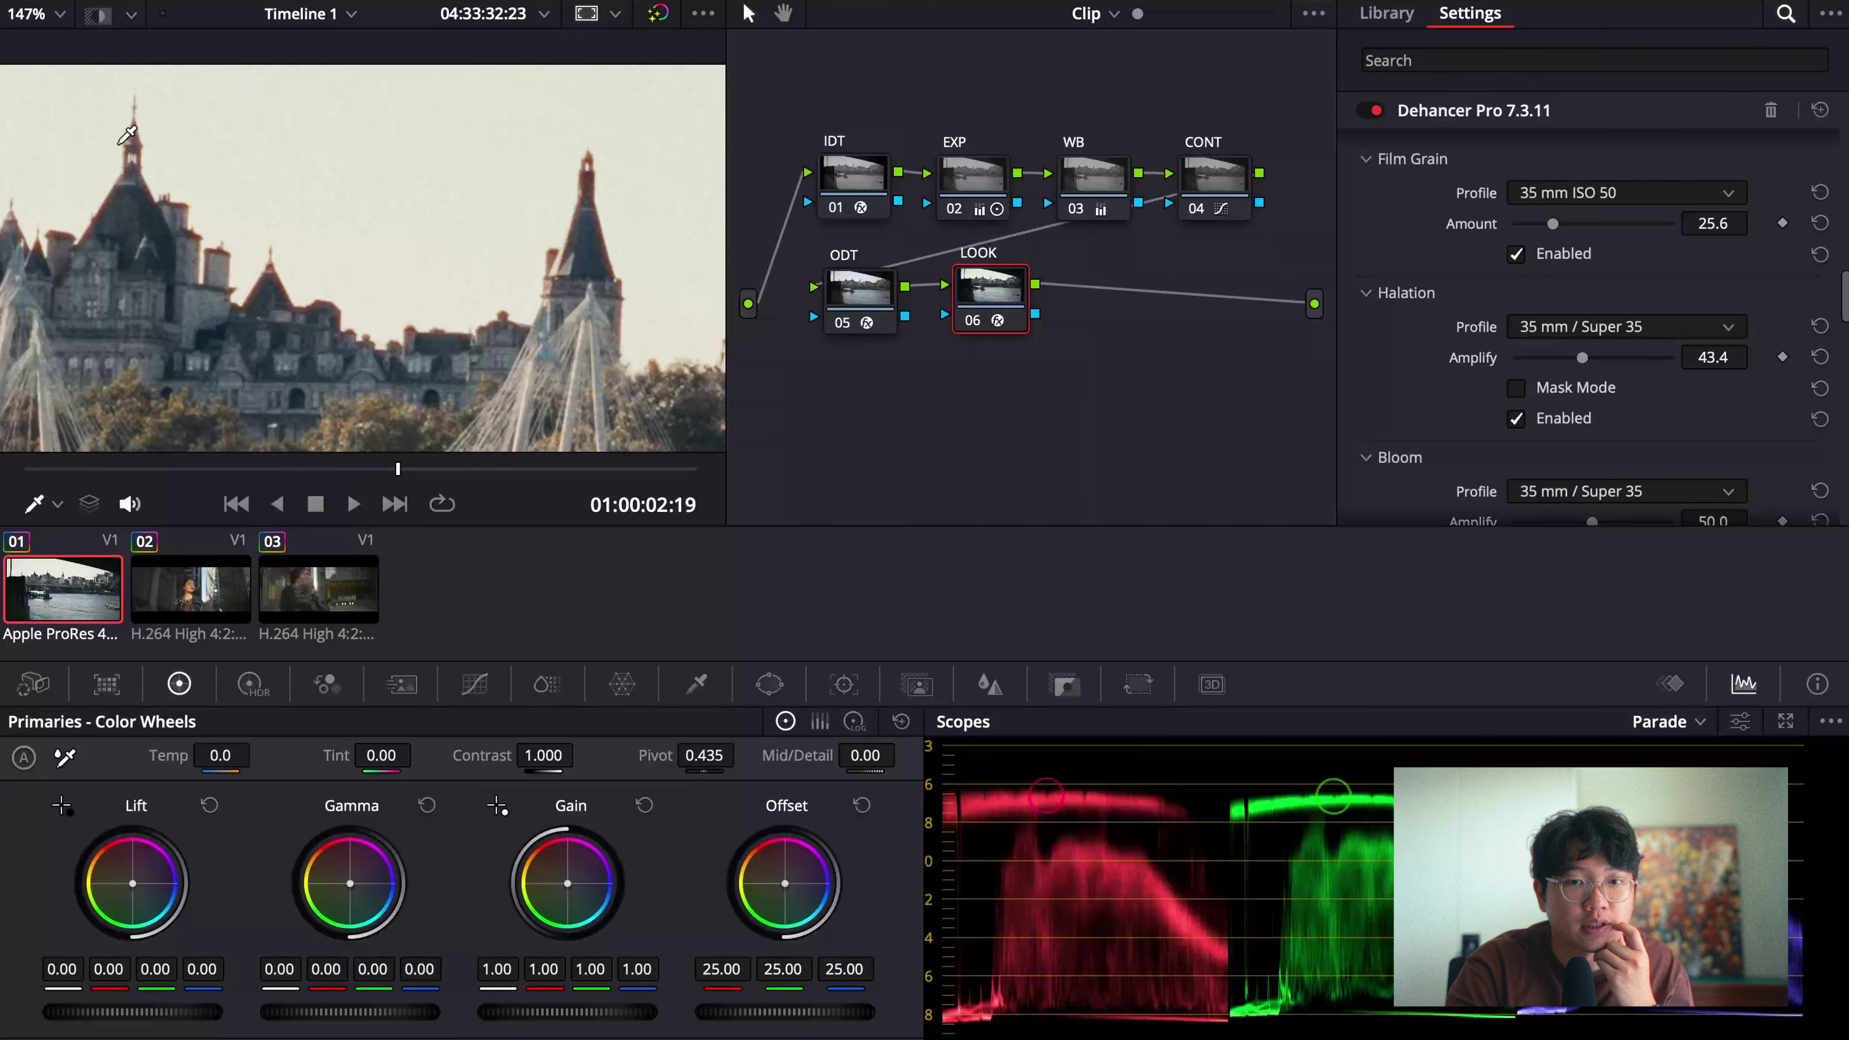
scroll(300, 271, "down", 3)
left_click_drag(306, 270, 384, 248)
scroll(385, 248, "up", 5)
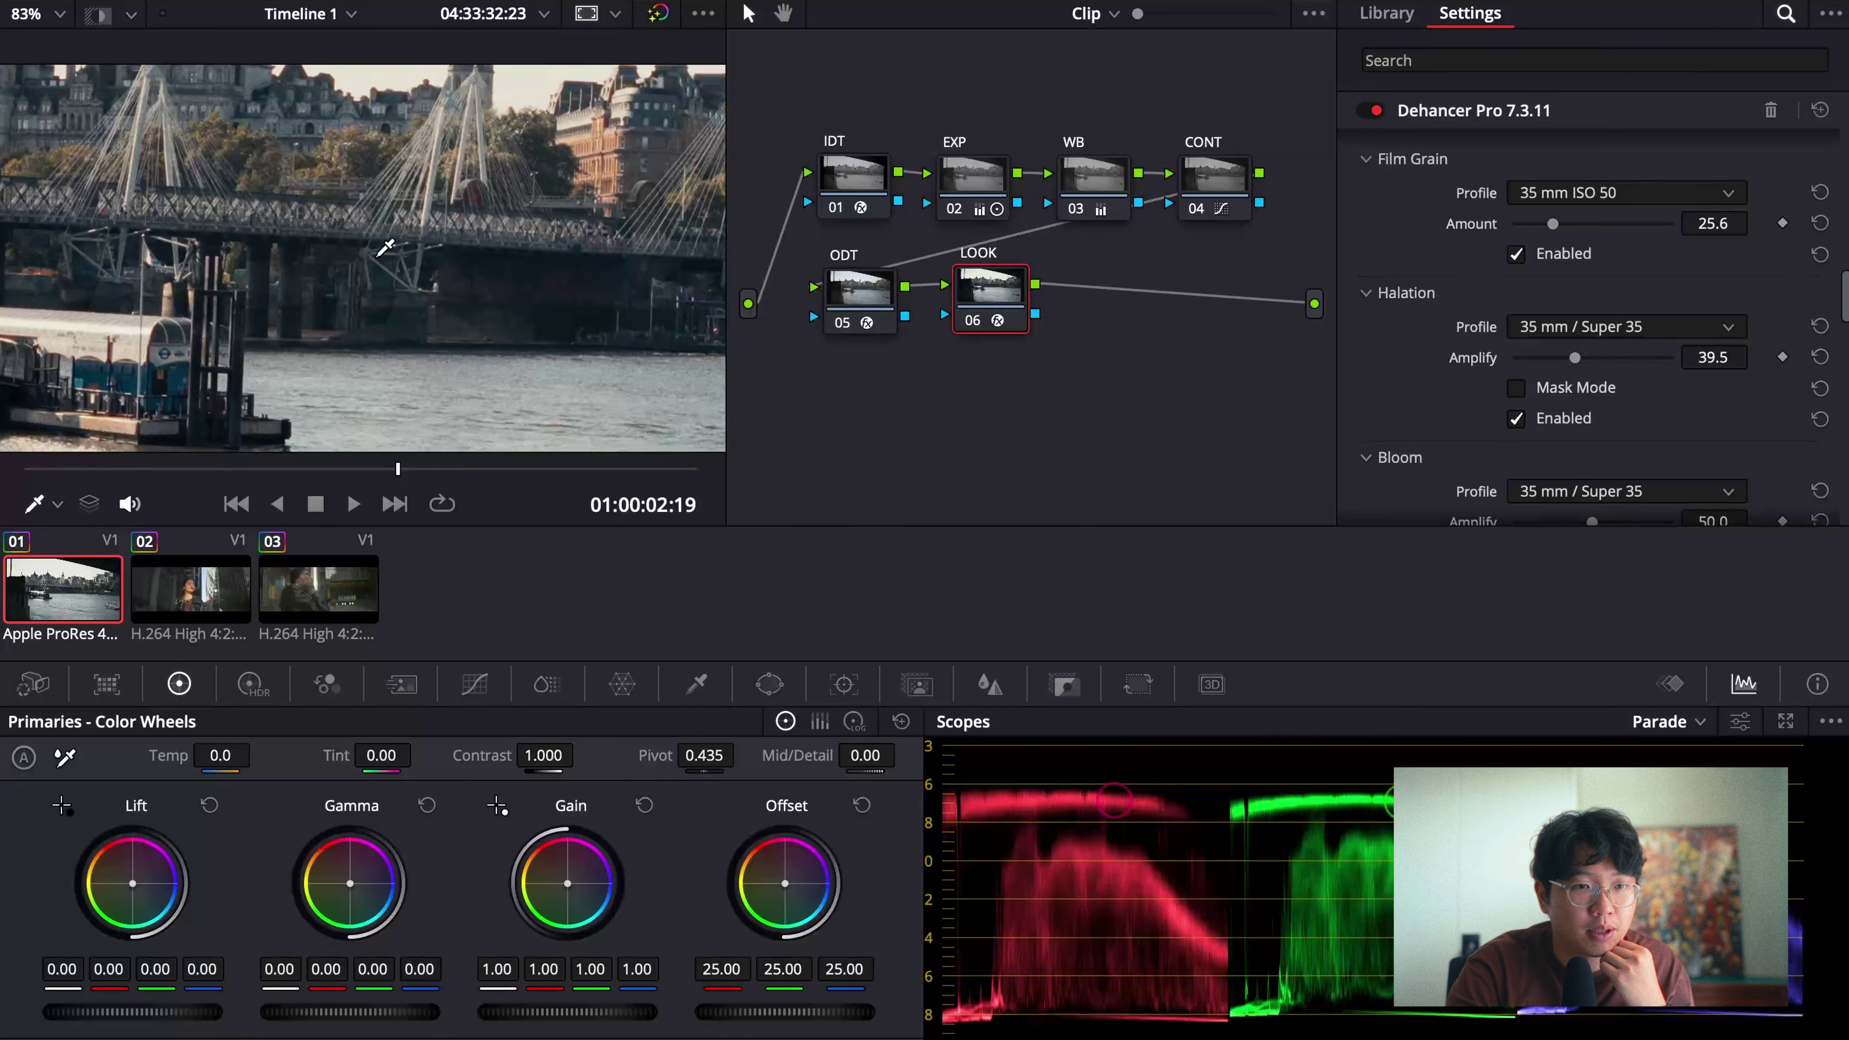
scroll(385, 248, "up", 5)
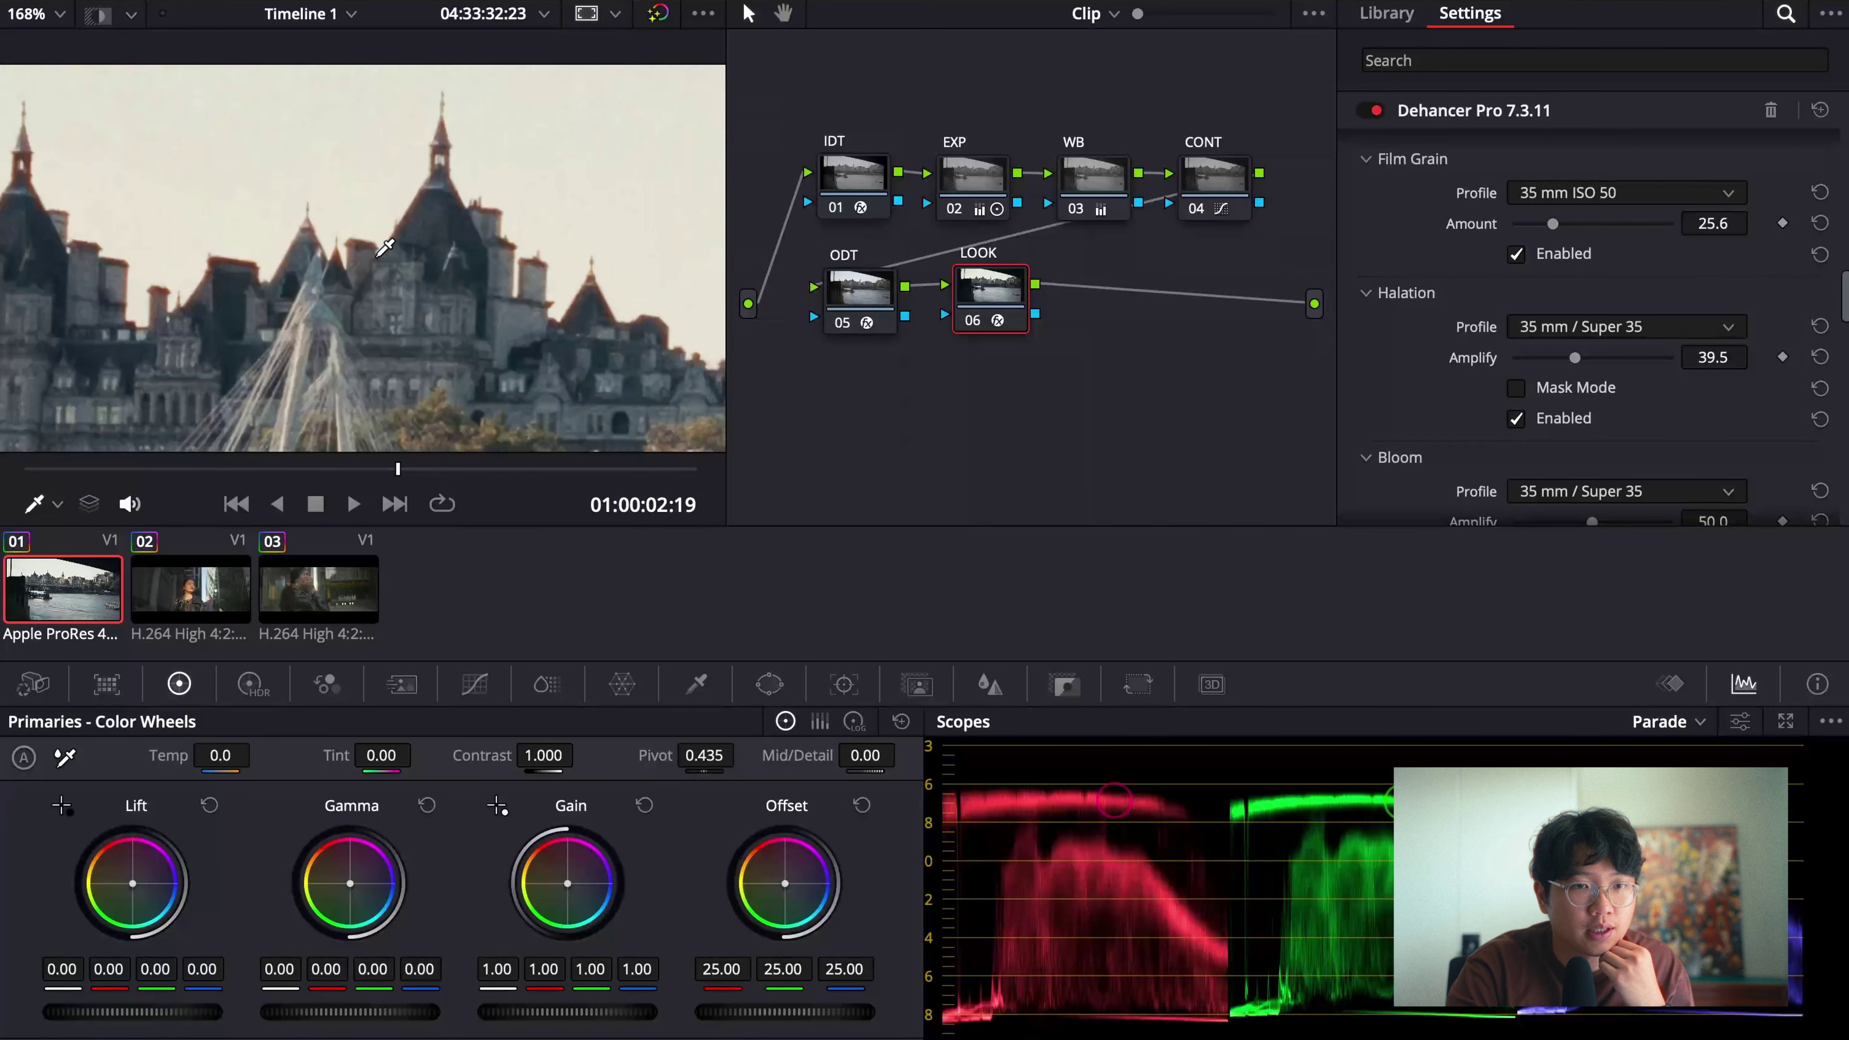
scroll(385, 248, "up", 3)
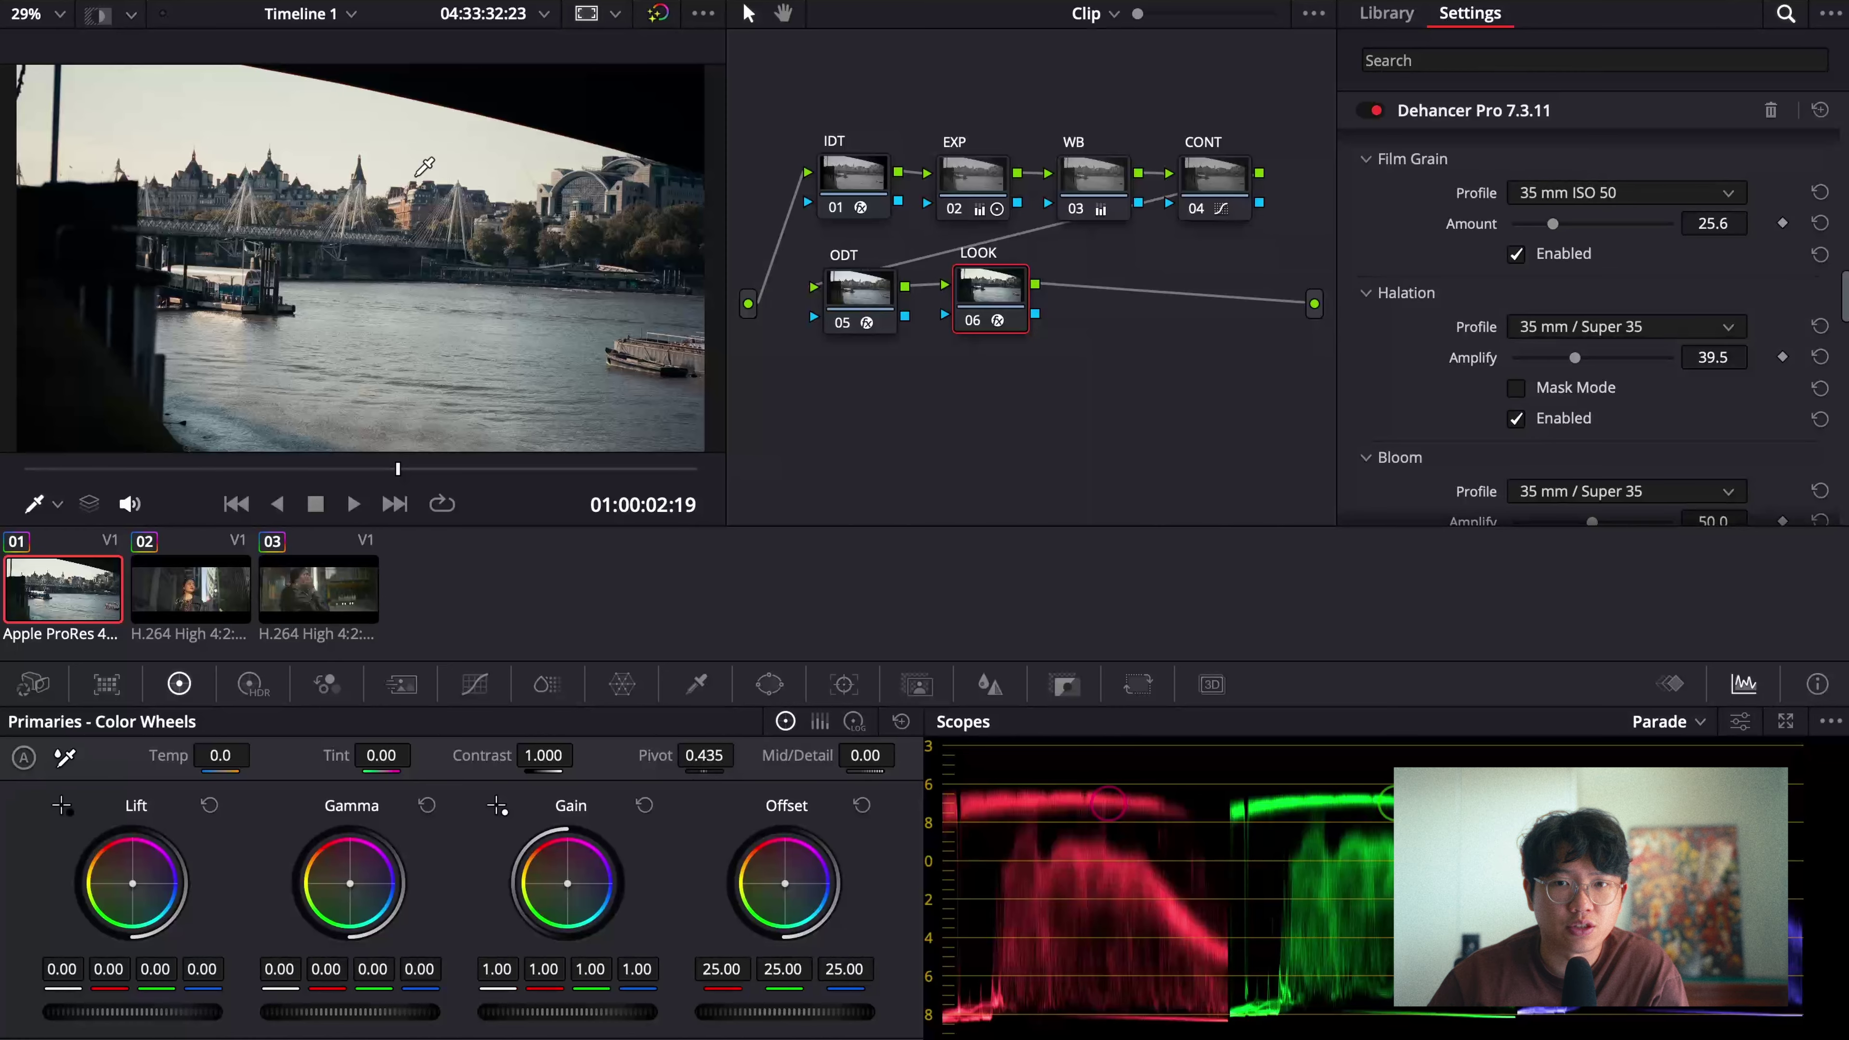
Step: Set the Bloom Amplify to about 34.9 and raise the Film Damage Total Amount to 50
scroll(1551, 407, "down", 5)
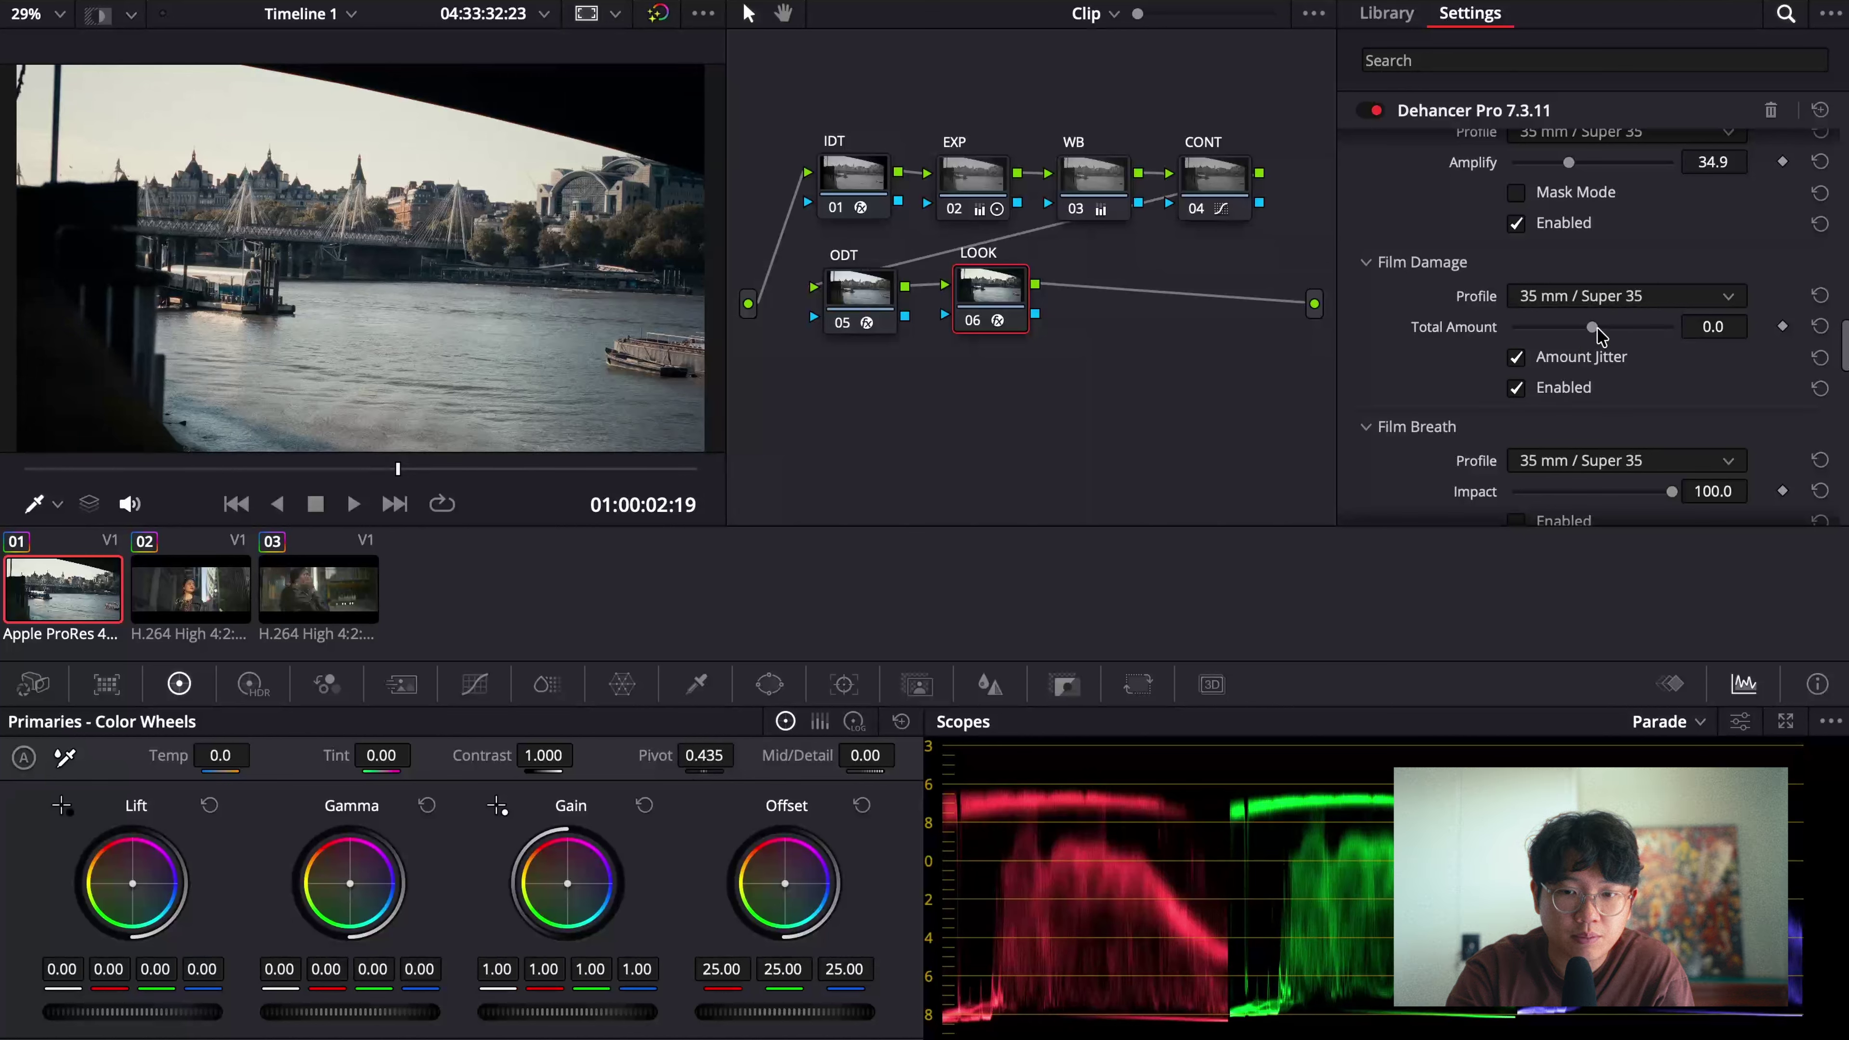
left_click_drag(1596, 328, 1696, 334)
Step: Play back the river clip twice to examine the Film Damage artefacts at the raised Total Amount
key("space")
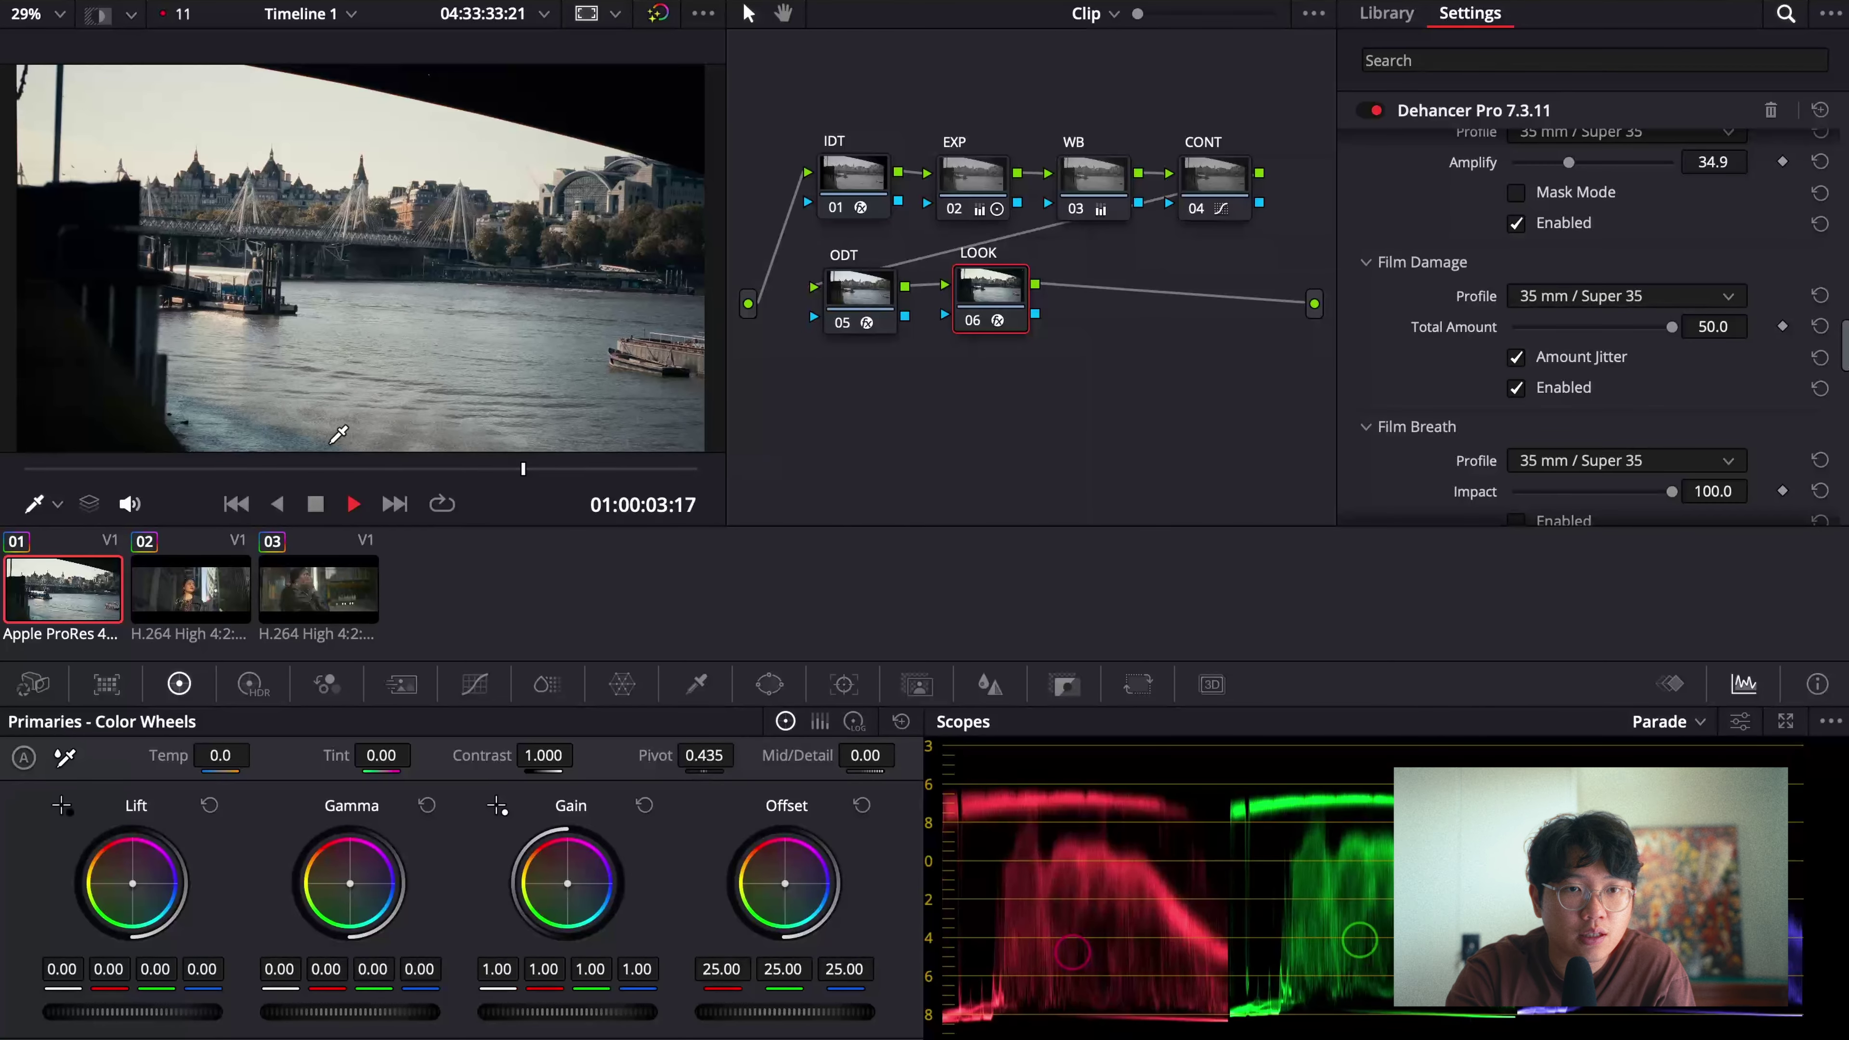
key("space")
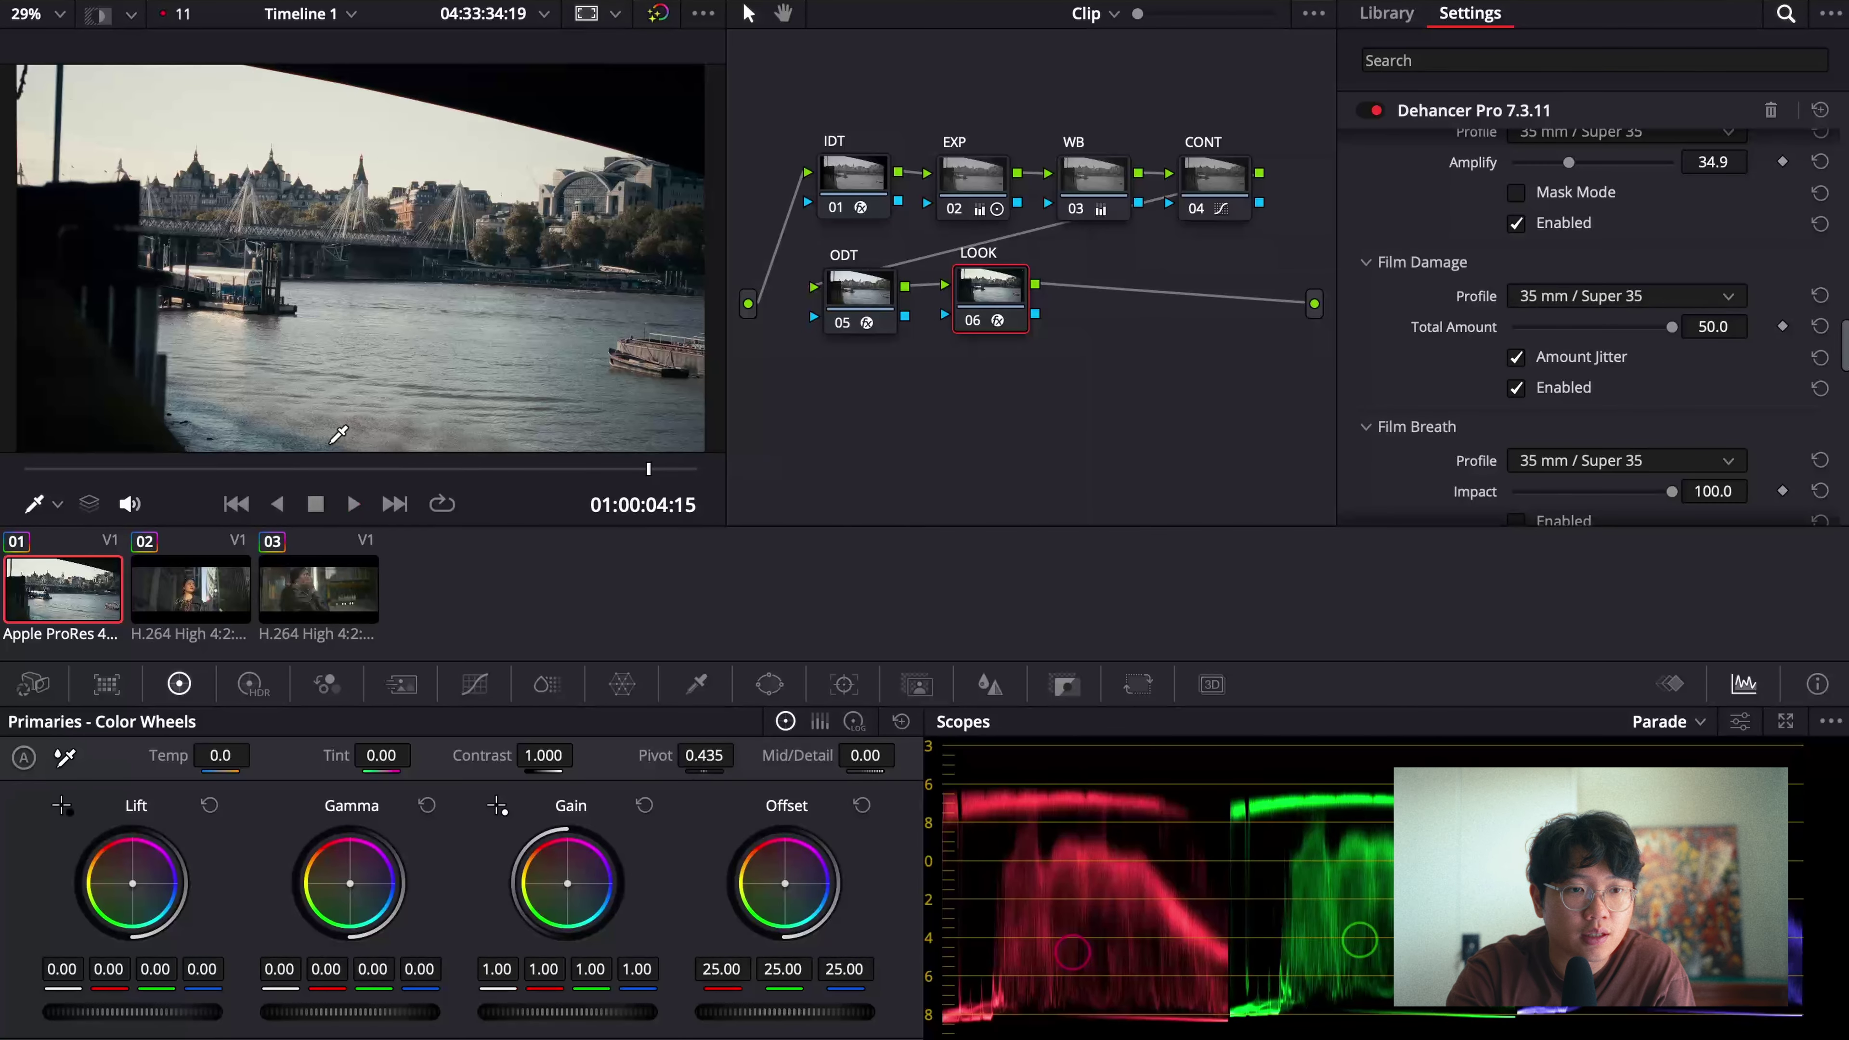
left_click_drag(251, 472, 29, 499)
key("space")
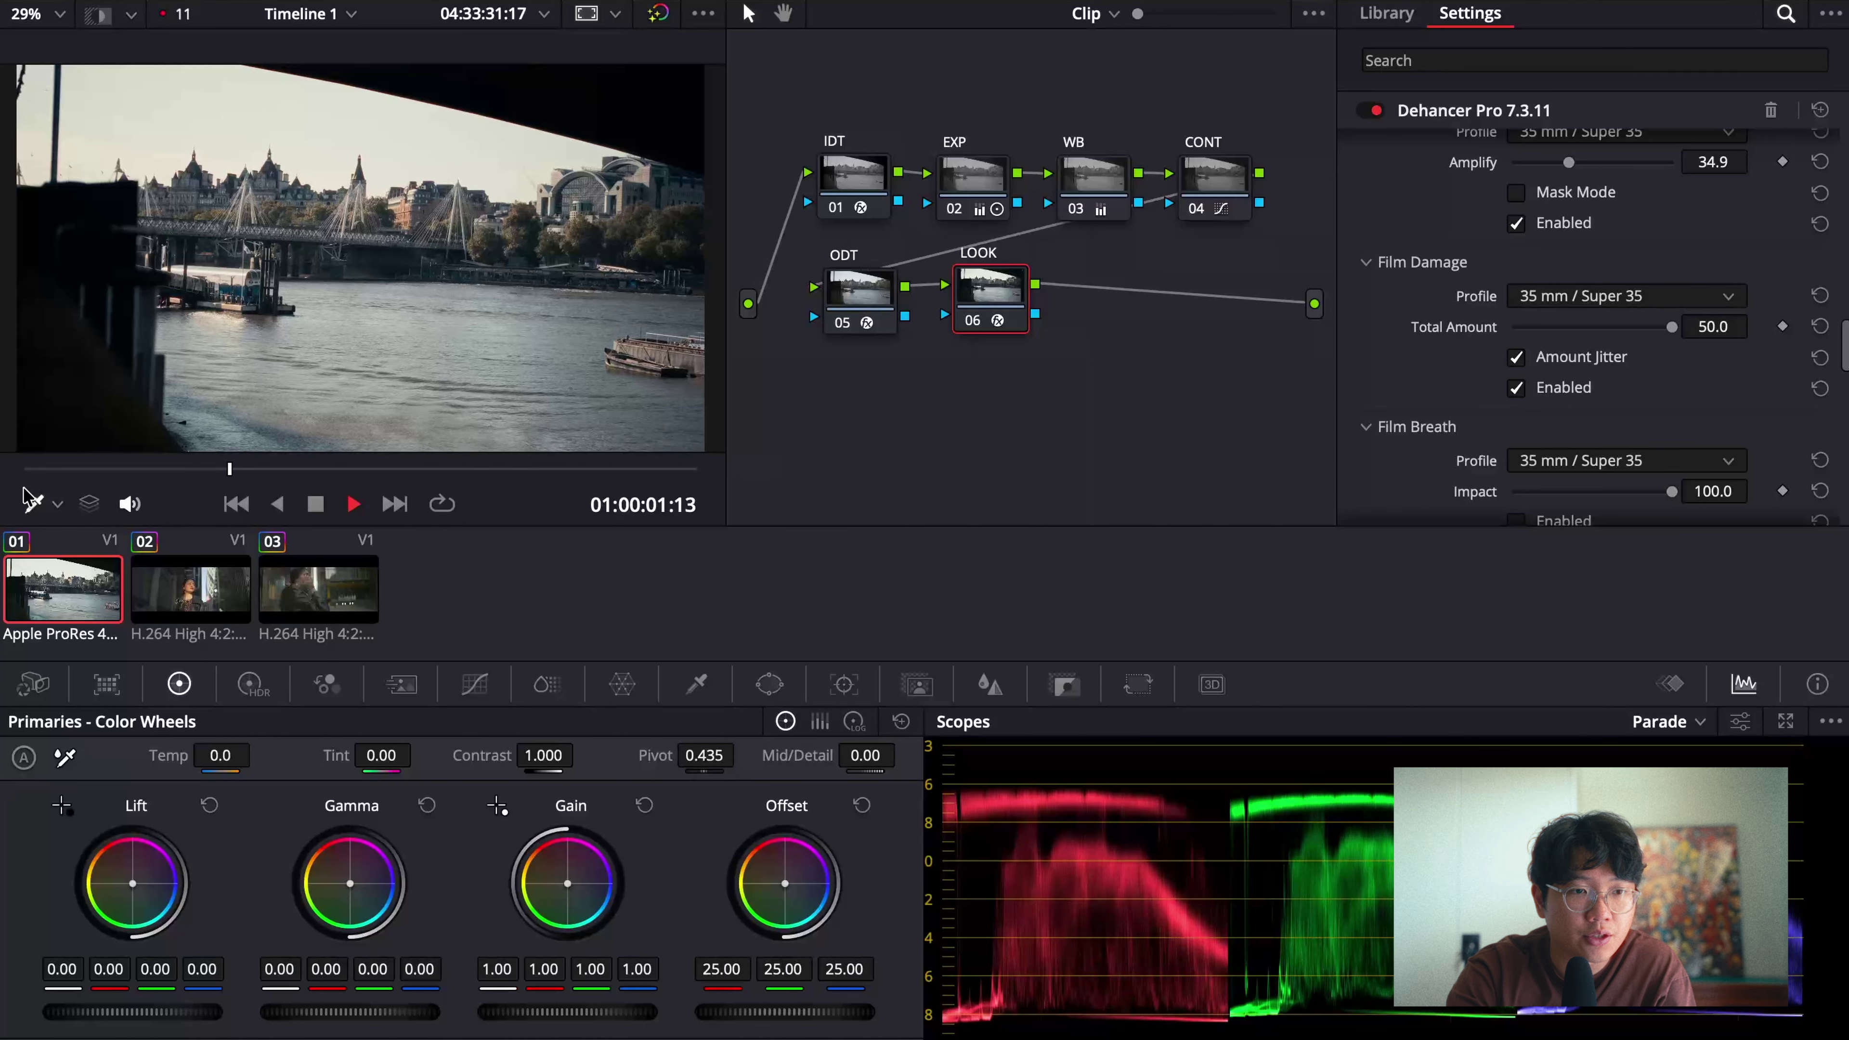
key("space")
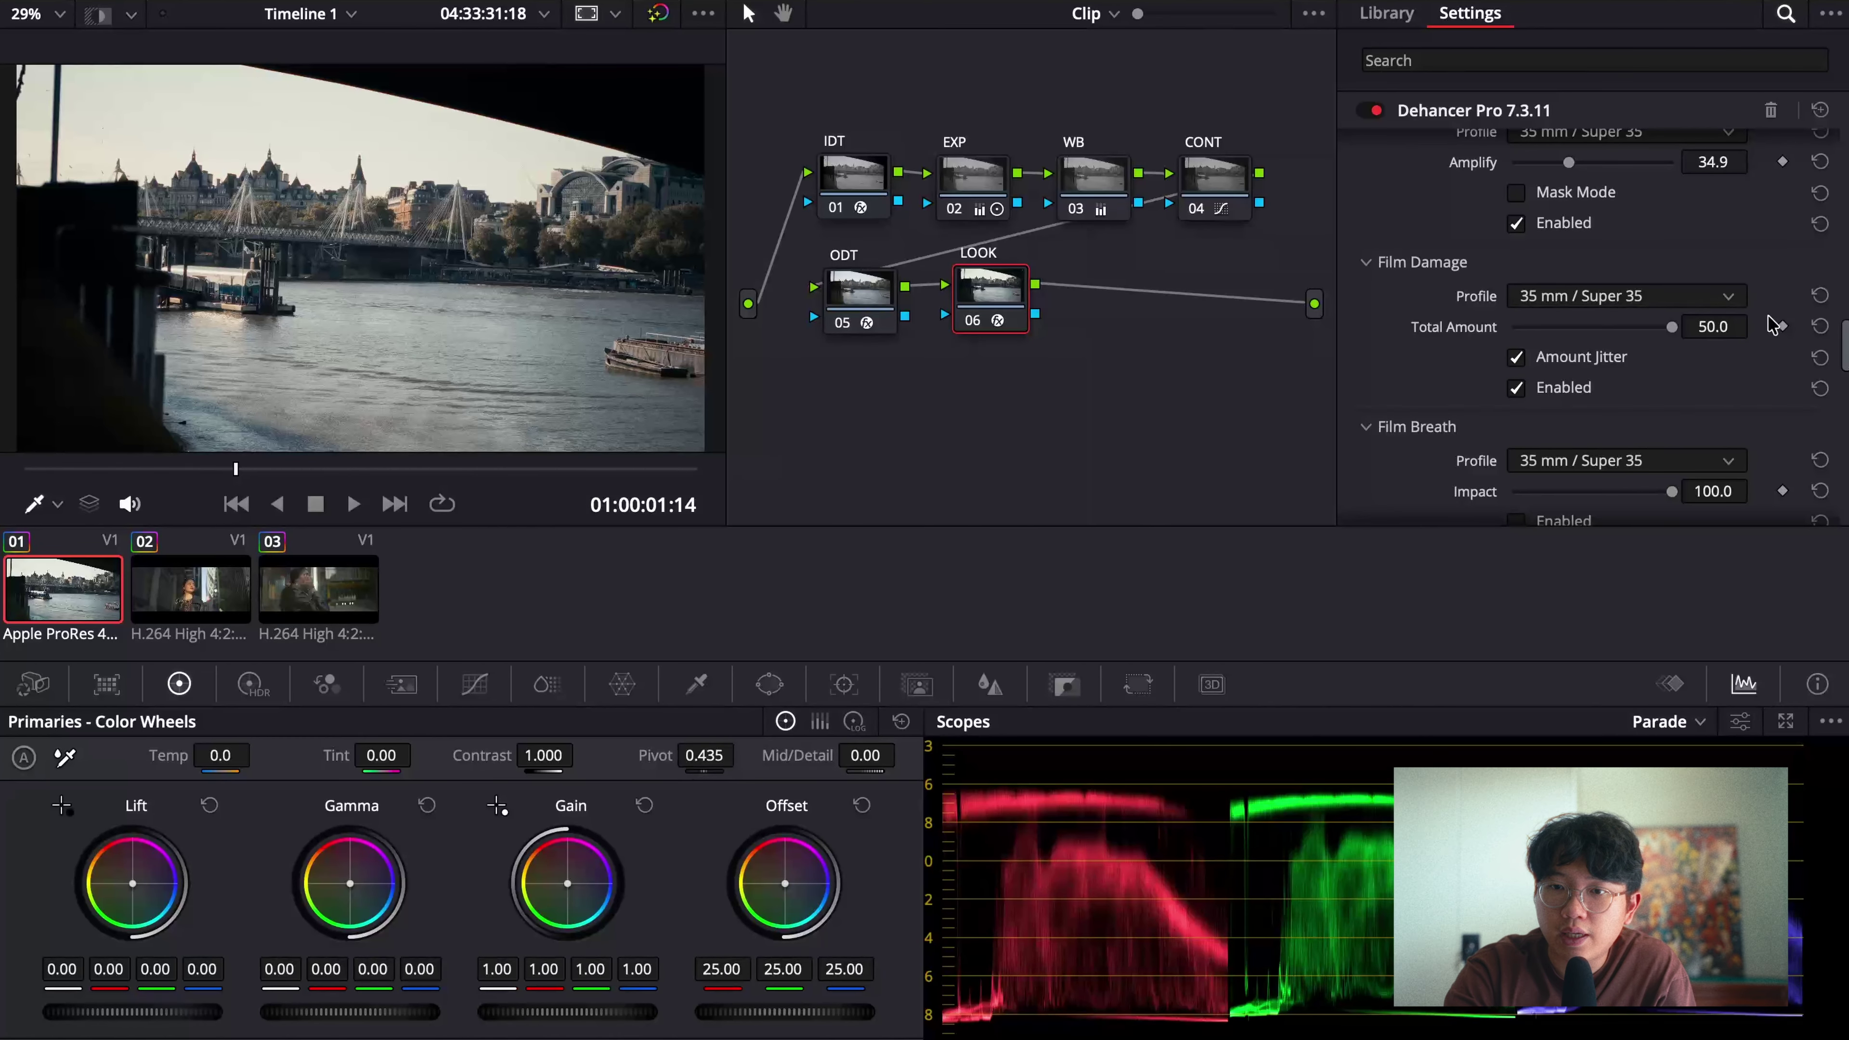
Step: Reset the Film Damage Total Amount to its default and disable Film Damage on the river clip
left_click(1820, 326)
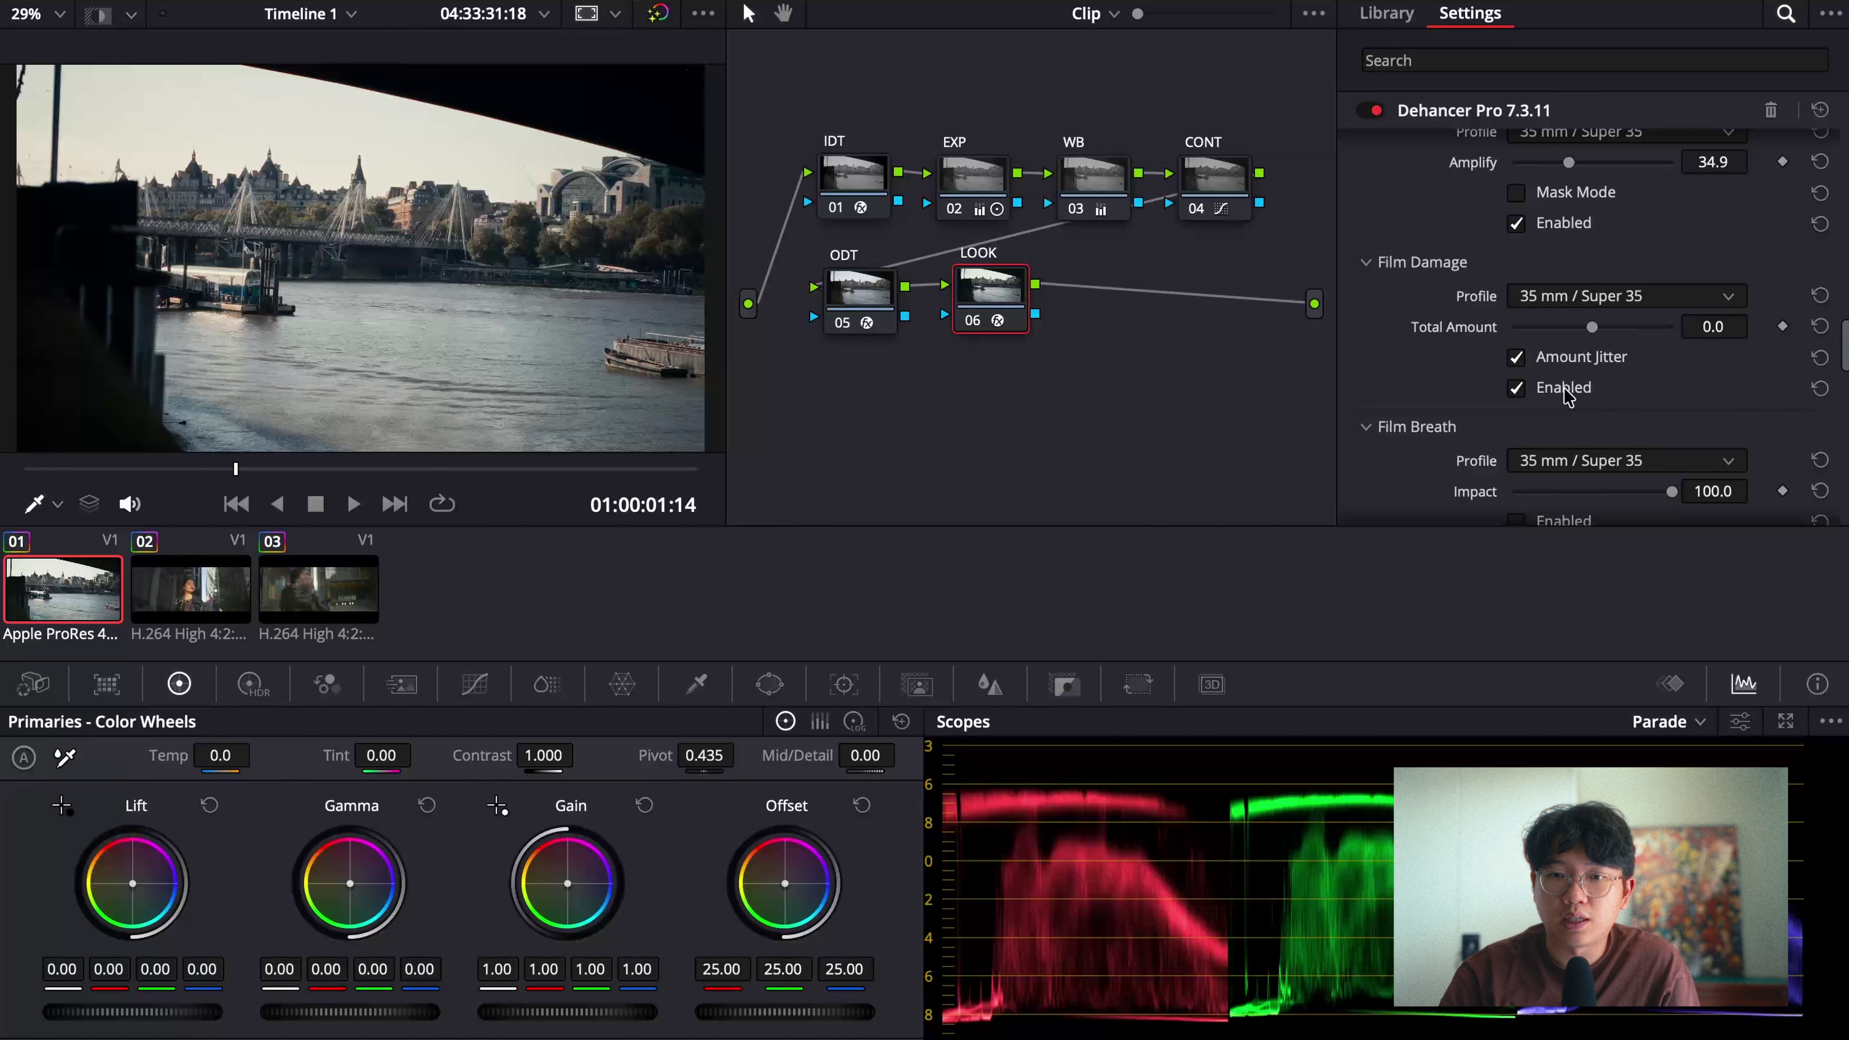
left_click(1518, 388)
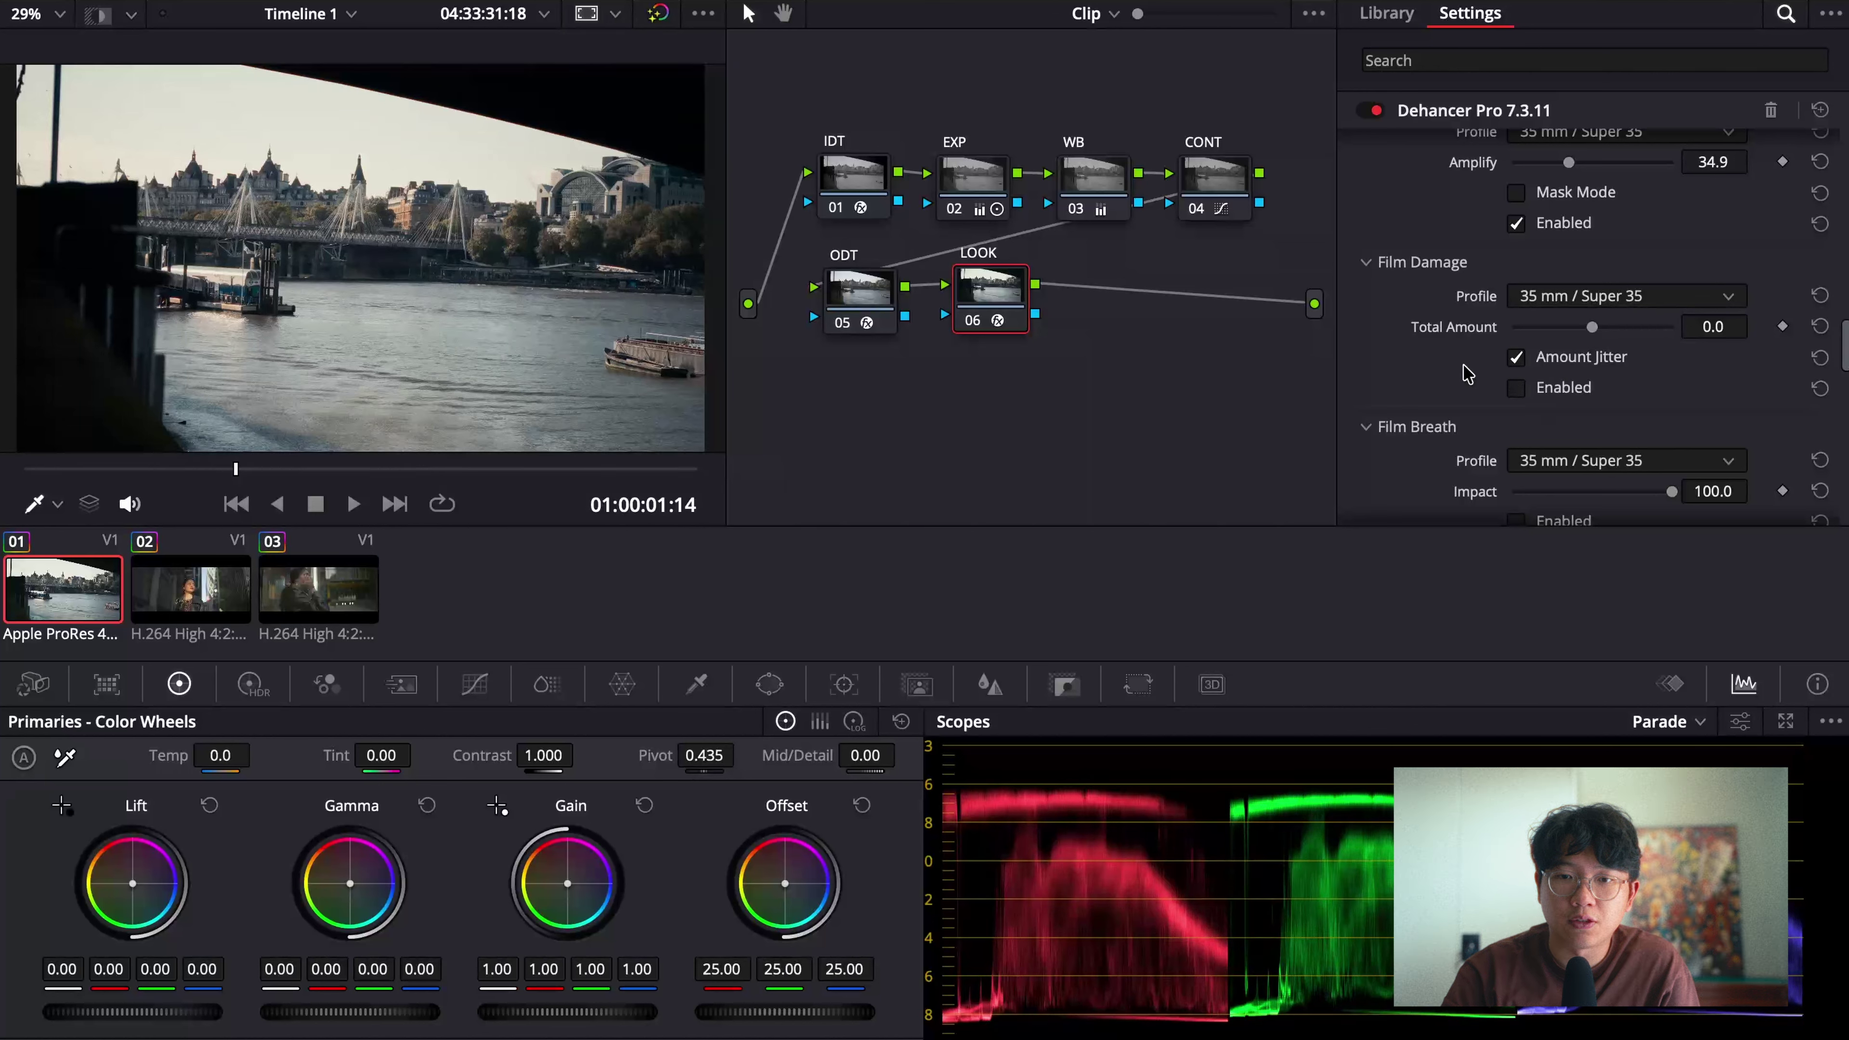
scroll(1467, 374, "down", 2)
scroll(1465, 371, "down", 5)
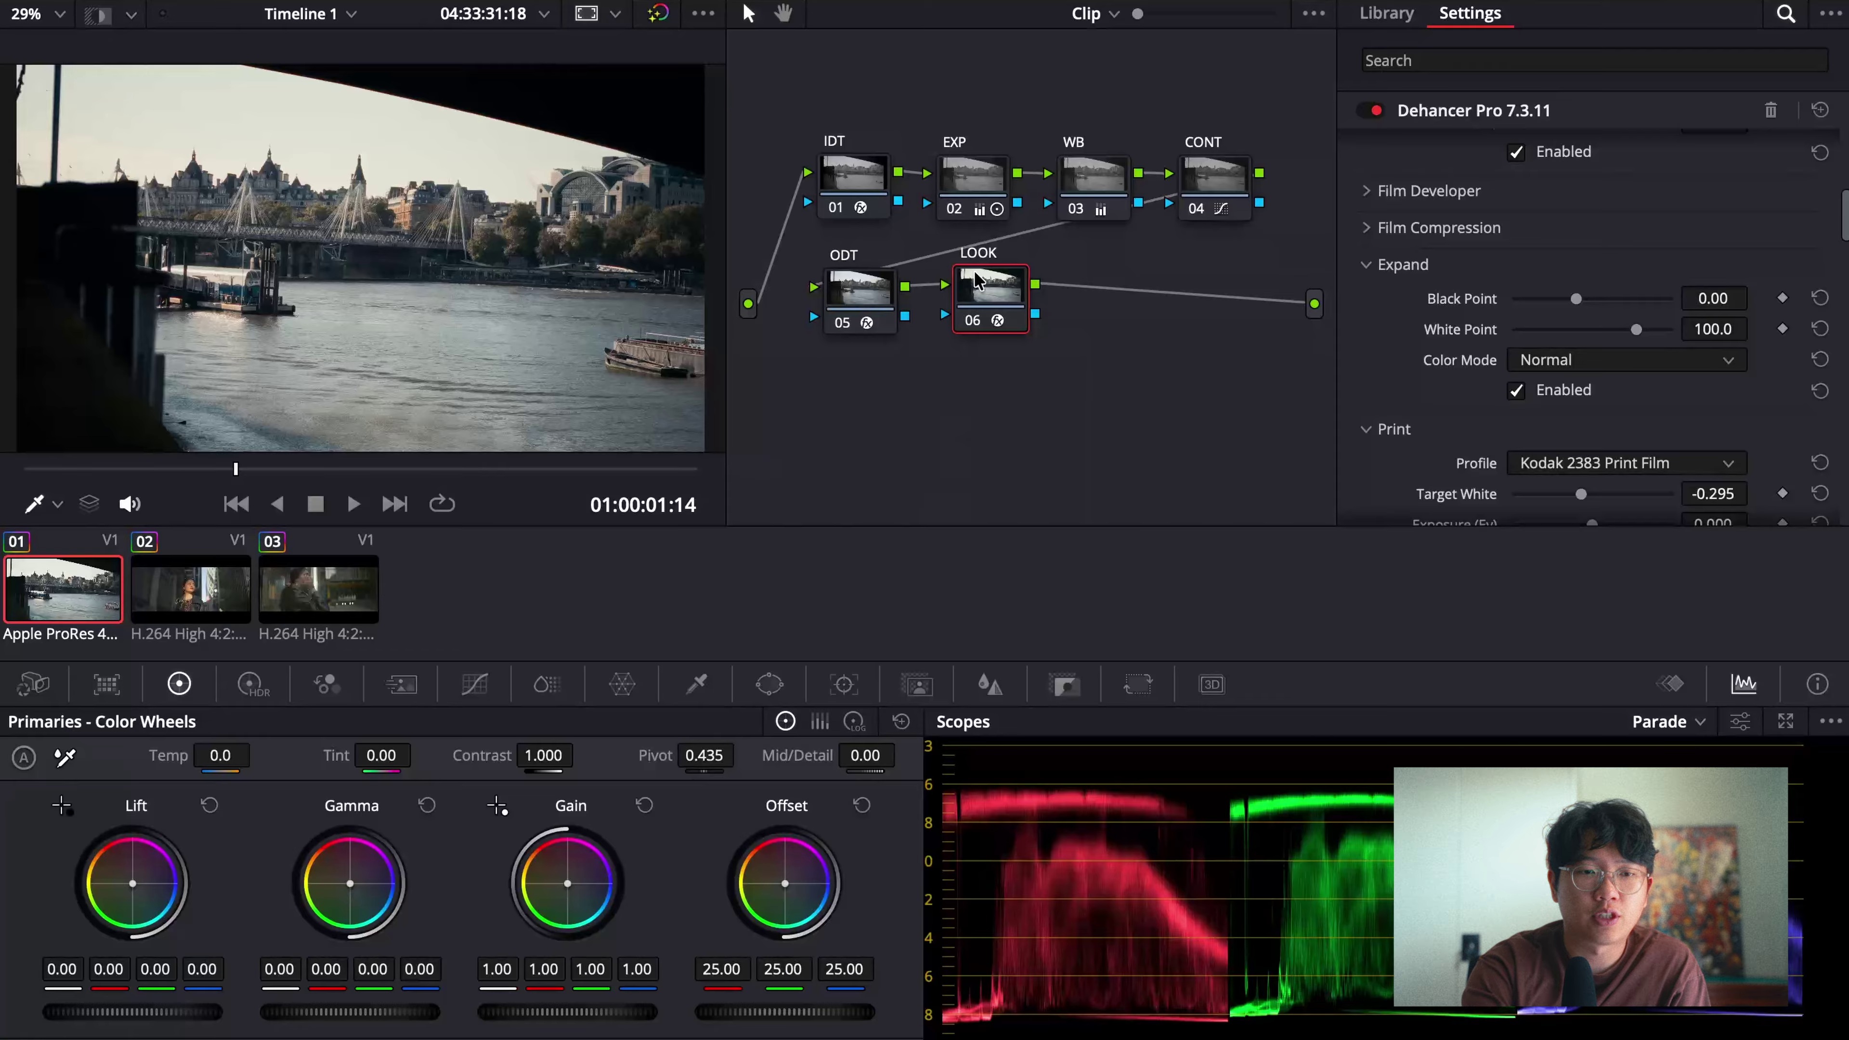
Step: On the second clip's LOOK node, enable Dehancer, try the Kodak Portra 800 Film profile, and settle on Kodak Portra 400
left_click(176, 603)
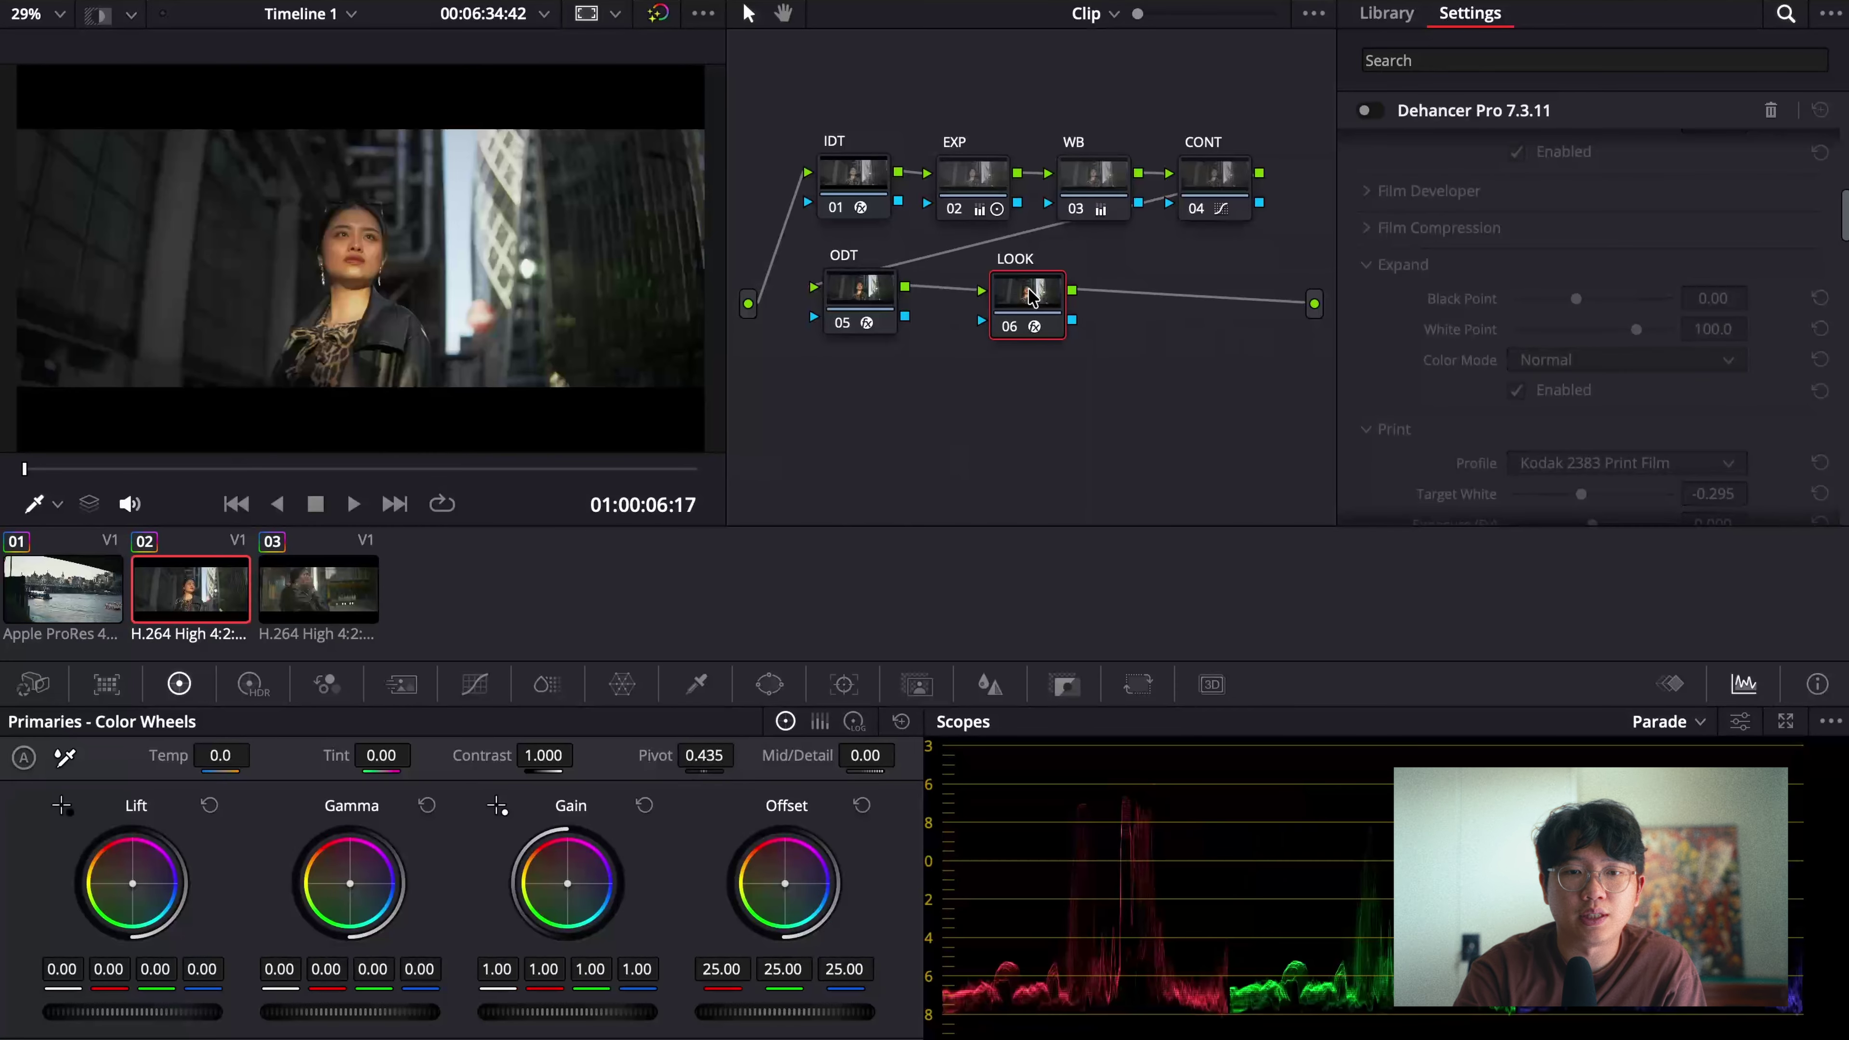
left_click_drag(24, 469, 435, 472)
scroll(1438, 321, "up", 6)
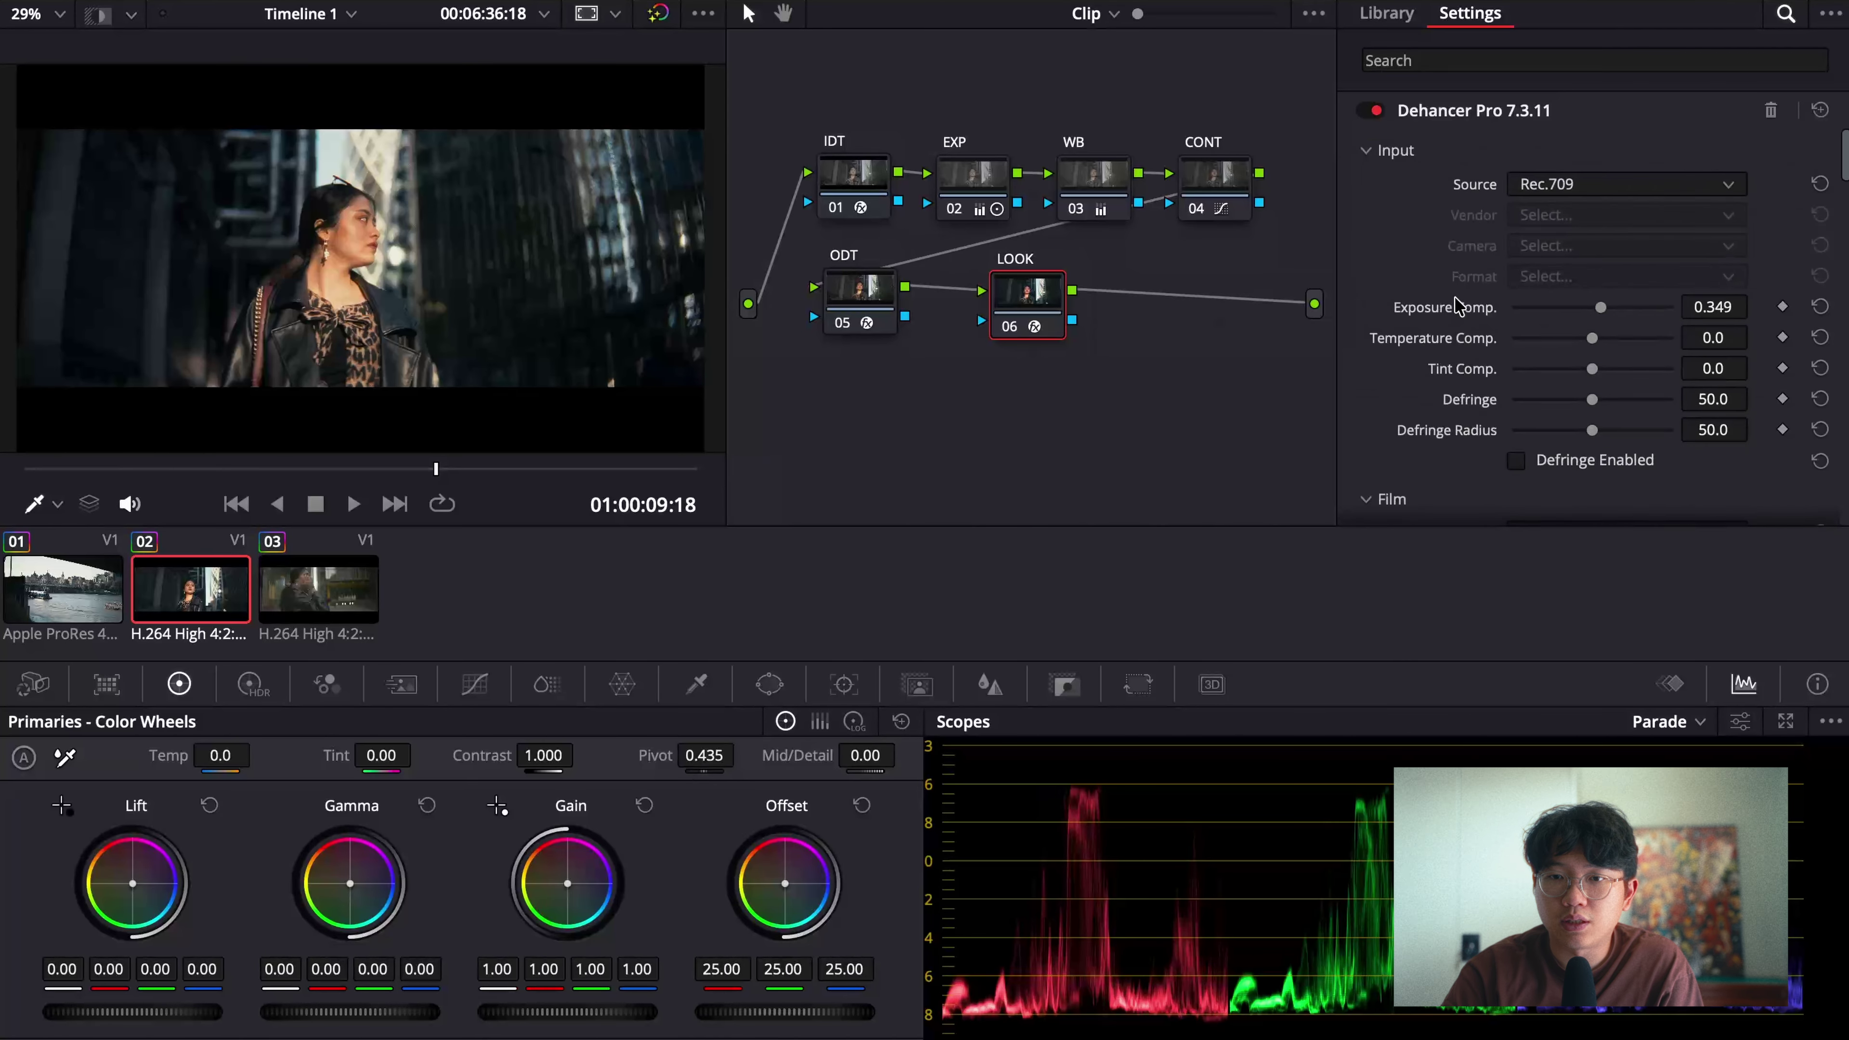
scroll(1513, 300, "down", 3)
scroll(1513, 300, "down", 2)
left_click(1660, 239)
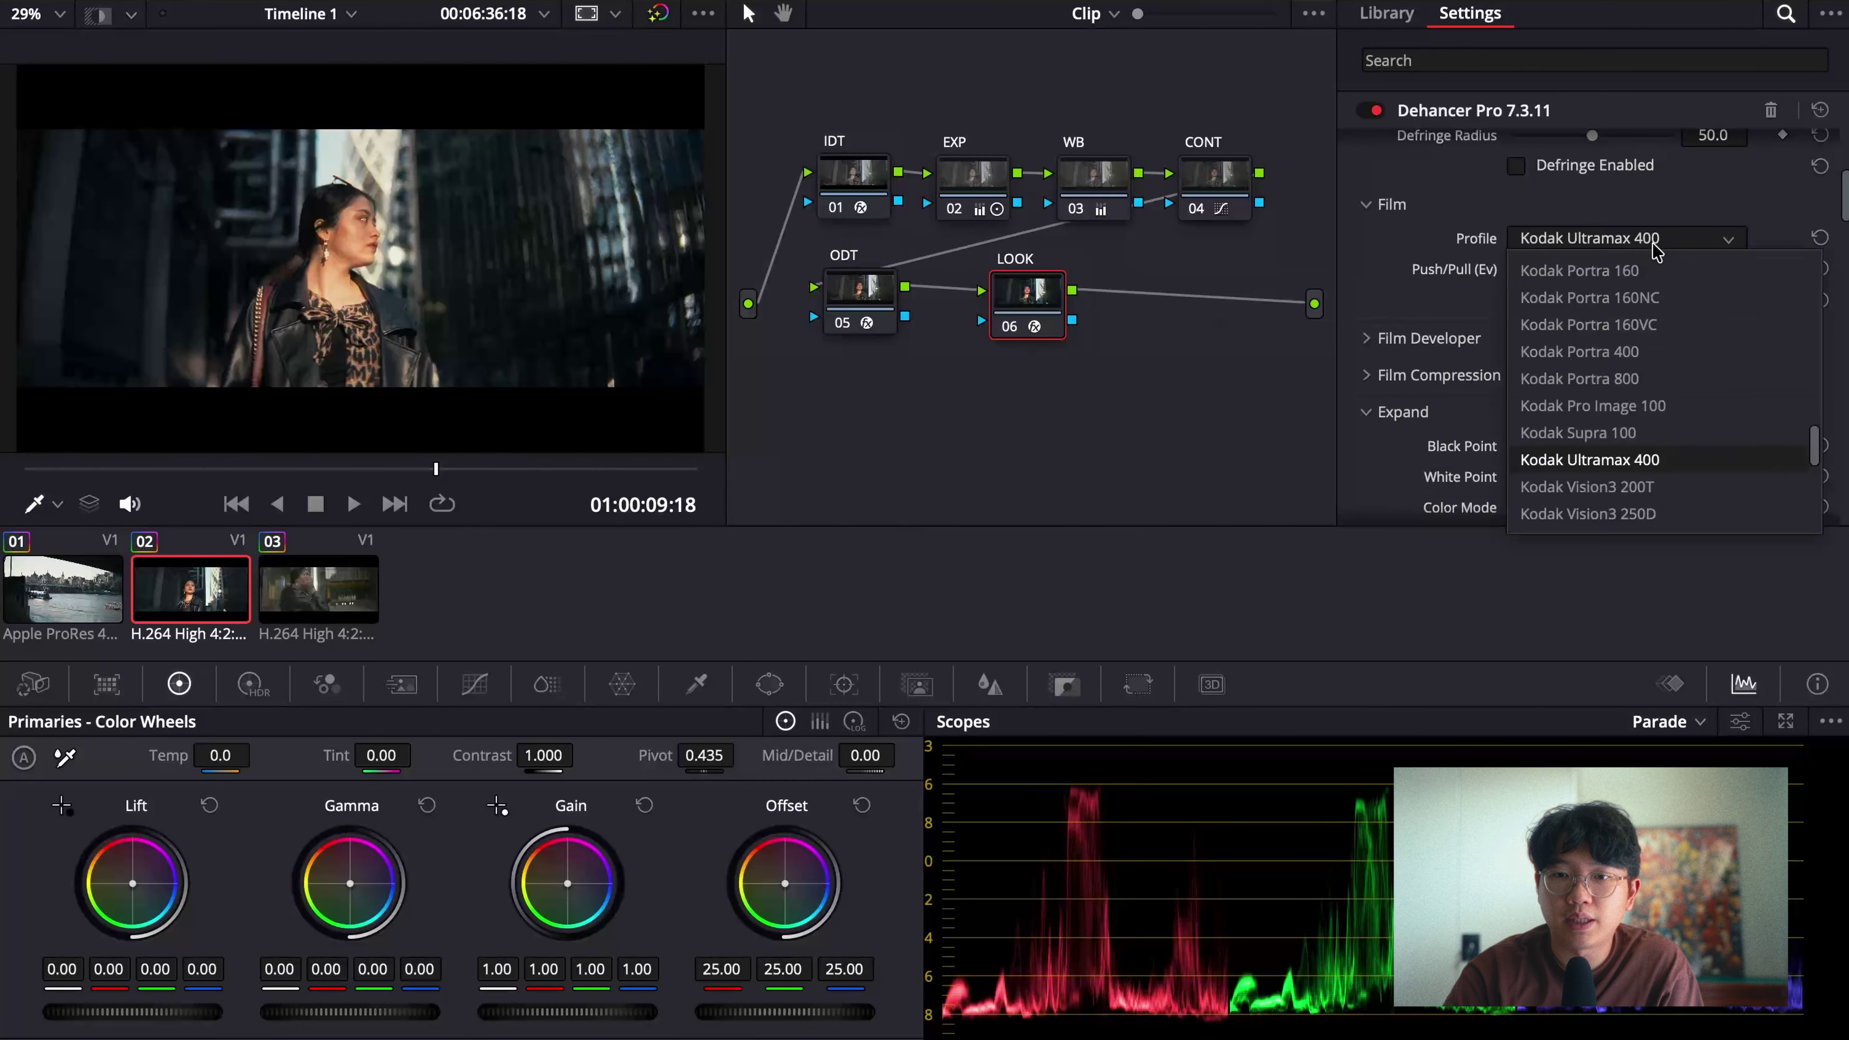
scroll(1645, 433, "down", 3)
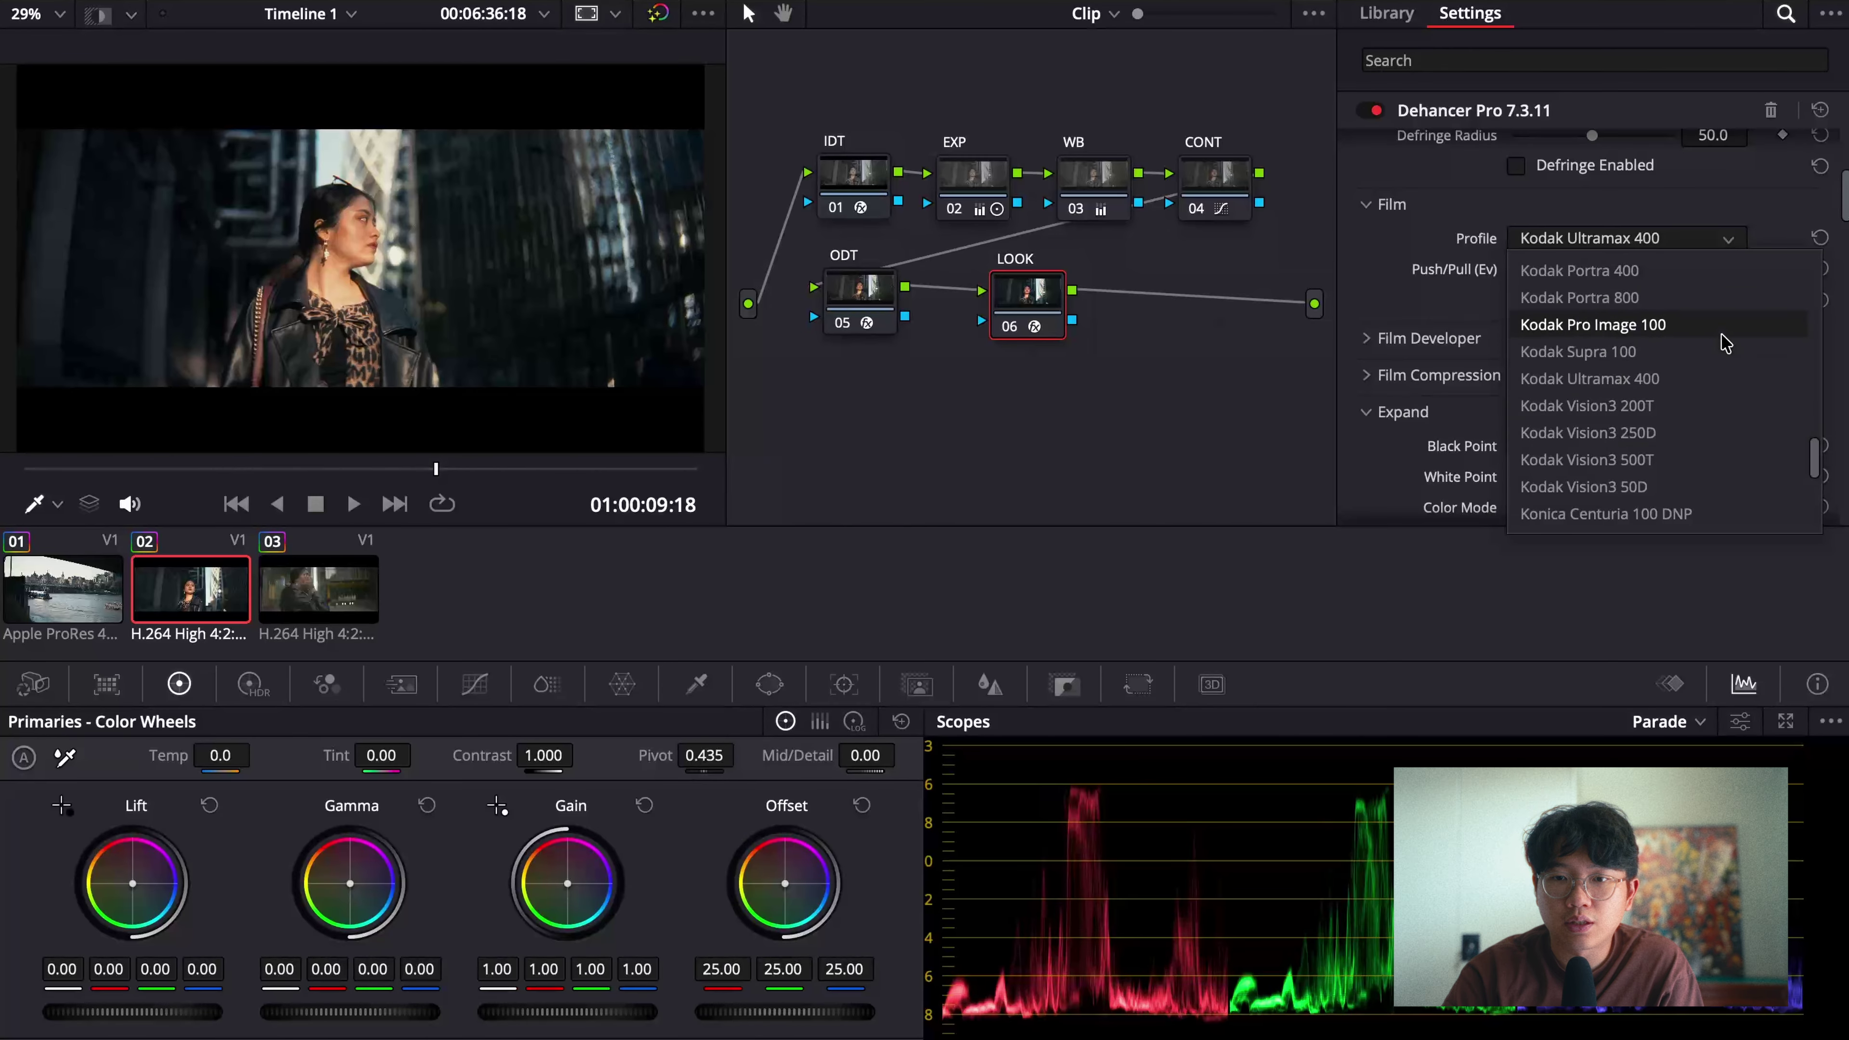
left_click(1681, 298)
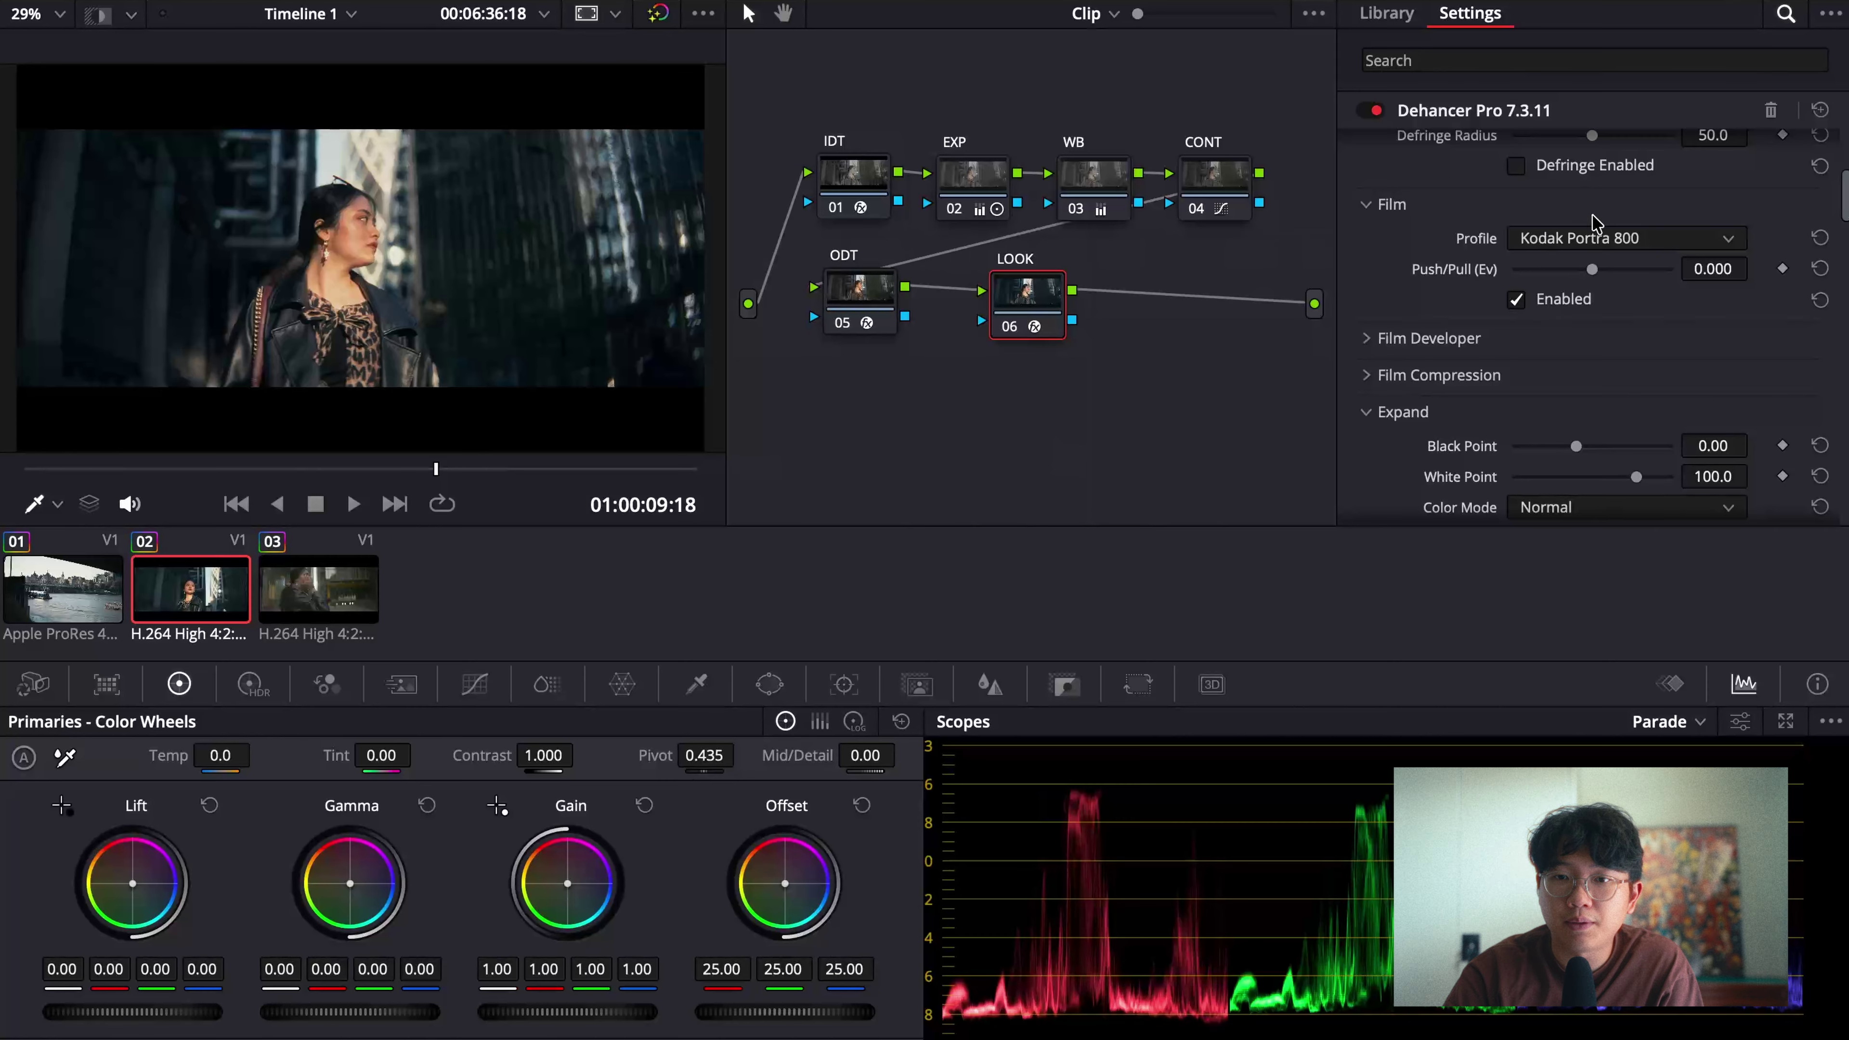
left_click(1601, 244)
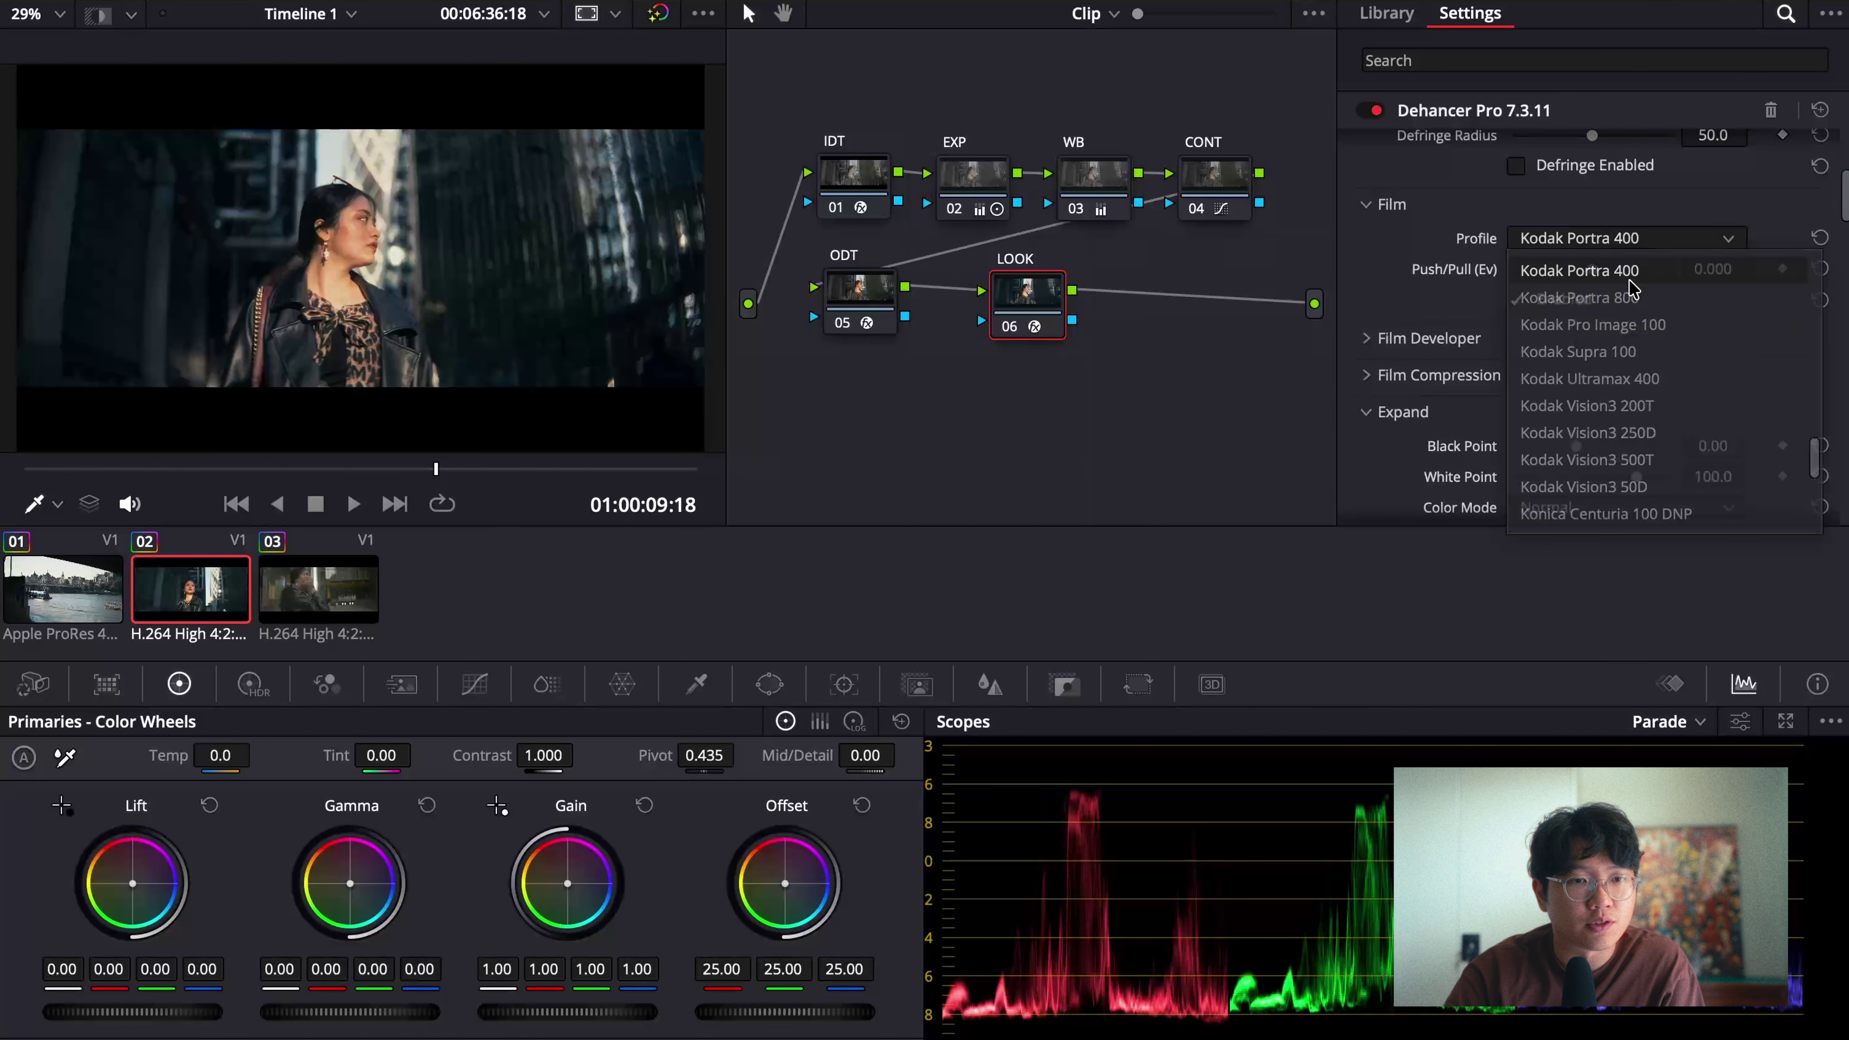
left_click(1634, 289)
Step: Compare the look of the portrait clip with that of the river clip, ending on the portrait clip
mouse_move(414, 470)
left_mouse_down()
mouse_move(377, 475)
mouse_move(475, 472)
mouse_move(442, 472)
left_mouse_up()
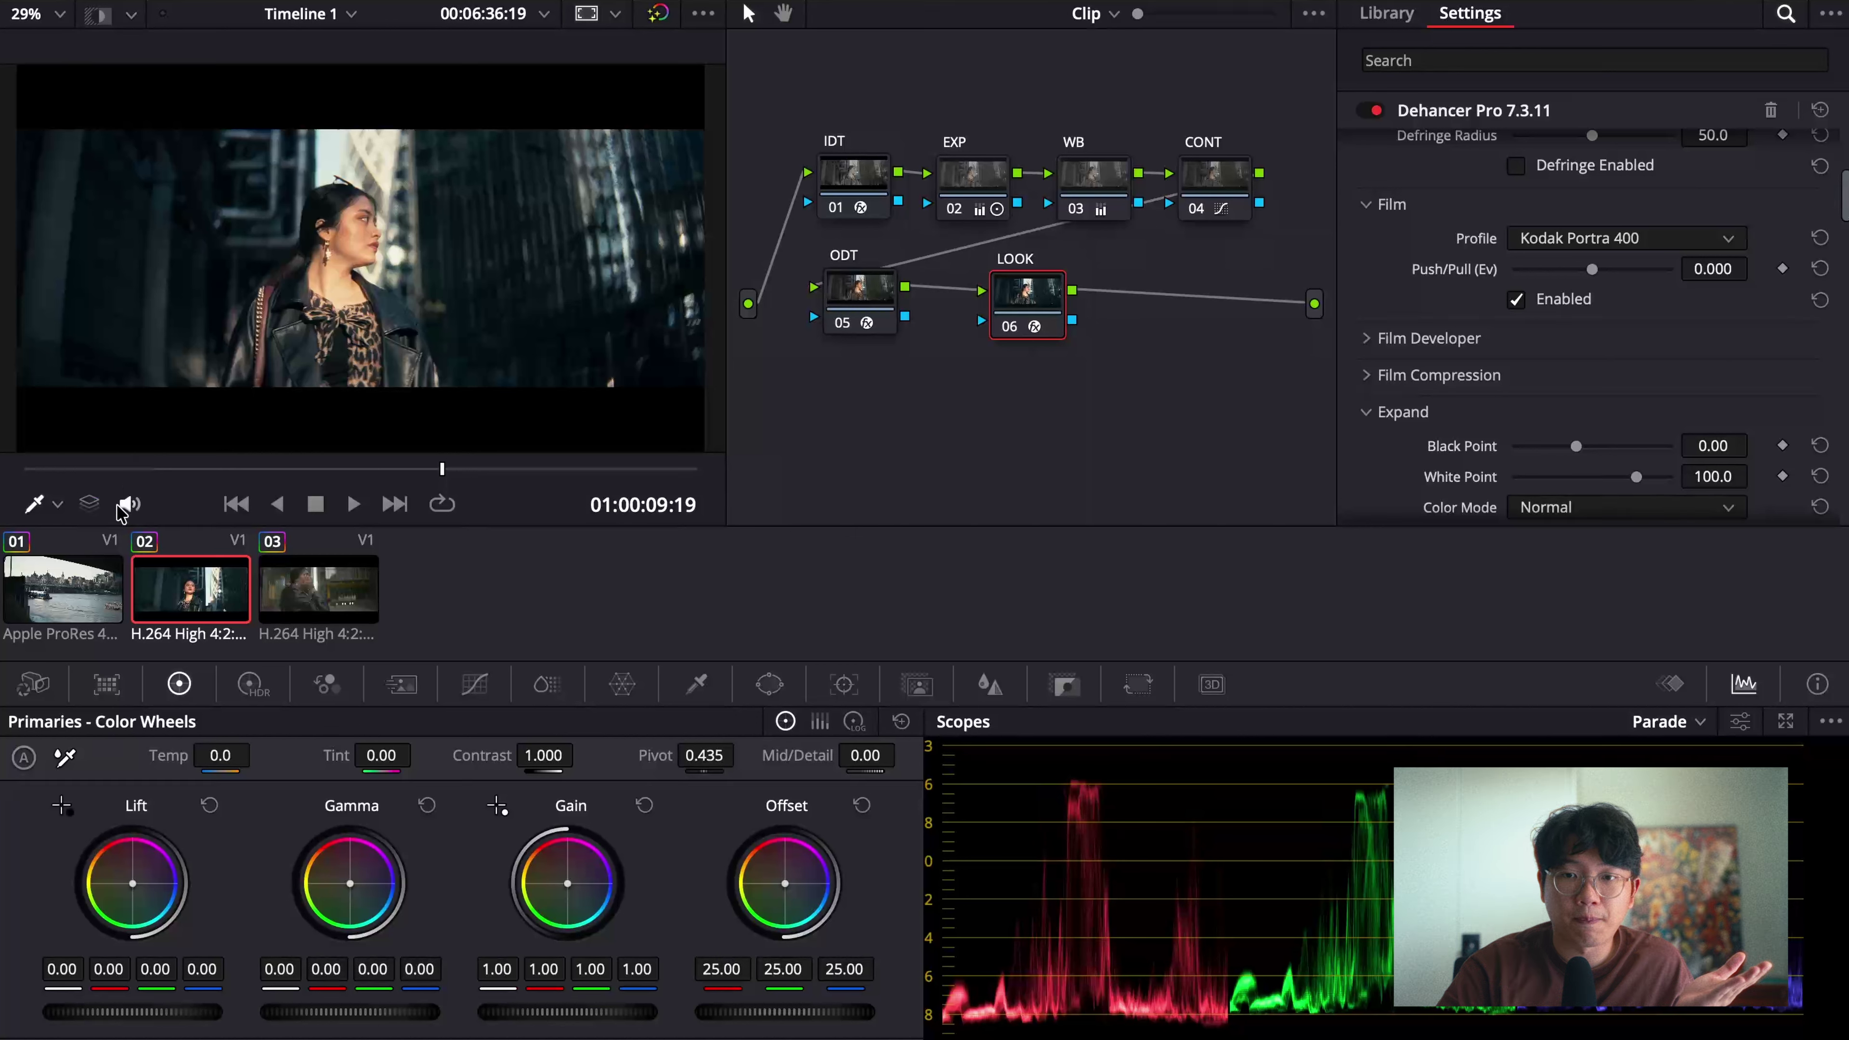
left_click(73, 591)
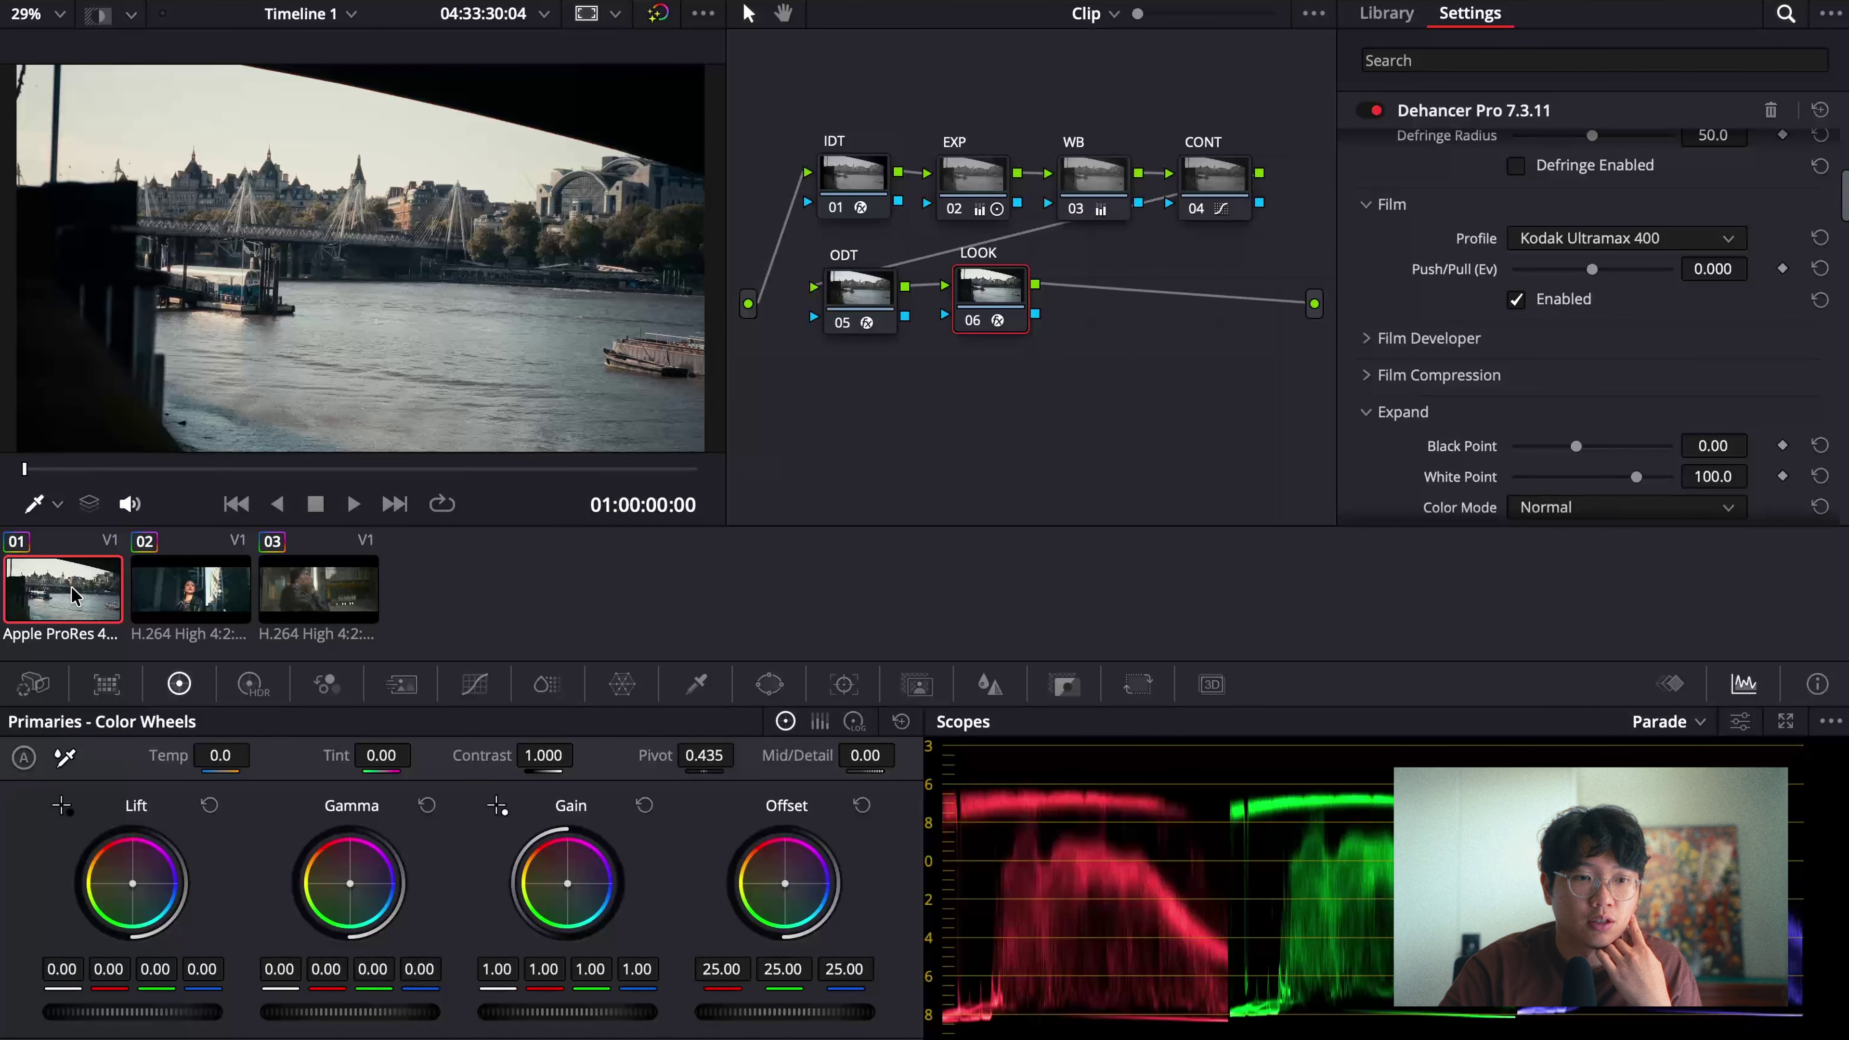
left_click(190, 594)
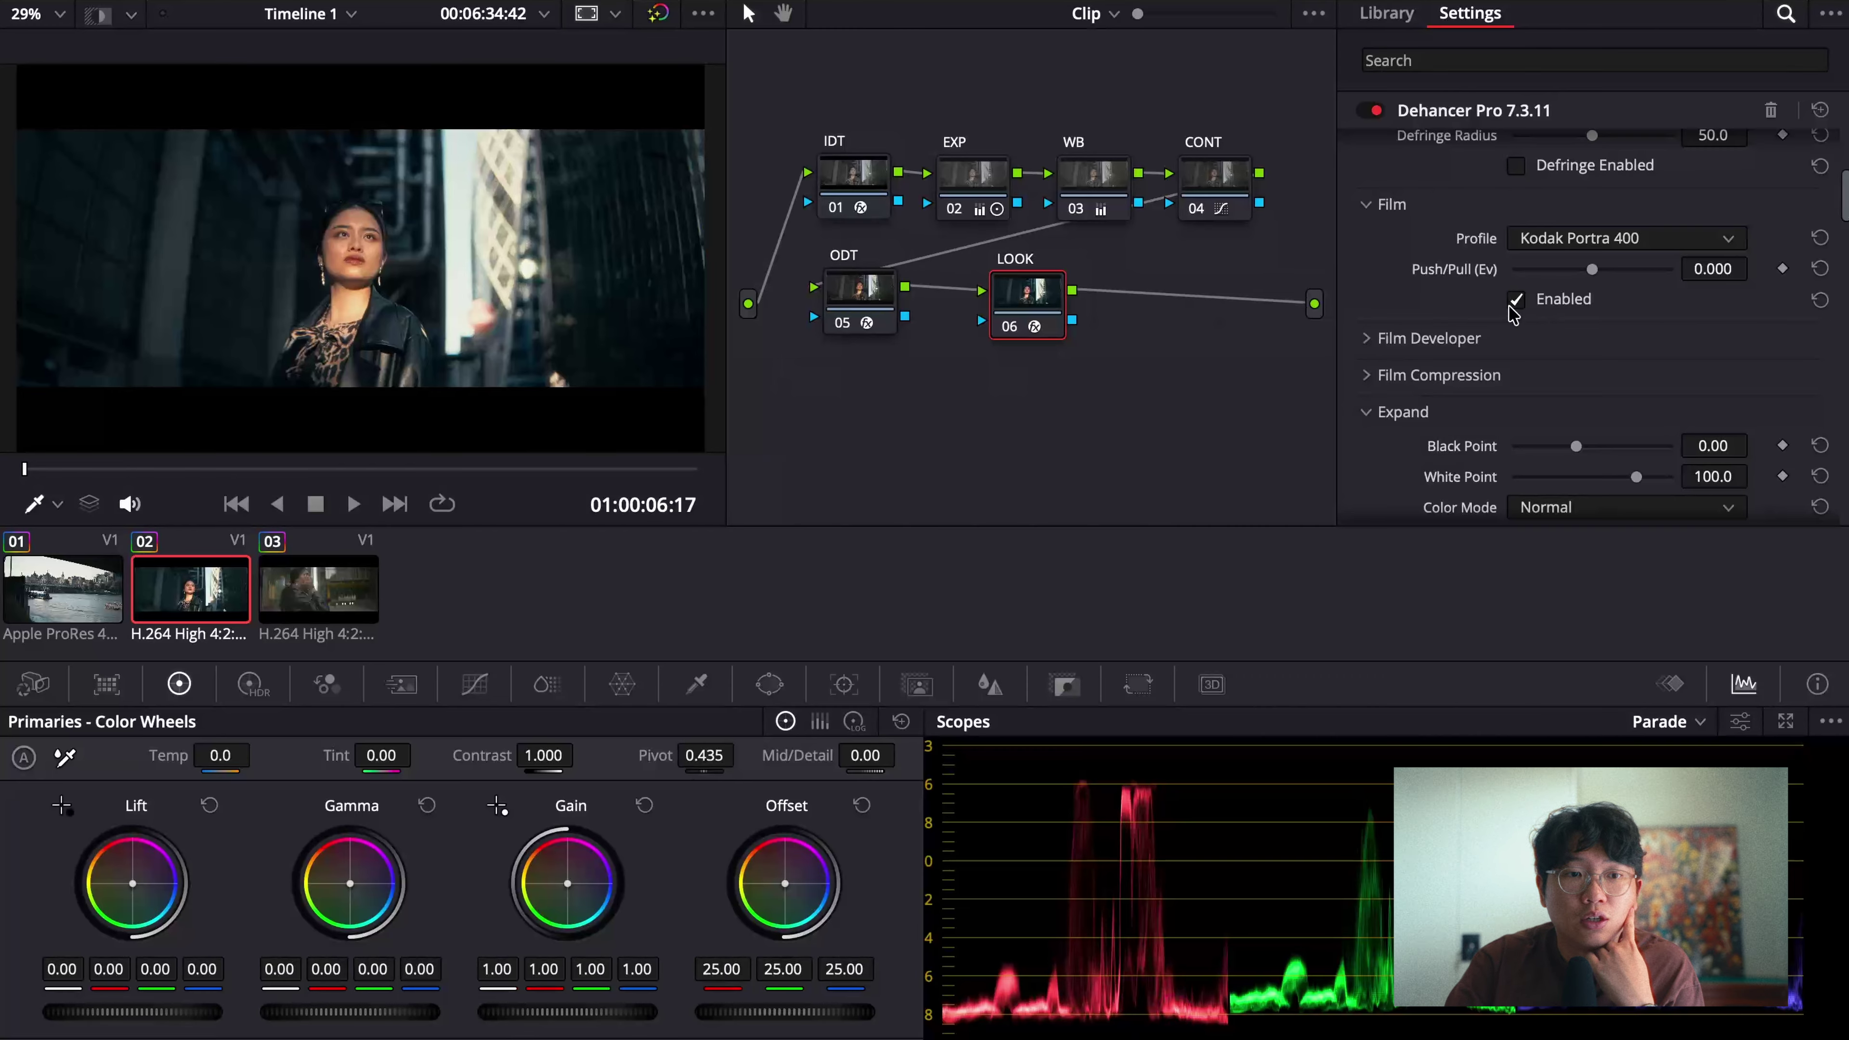
Step: Set the portrait clip's Print profile to Fujifilm 3513 Print film
scroll(1513, 314, "down", 3)
scroll(1513, 331, "down", 1)
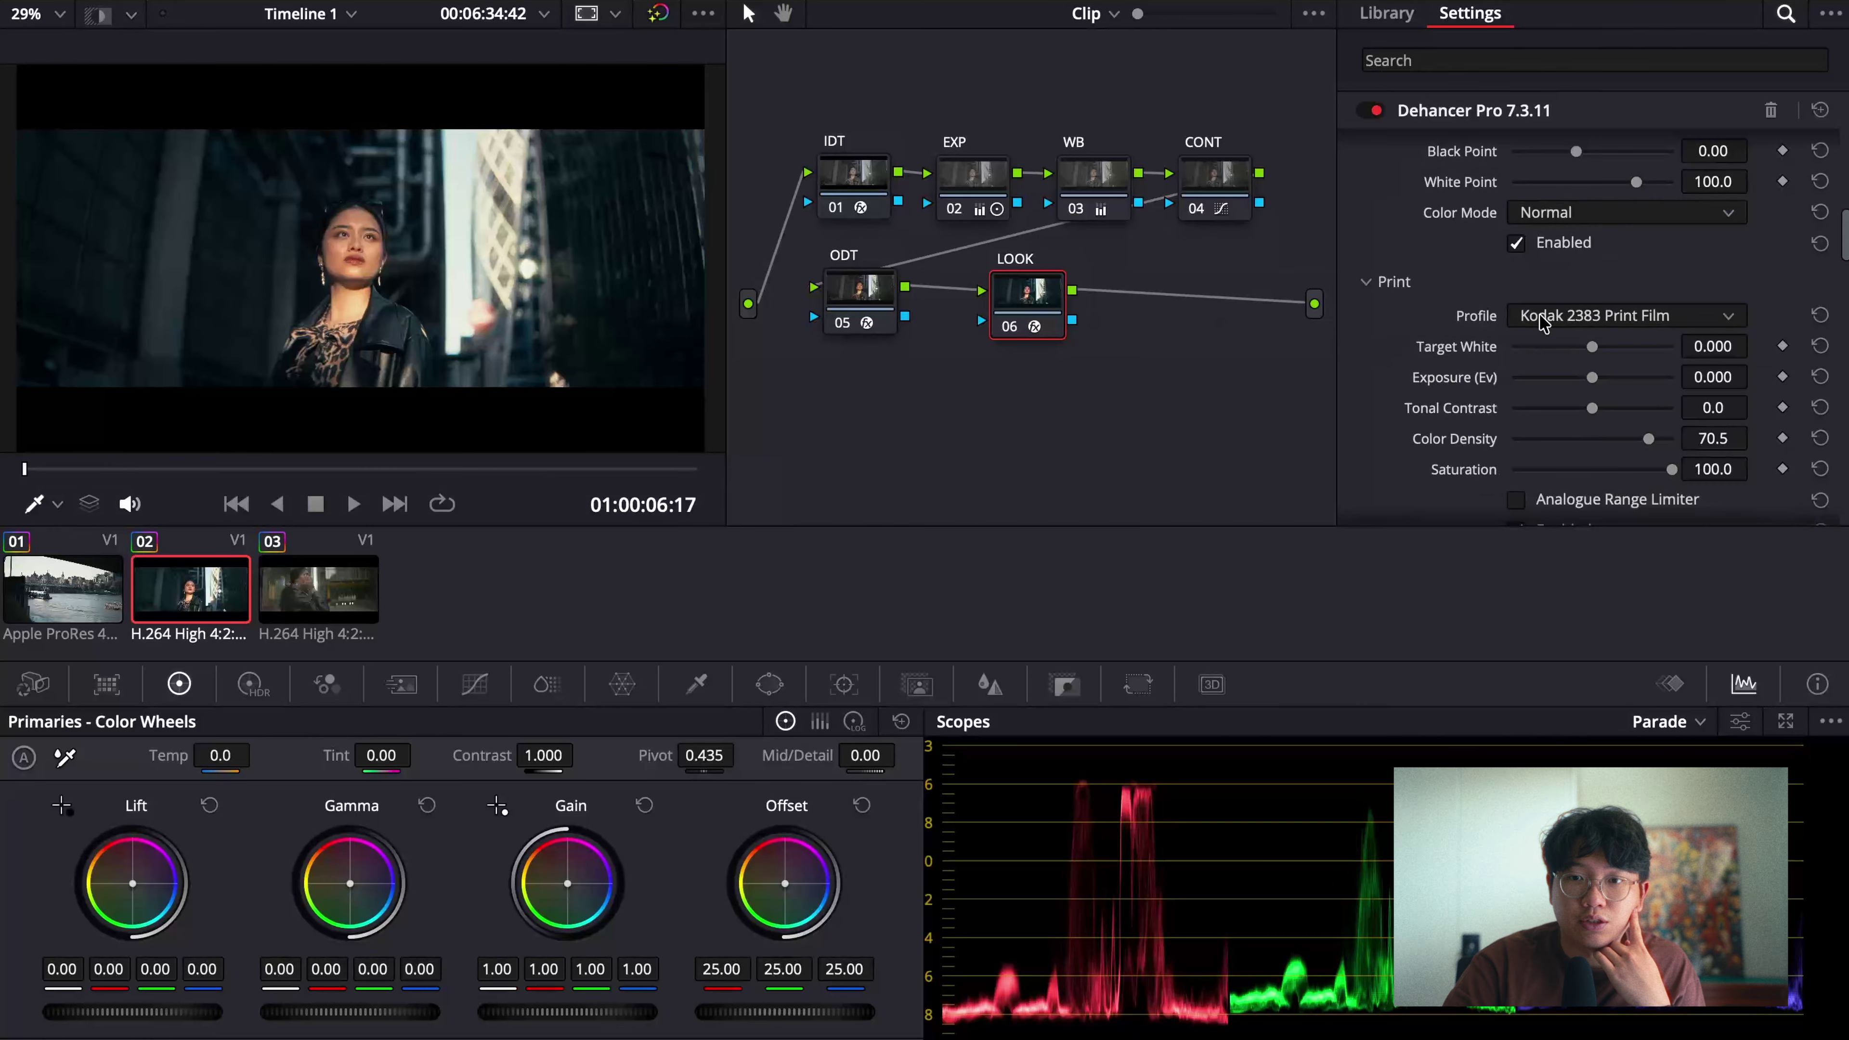
left_click(1629, 318)
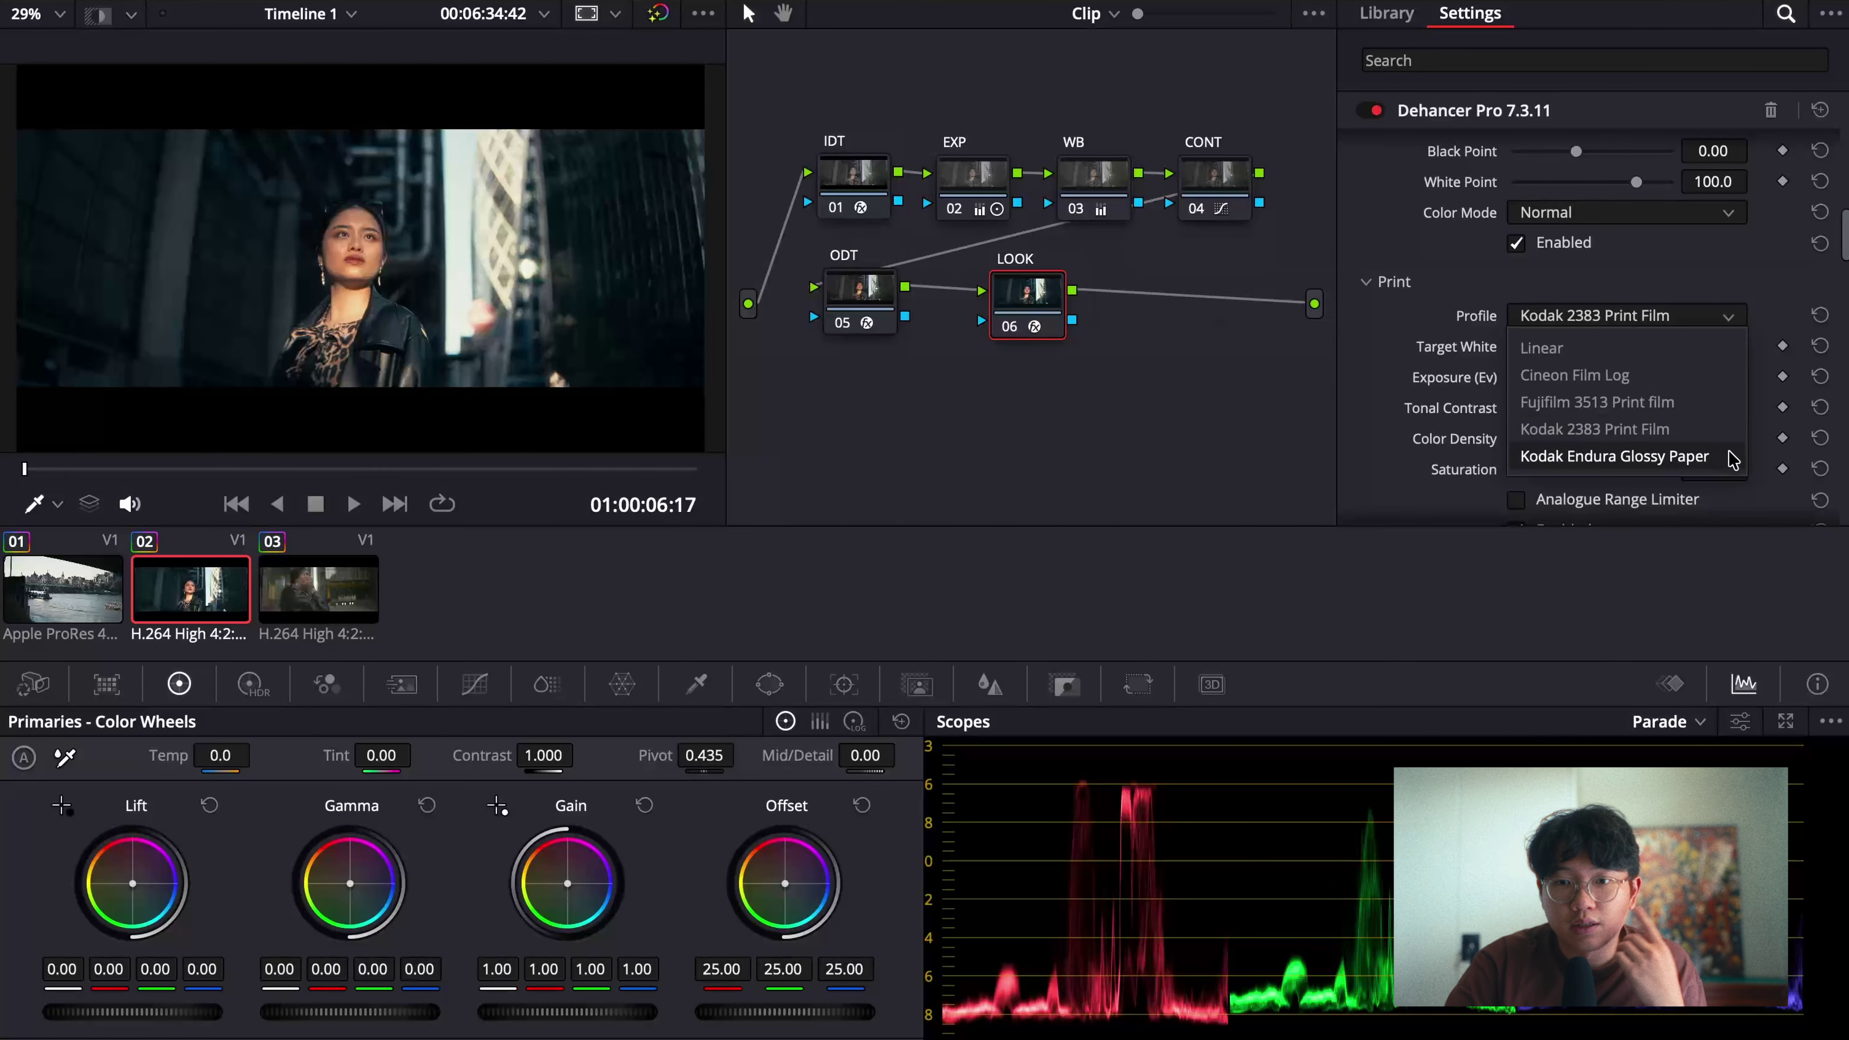
left_click(1691, 417)
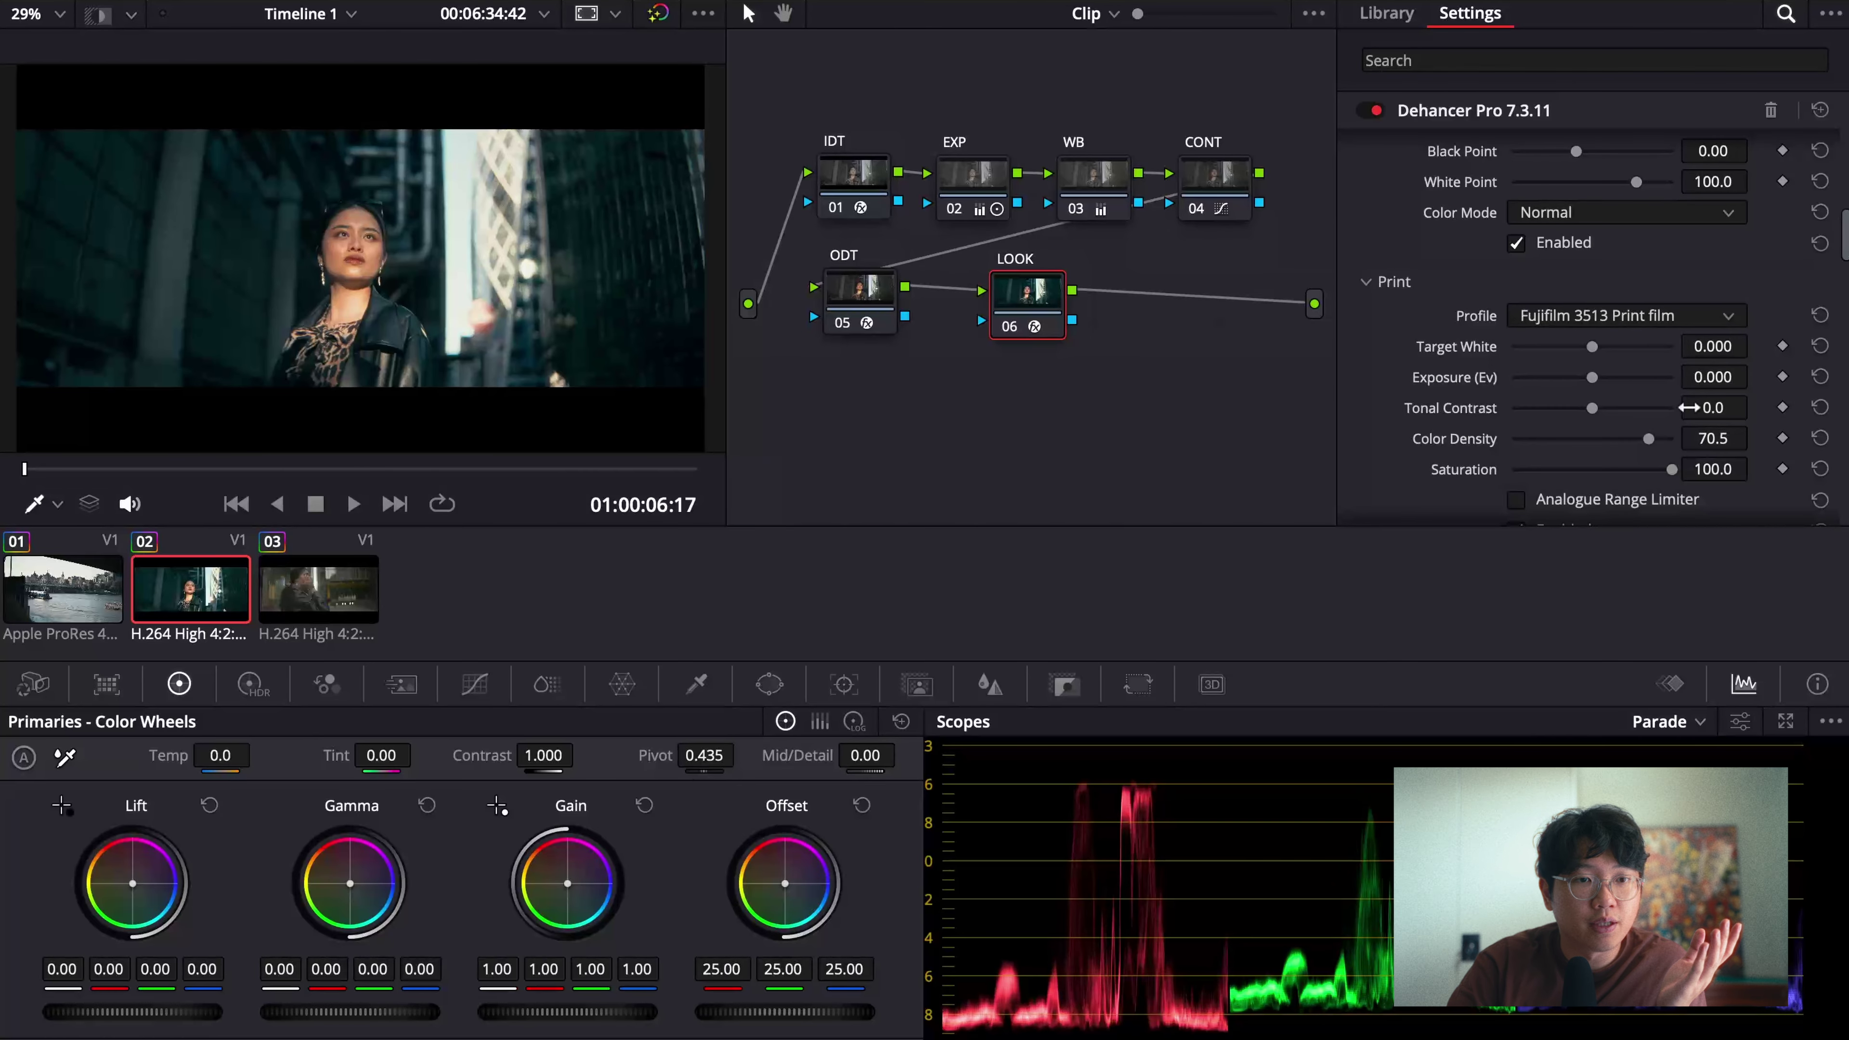
Step: Try the Cineon Film Log, Linear and Kodak Endura Glossy Paper Print profiles on the portrait, and return to Fujifilm 3513 Print film
left_click(1665, 322)
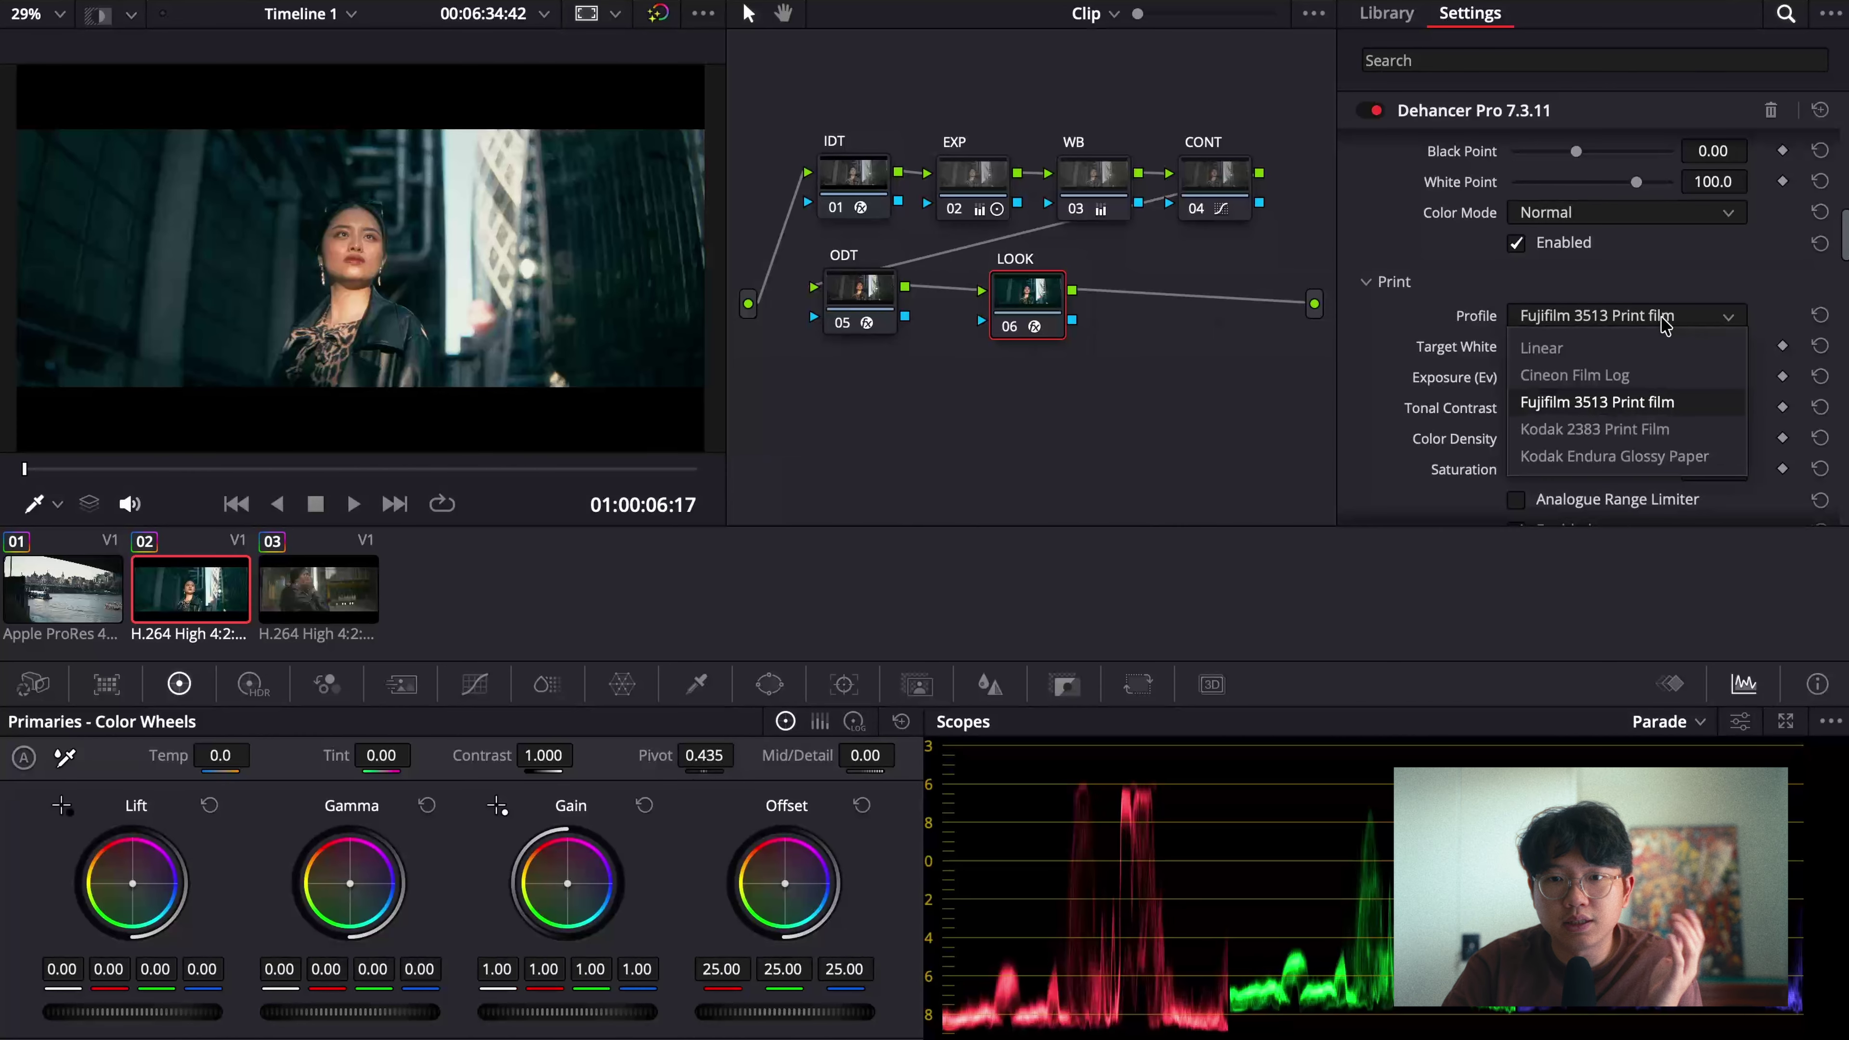
left_click(1621, 378)
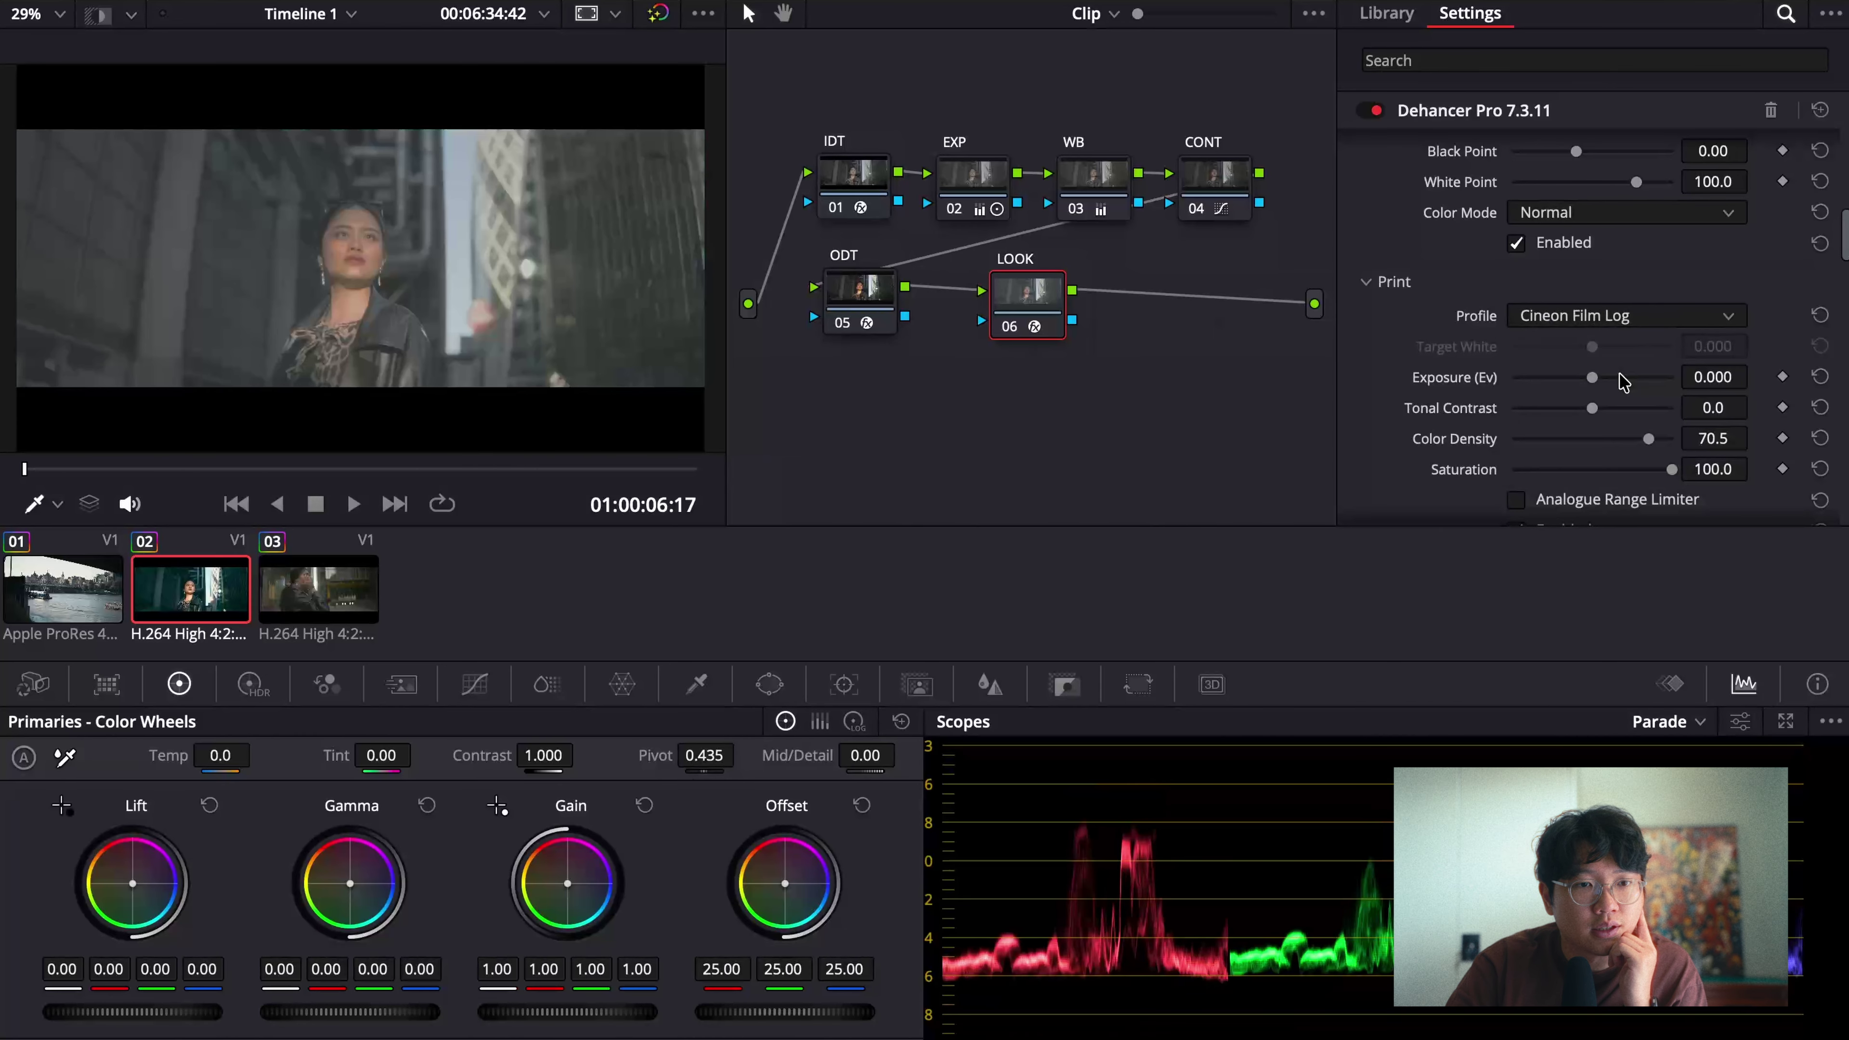
left_click(1656, 316)
left_click(1646, 353)
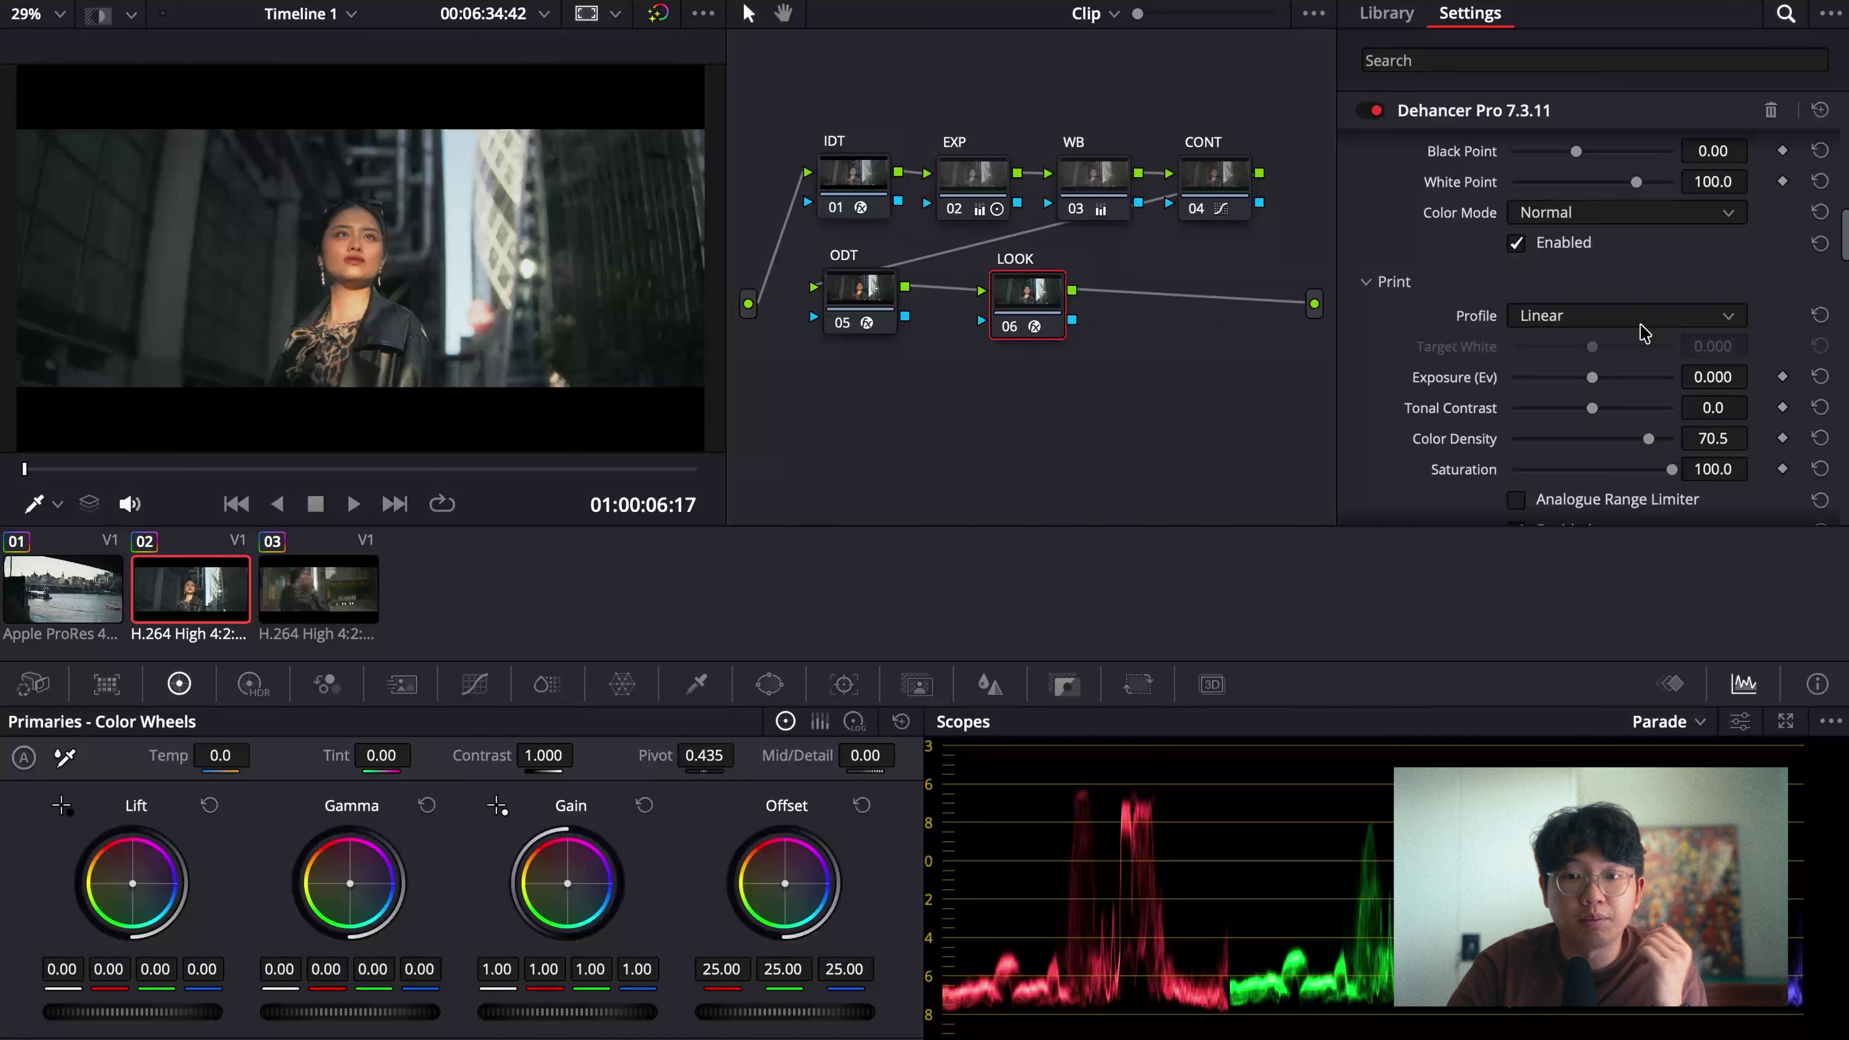
left_click(1641, 324)
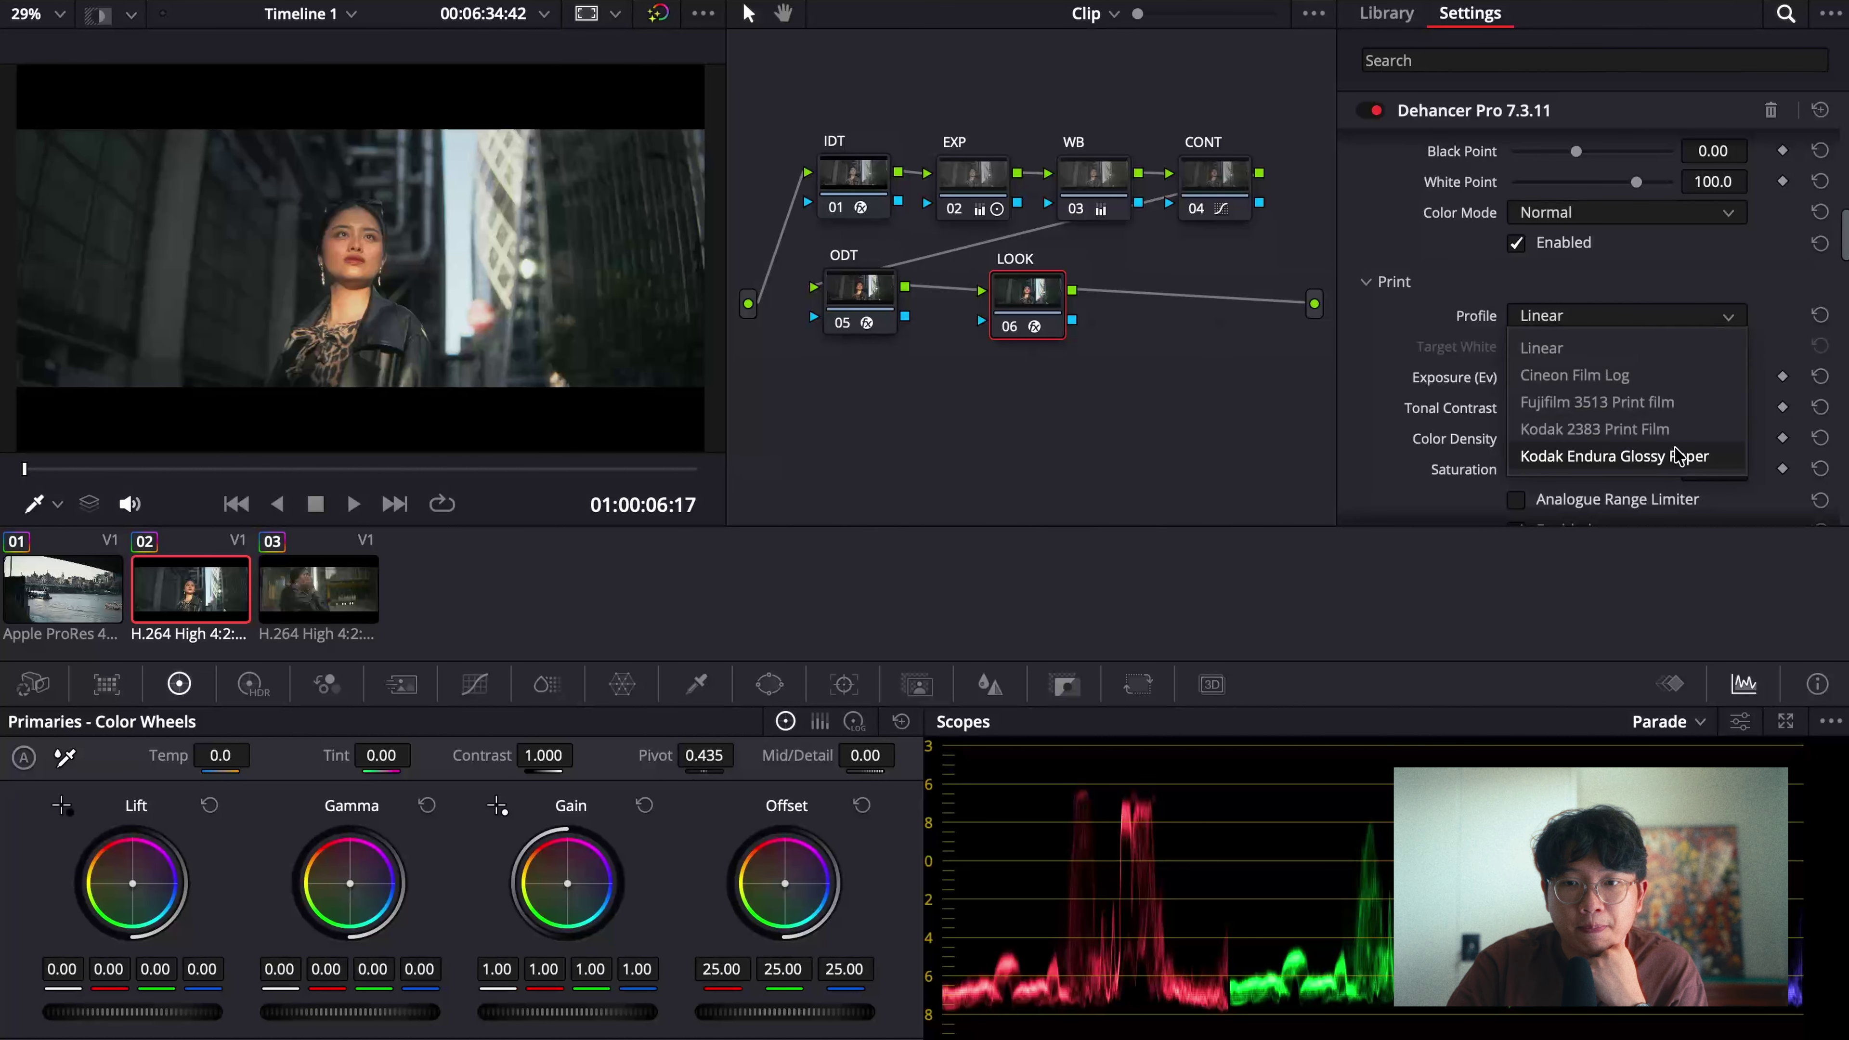
left_click(1687, 457)
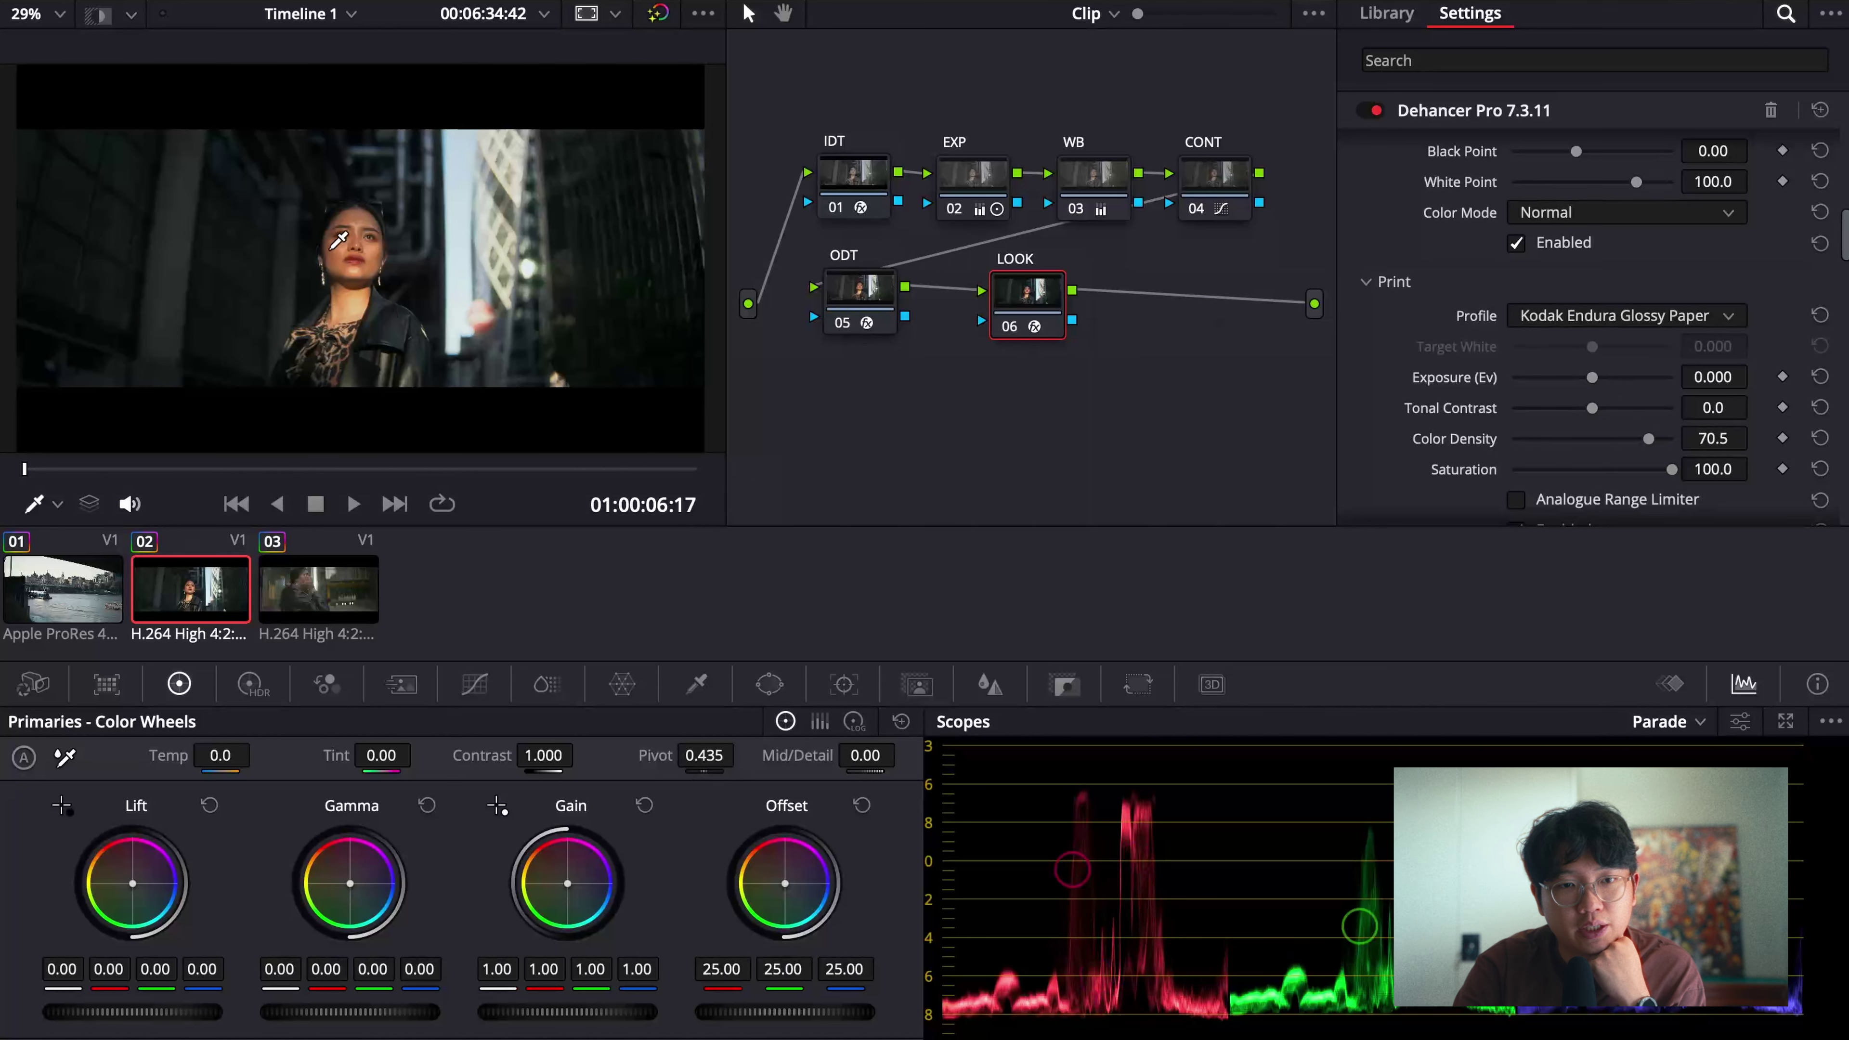
scroll(339, 241, "up", 2)
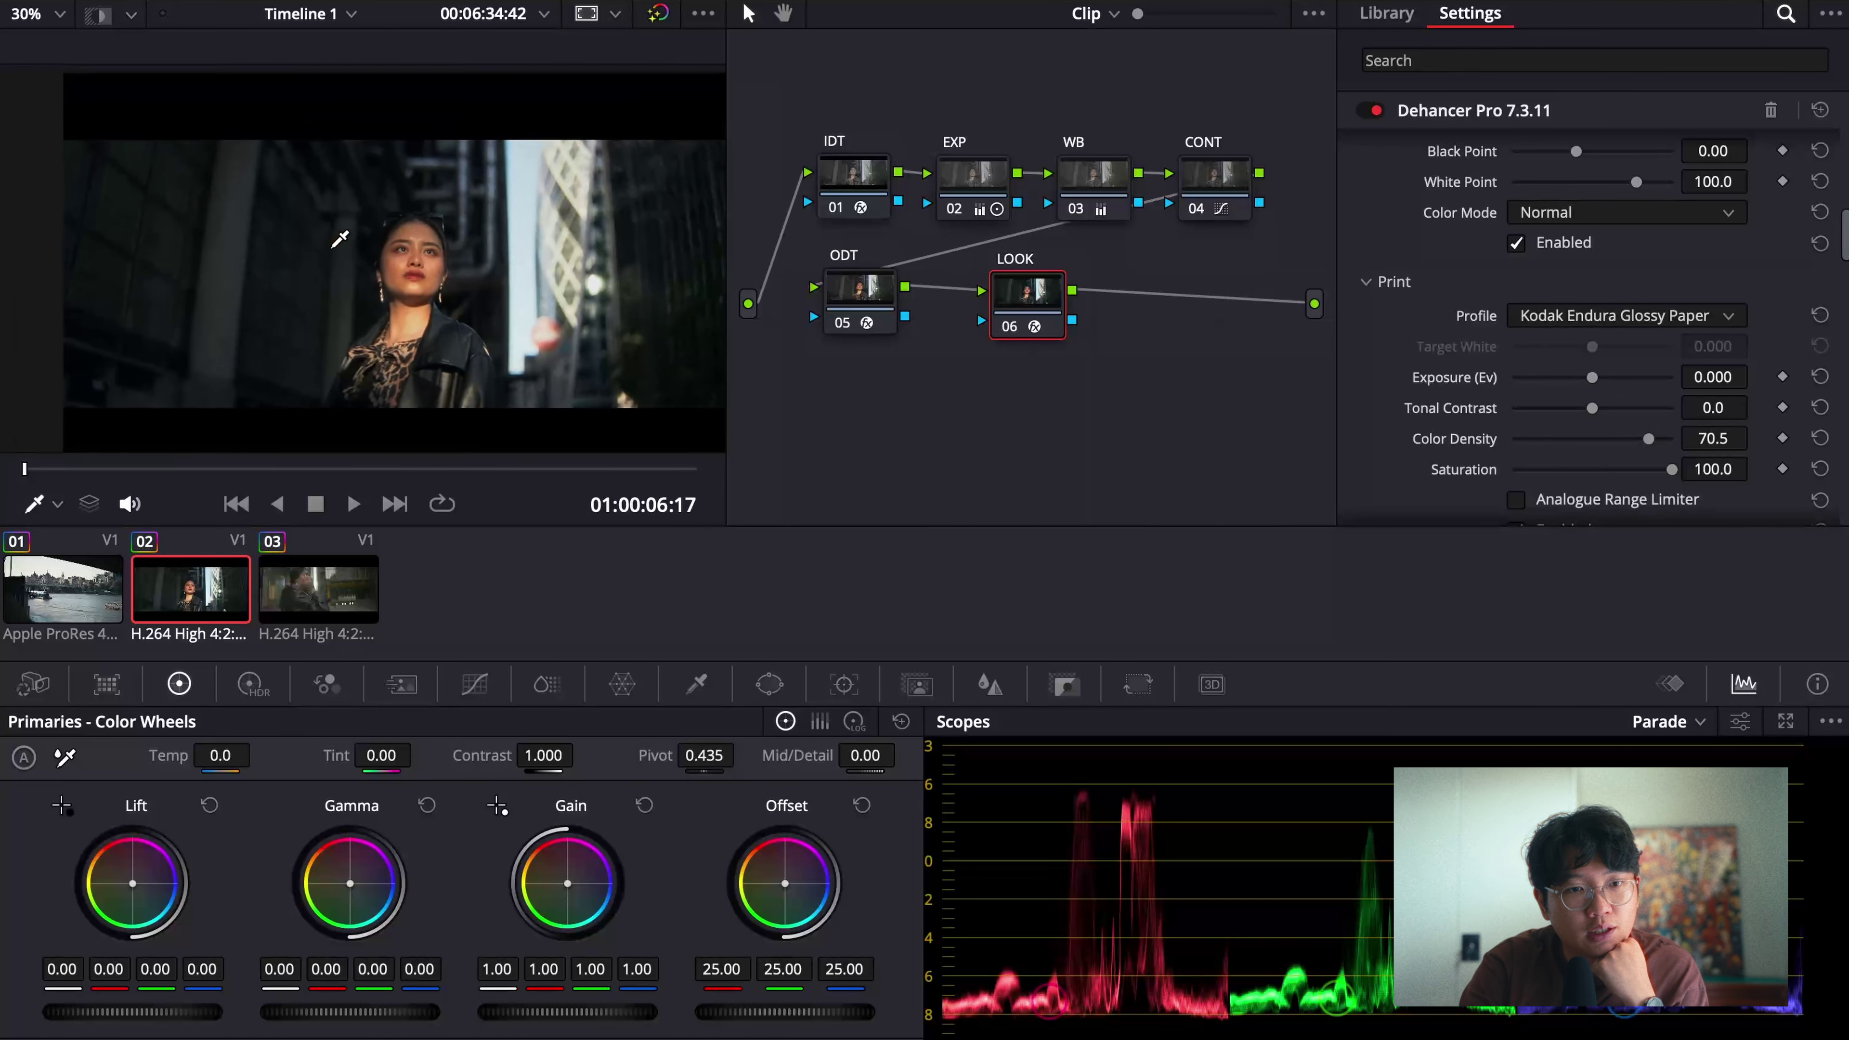
scroll(338, 240, "down", 1)
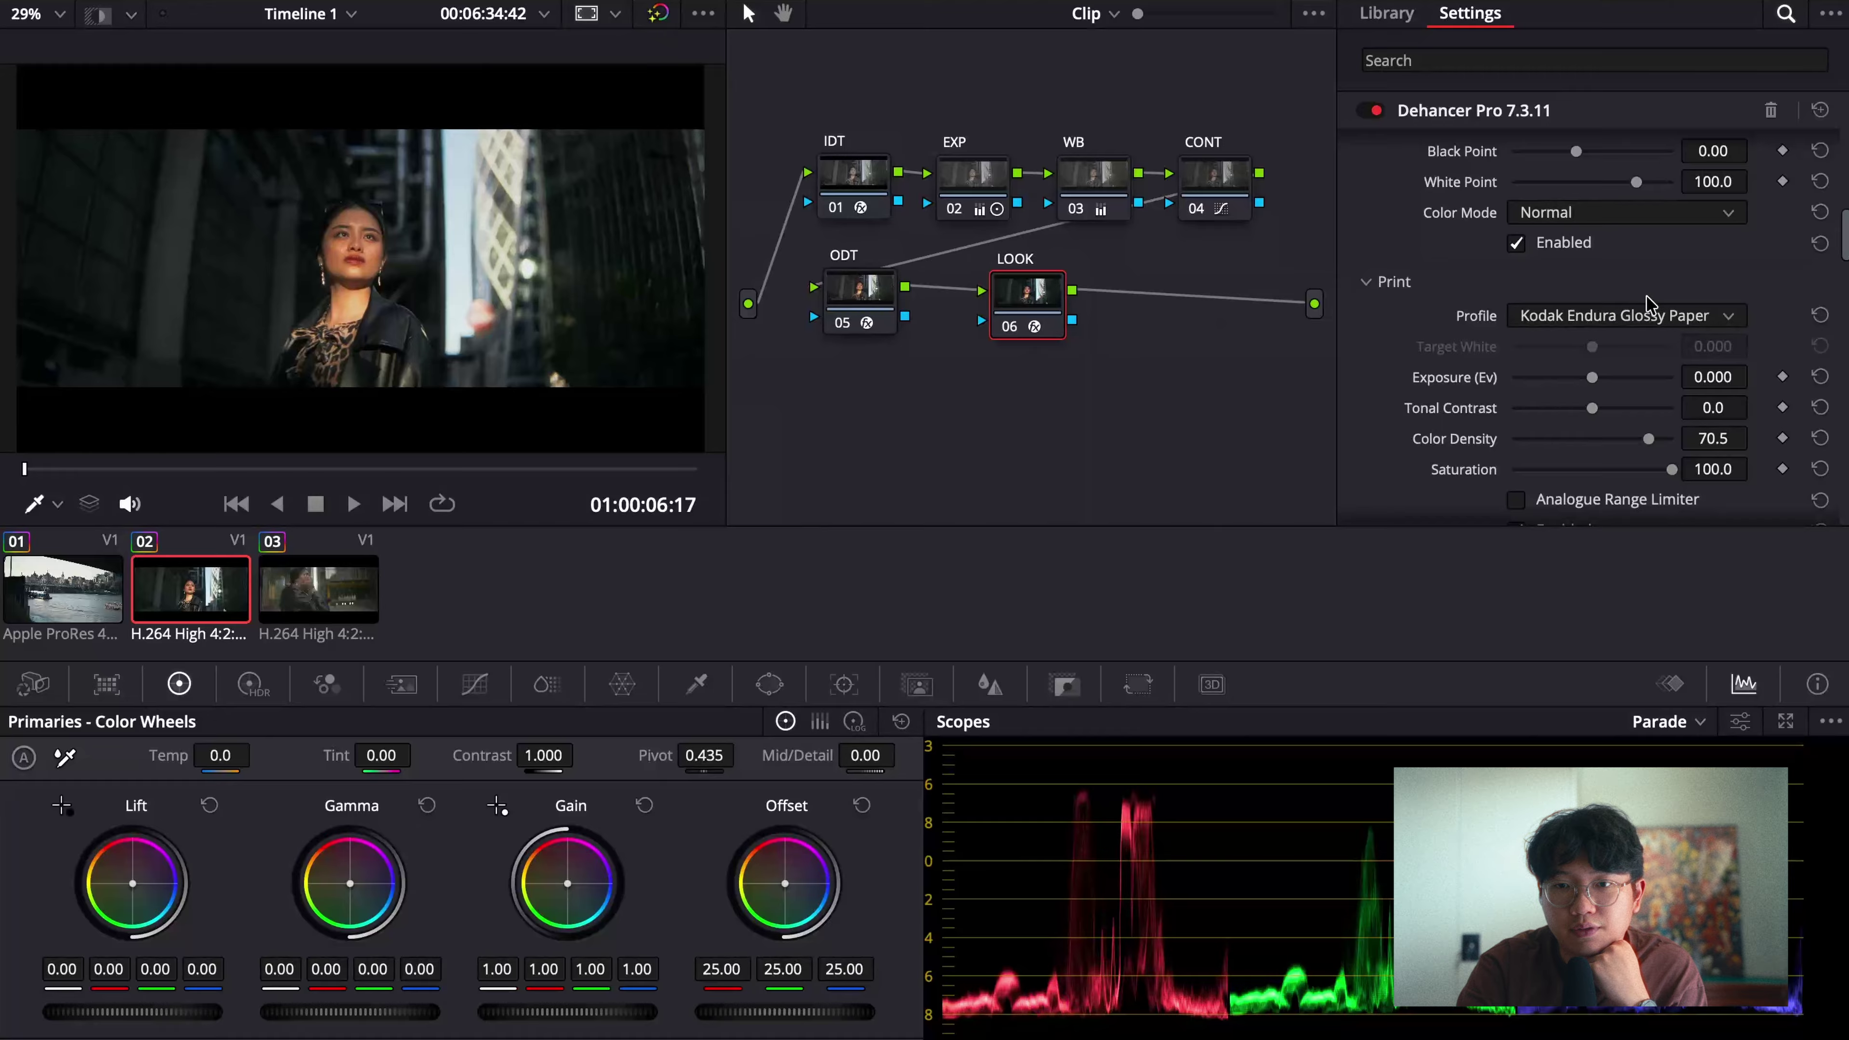
left_click(1636, 315)
left_click(1645, 403)
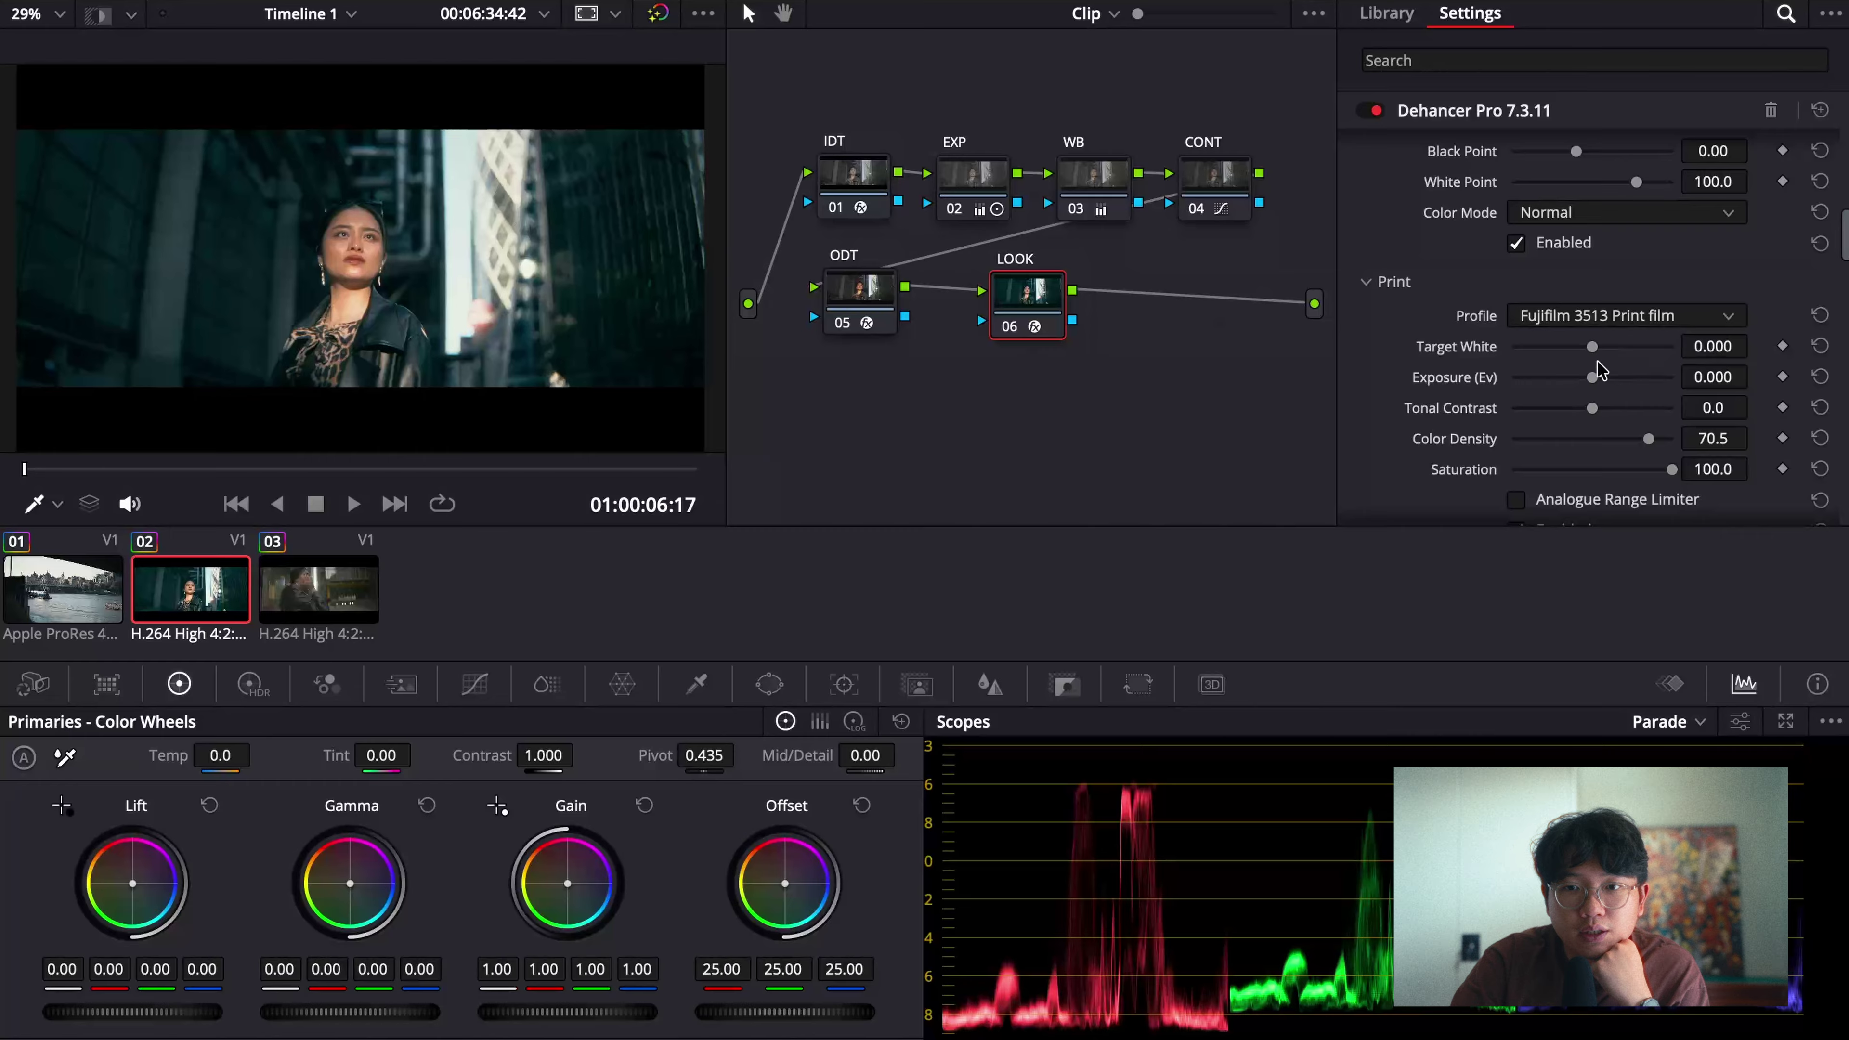
Step: Lower the Print Exposure to about -0.395 and check the portrait on a frame further into the clip
left_click_drag(1592, 376, 1581, 377)
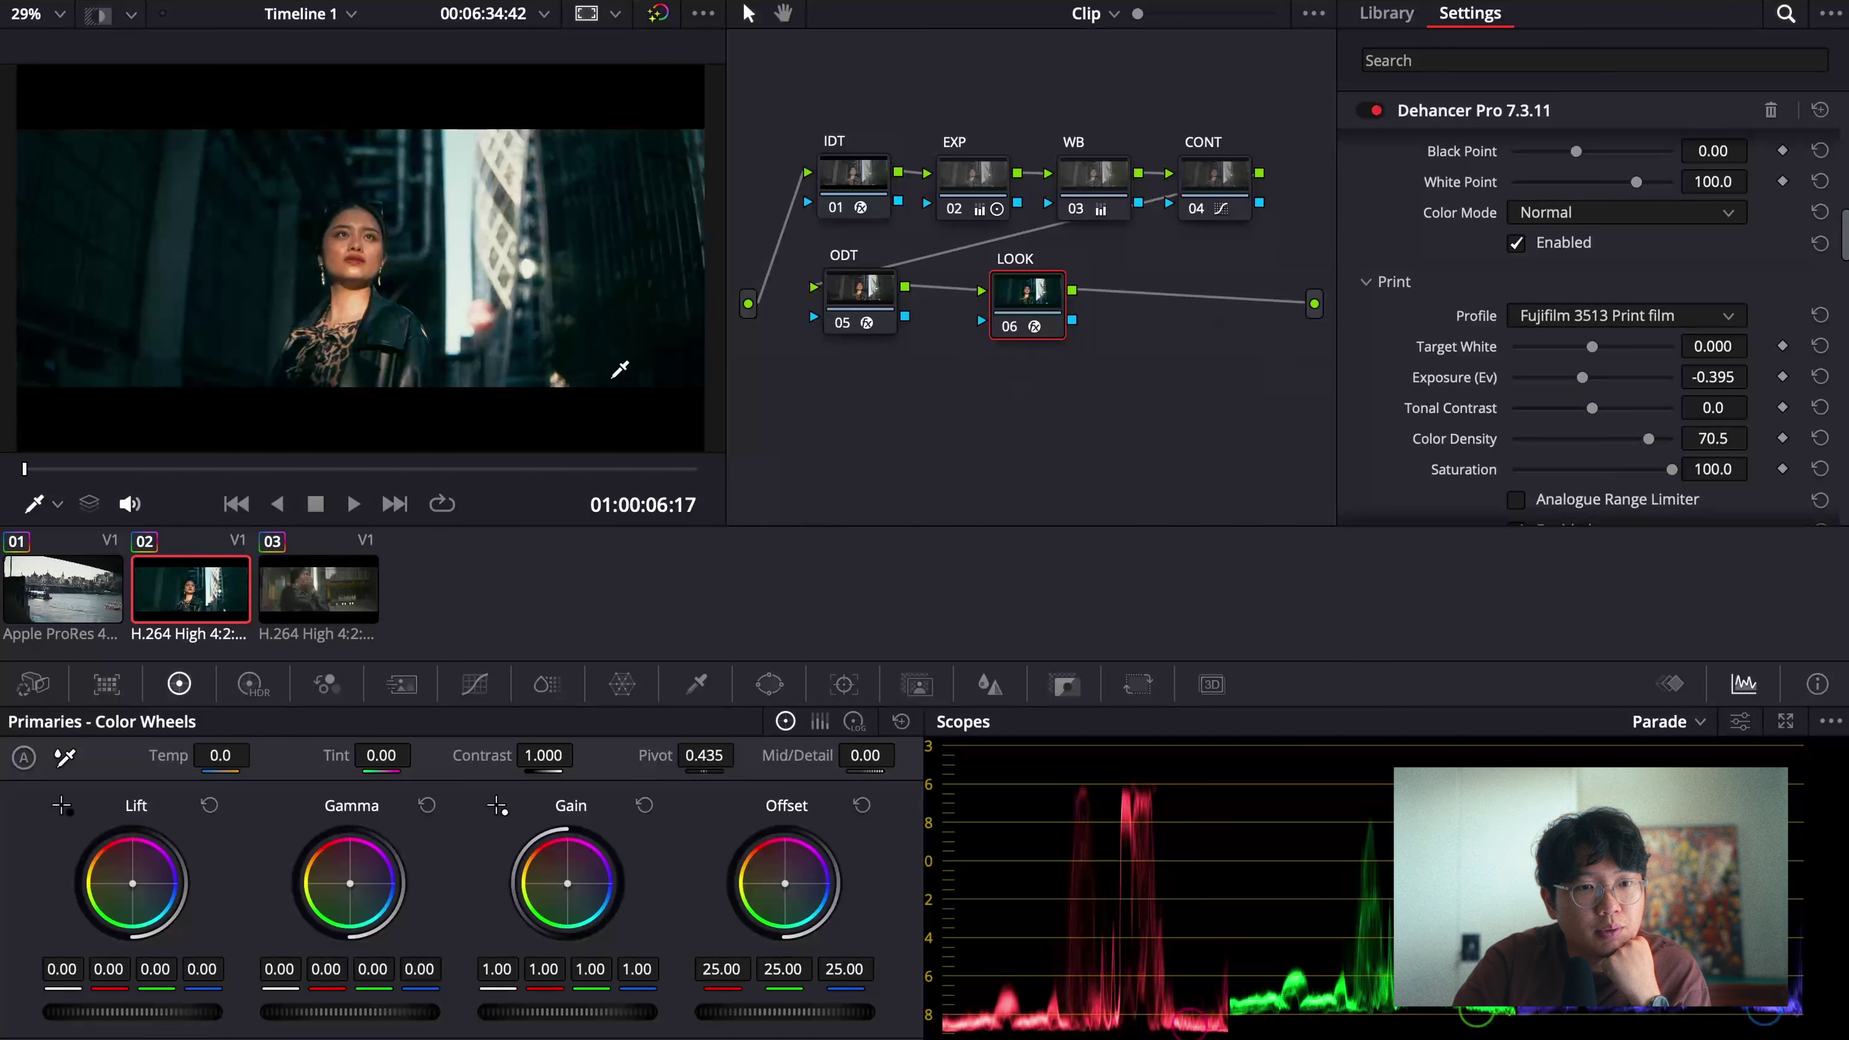
left_click_drag(69, 470, 145, 472)
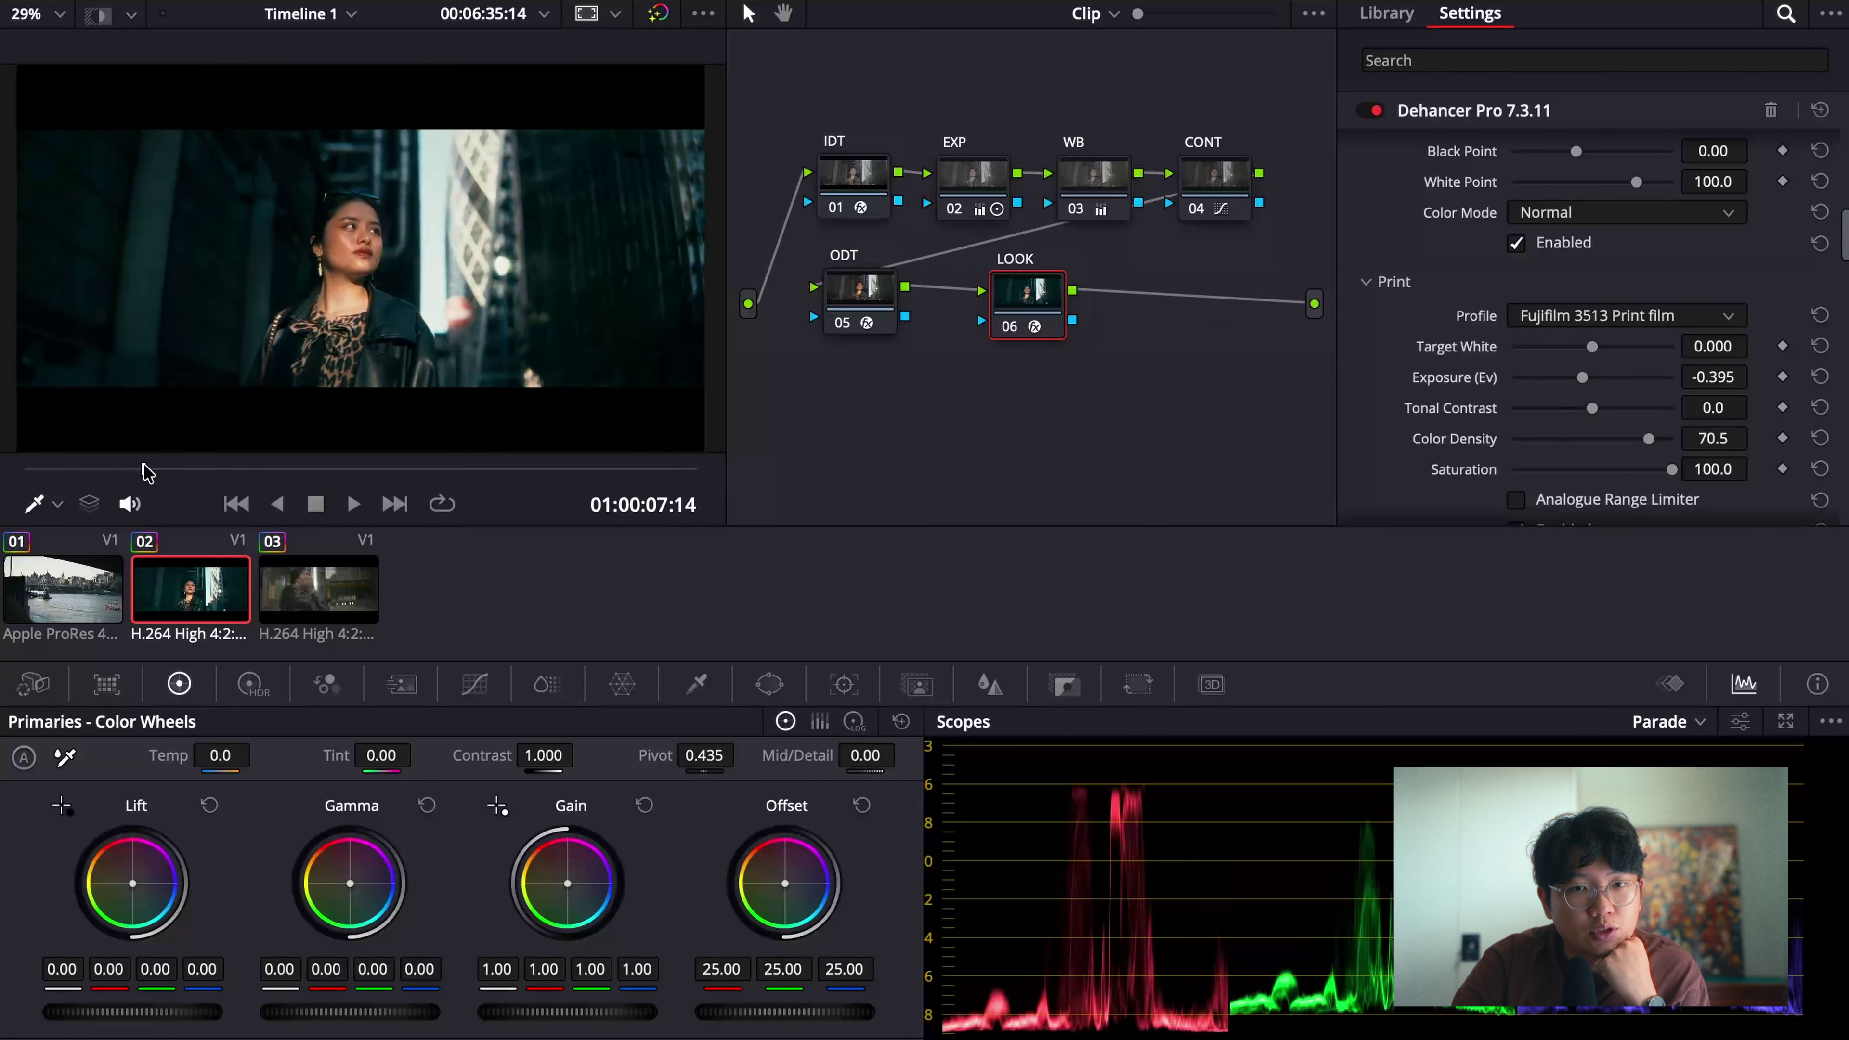
scroll(1599, 353, "up", 5)
scroll(1599, 352, "down", 7)
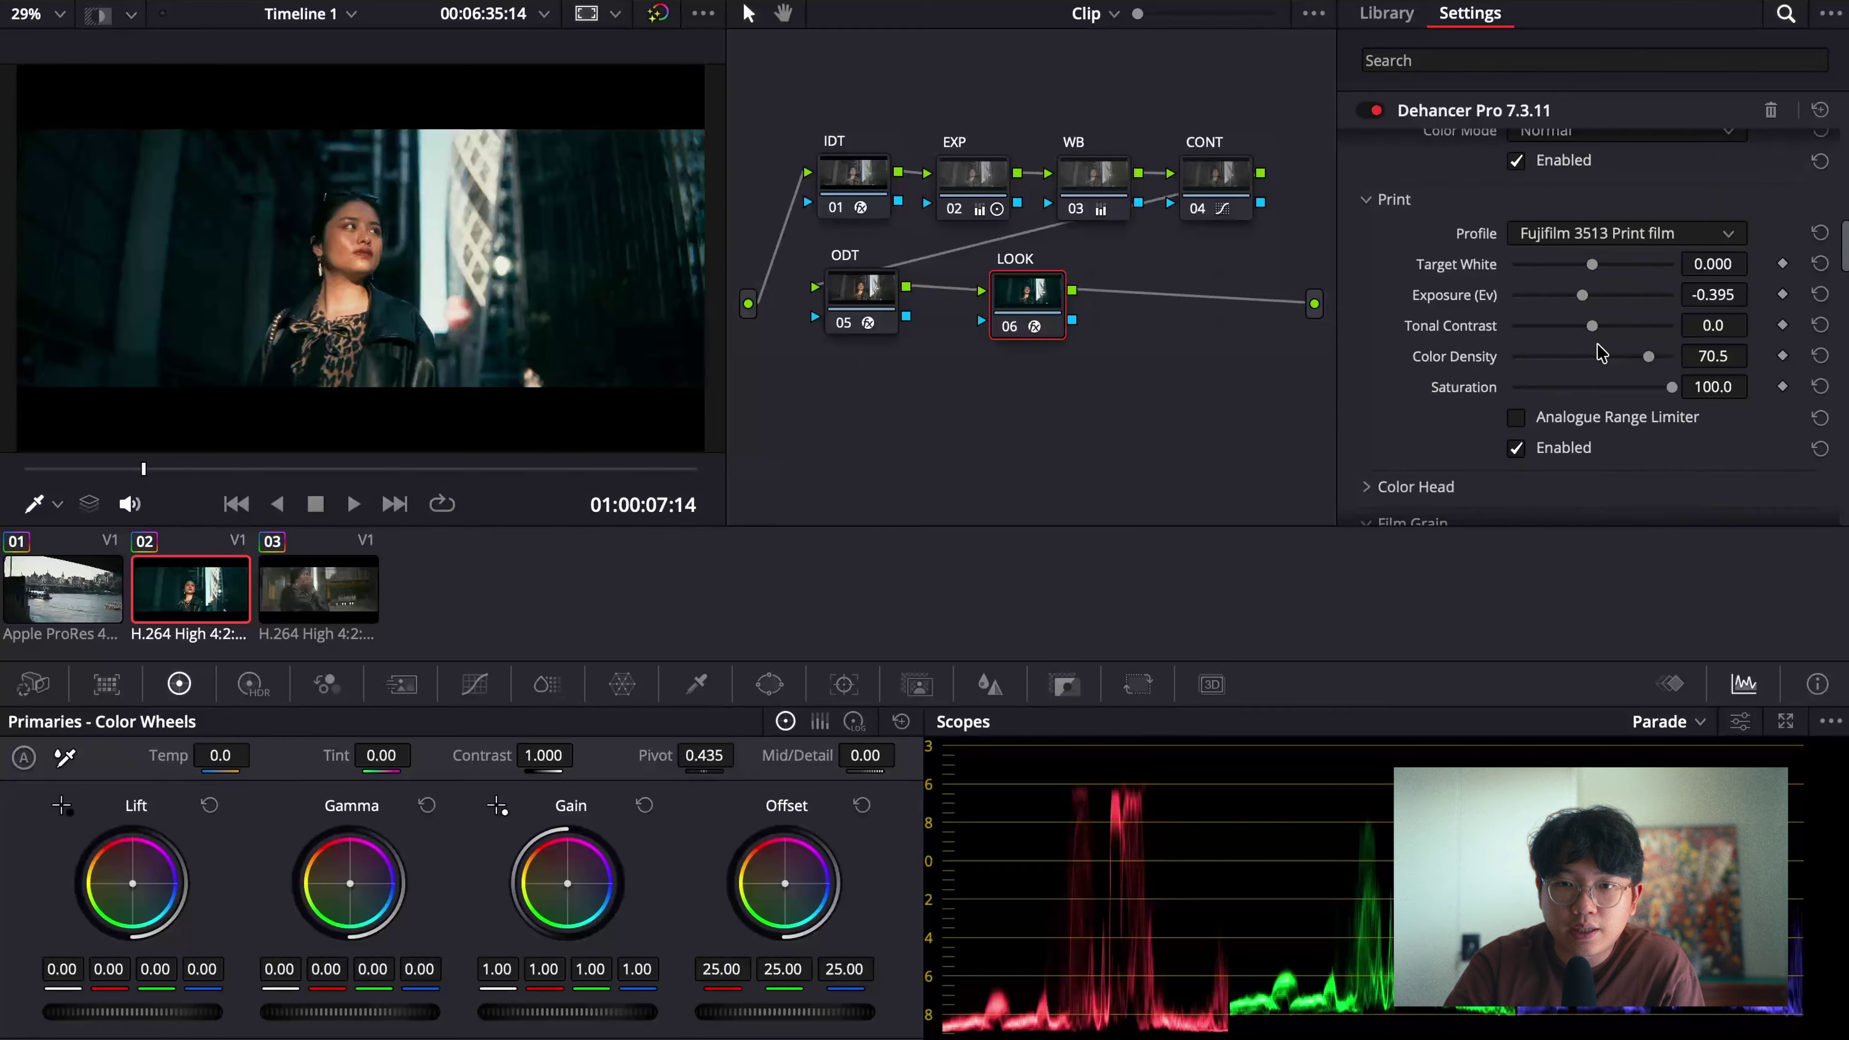
Step: Reduce the Film Grain Amount to about 18.6 while judging the grain on the woman's face up close
scroll(1599, 353, "down", 3)
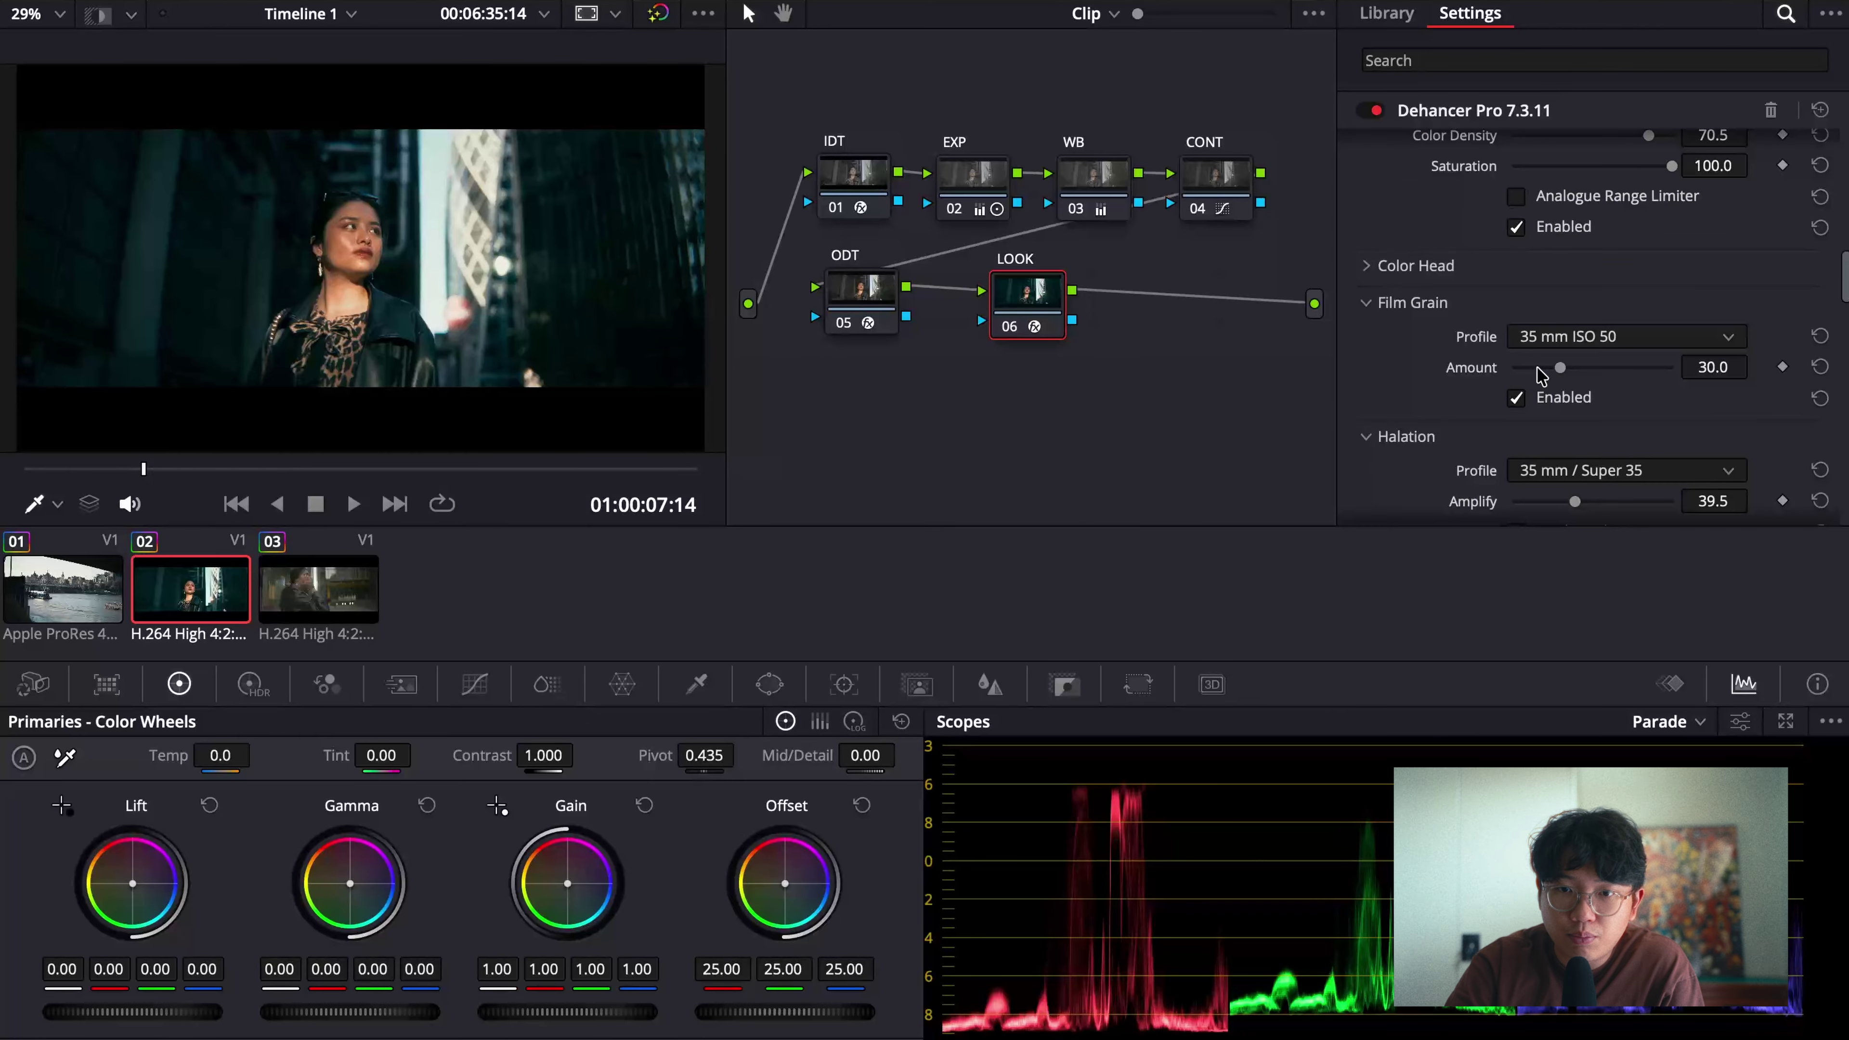
scroll(360, 256, "up", 3)
scroll(366, 252, "up", 1)
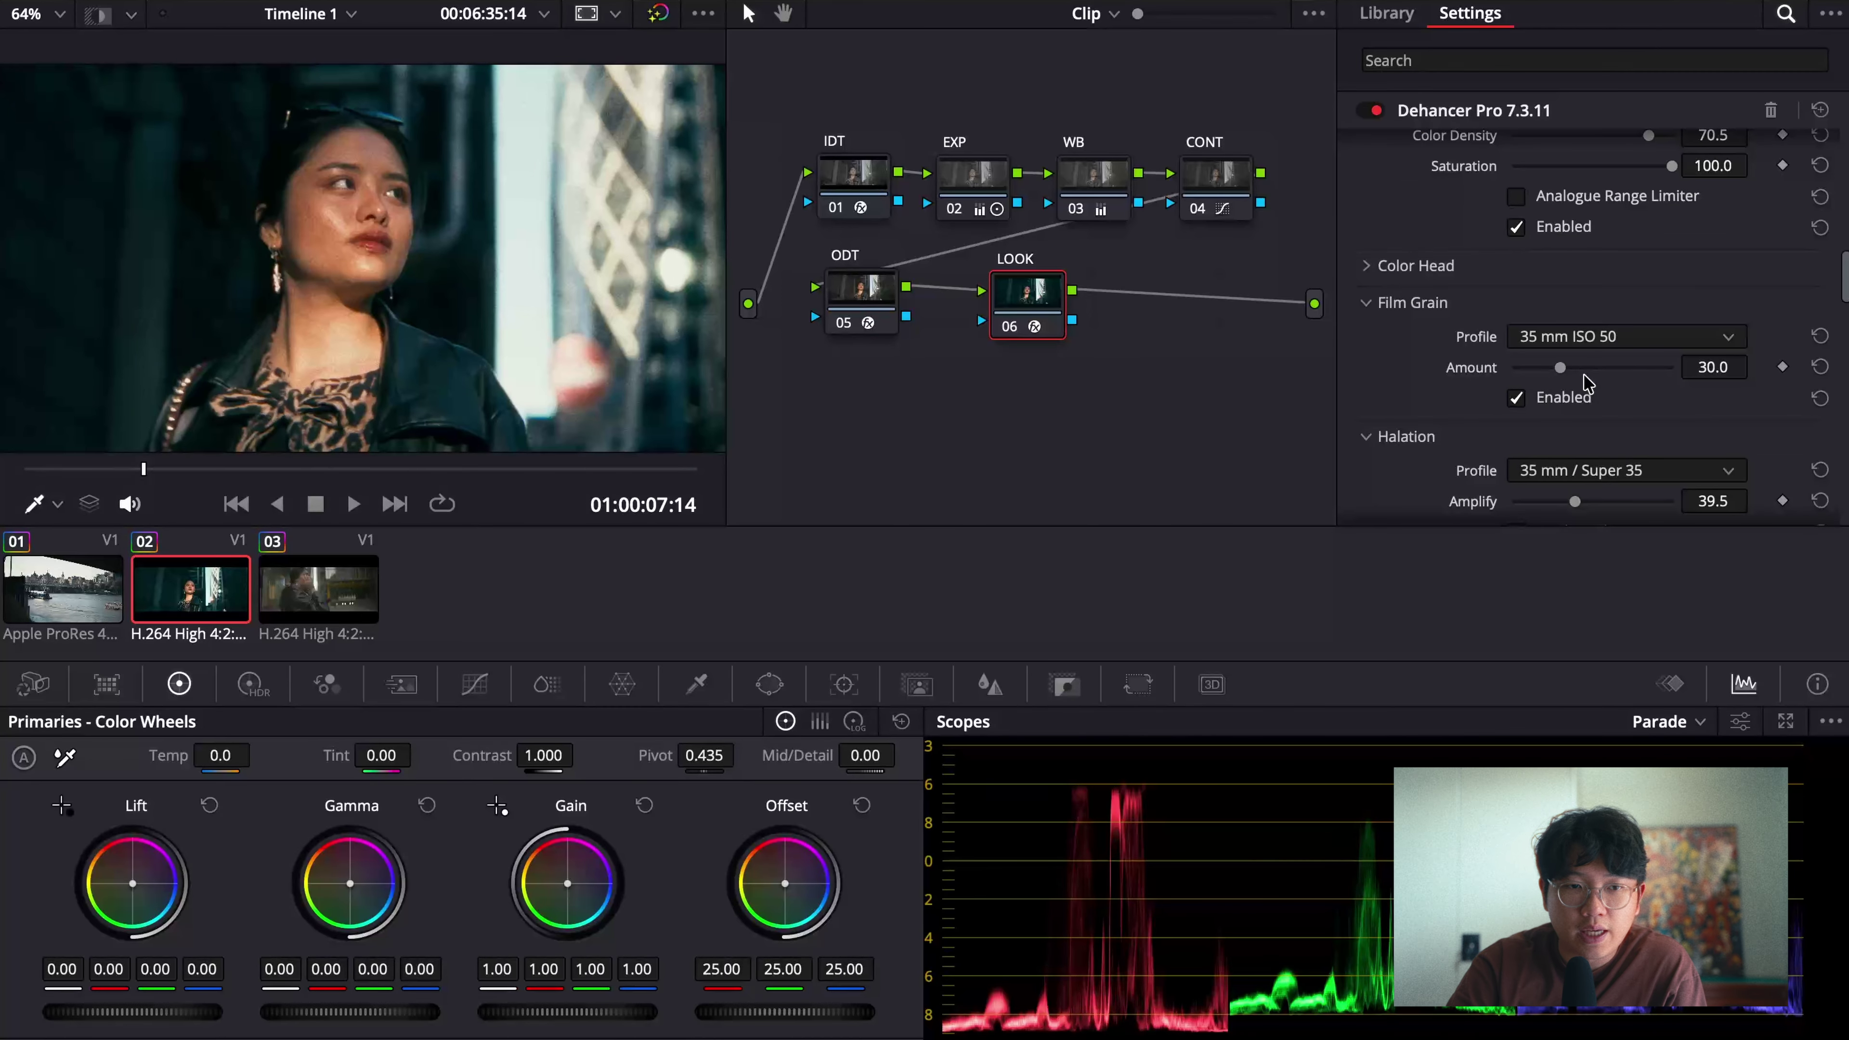
left_click_drag(1565, 372, 1541, 375)
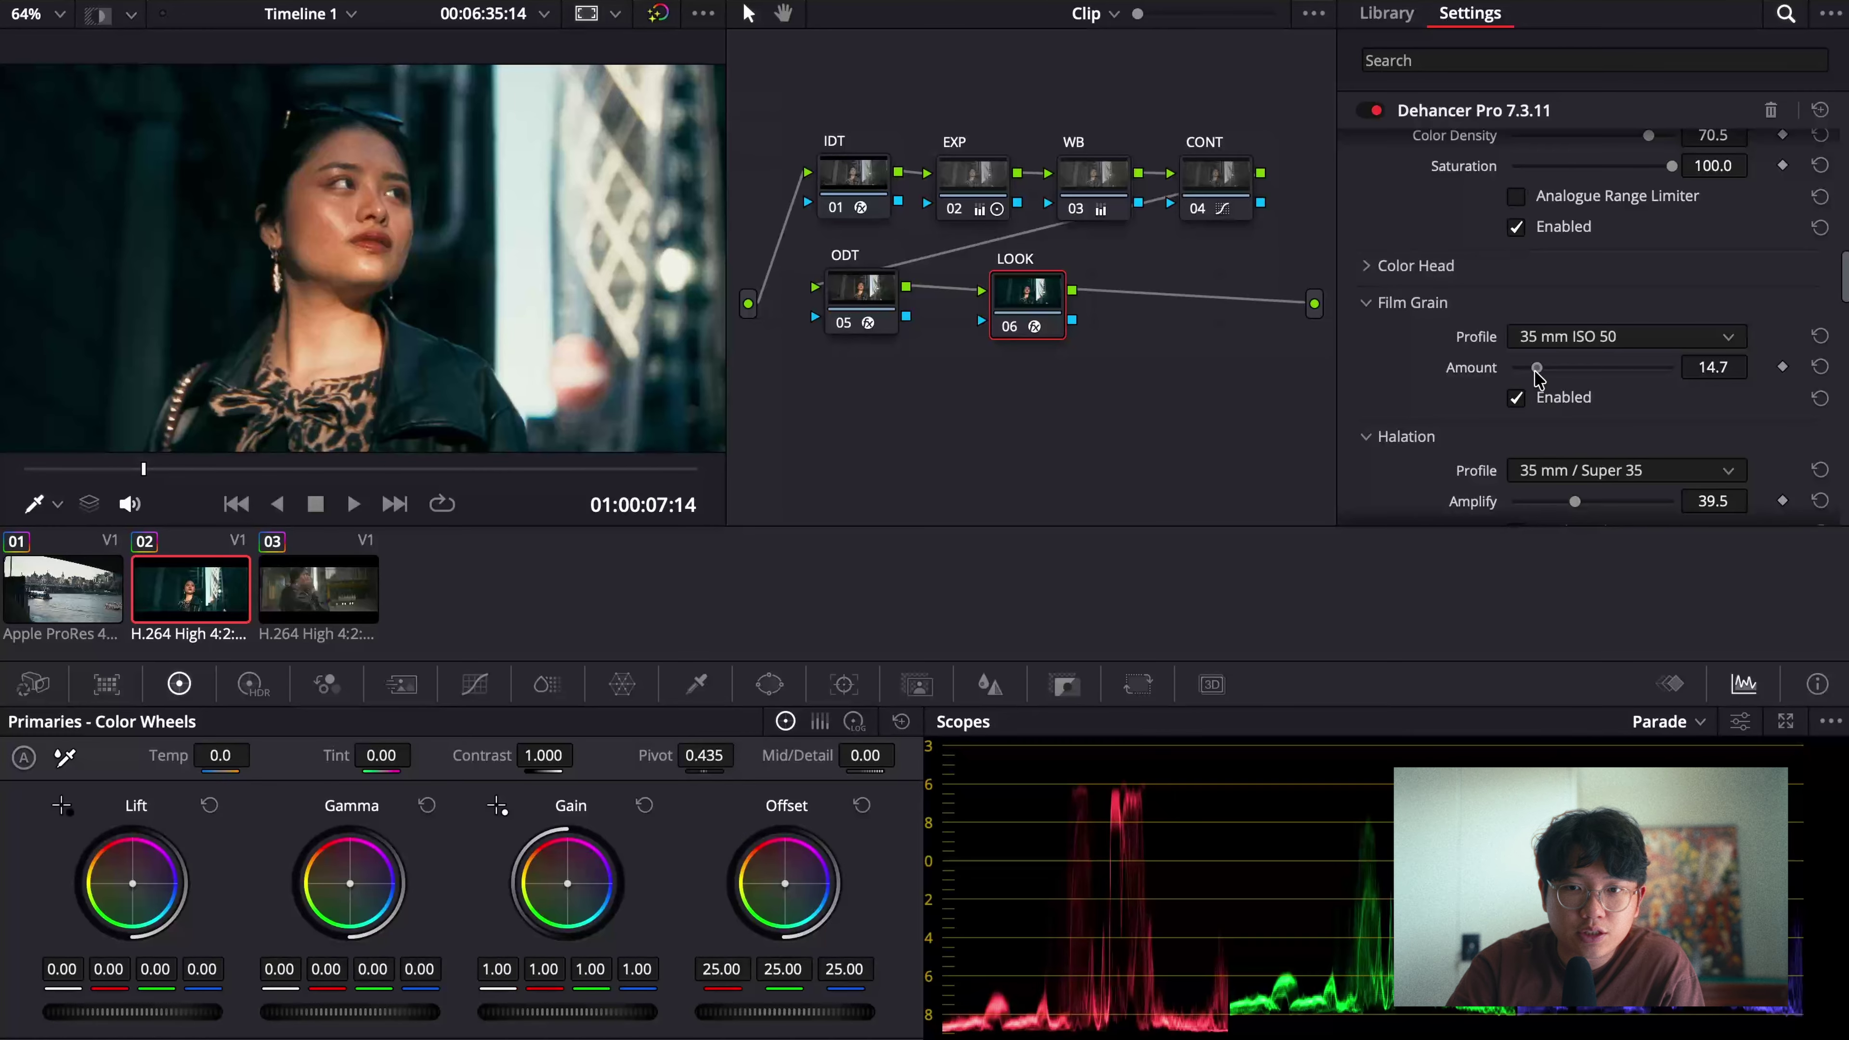
left_click_drag(1531, 373, 1544, 379)
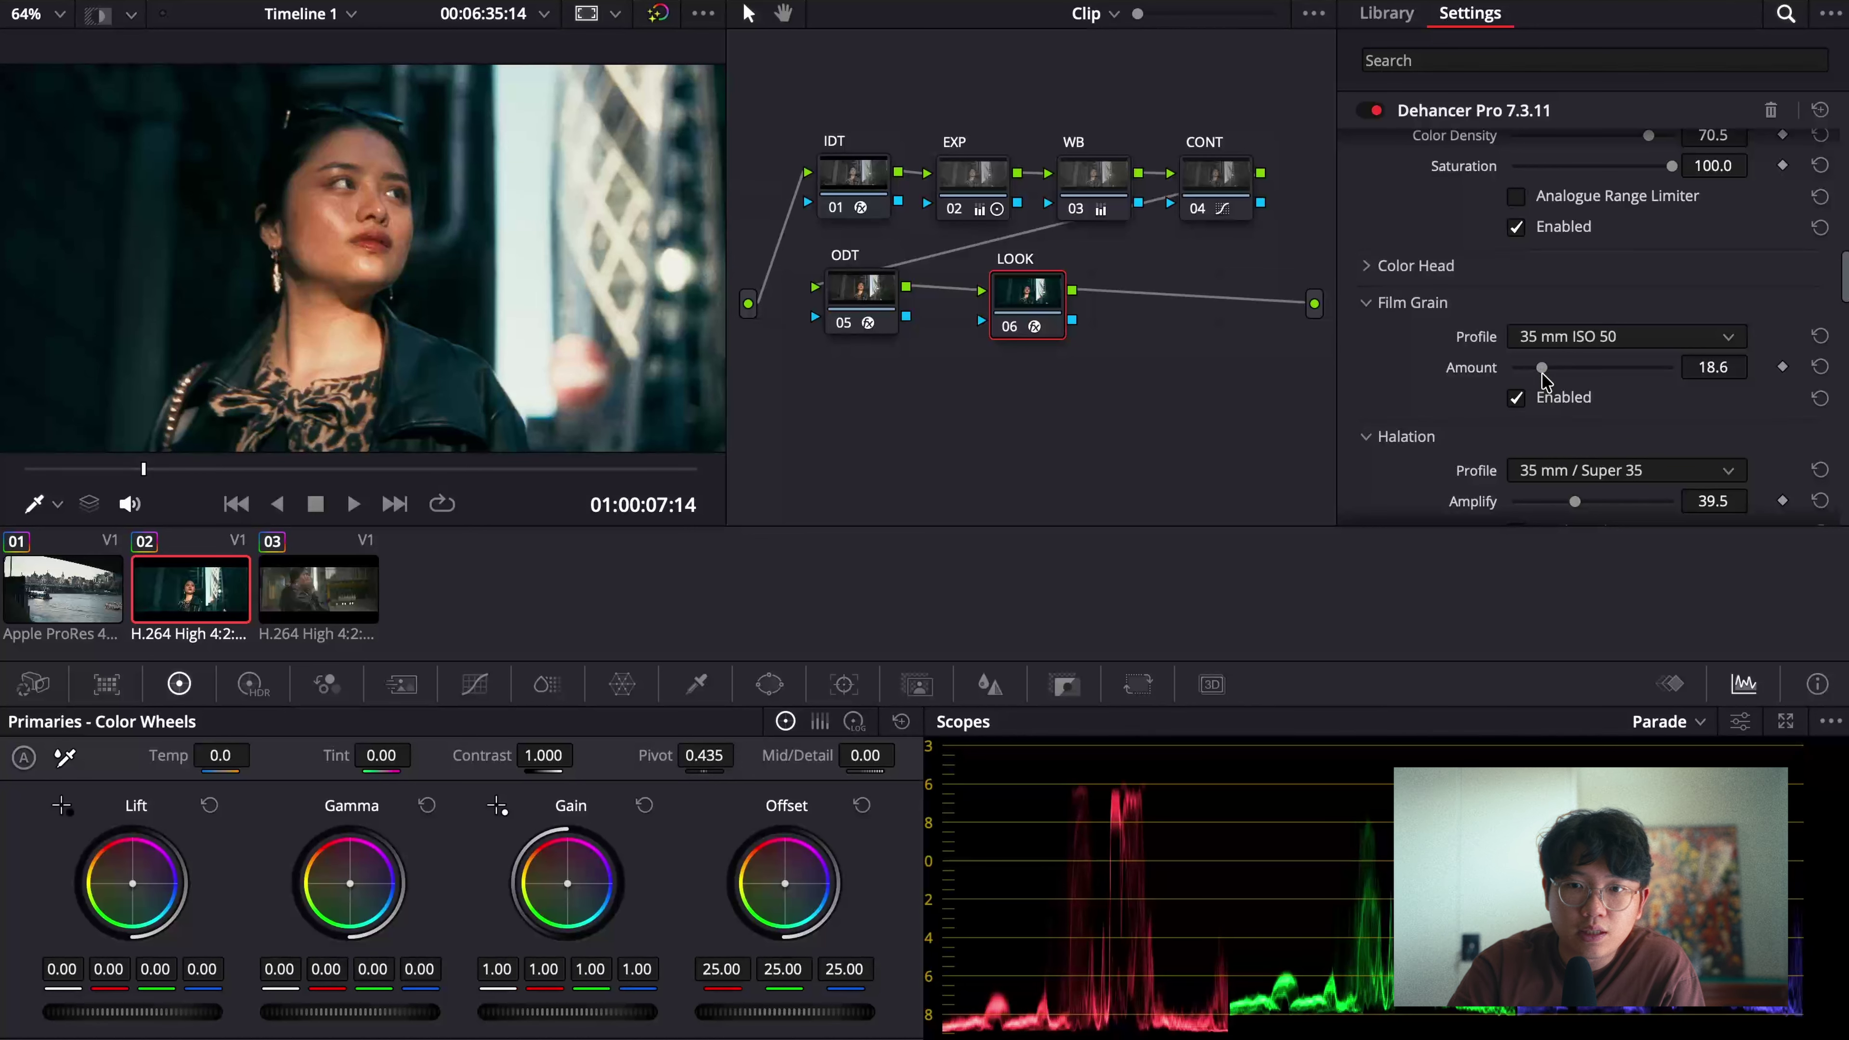
scroll(1541, 376, "down", 3)
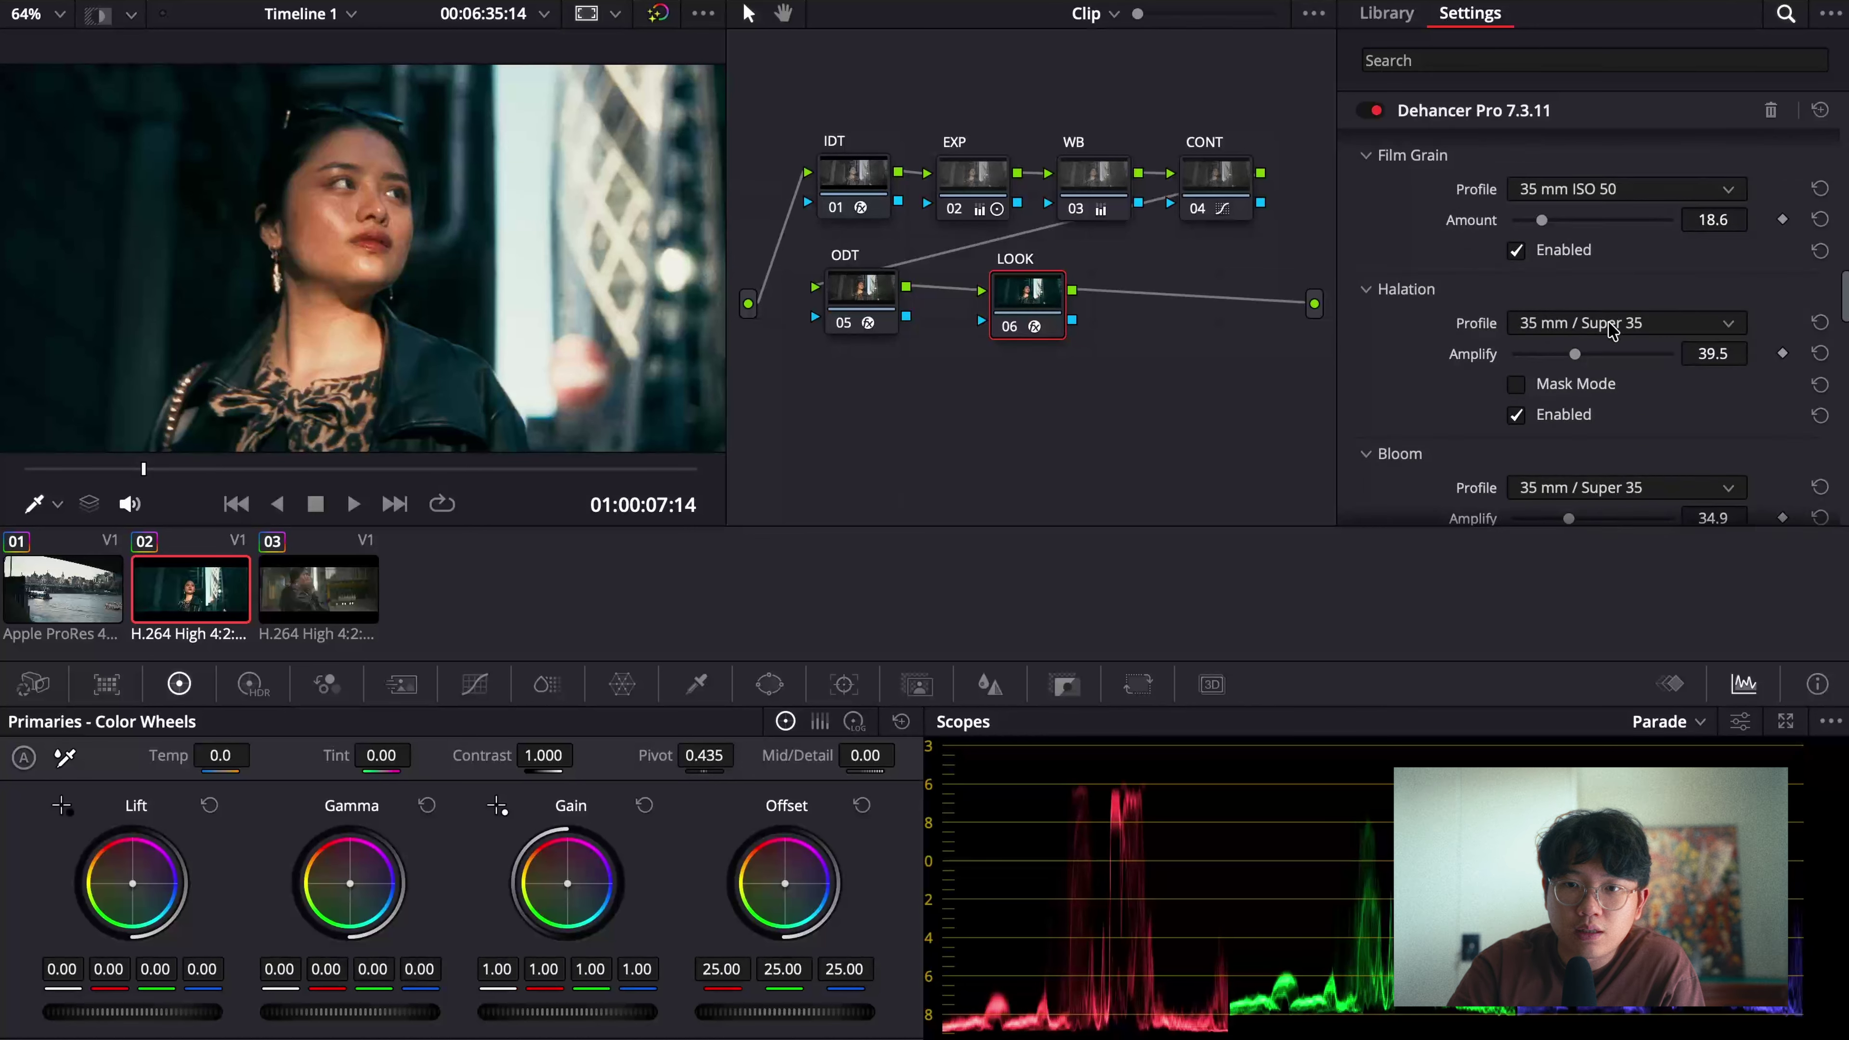
Step: Compare the portrait with Halation on and off, and leave Halation disabled while checking the woman's face and the whole frame
left_click(1519, 417)
left_click(1519, 417)
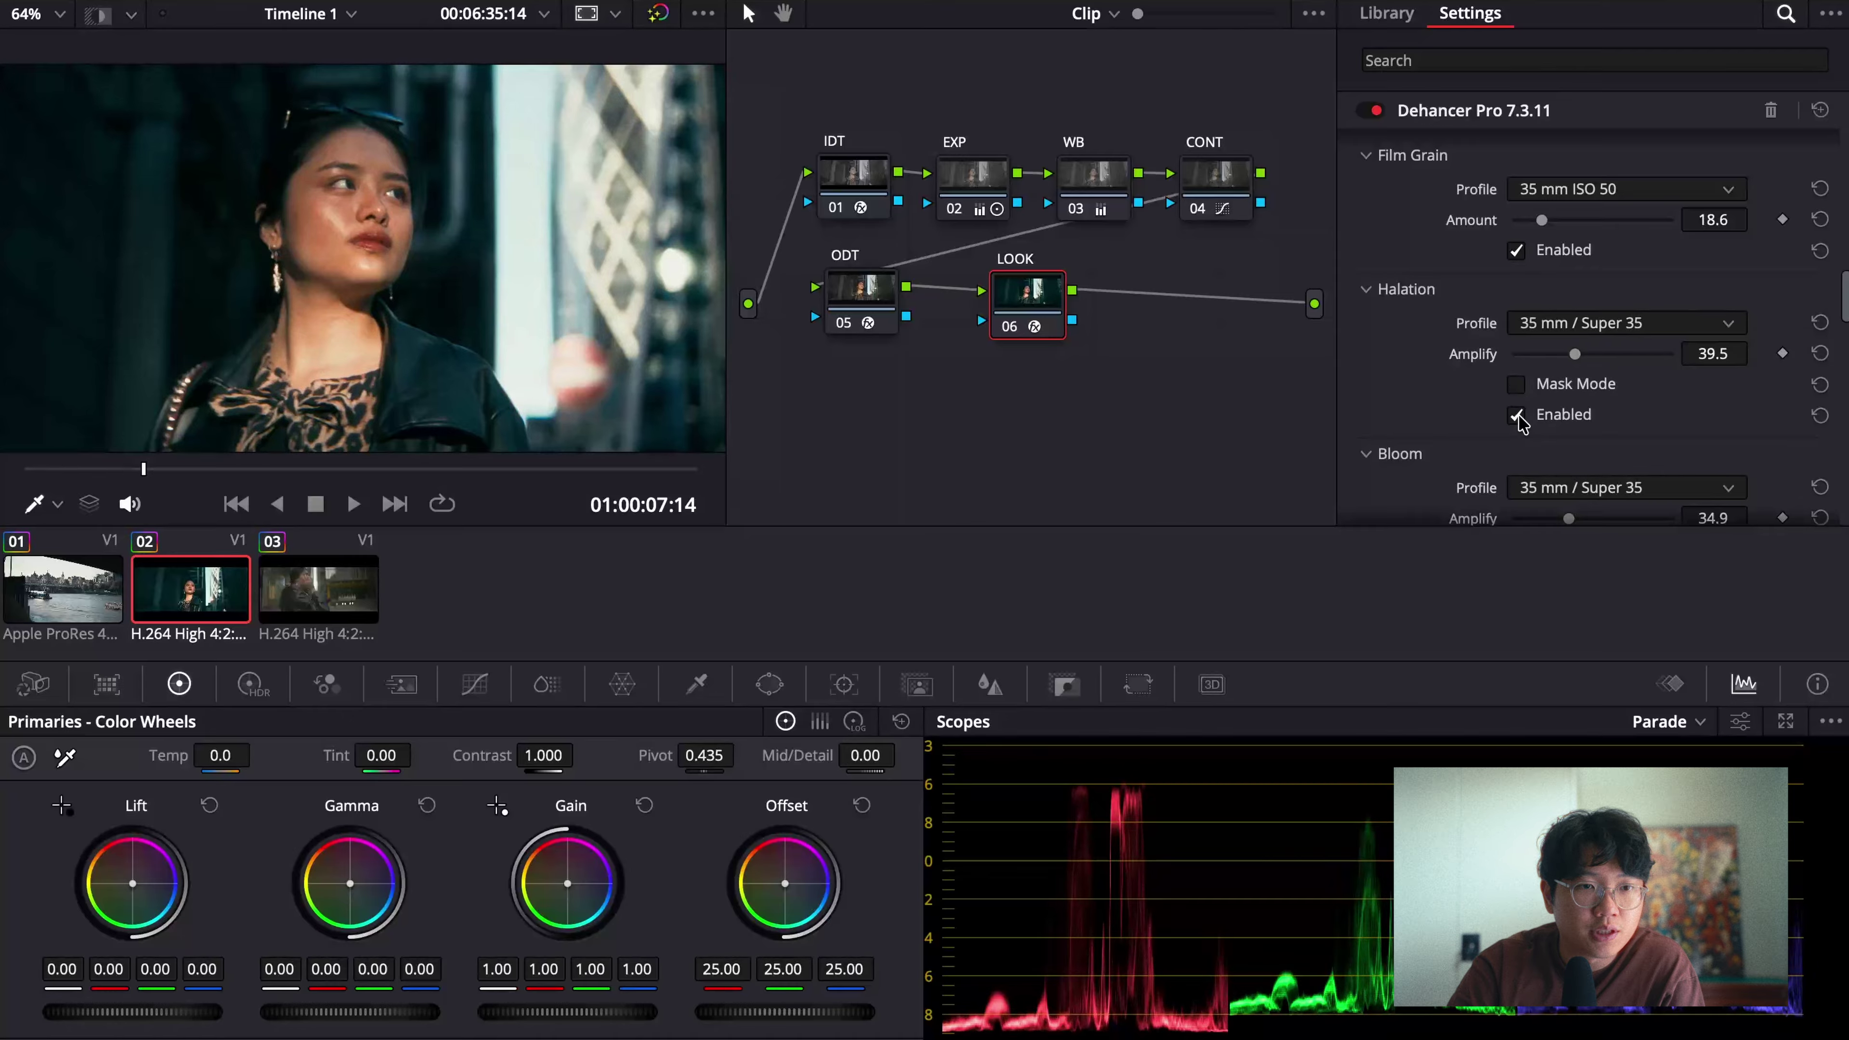
left_click(1518, 417)
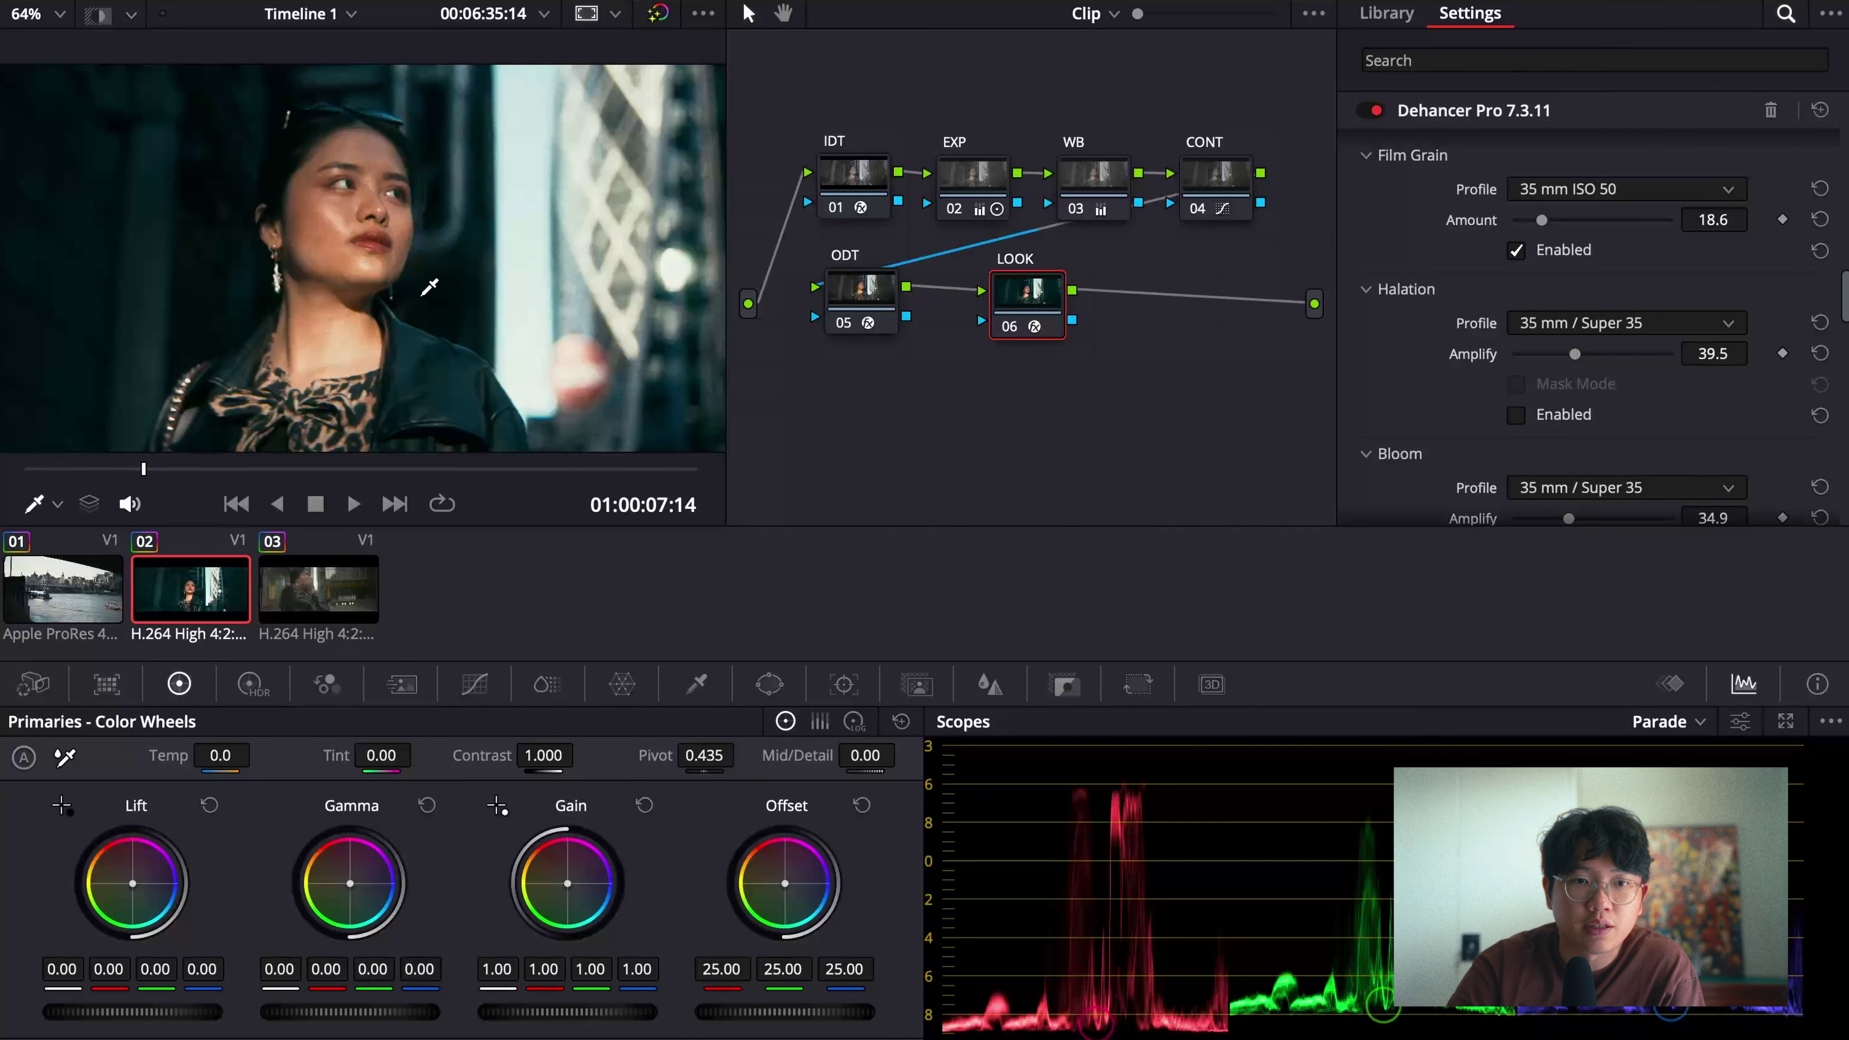
scroll(430, 286, "down", 4)
scroll(1396, 361, "down", 2)
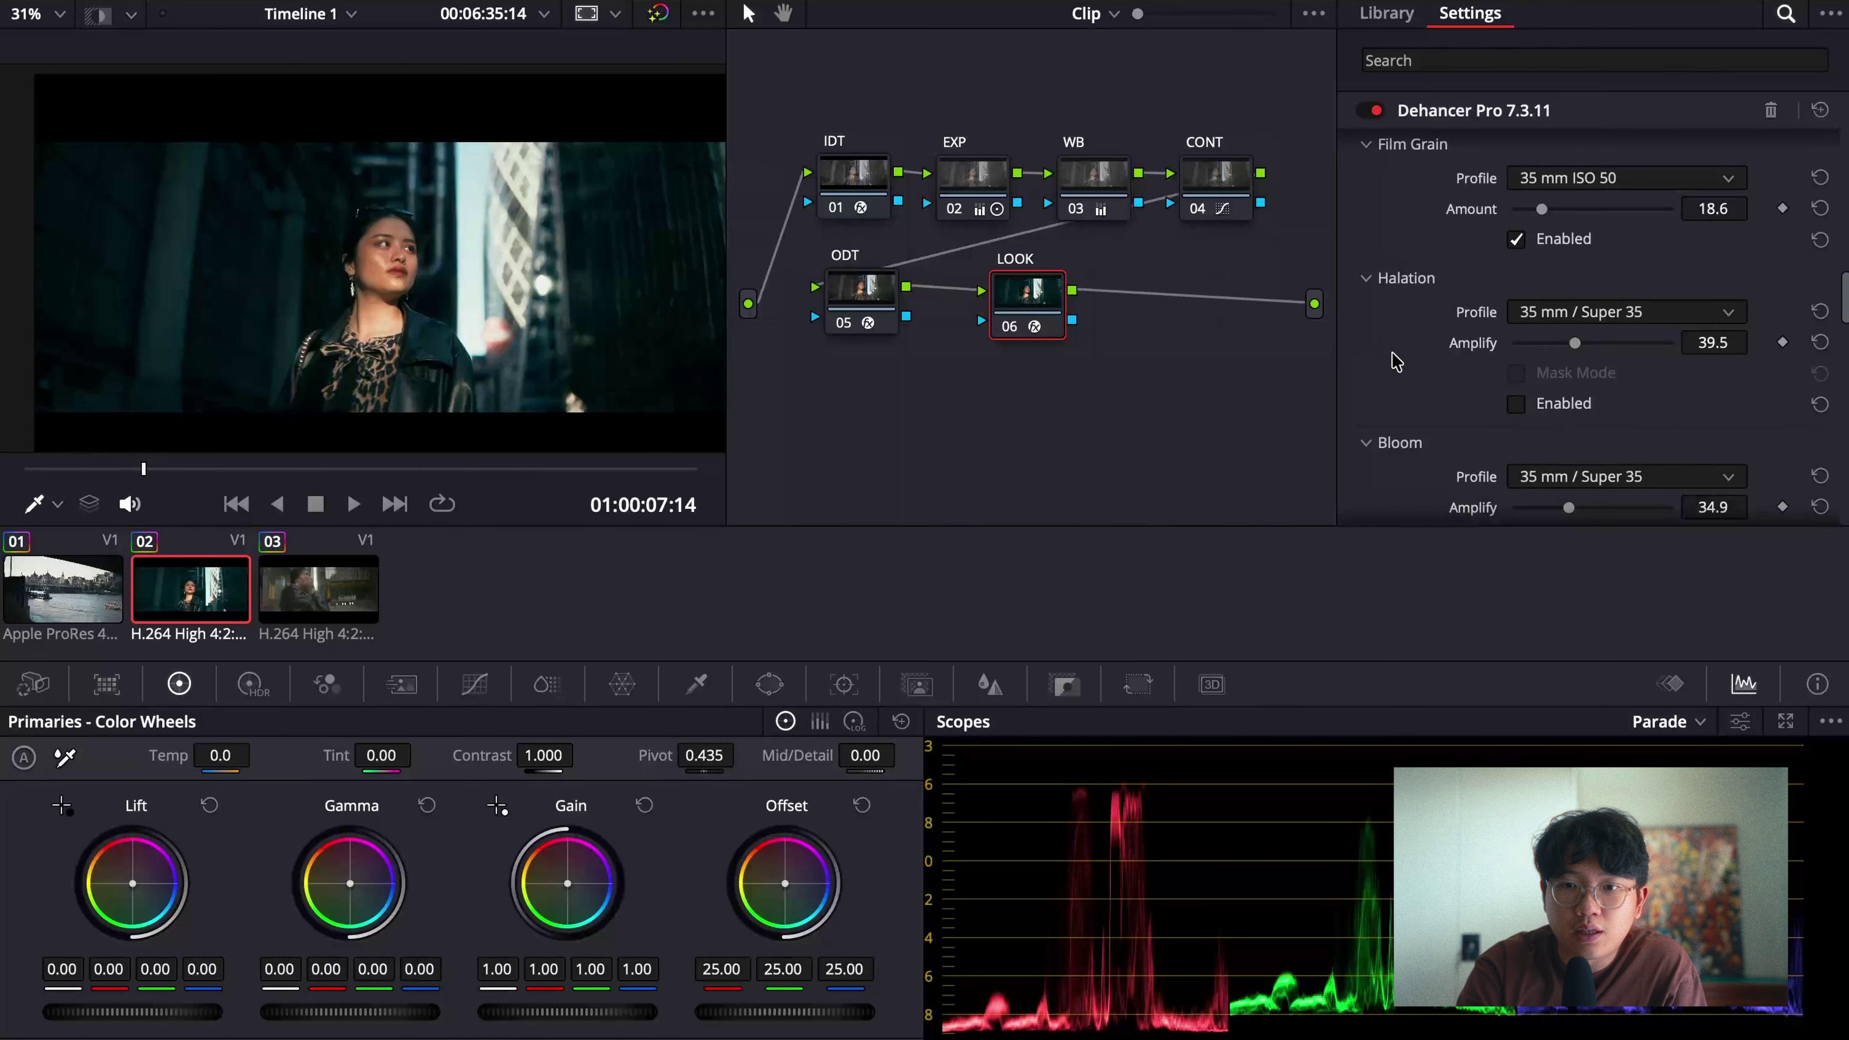
scroll(1396, 360, "down", 1)
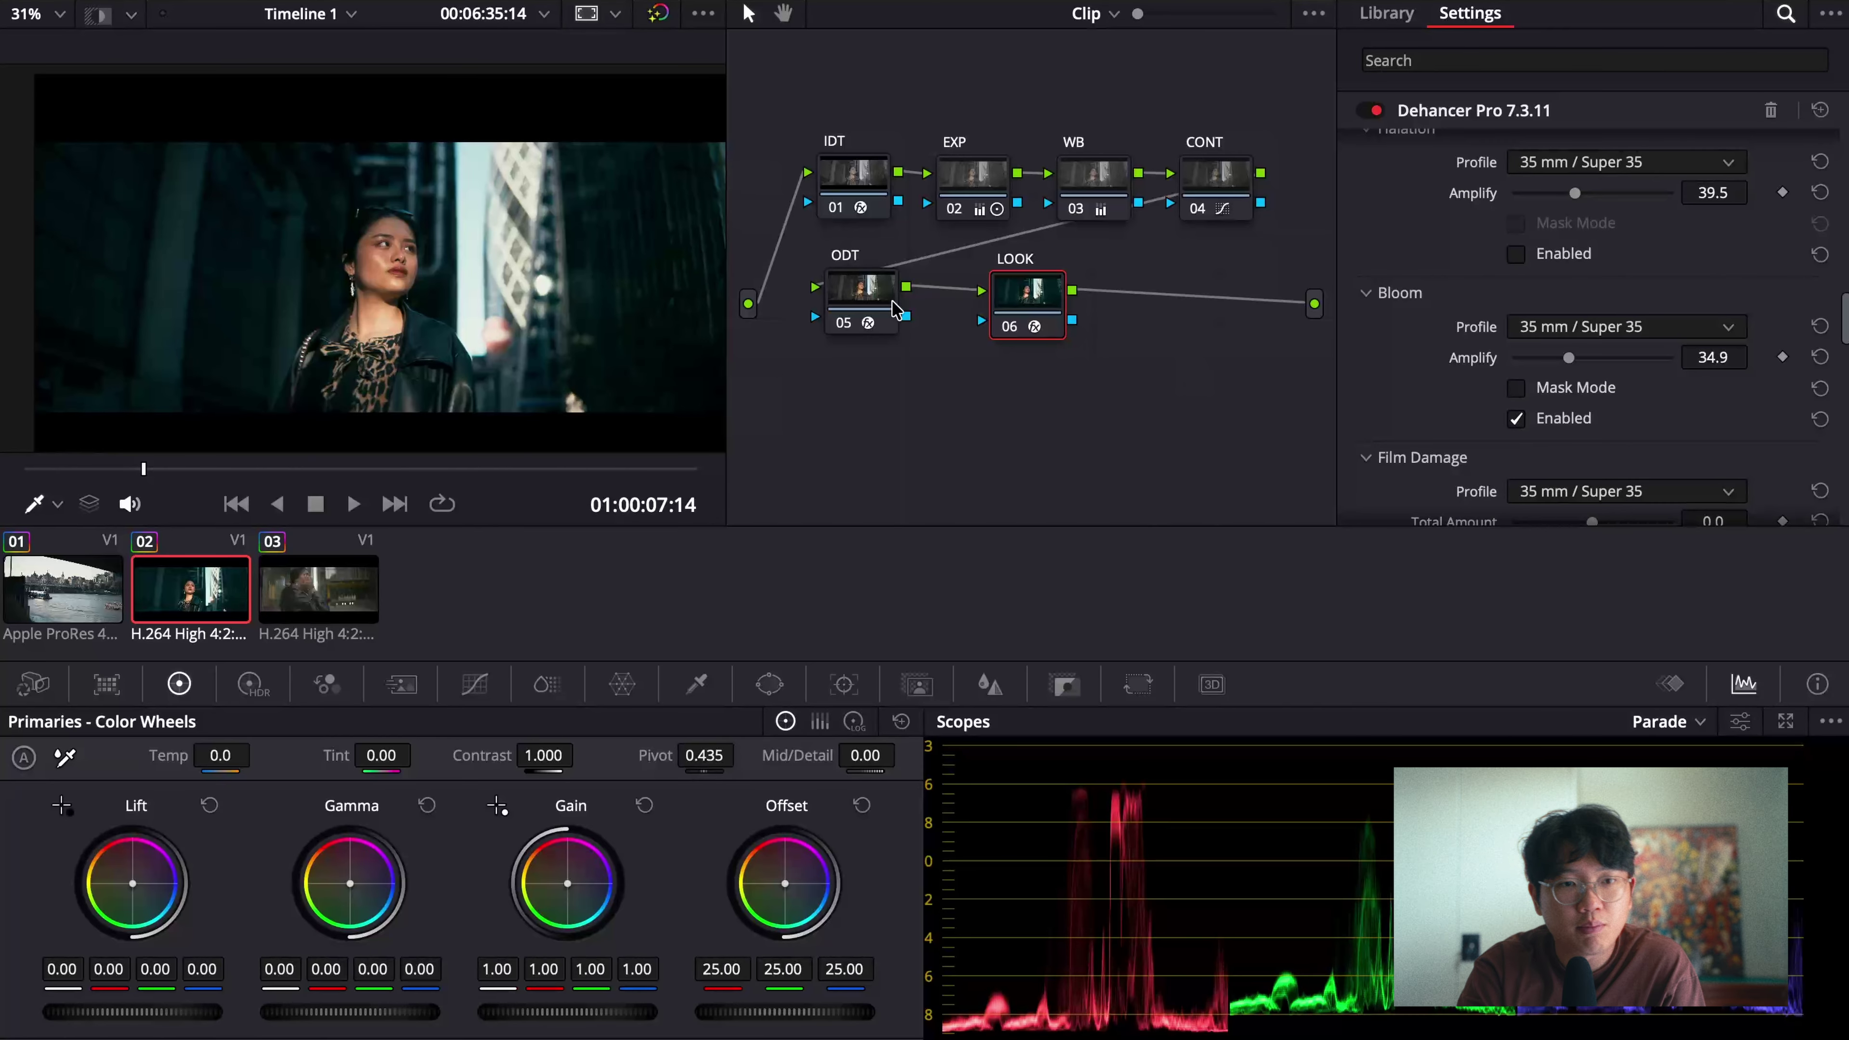
scroll(407, 256, "up", 3)
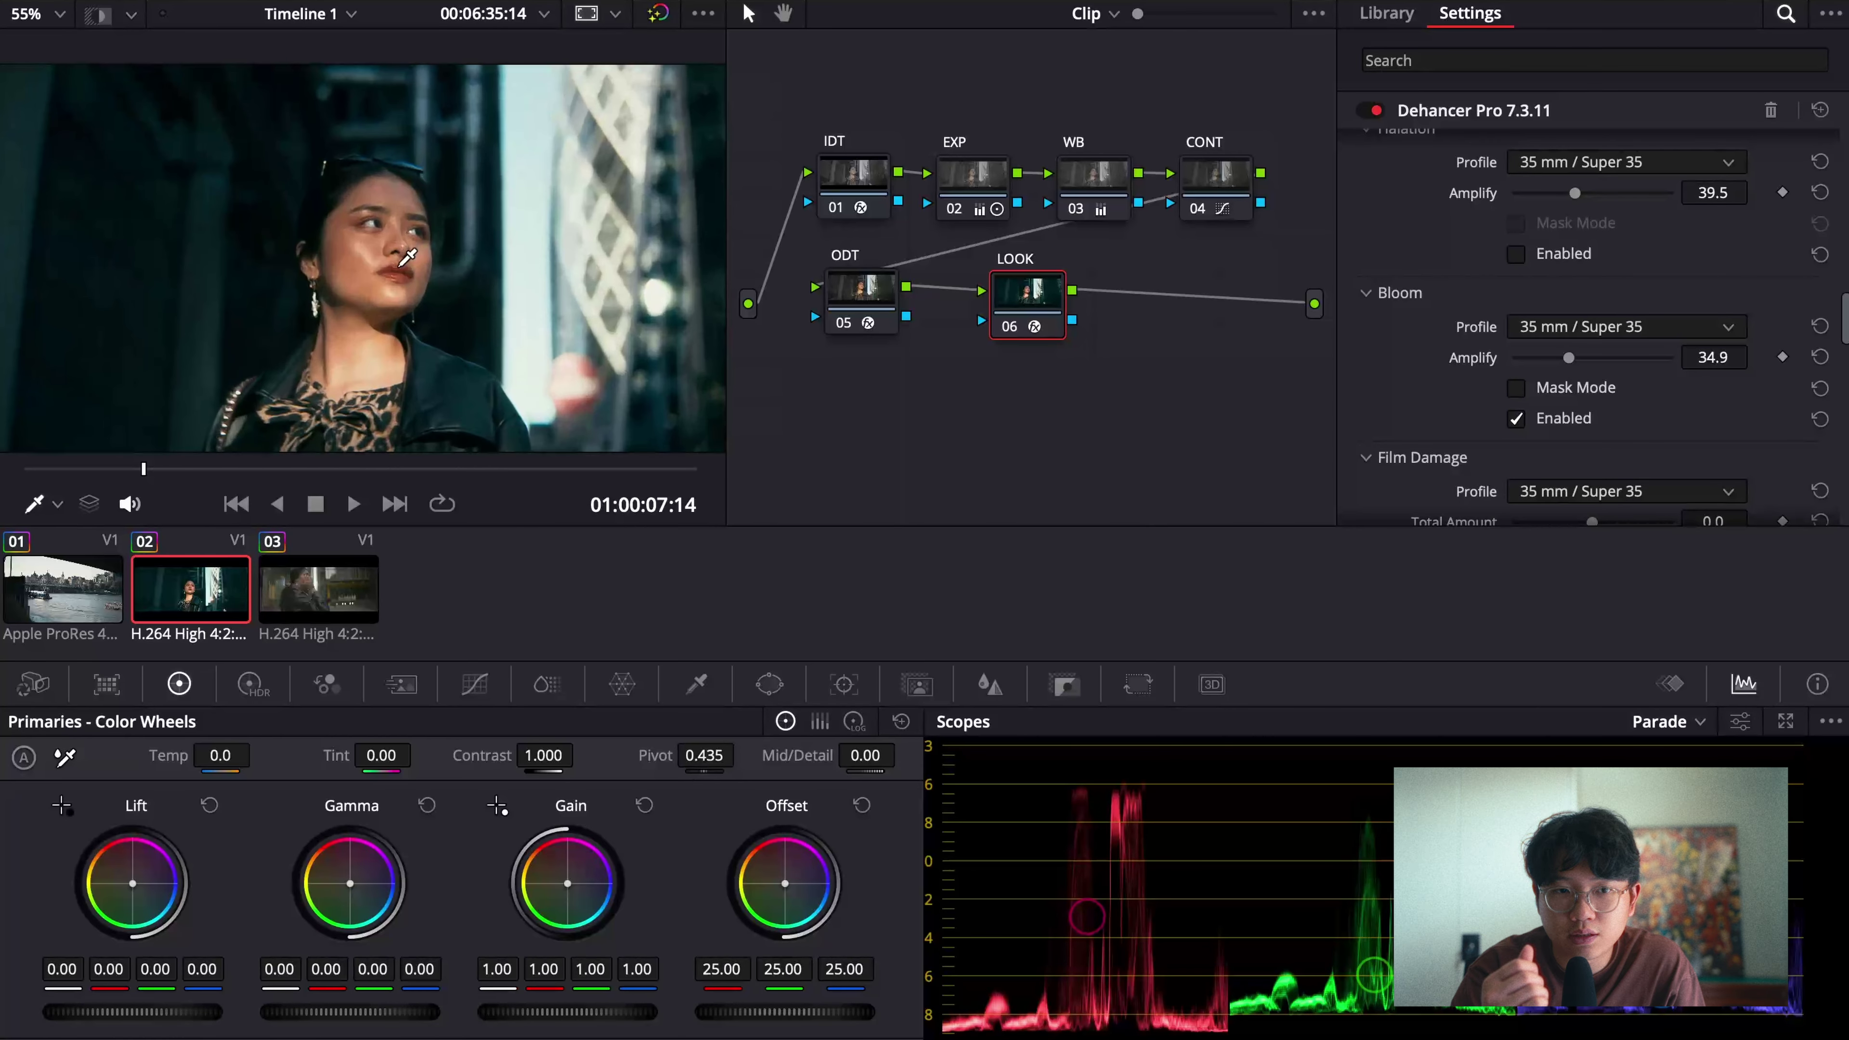
scroll(407, 256, "down", 4)
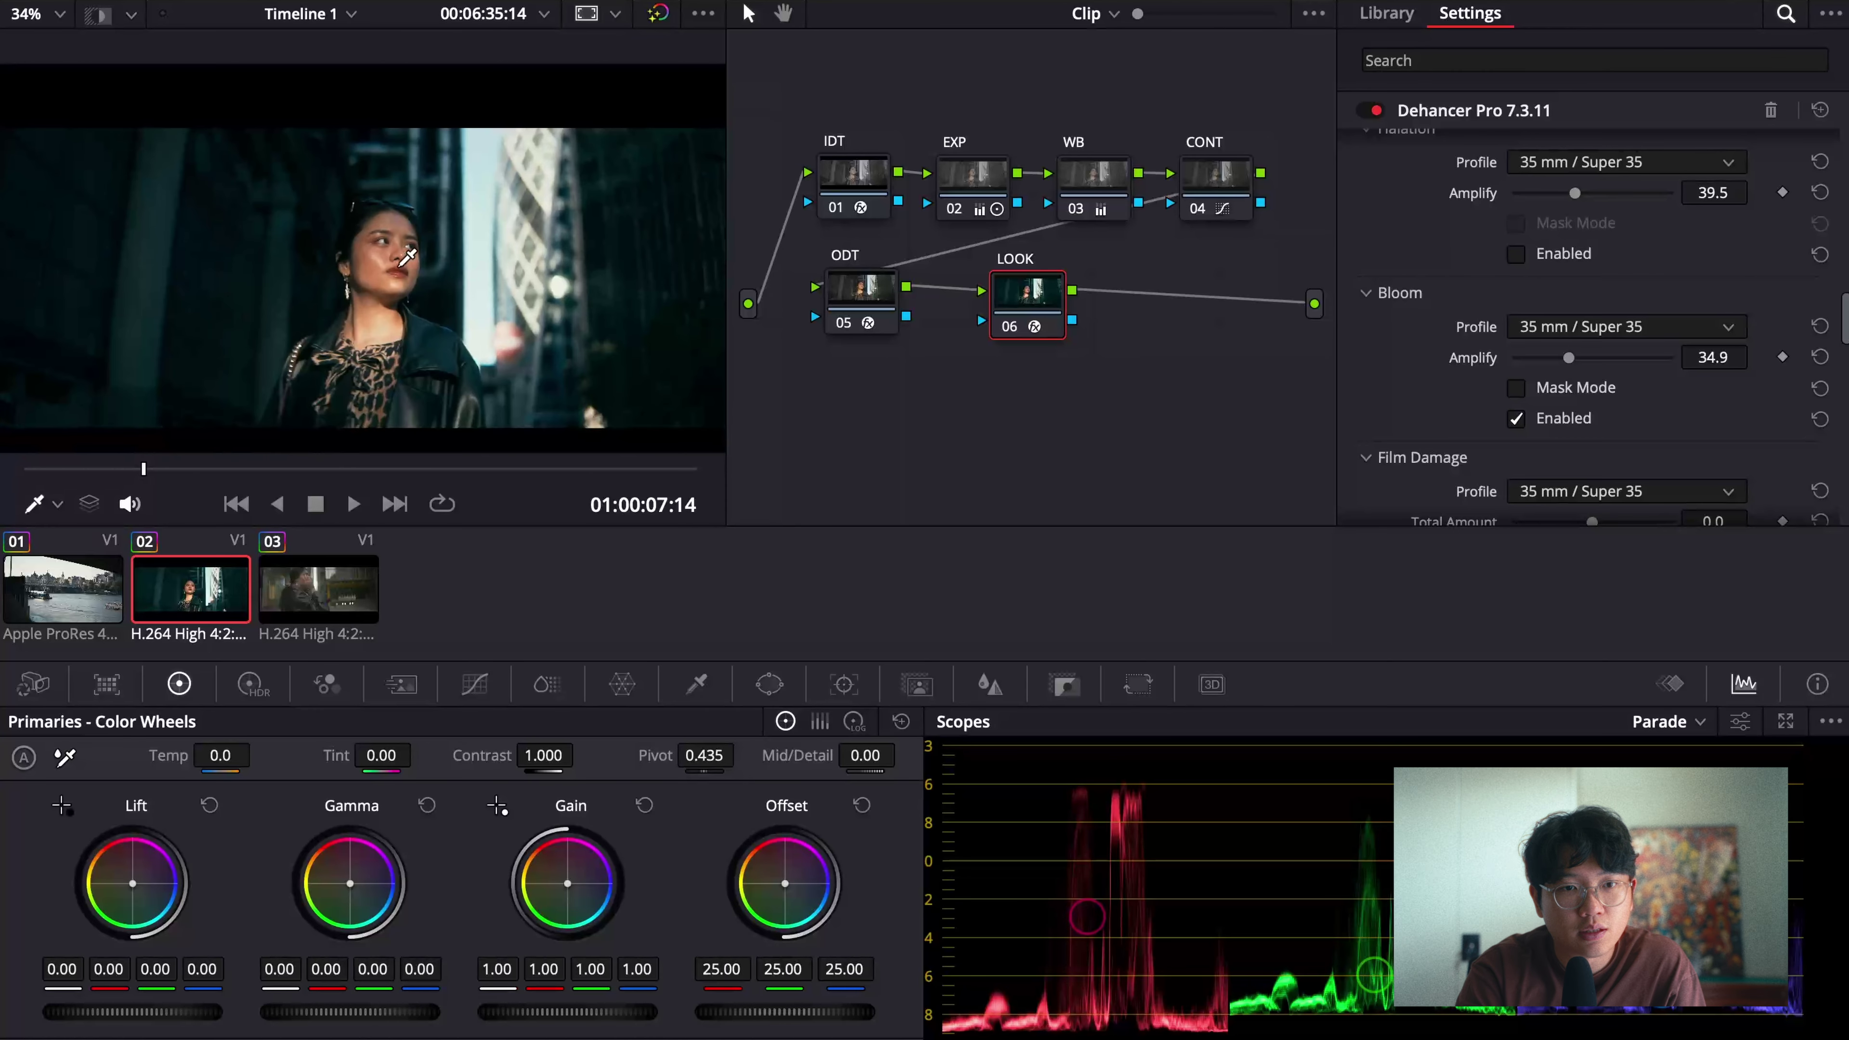
scroll(407, 256, "up", 1)
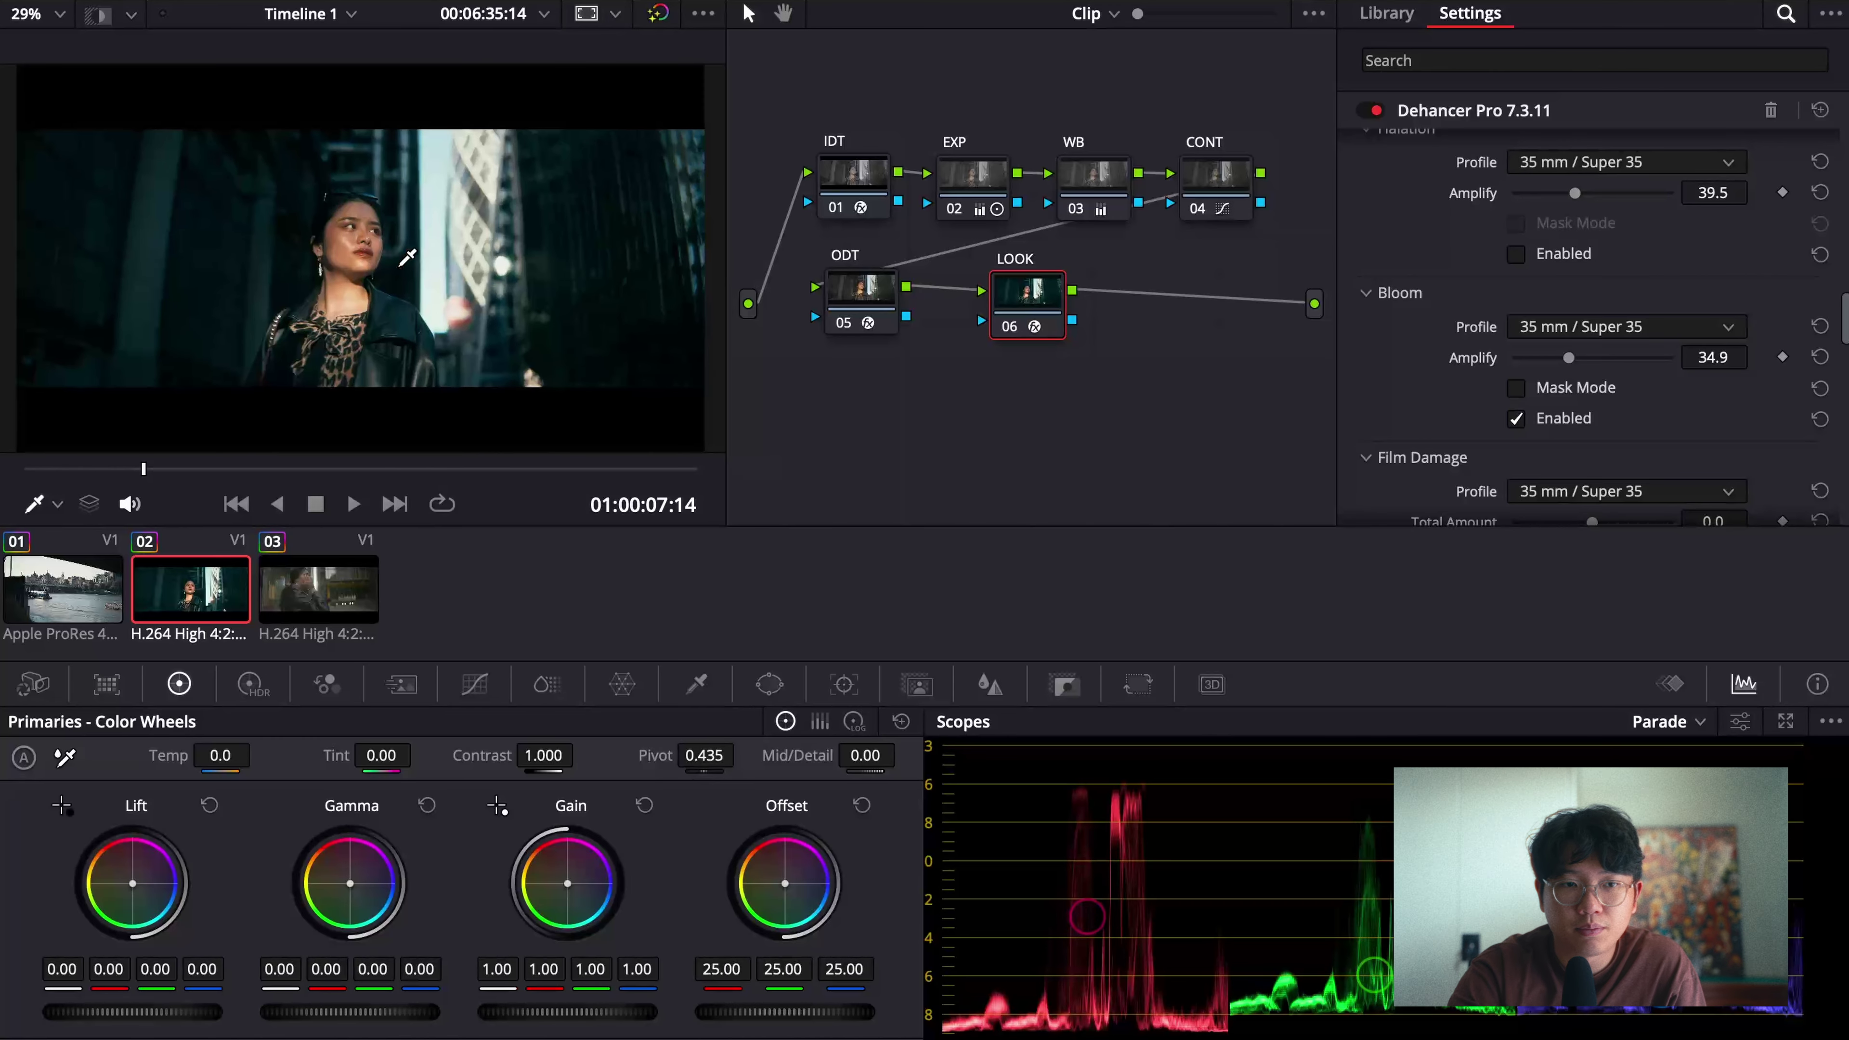
scroll(1539, 415, "down", 10)
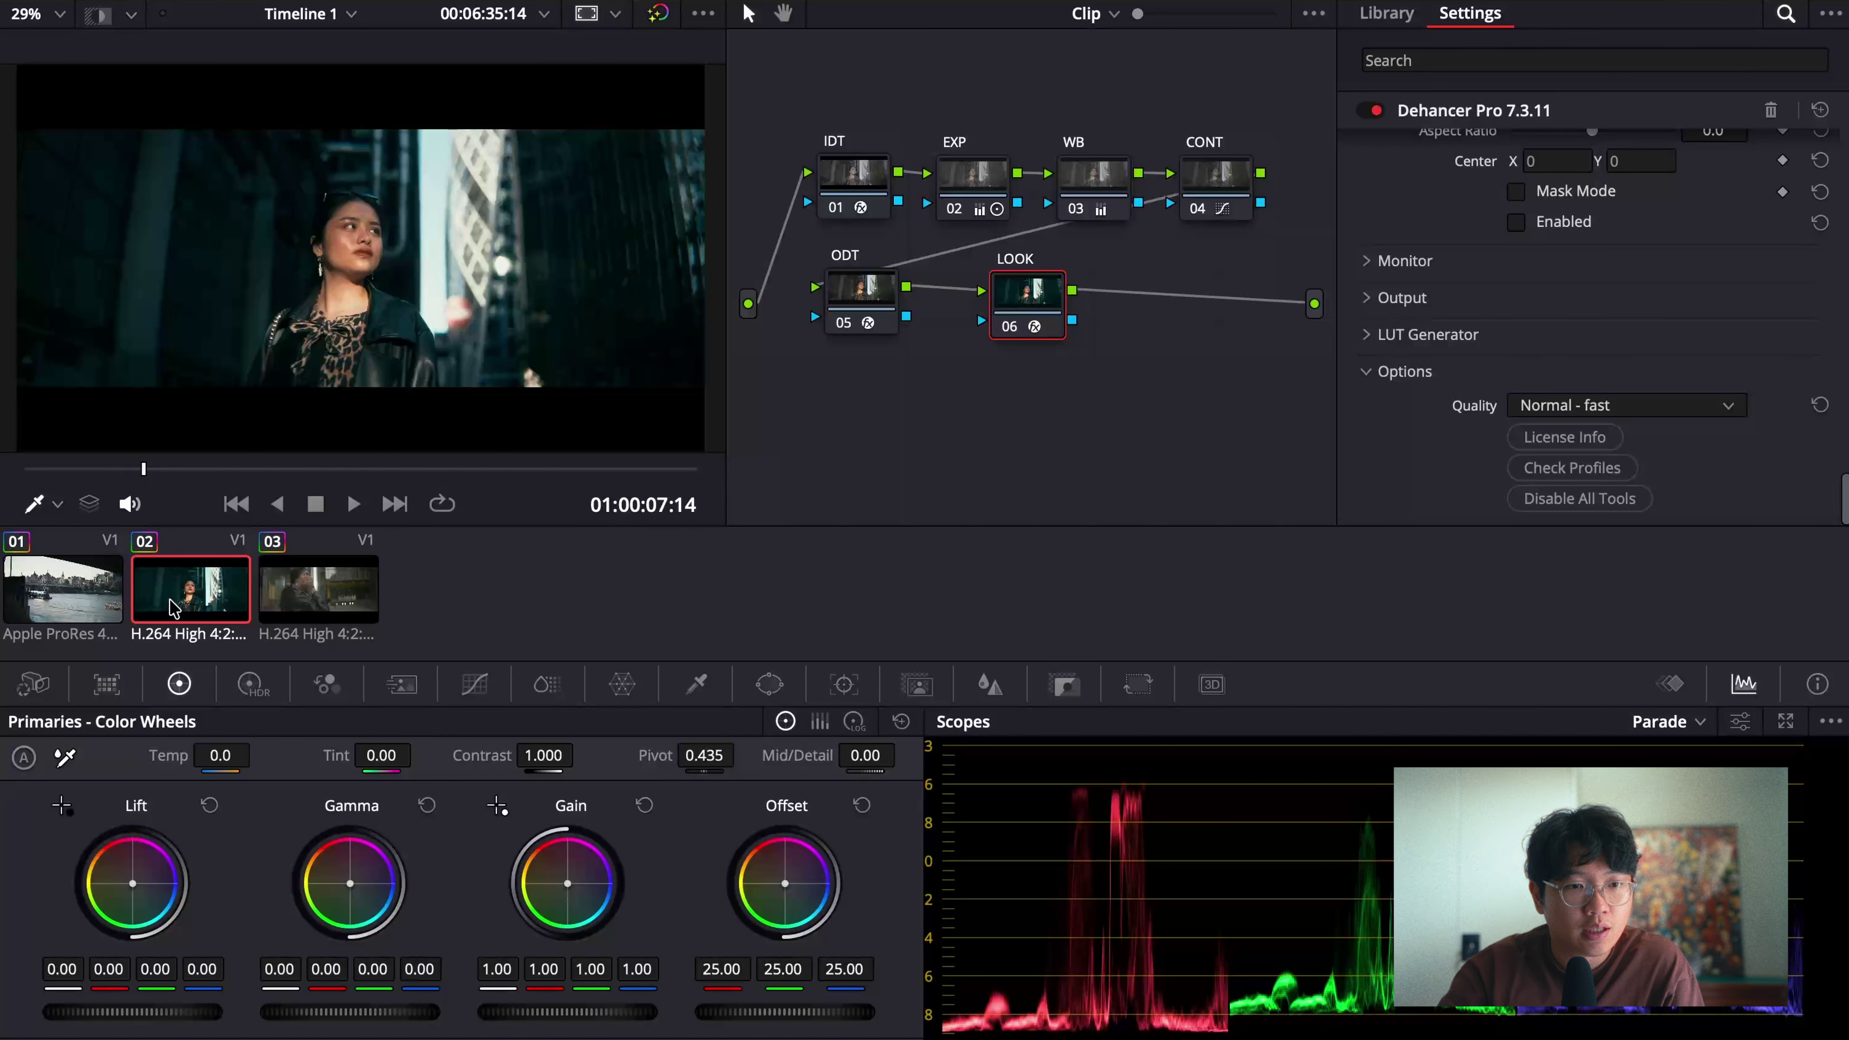
Step: Copy the portrait clip's LOOK node grade onto the third clip's LOOK node and show a frame further into that clip
left_click(319, 577)
left_click_drag(378, 470, 583, 468)
left_click(227, 570)
left_click(1015, 289)
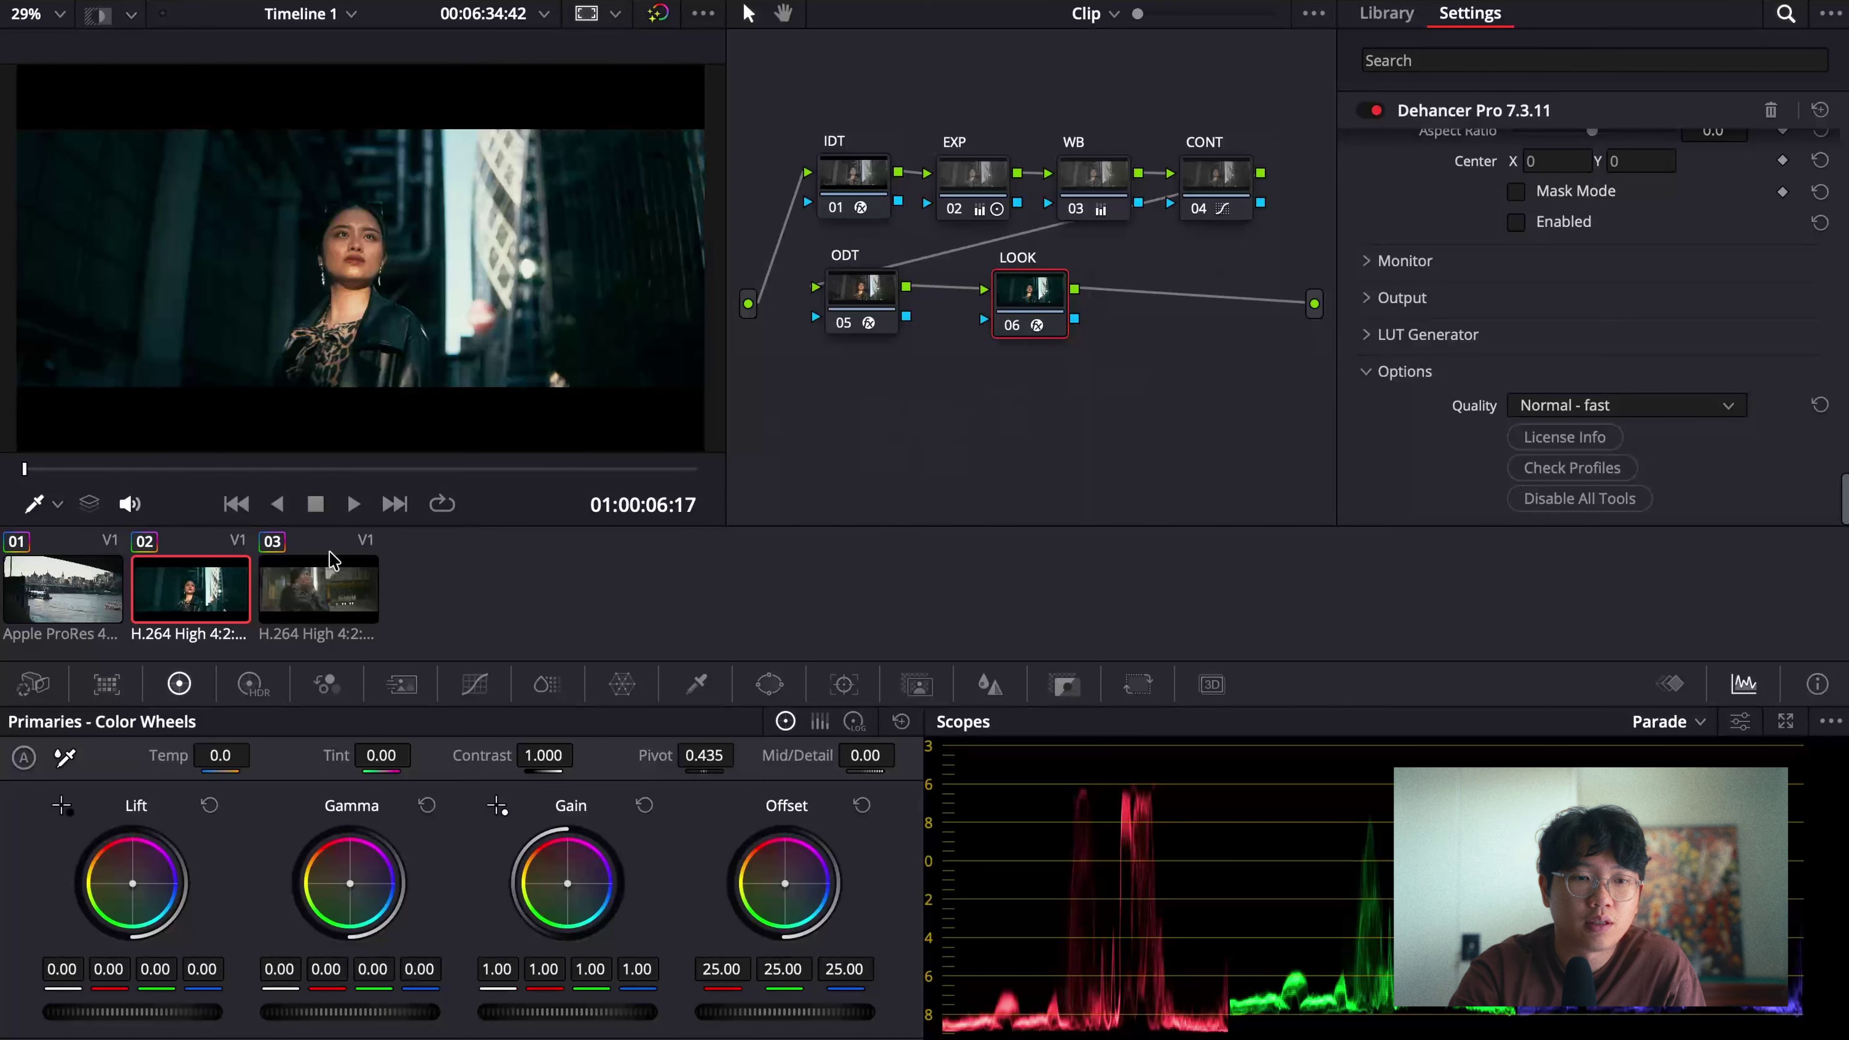
left_click(338, 579)
left_click(1087, 307)
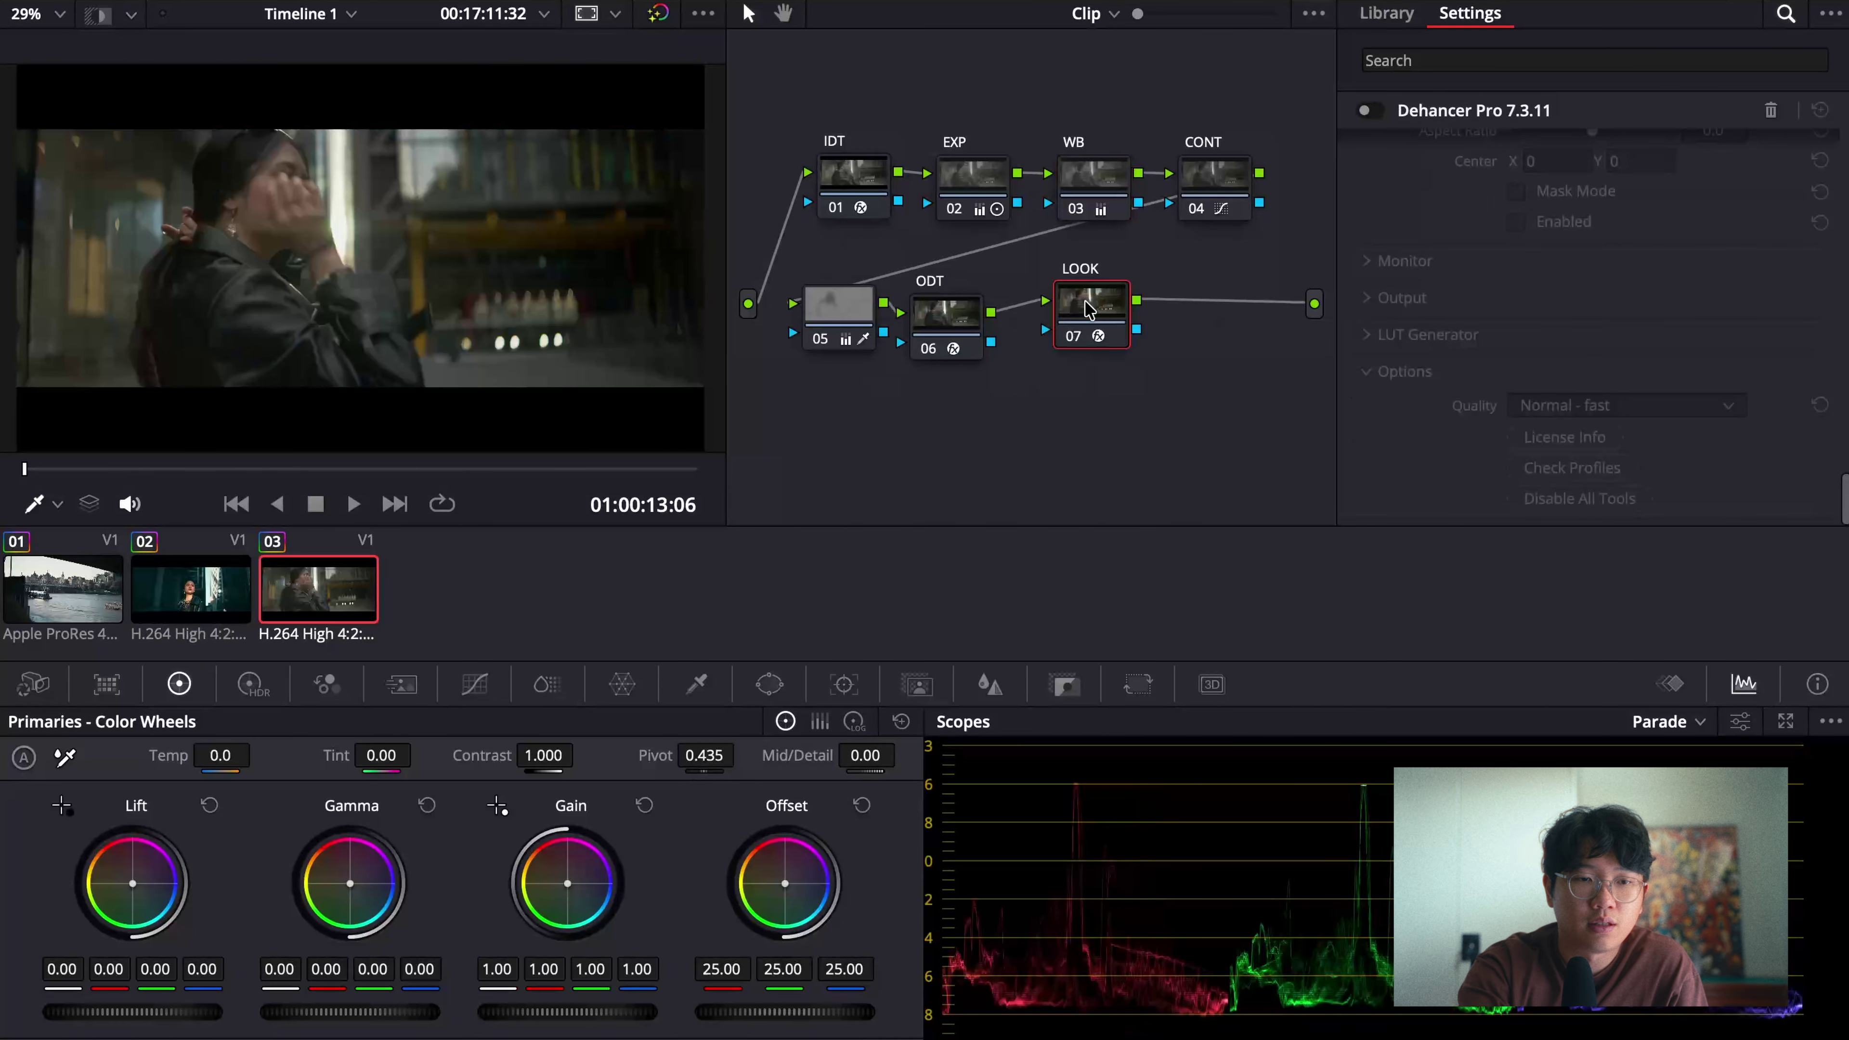
left_click_drag(331, 470, 491, 482)
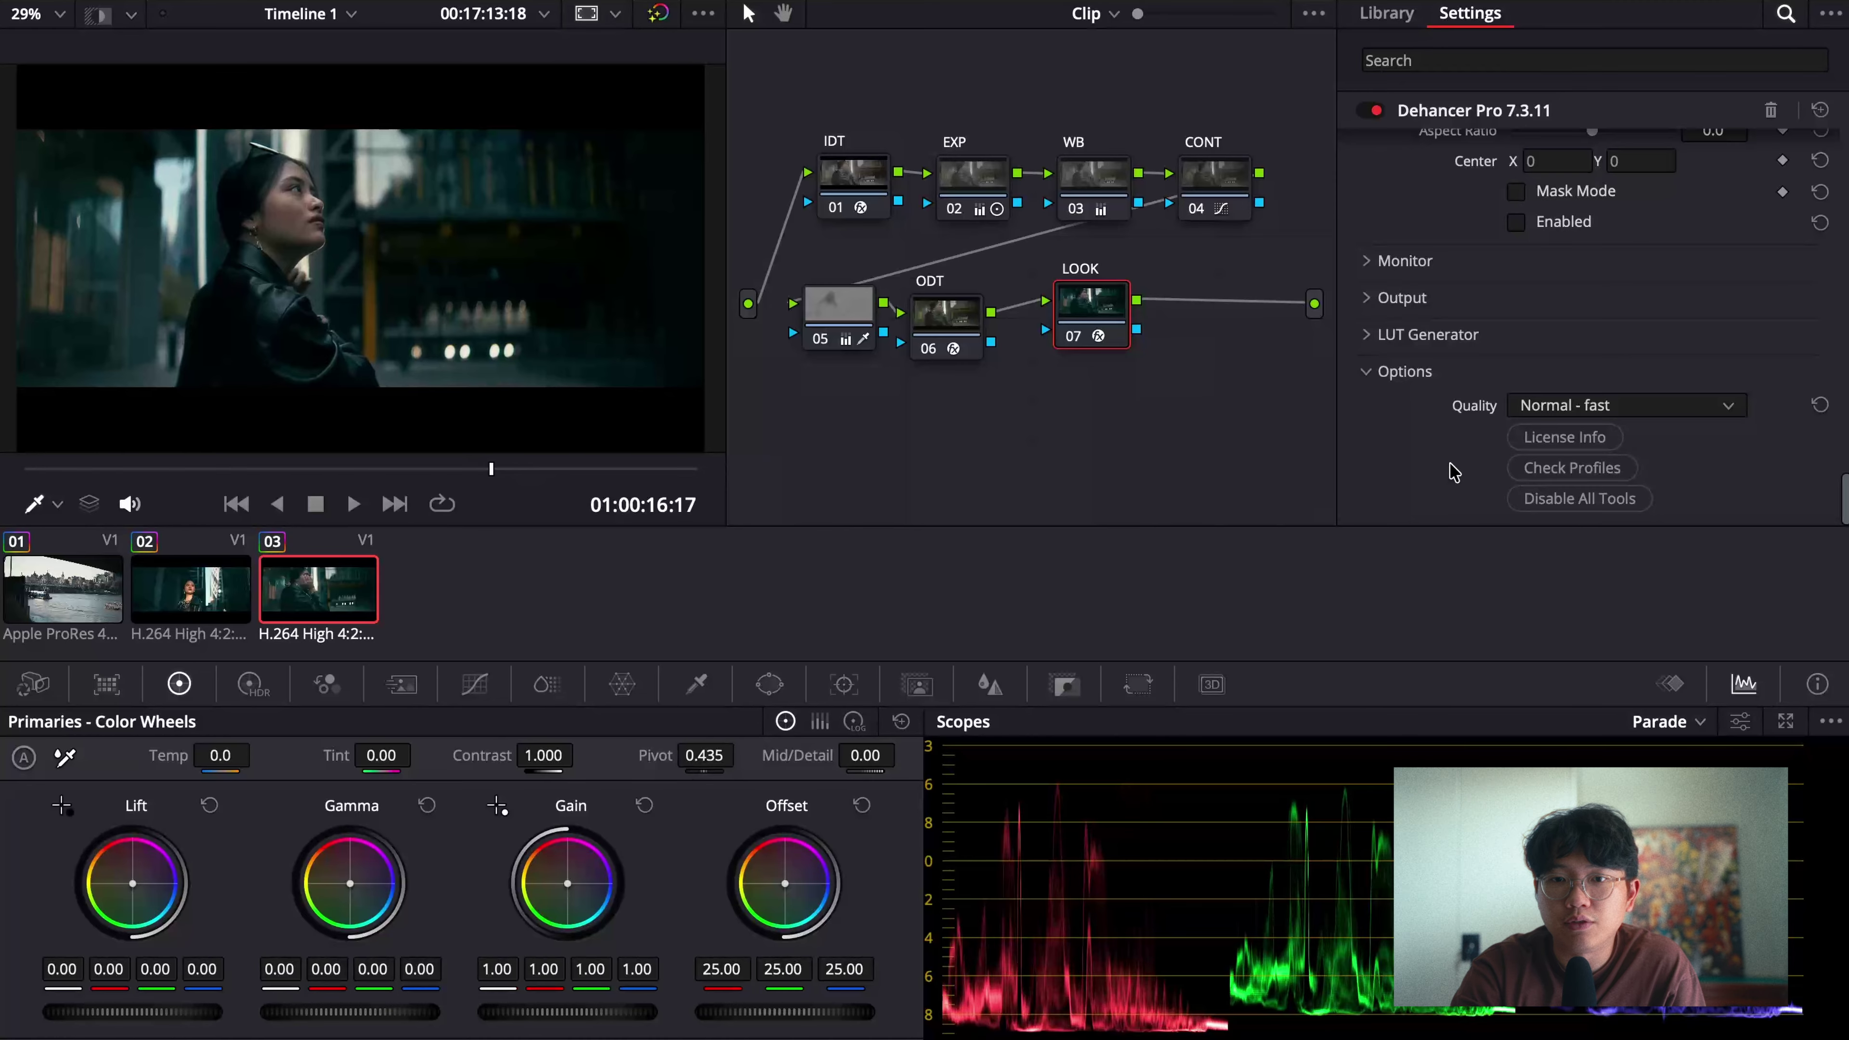
Step: Set the third clip's Film profile to Kodak Vision3 50D
scroll(1449, 464, "up", 15)
scroll(1445, 350, "up", 15)
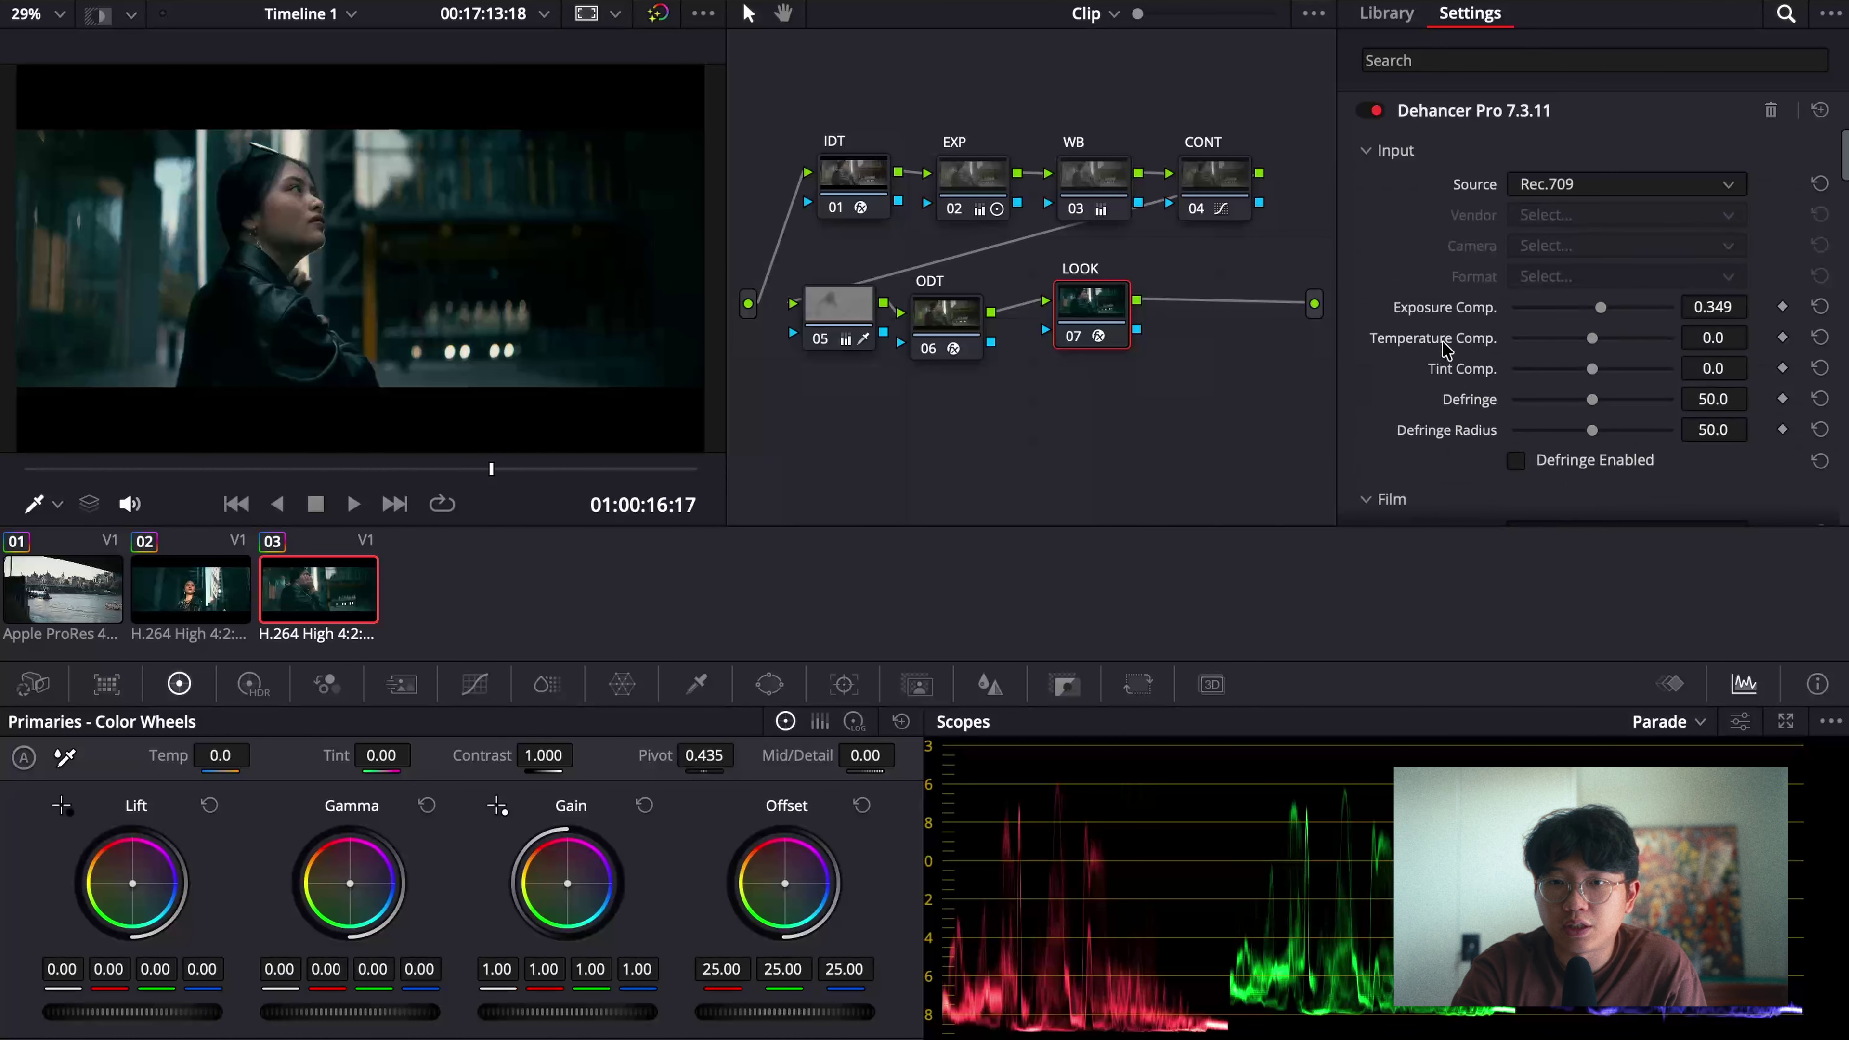
scroll(1445, 349, "down", 4)
left_click(1616, 353)
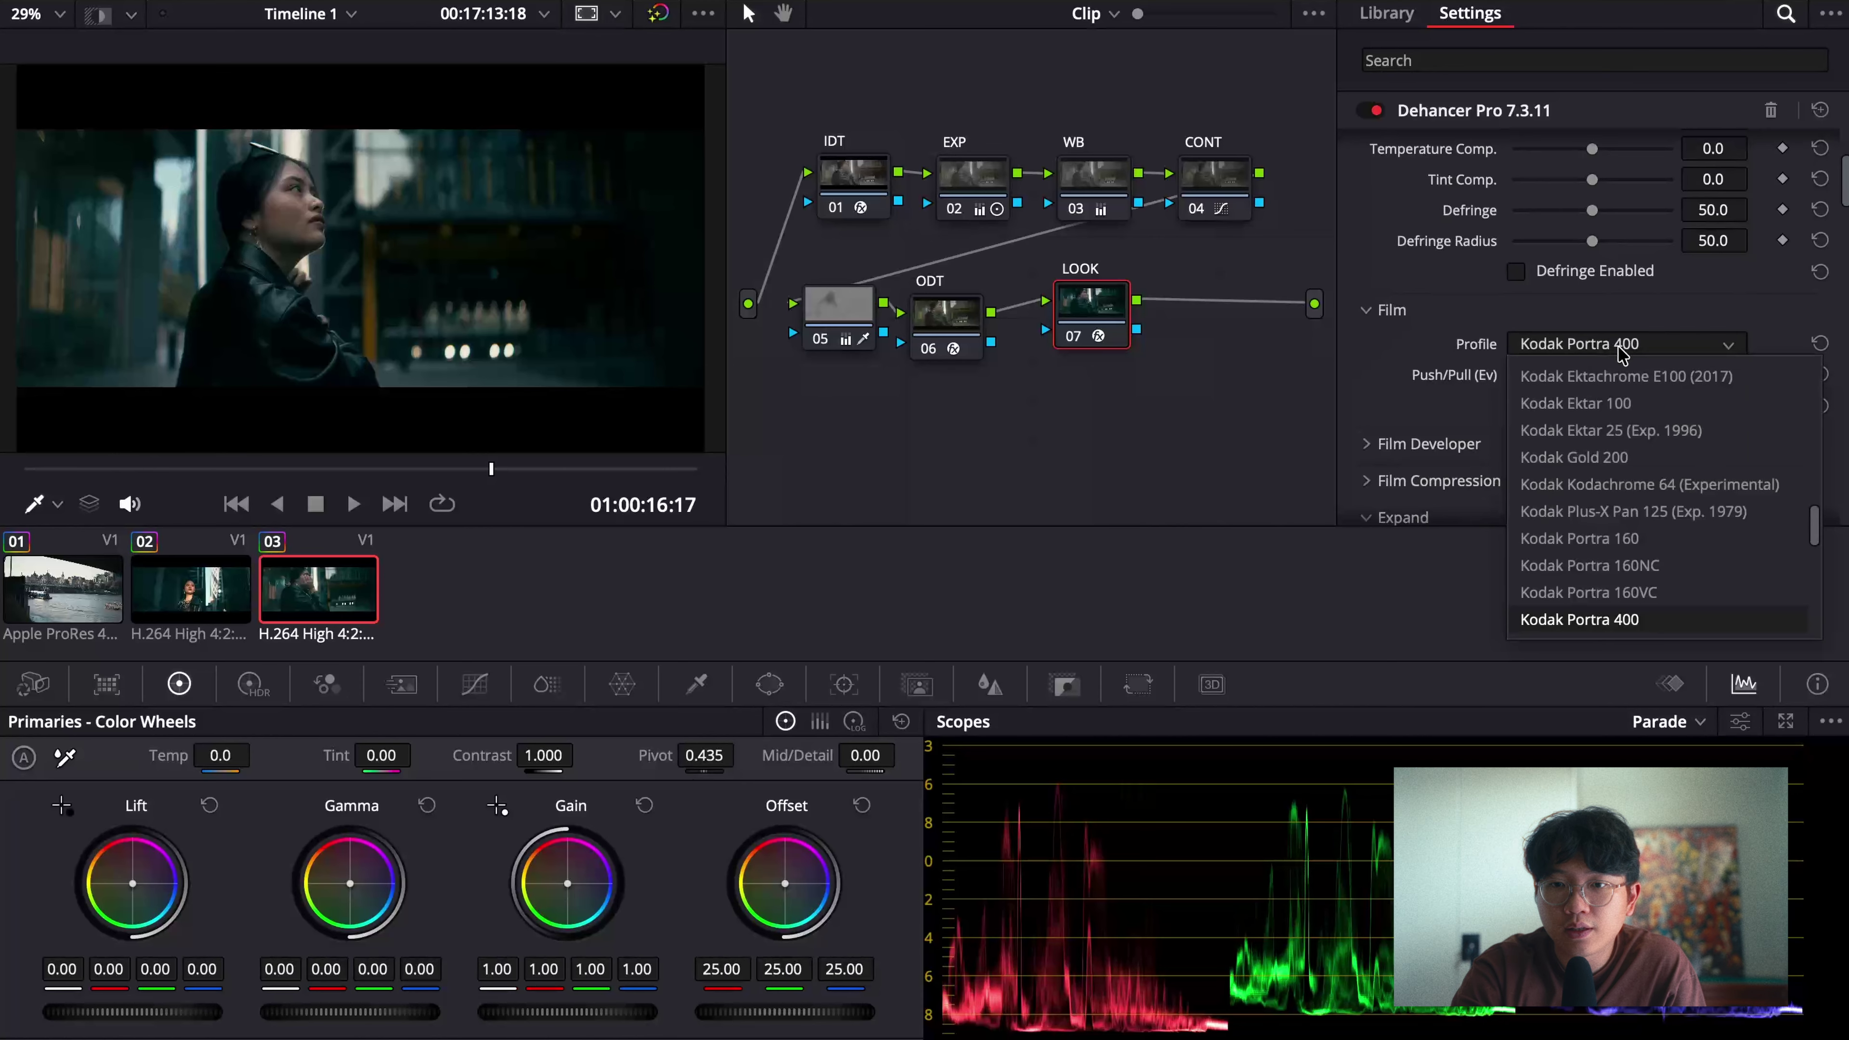
scroll(1656, 510, "down", 1)
scroll(1661, 529, "down", 1)
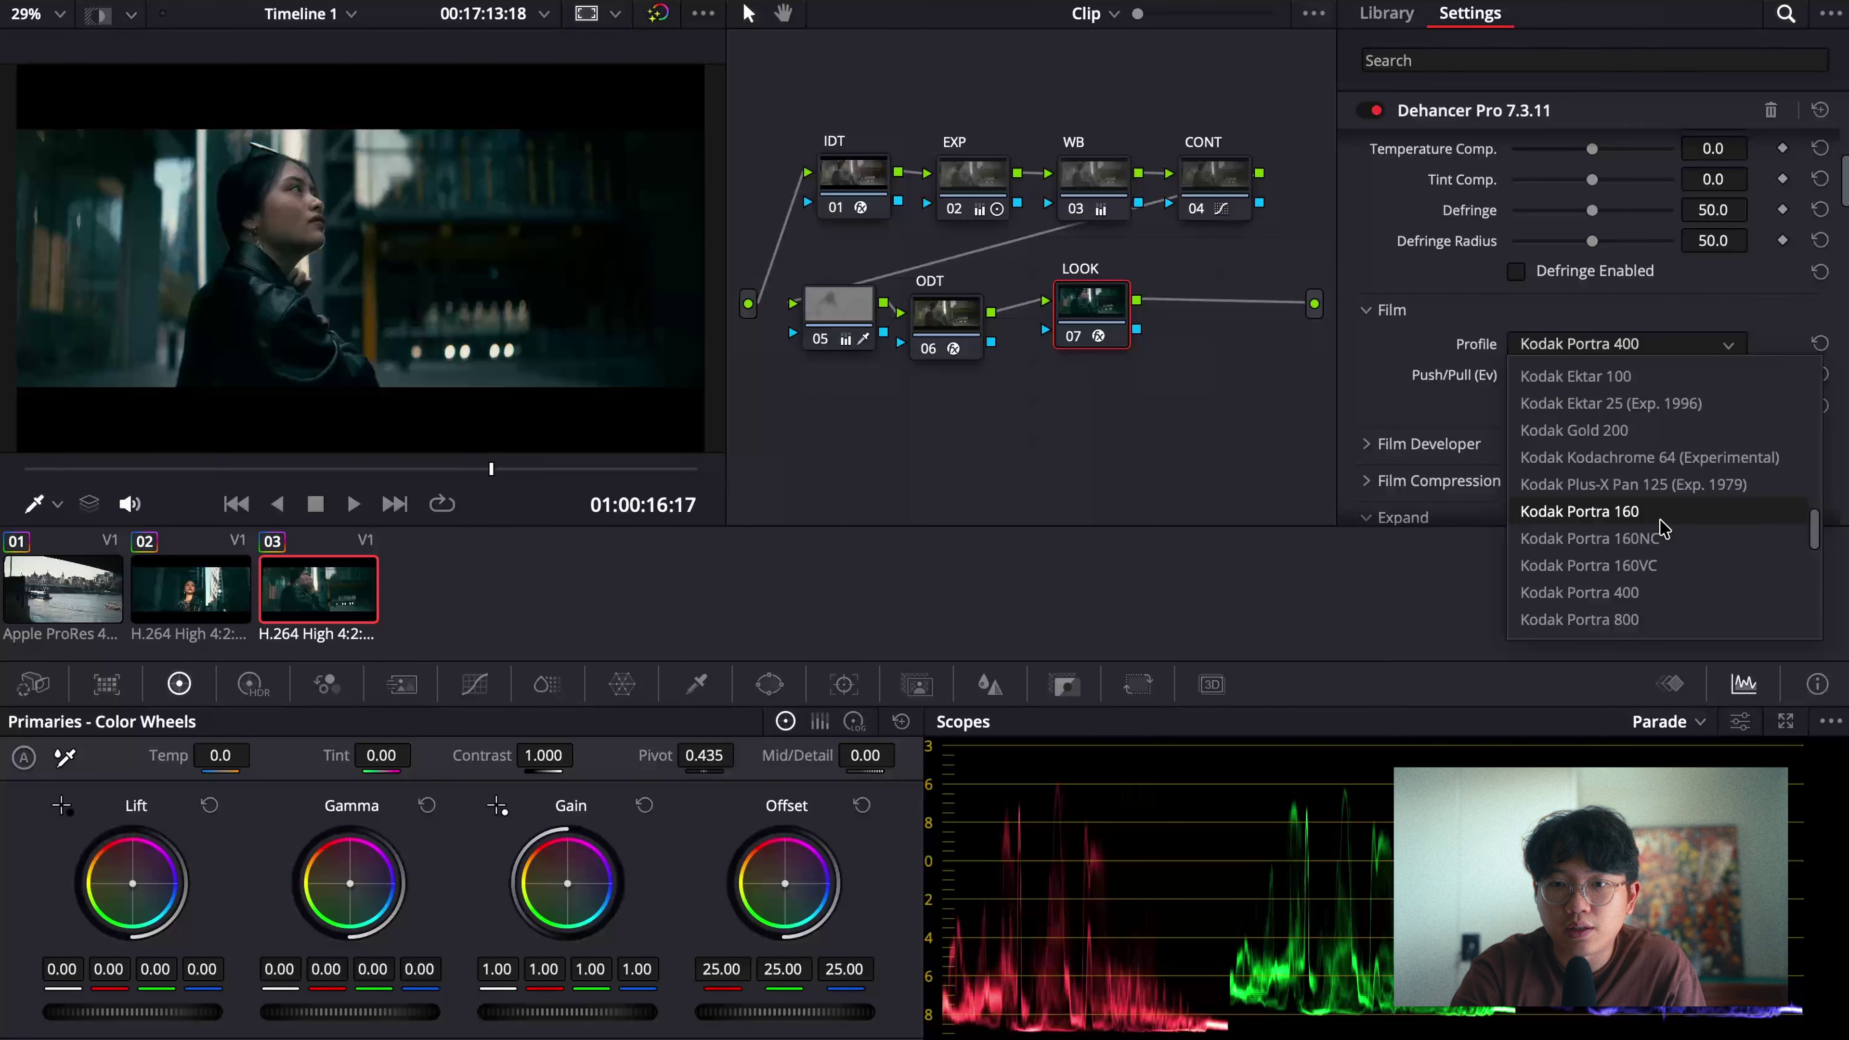
left_click(1602, 428)
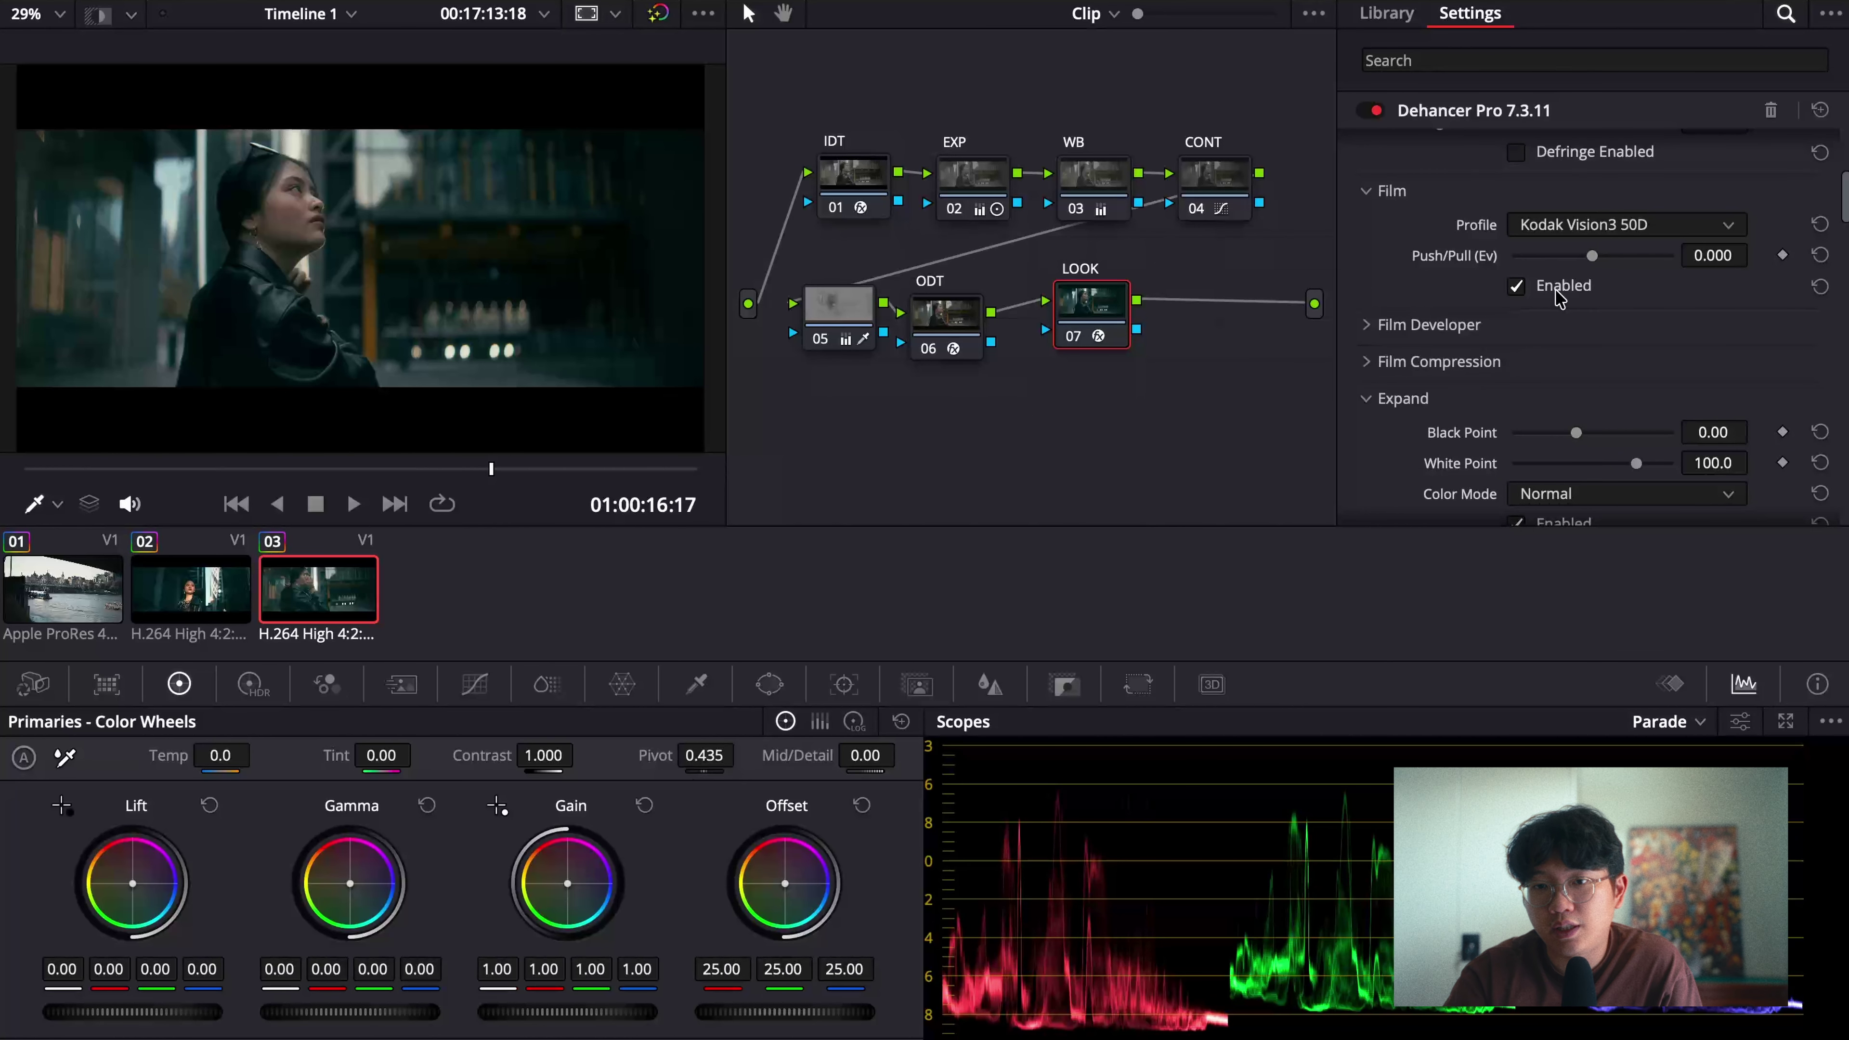
Step: Set the third clip's Print profile to Kodak 2383 Print Film and raise the Print Exposure to about -0.070
scroll(1687, 354, "down", 4)
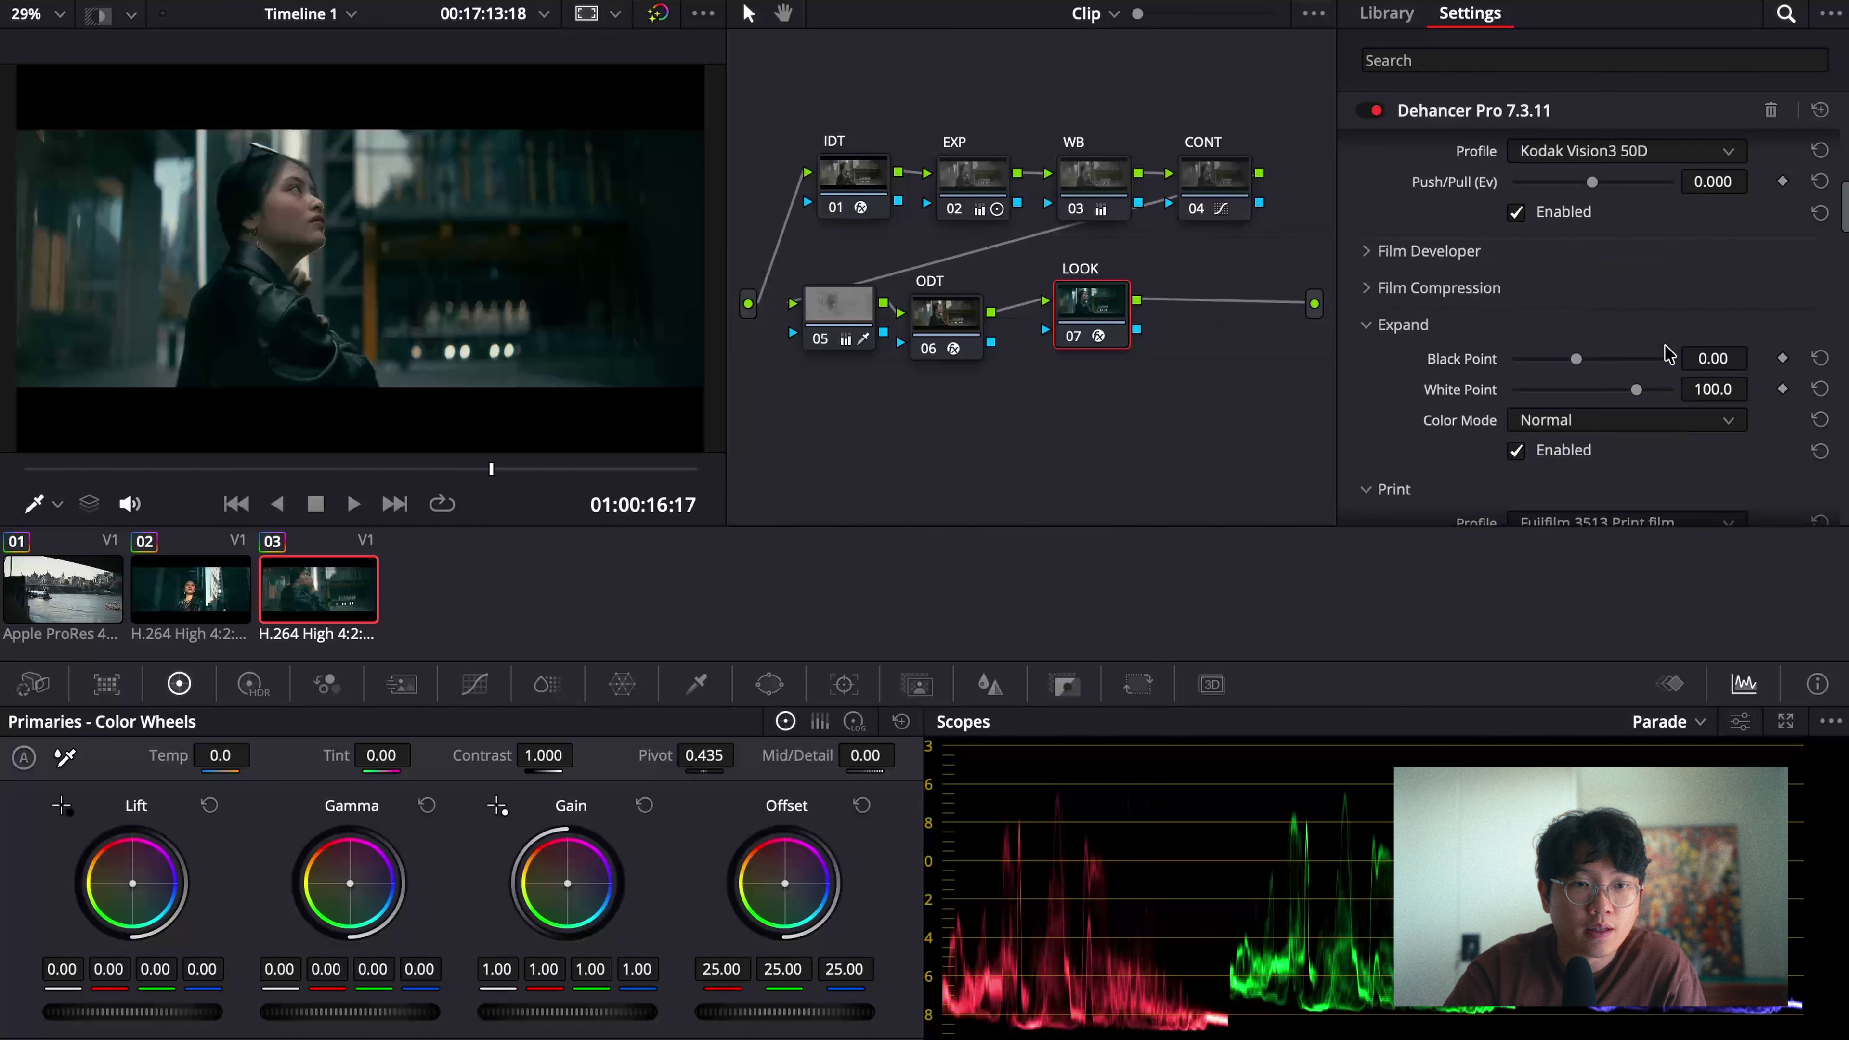
left_click(1660, 305)
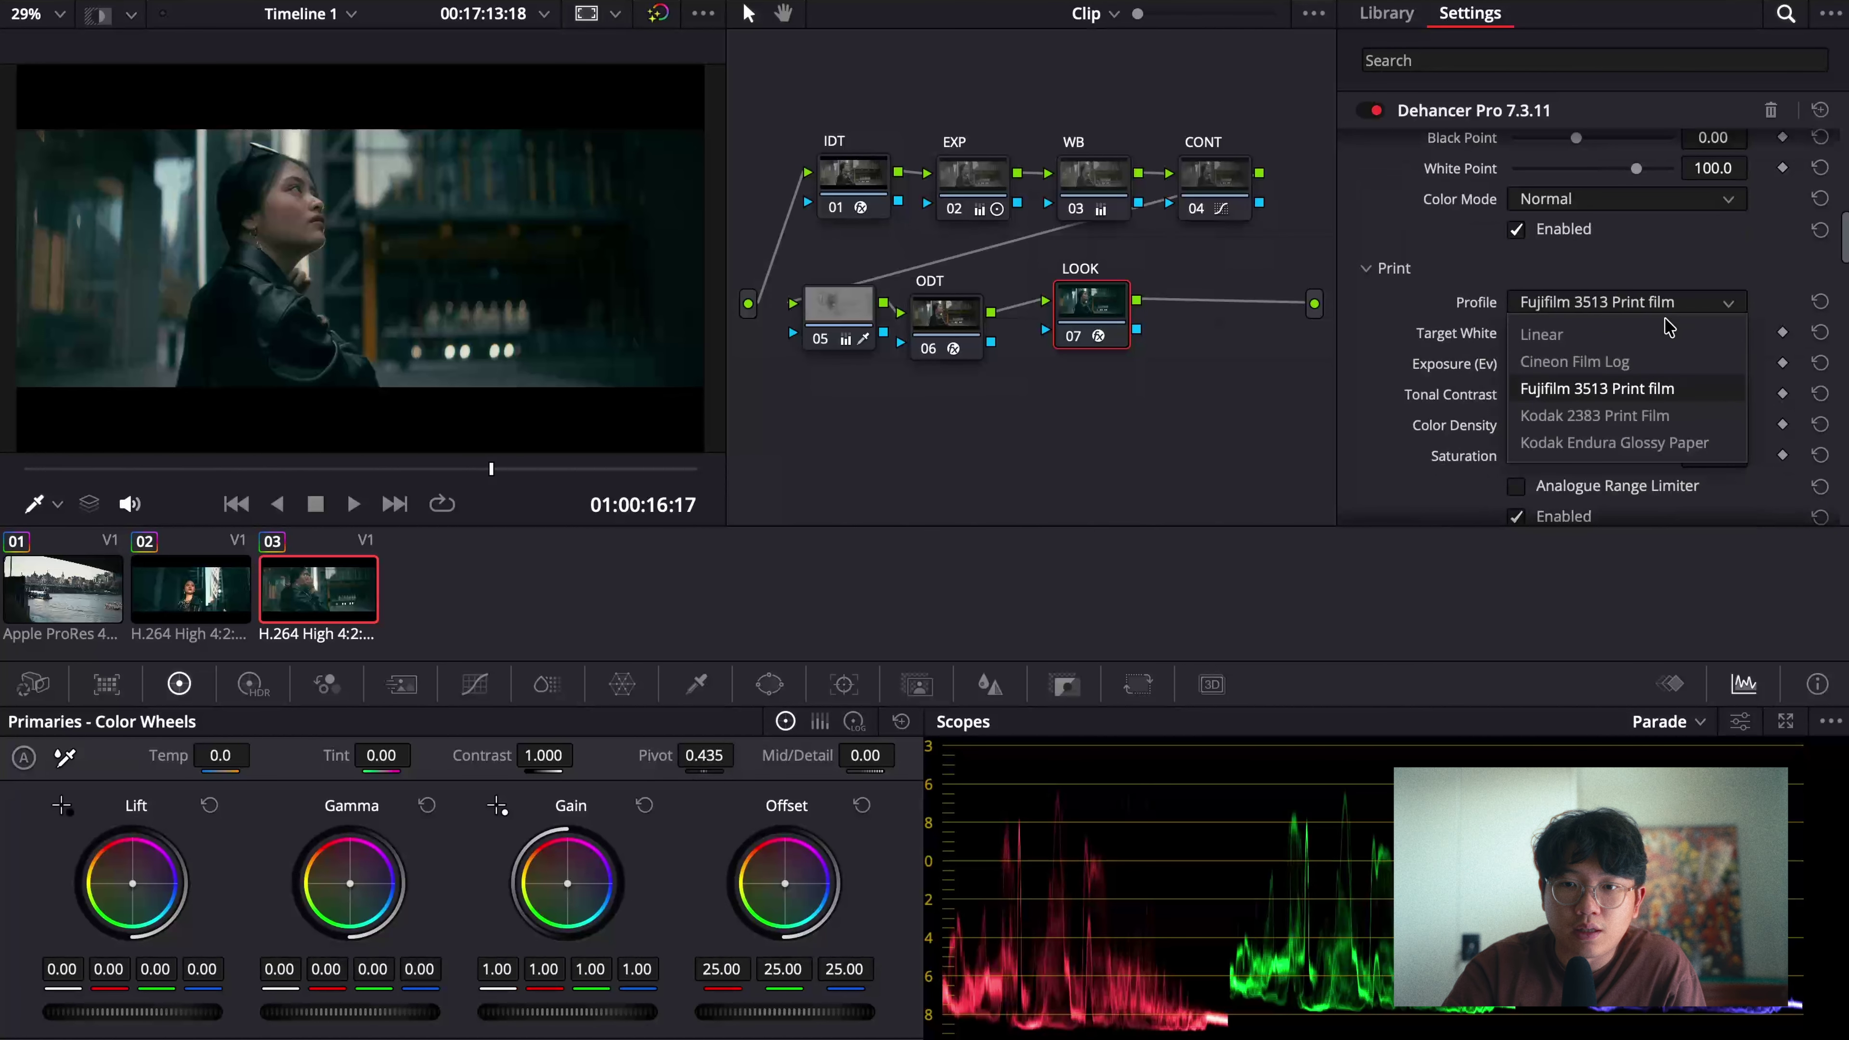
left_click(1703, 422)
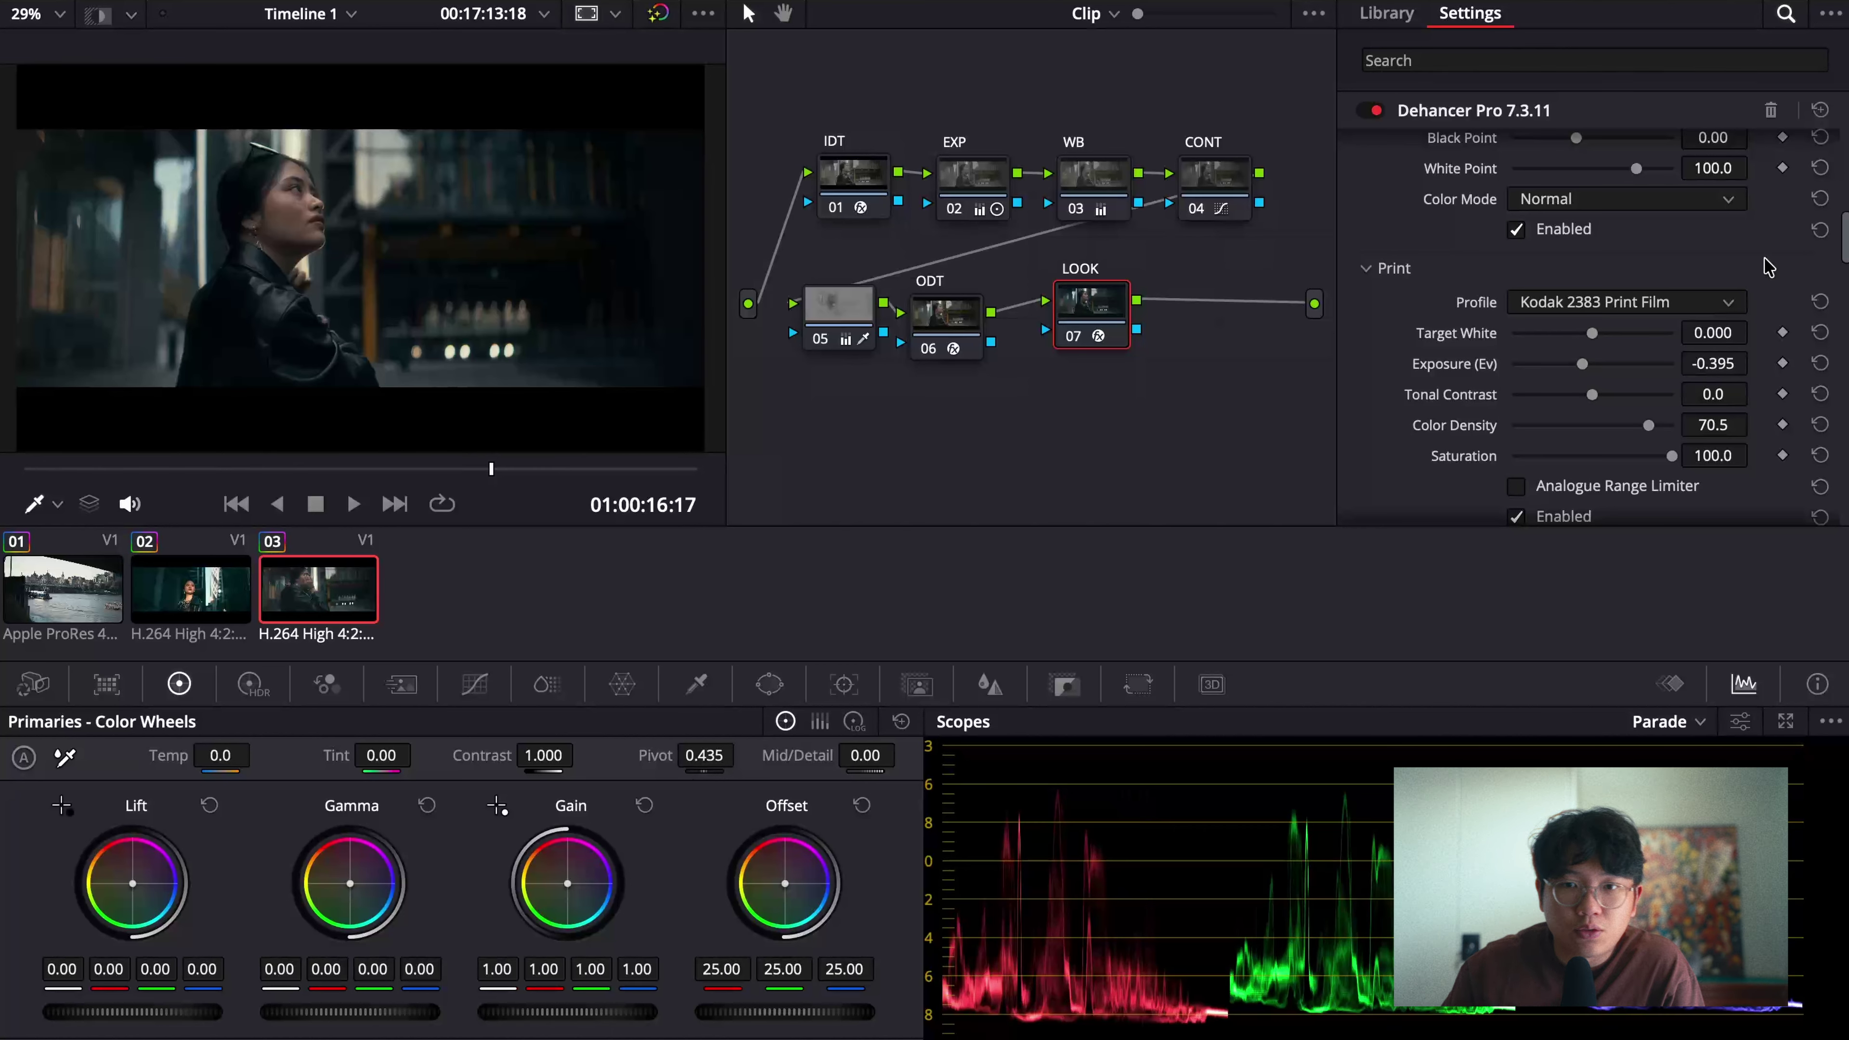
scroll(1766, 262, "up", 6)
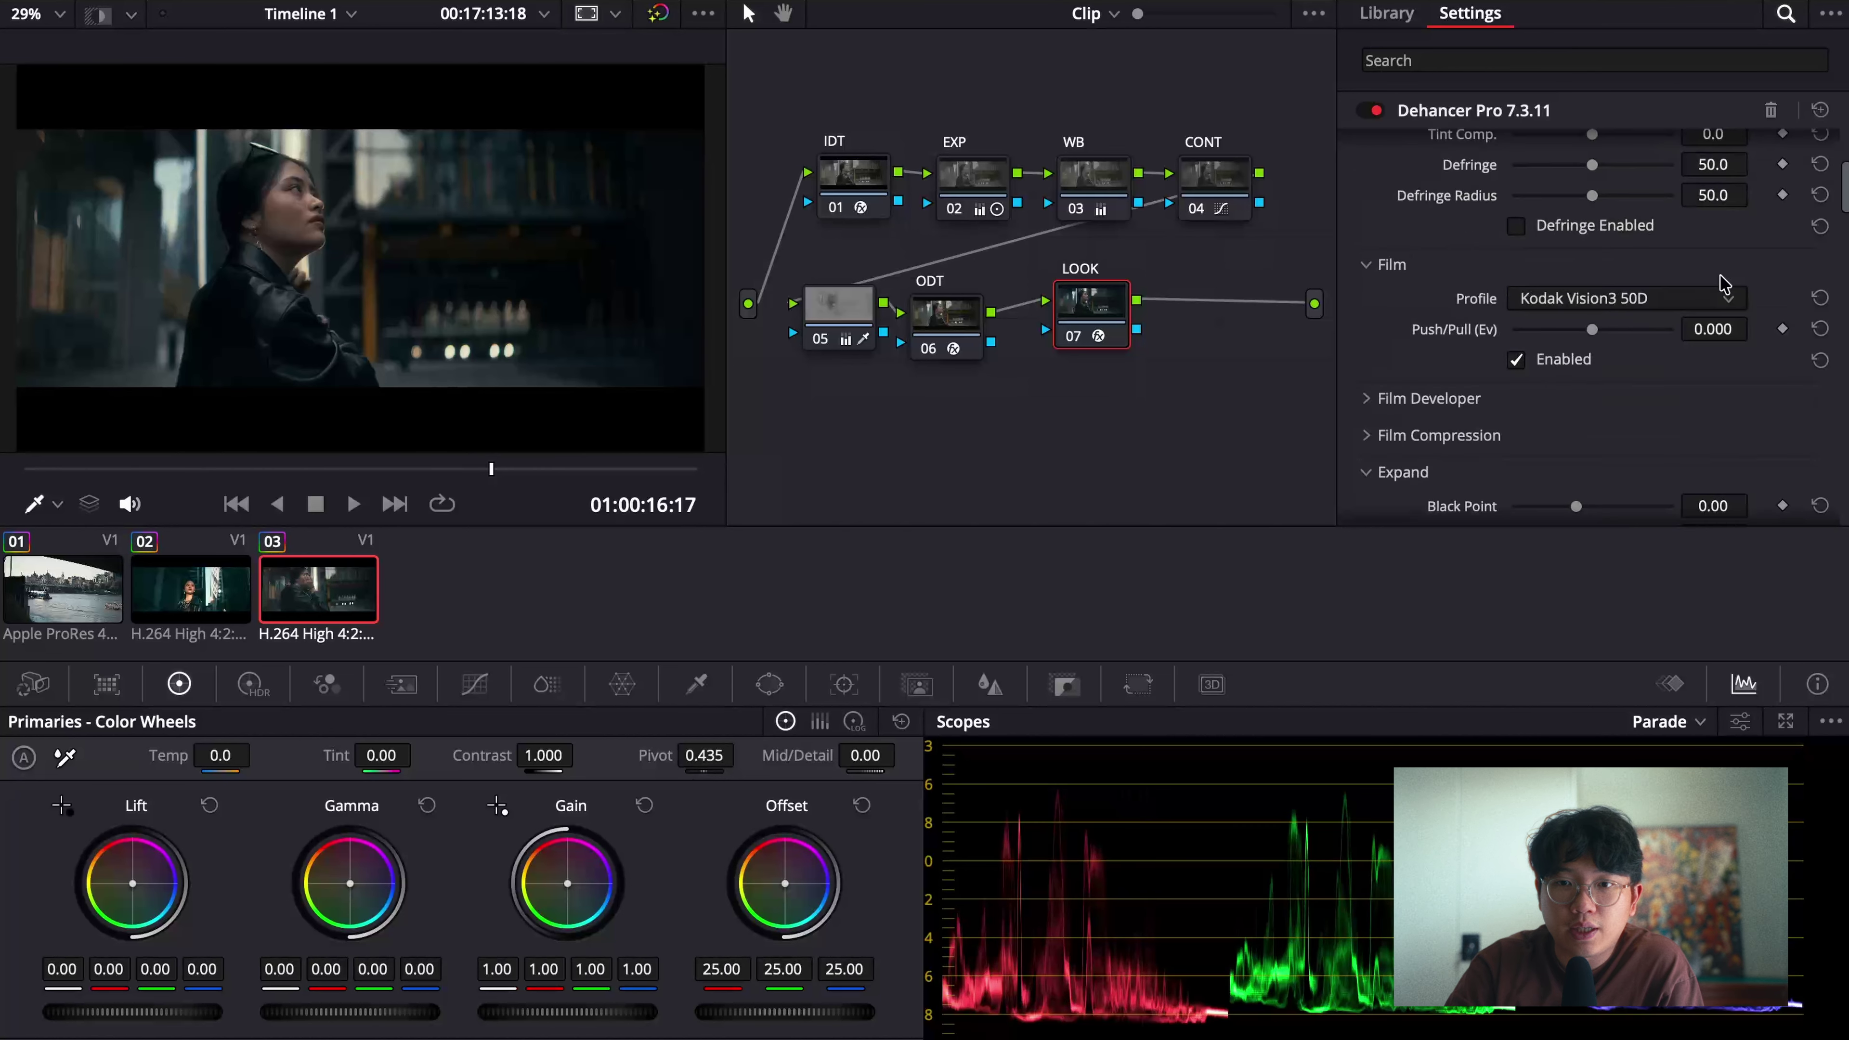
scroll(1724, 286, "down", 4)
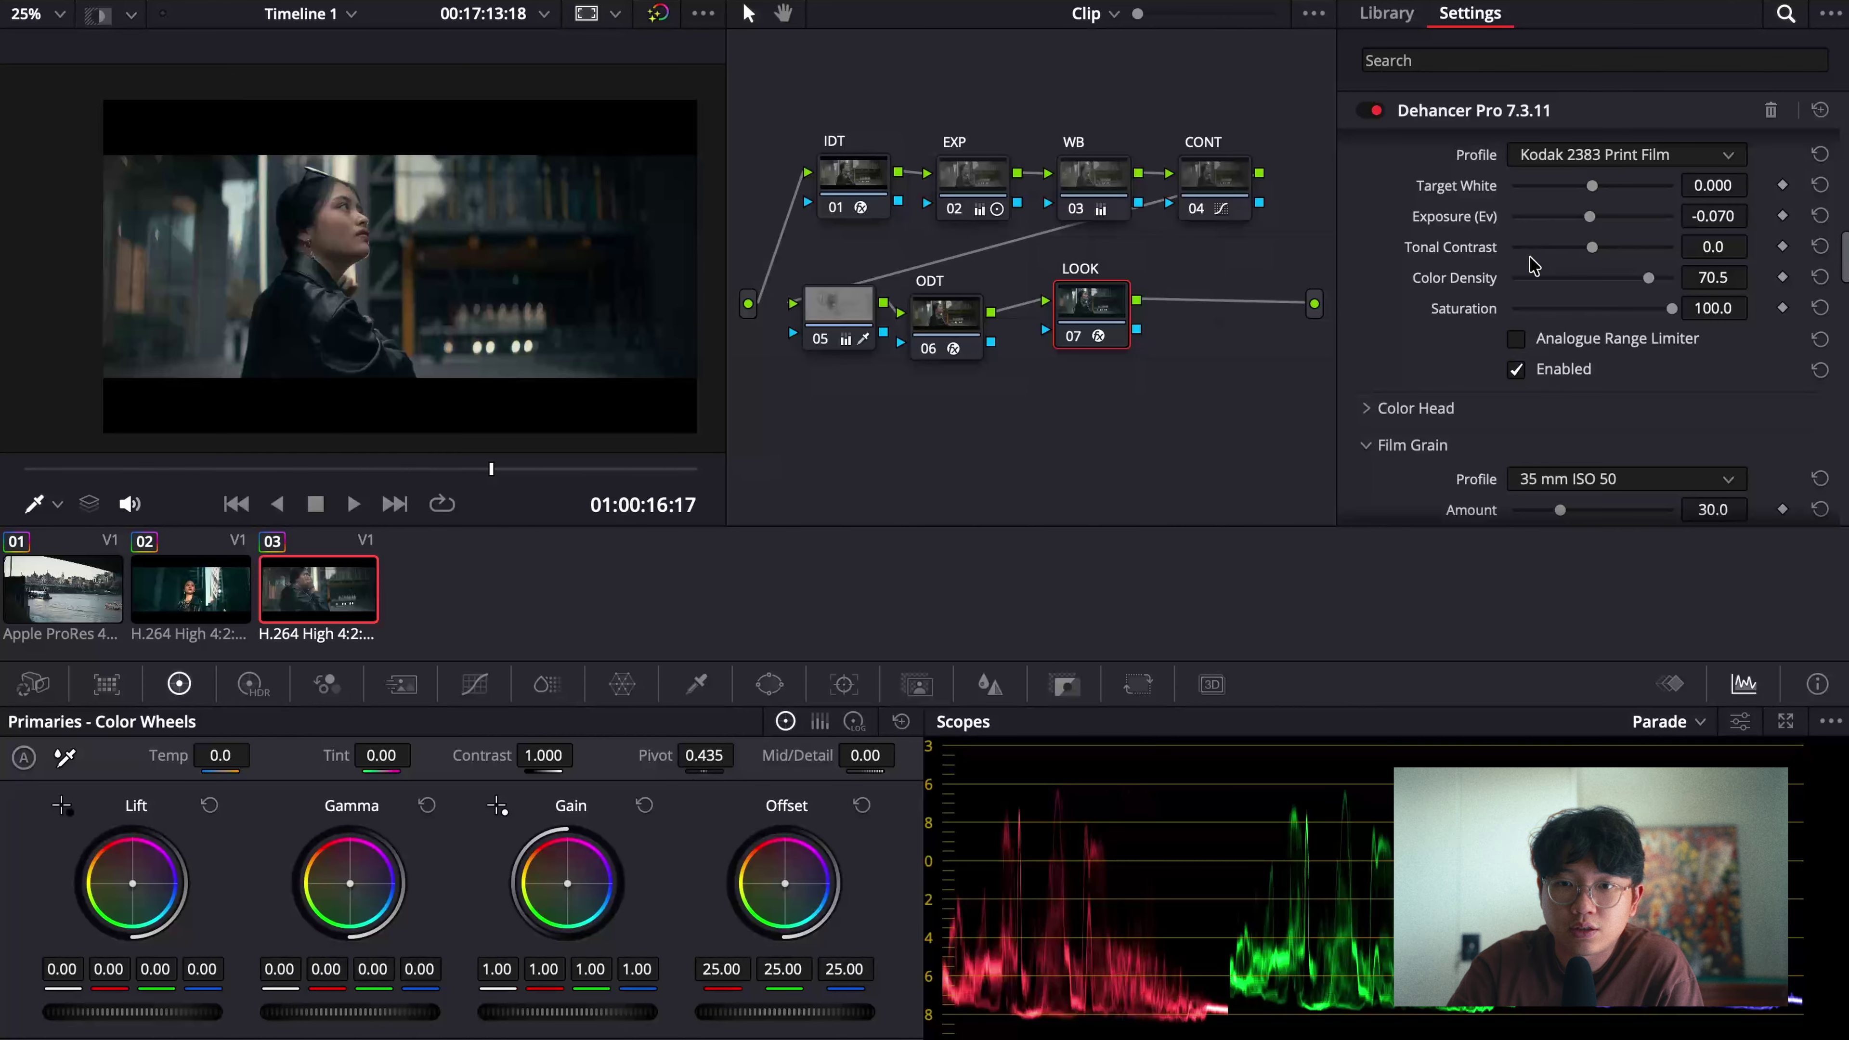
Step: Set the third clip's Film Grain profile to 65 mm ISO 50
scroll(1532, 270, "down", 2)
left_click(1638, 405)
left_click(1611, 372)
scroll(1611, 373, "down", 4)
left_click(1628, 261)
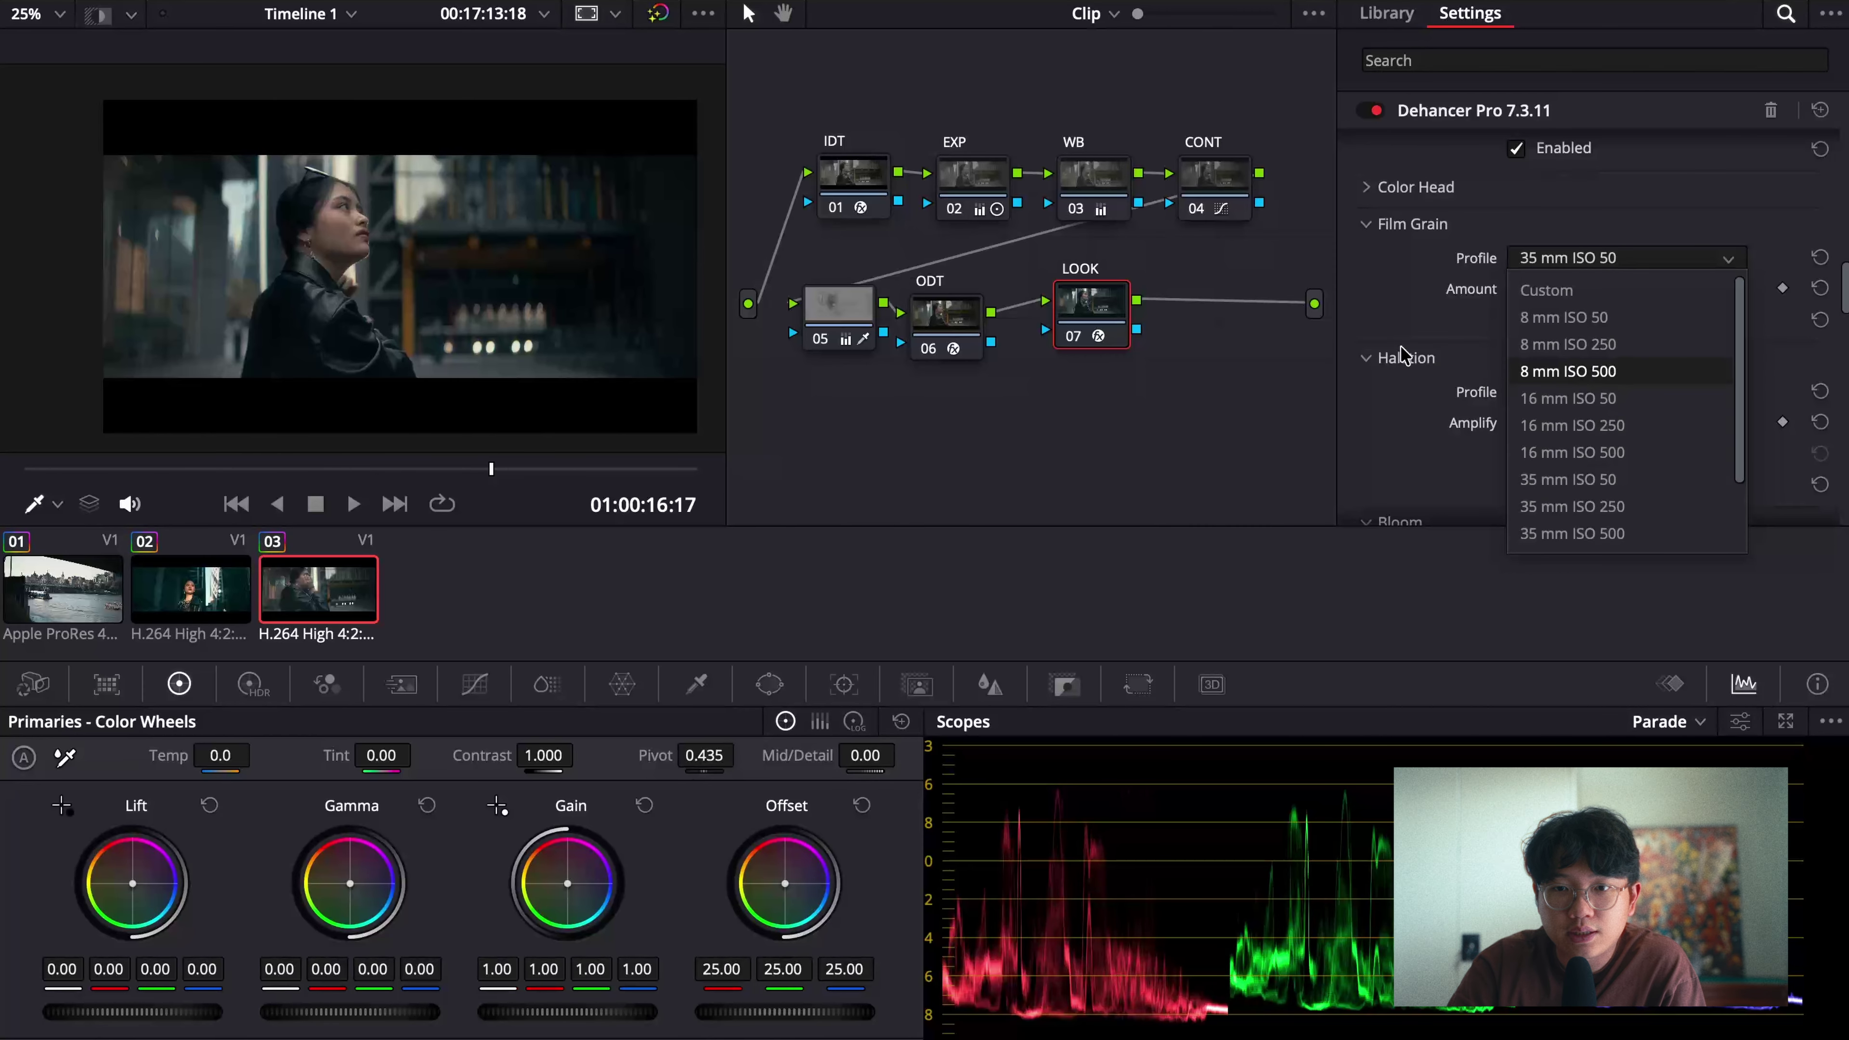
scroll(1630, 386, "down", 1)
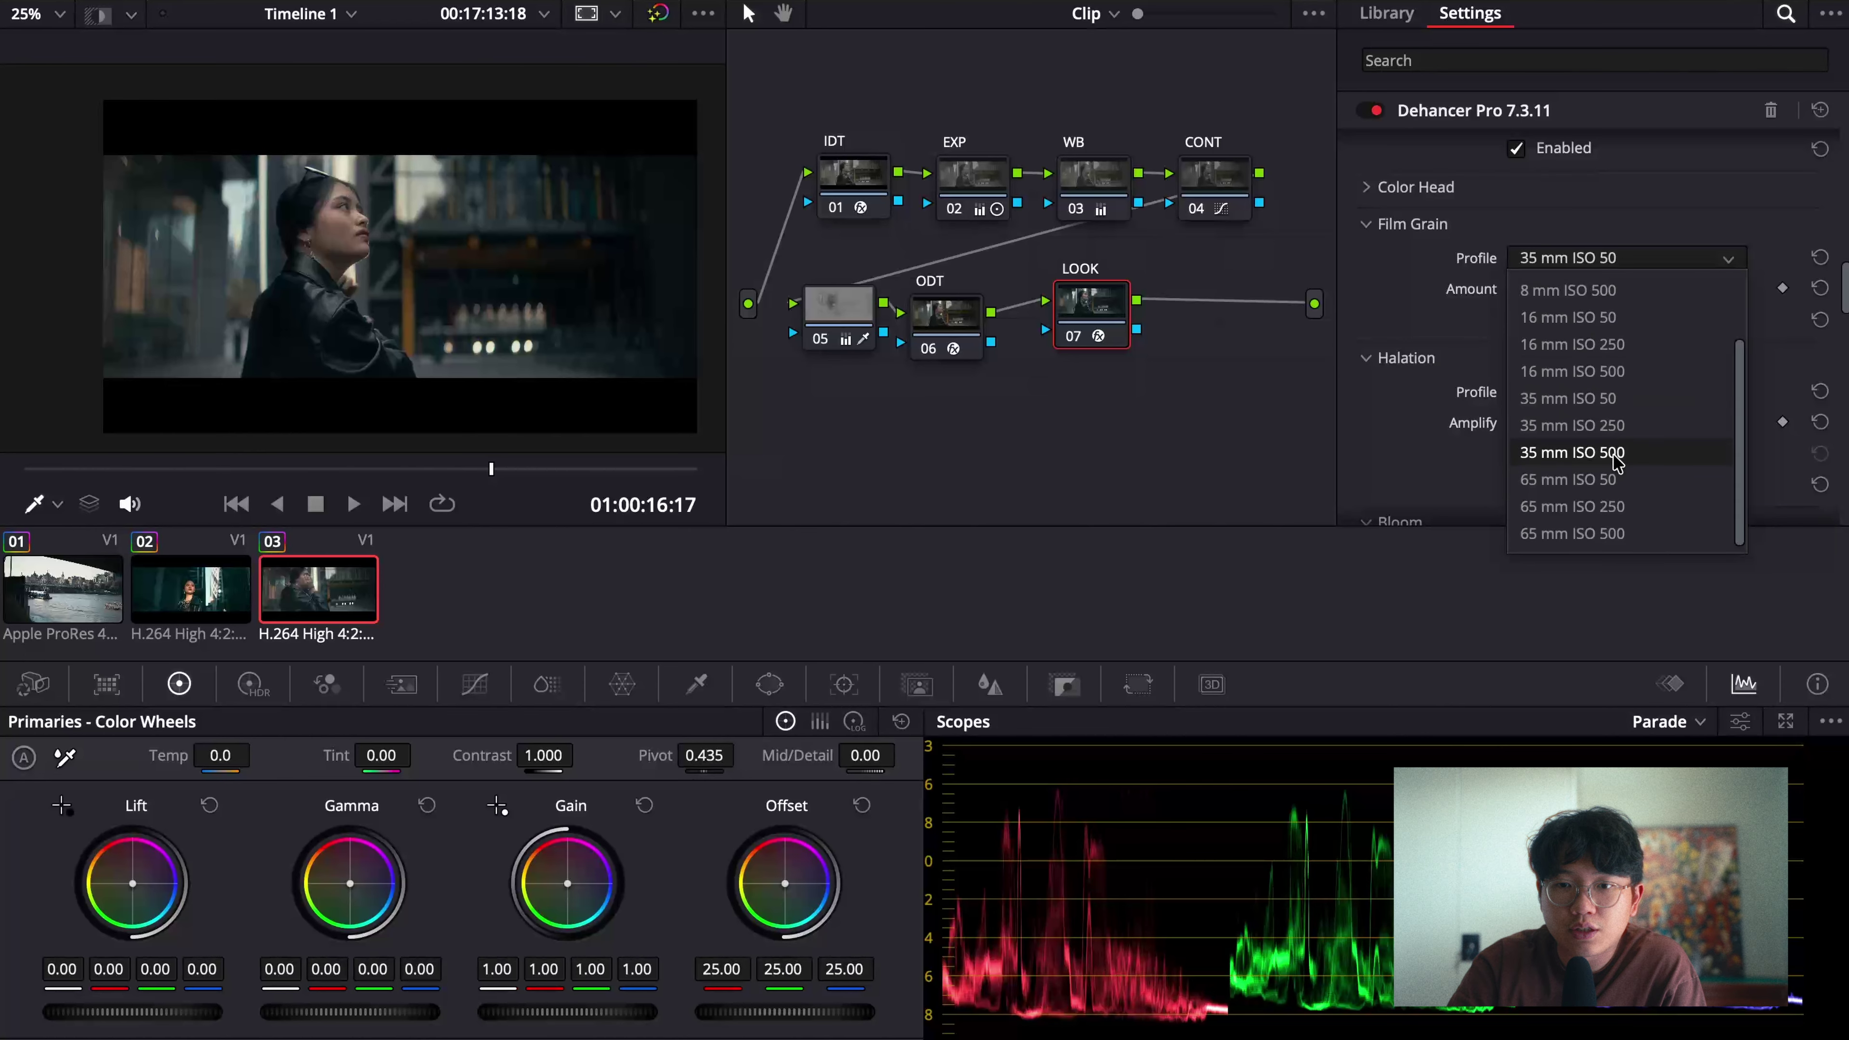
left_click(1634, 481)
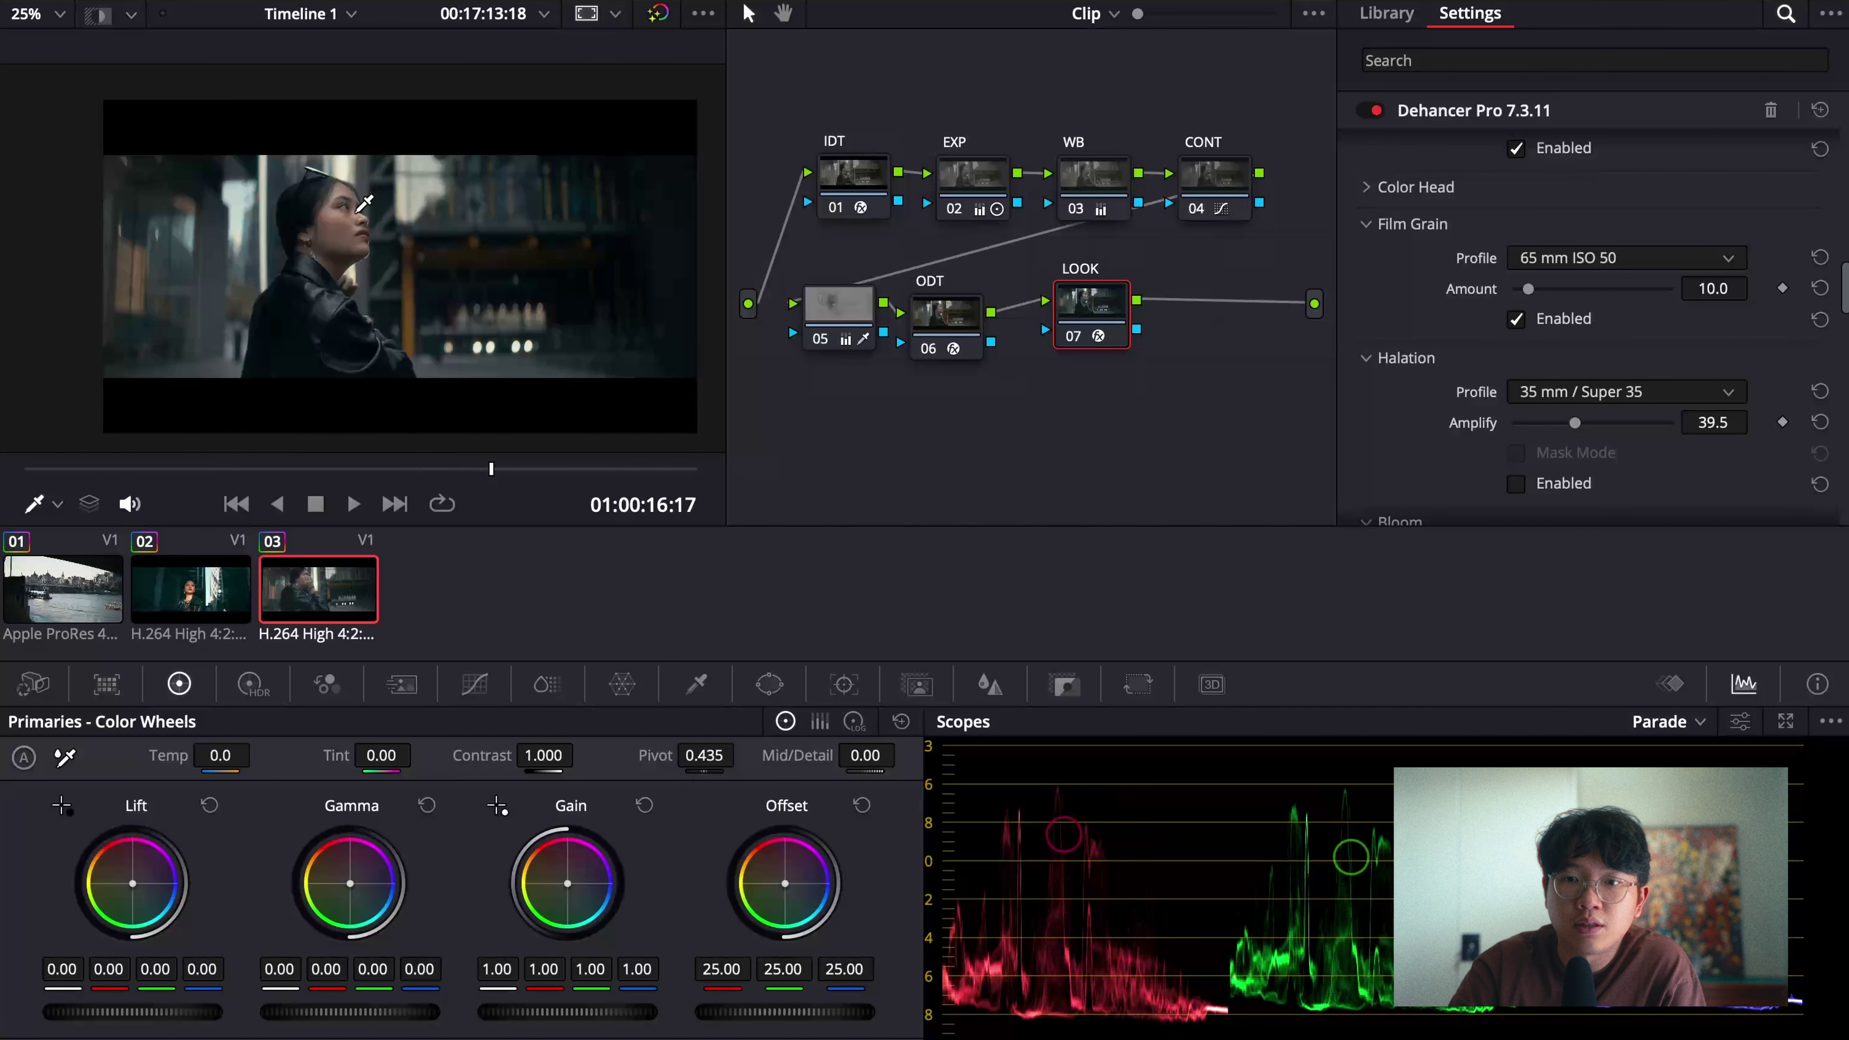
Step: Compare the 35 mm ISO 50 grain profile with 65 mm ISO 50 on the woman's face up close, ending on 65 mm
scroll(364, 202, "up", 1)
scroll(364, 202, "up", 4)
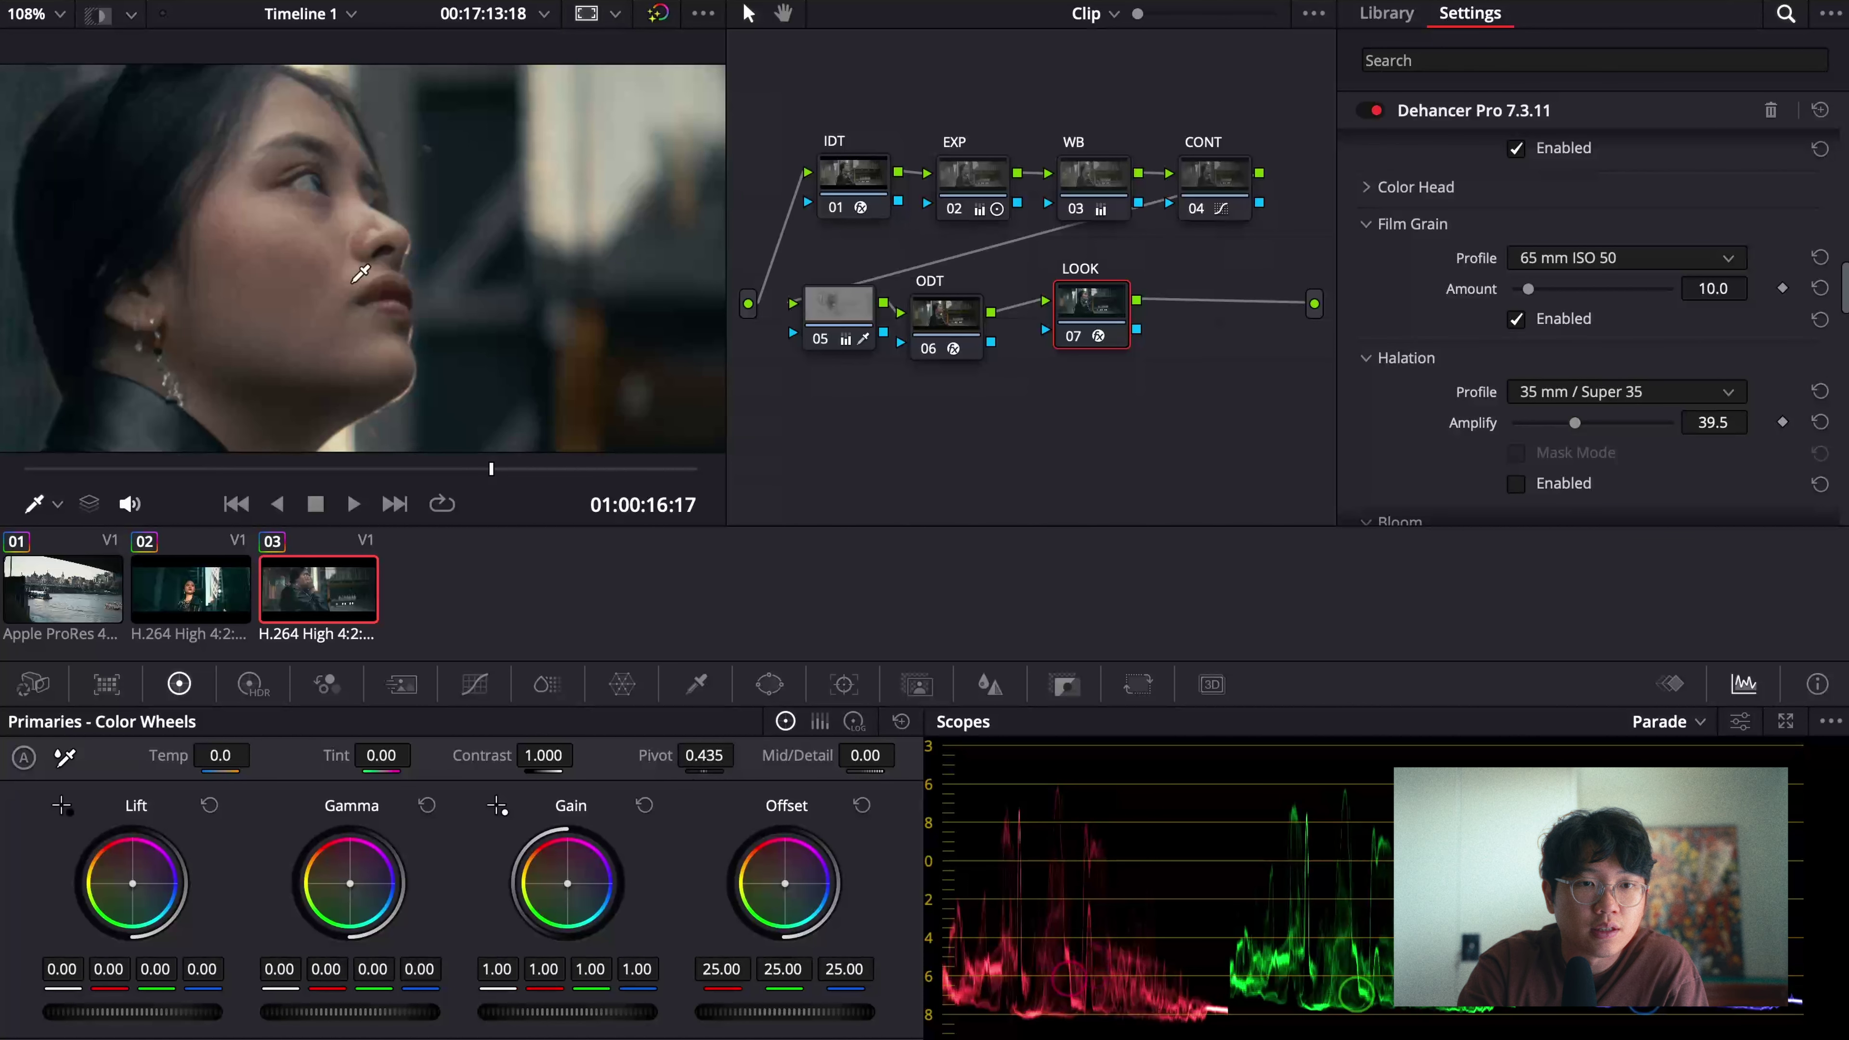
left_click(1593, 262)
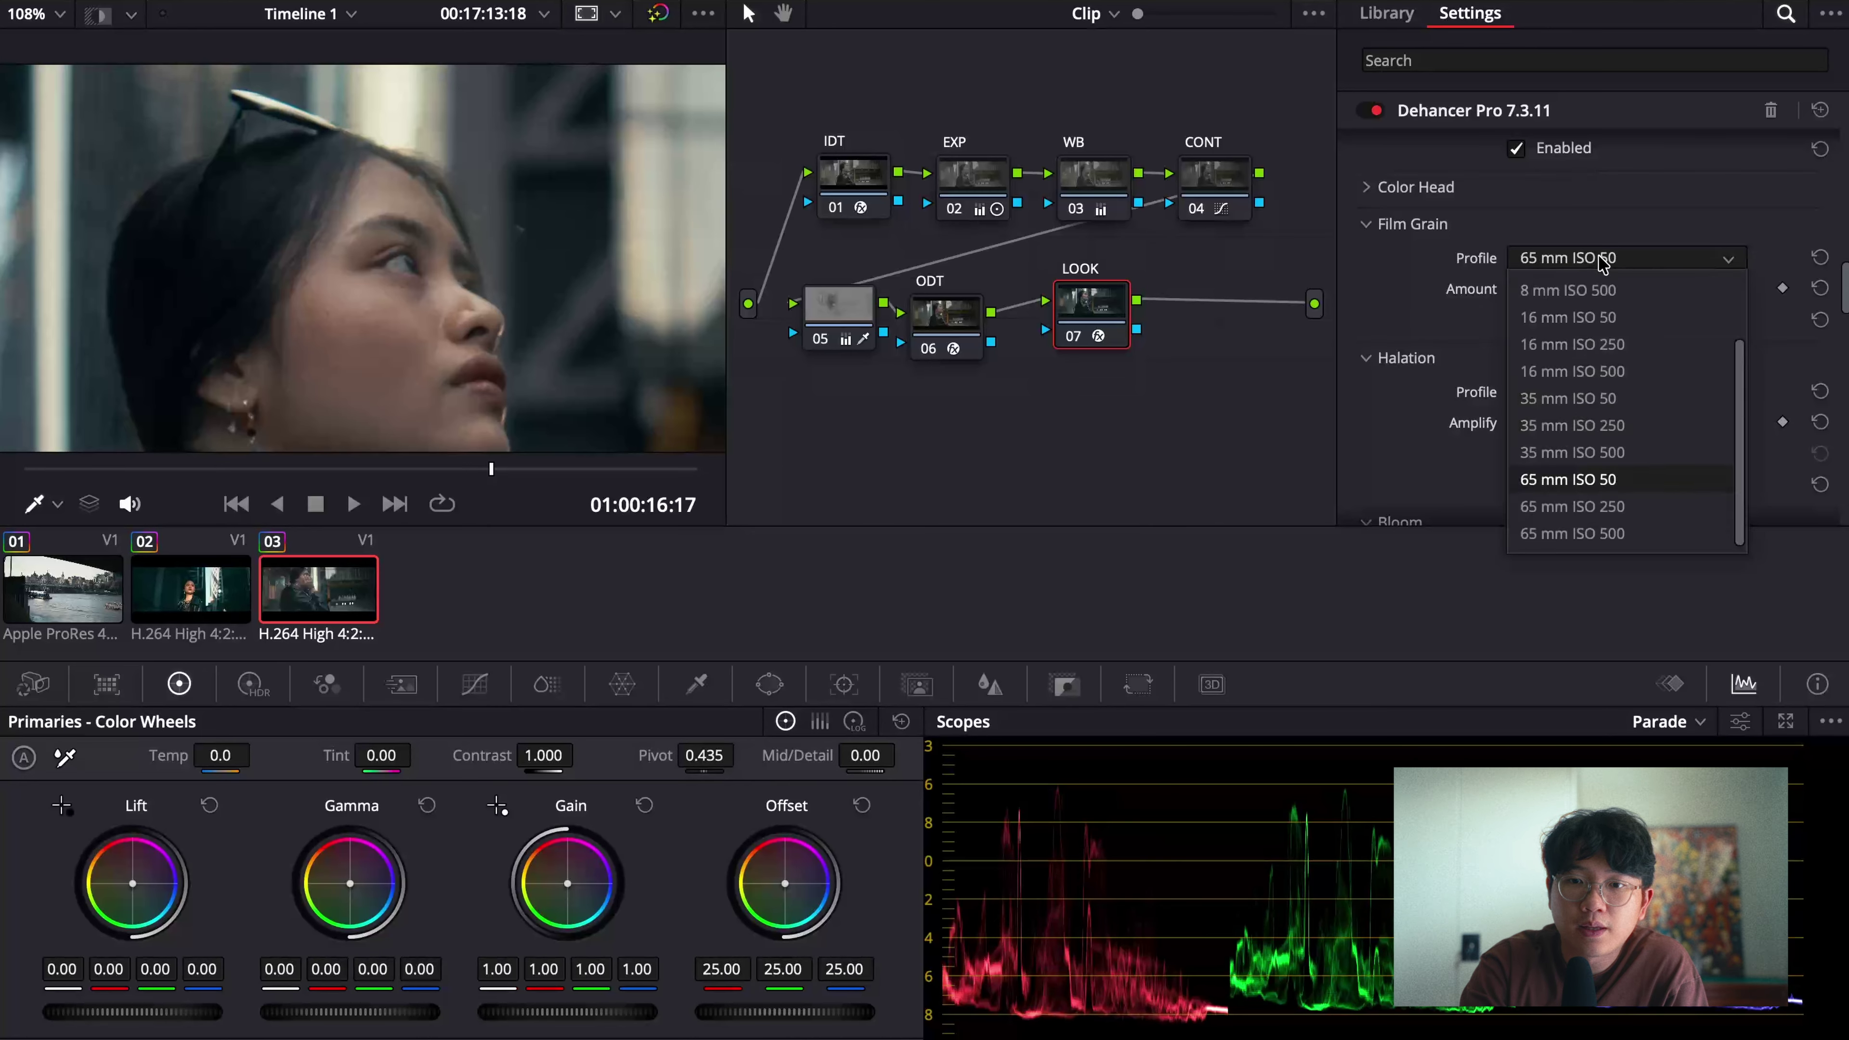
left_click(1603, 402)
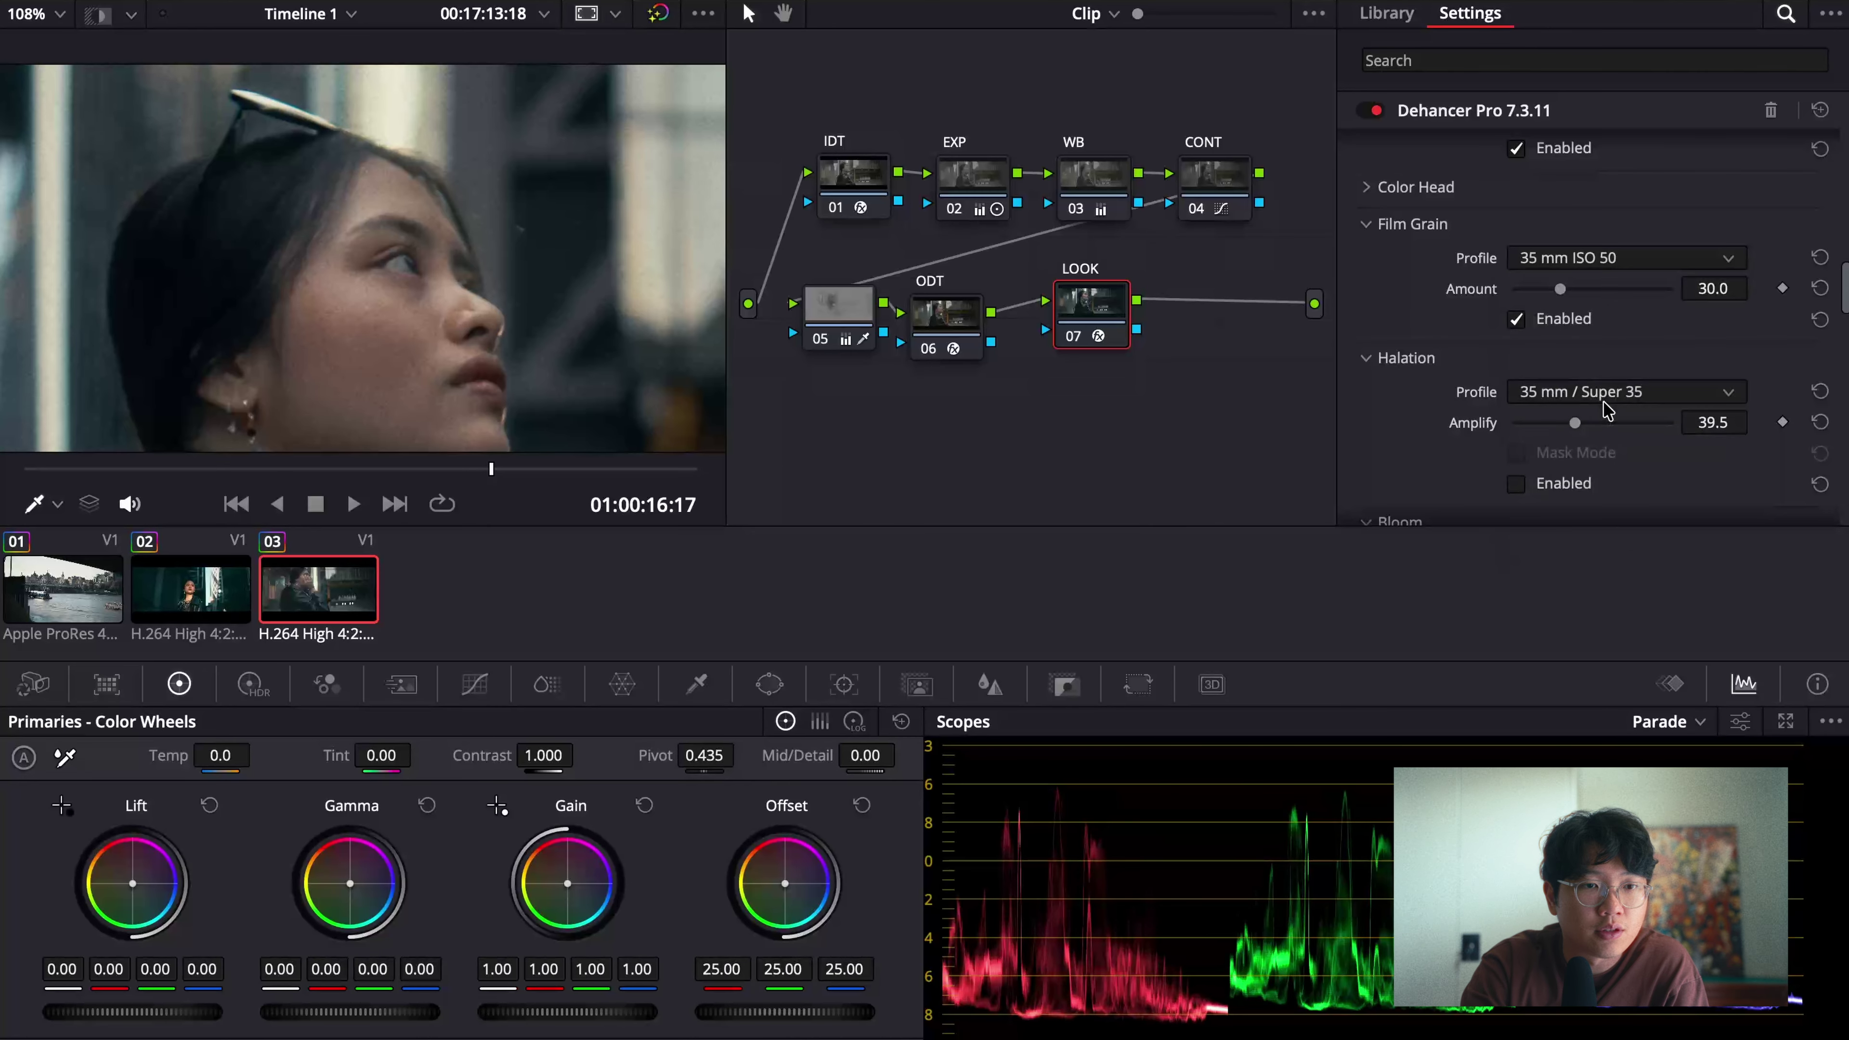
left_click(1611, 264)
left_click(1607, 480)
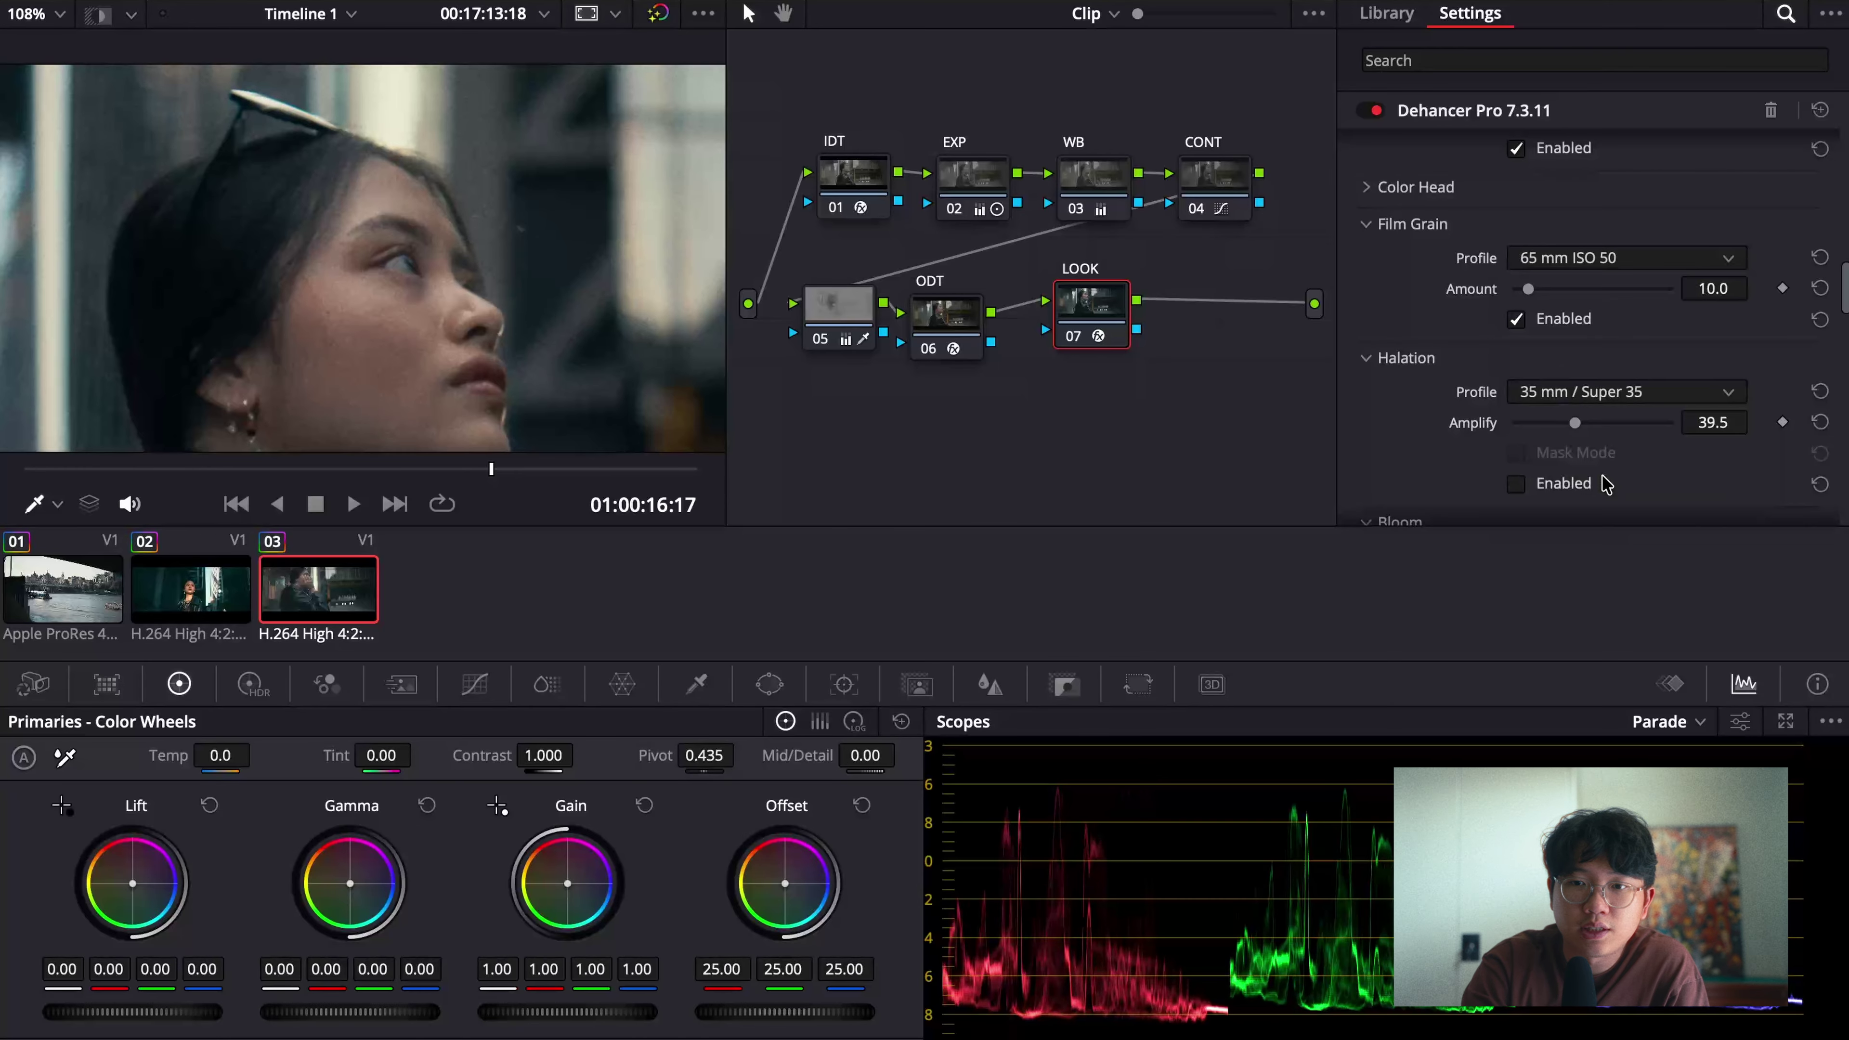
Step: Try the 35 mm ISO 50 grain profile with the Film Grain Amount set to 10
left_click(1619, 270)
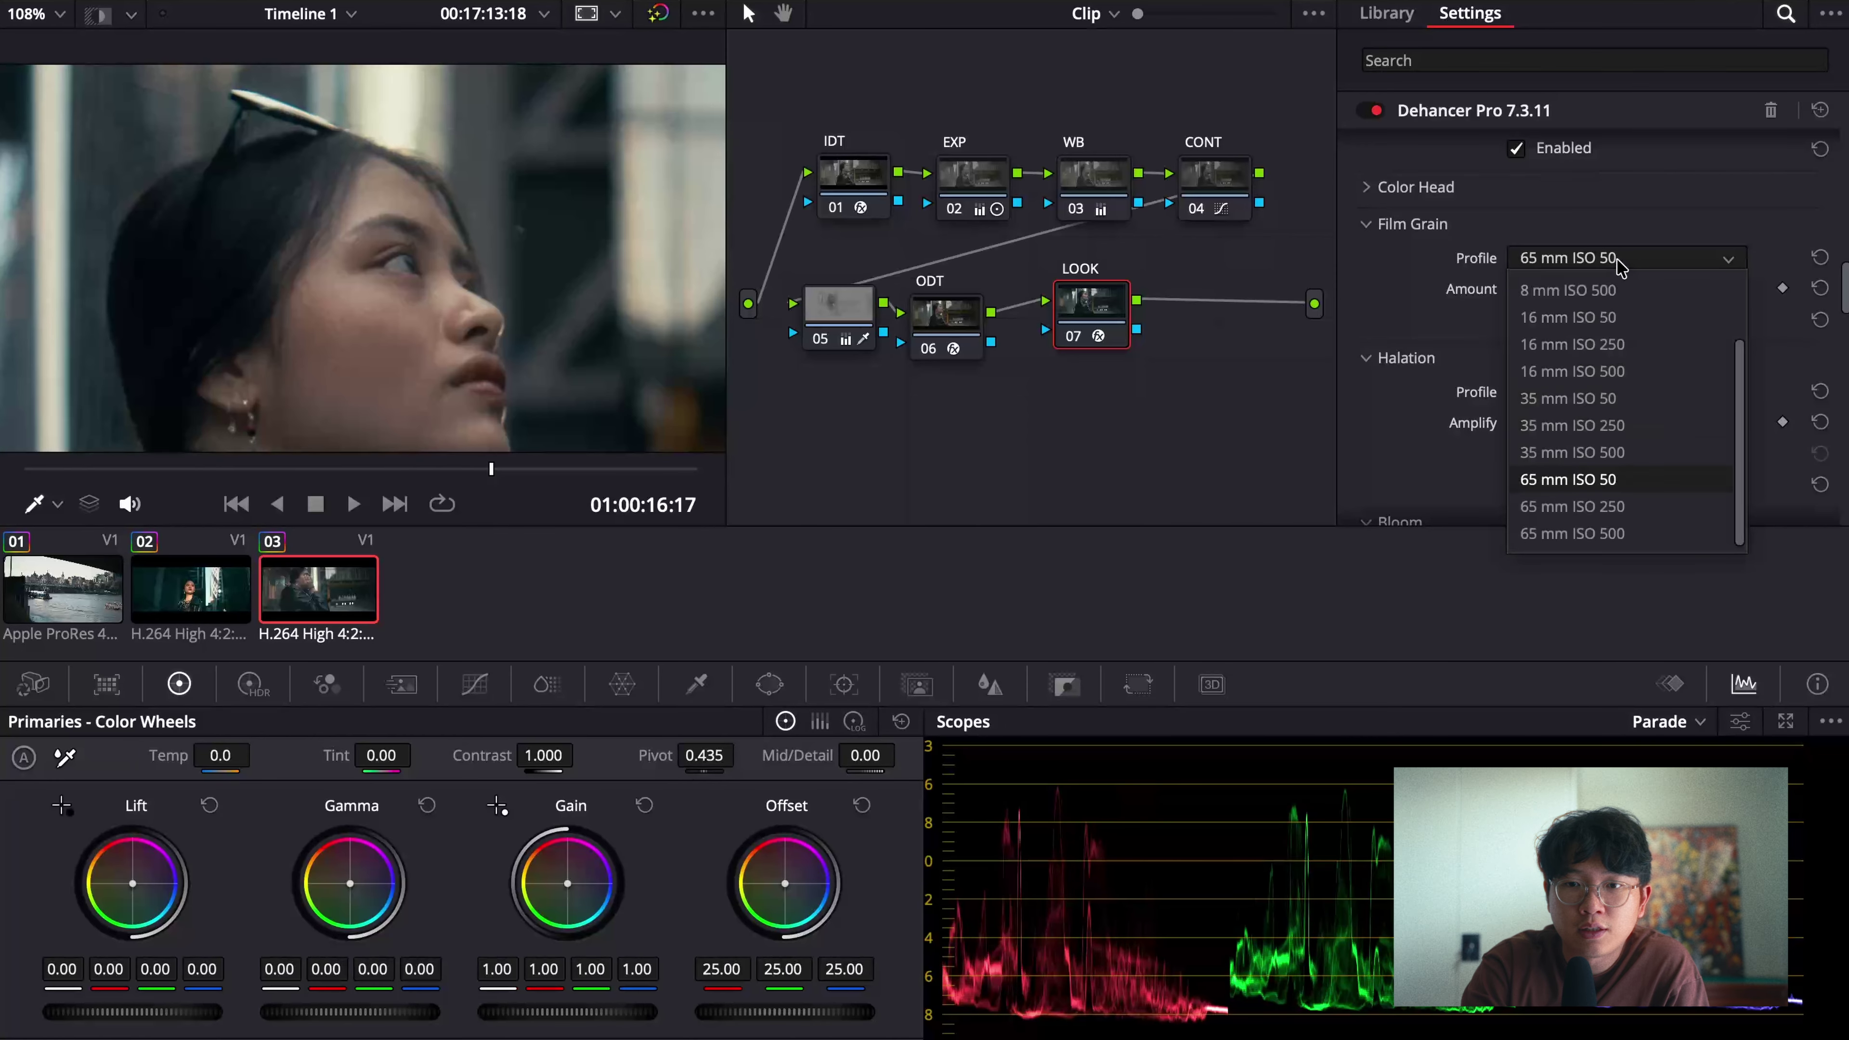
left_click(1608, 398)
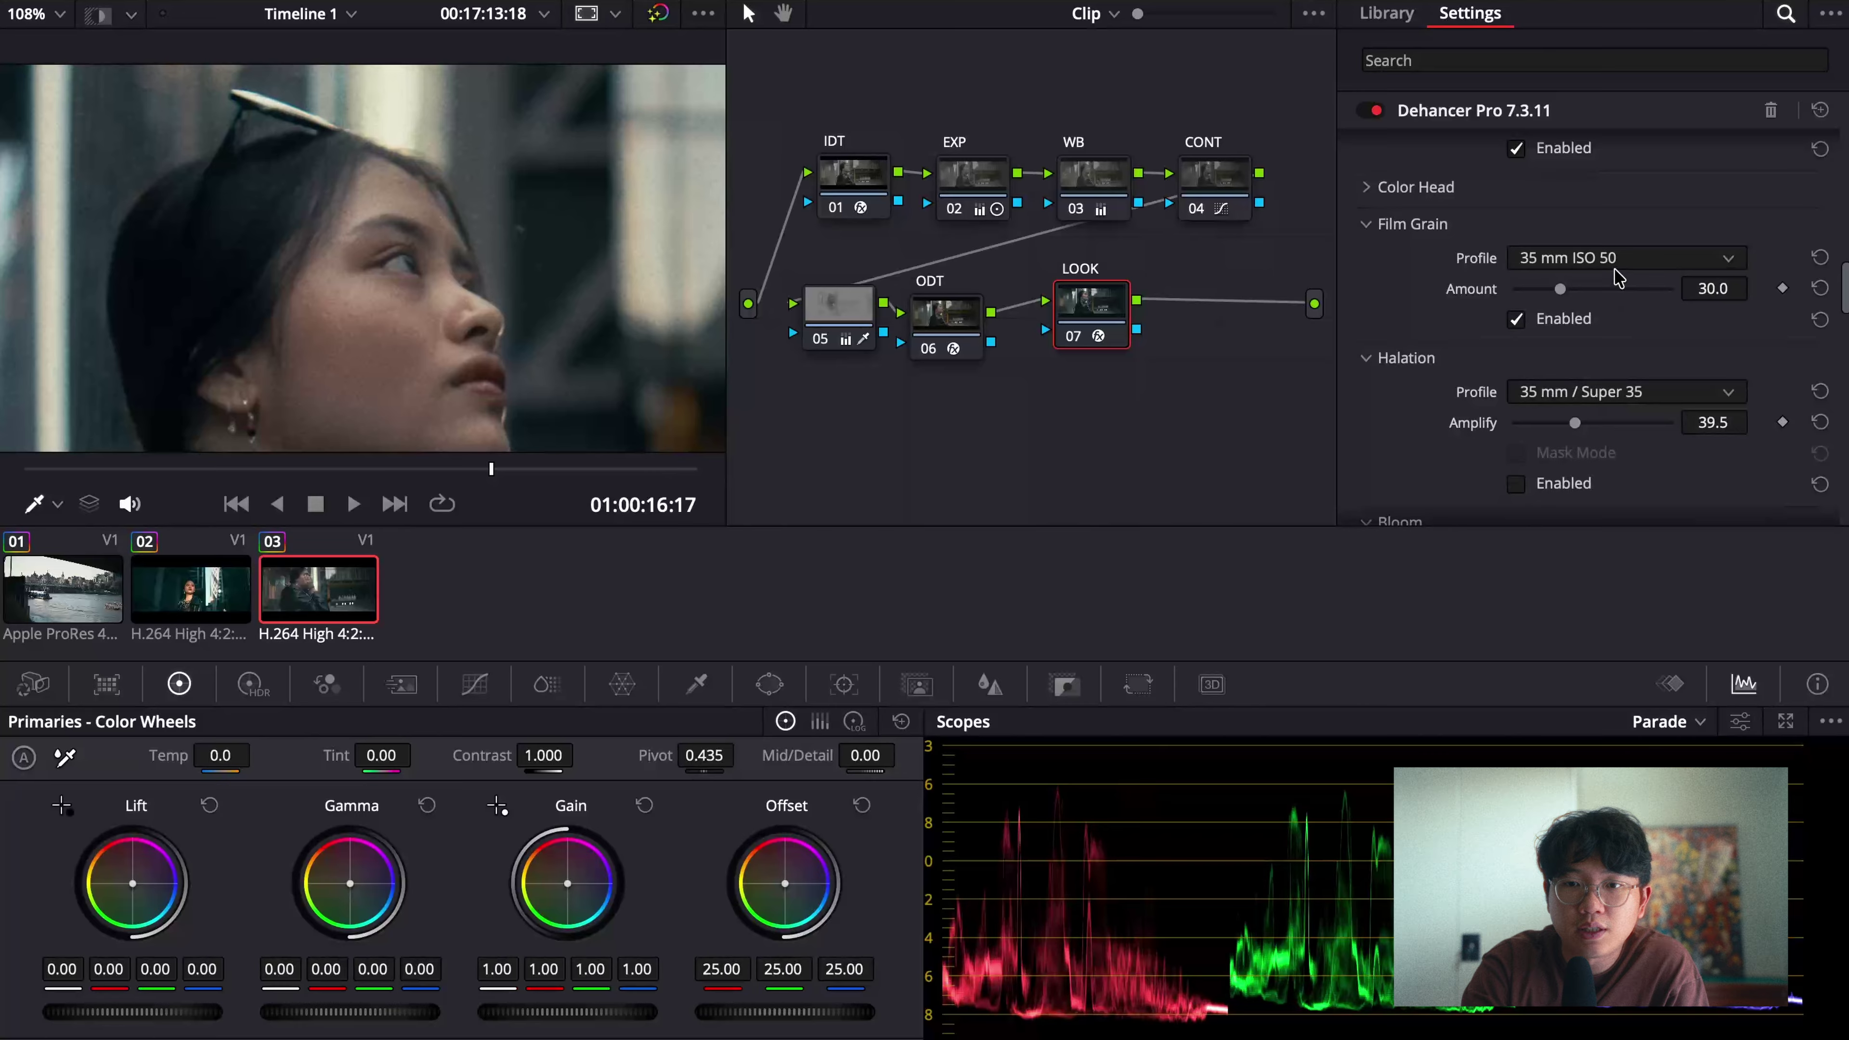
left_click(1714, 289)
type("10")
key("Return")
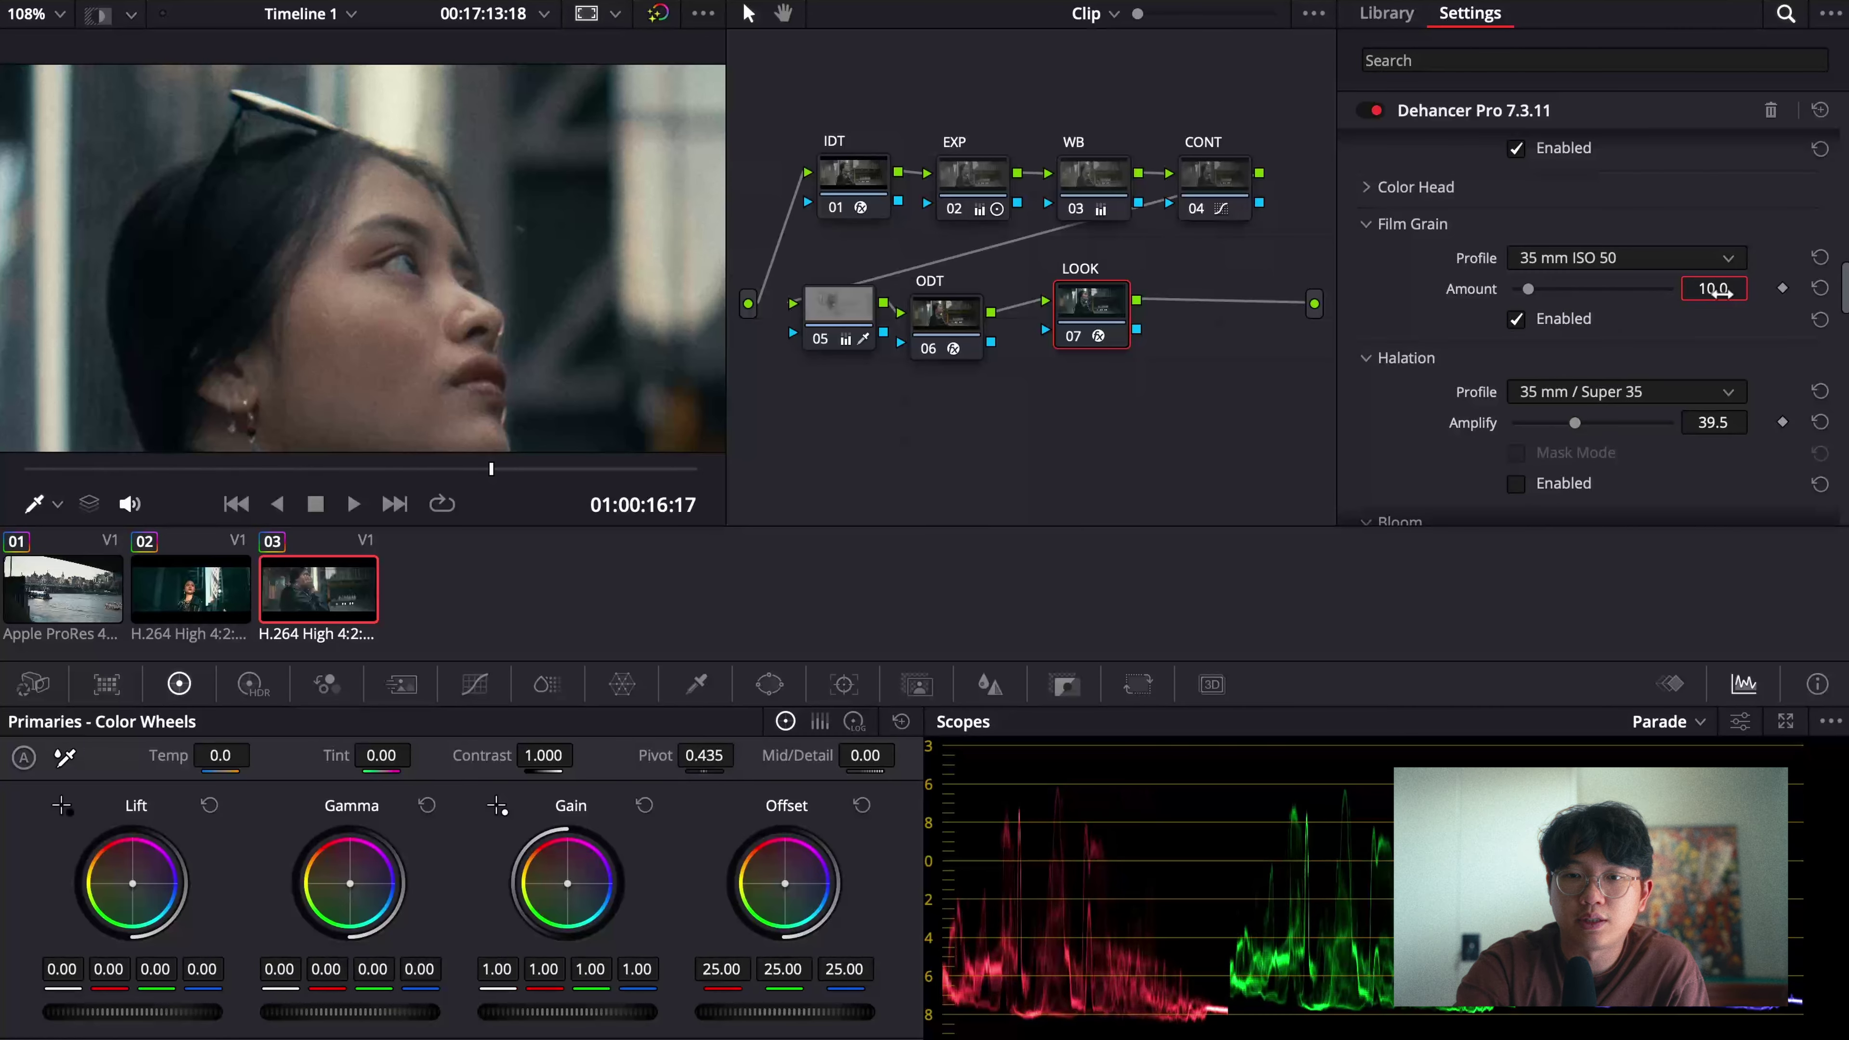
Step: Return the Film Grain profile to 65 mm ISO 50 and check the whole frame of the third clip
left_click(1591, 261)
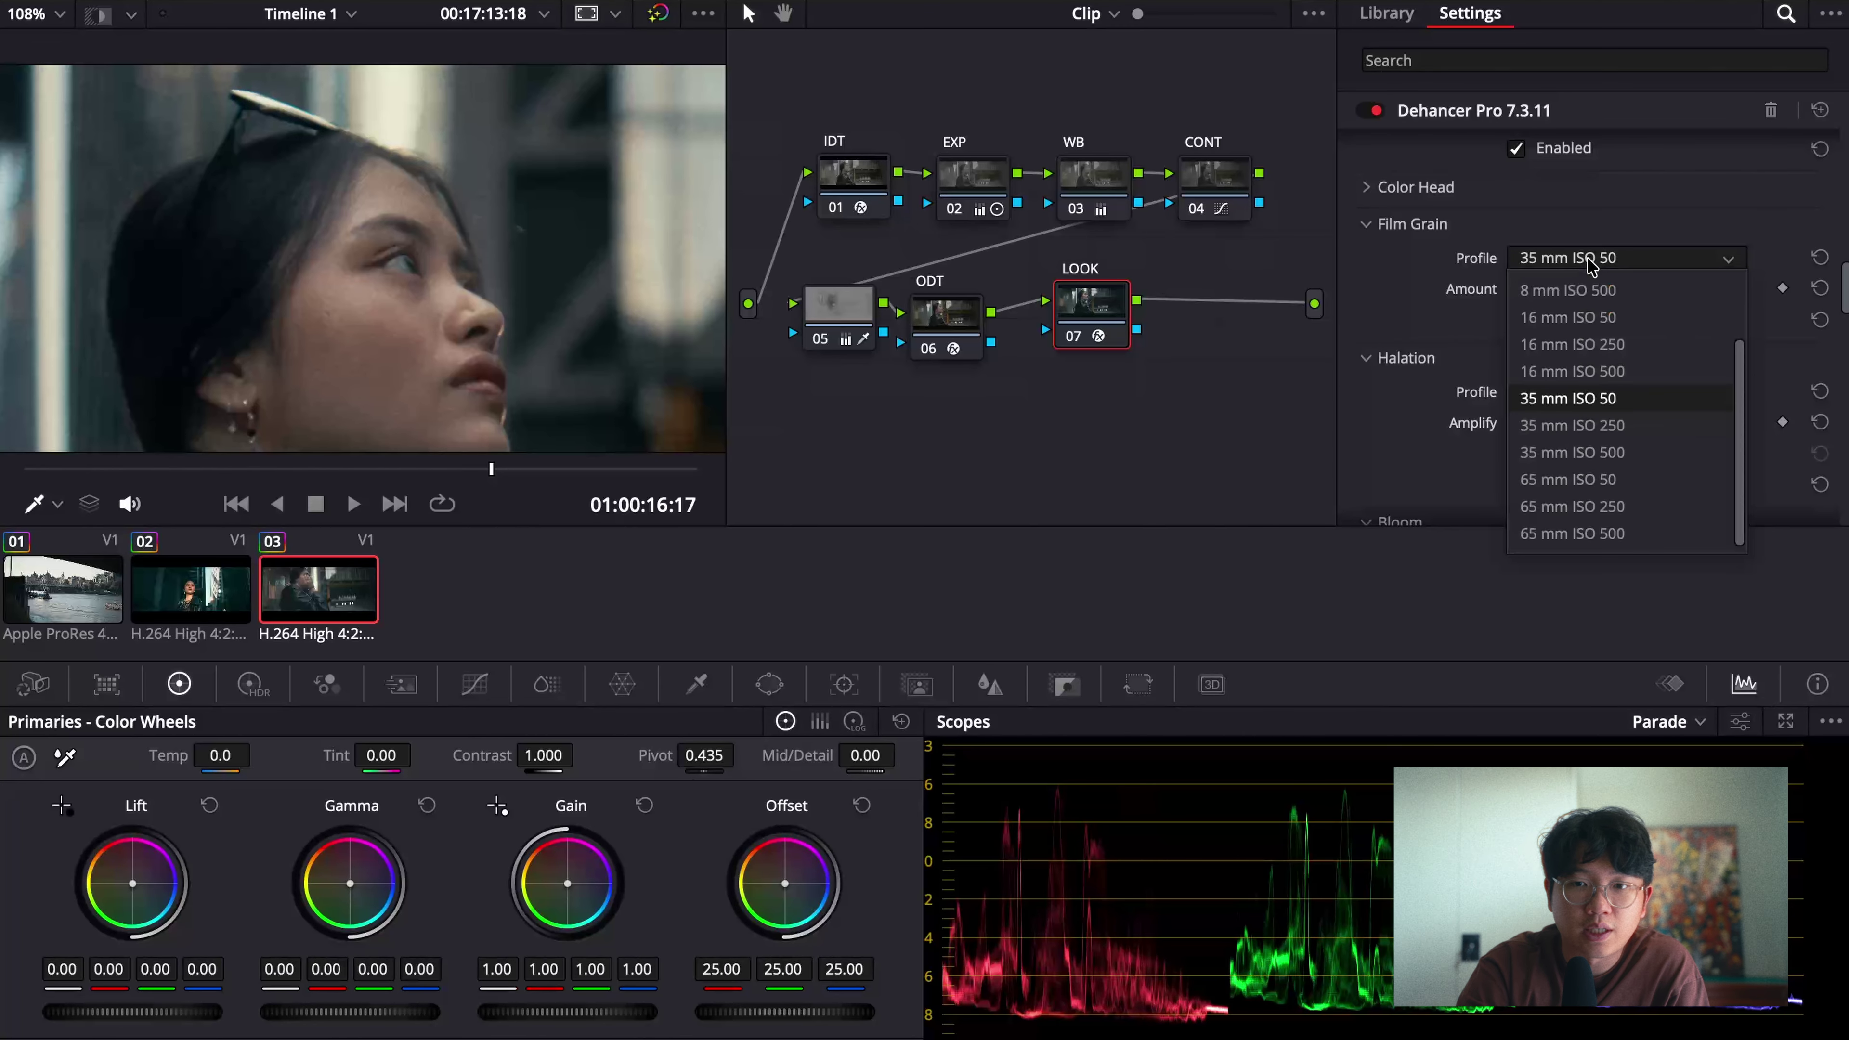
left_click(1598, 235)
left_click(1601, 258)
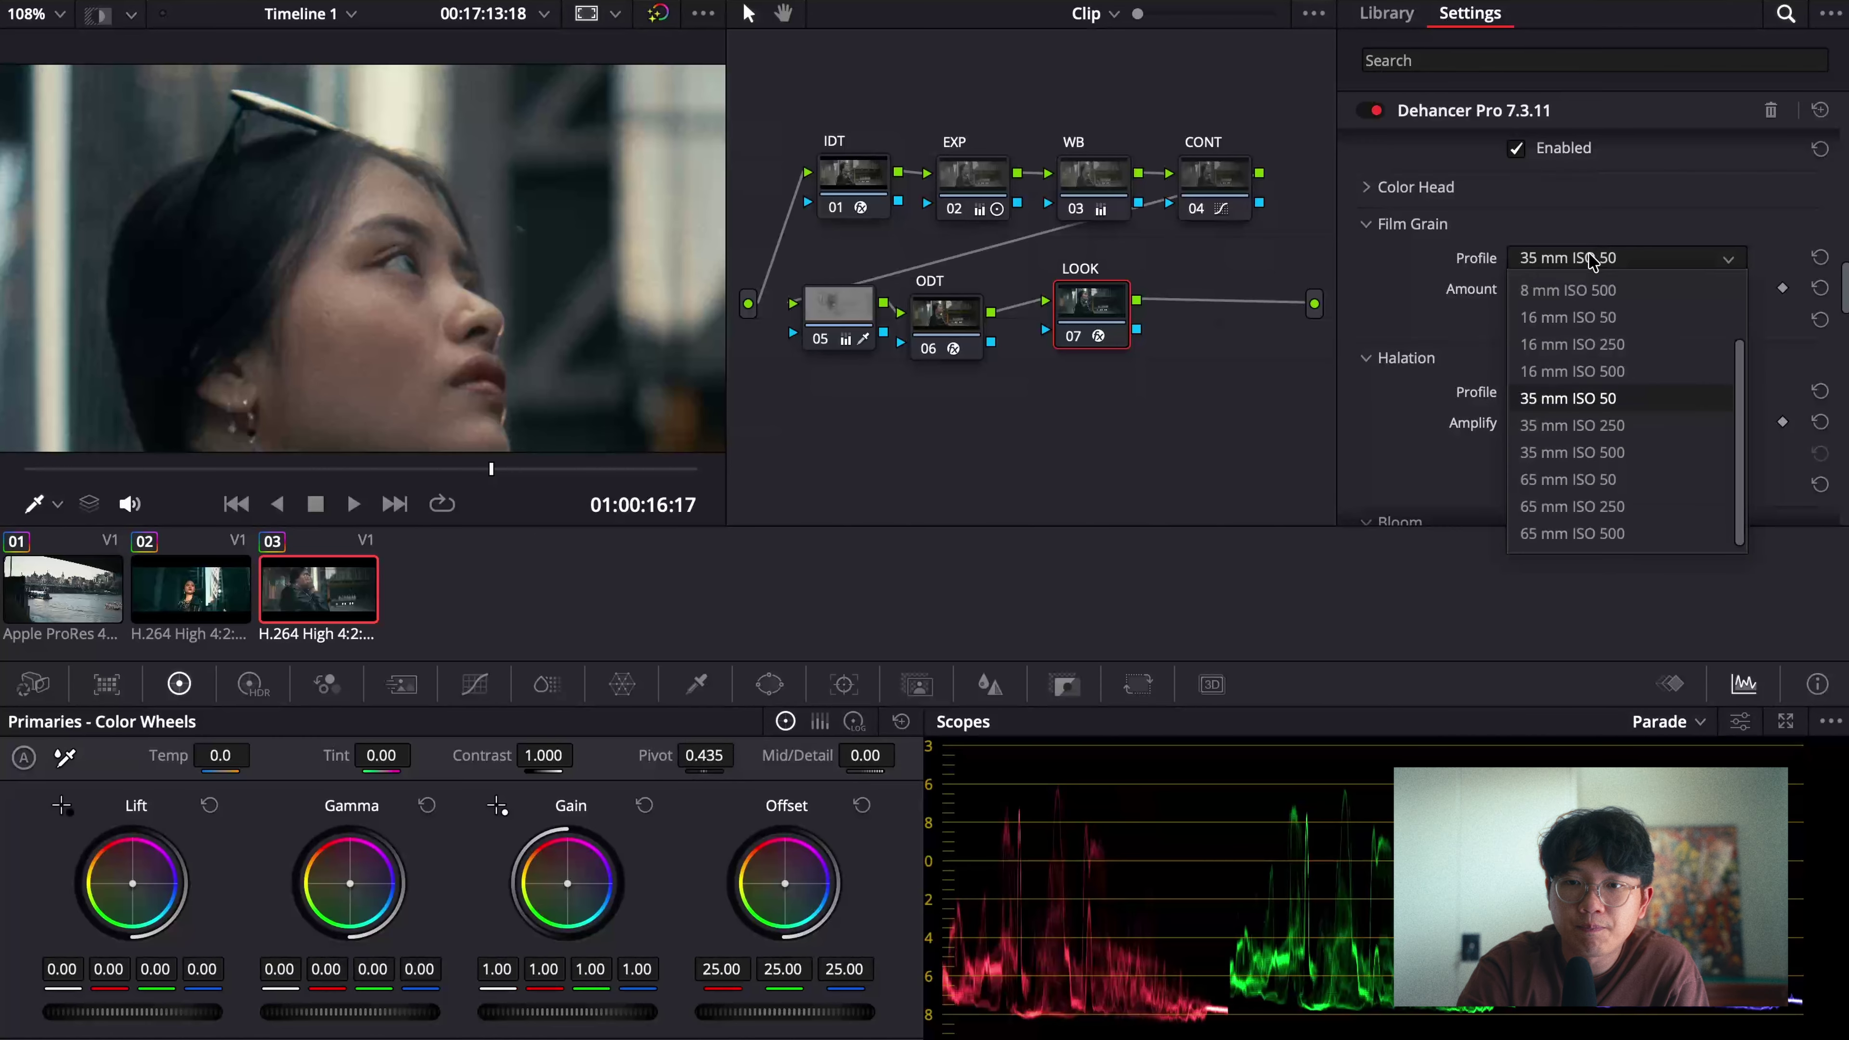
left_click(1644, 480)
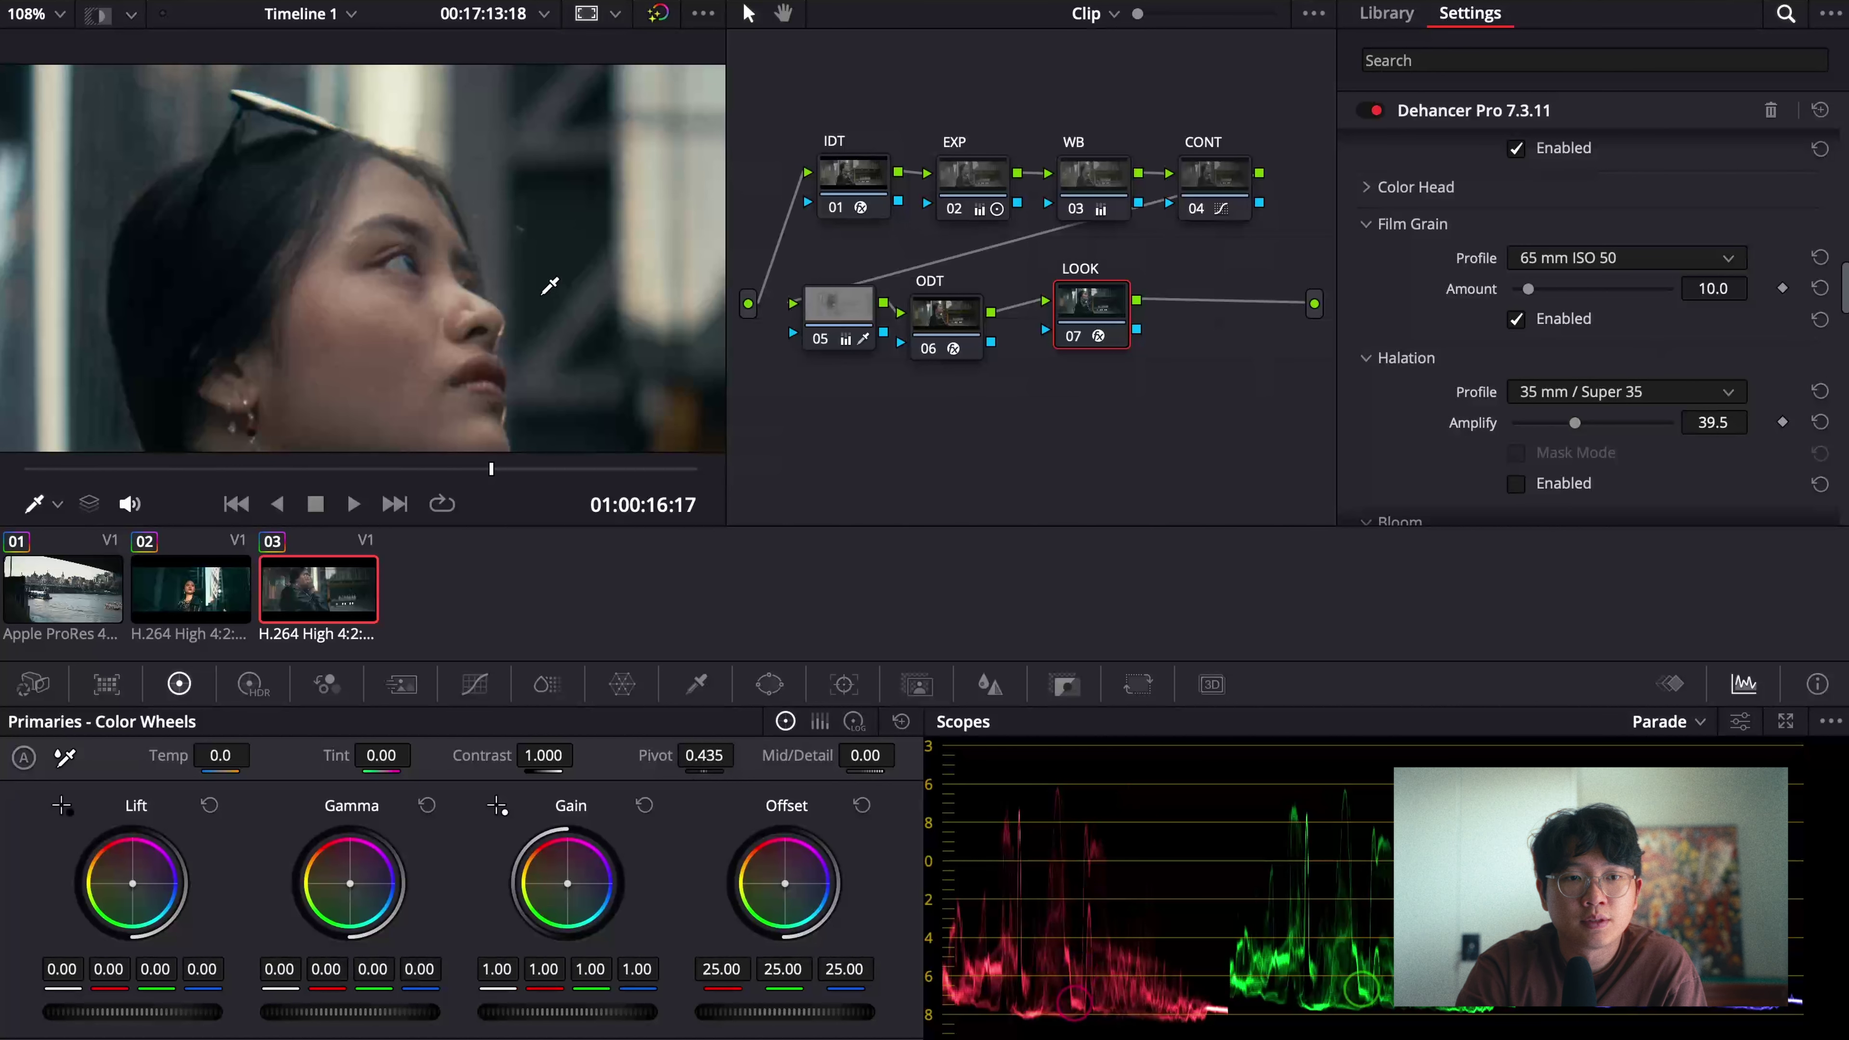
scroll(546, 284, "down", 4)
scroll(548, 287, "down", 5)
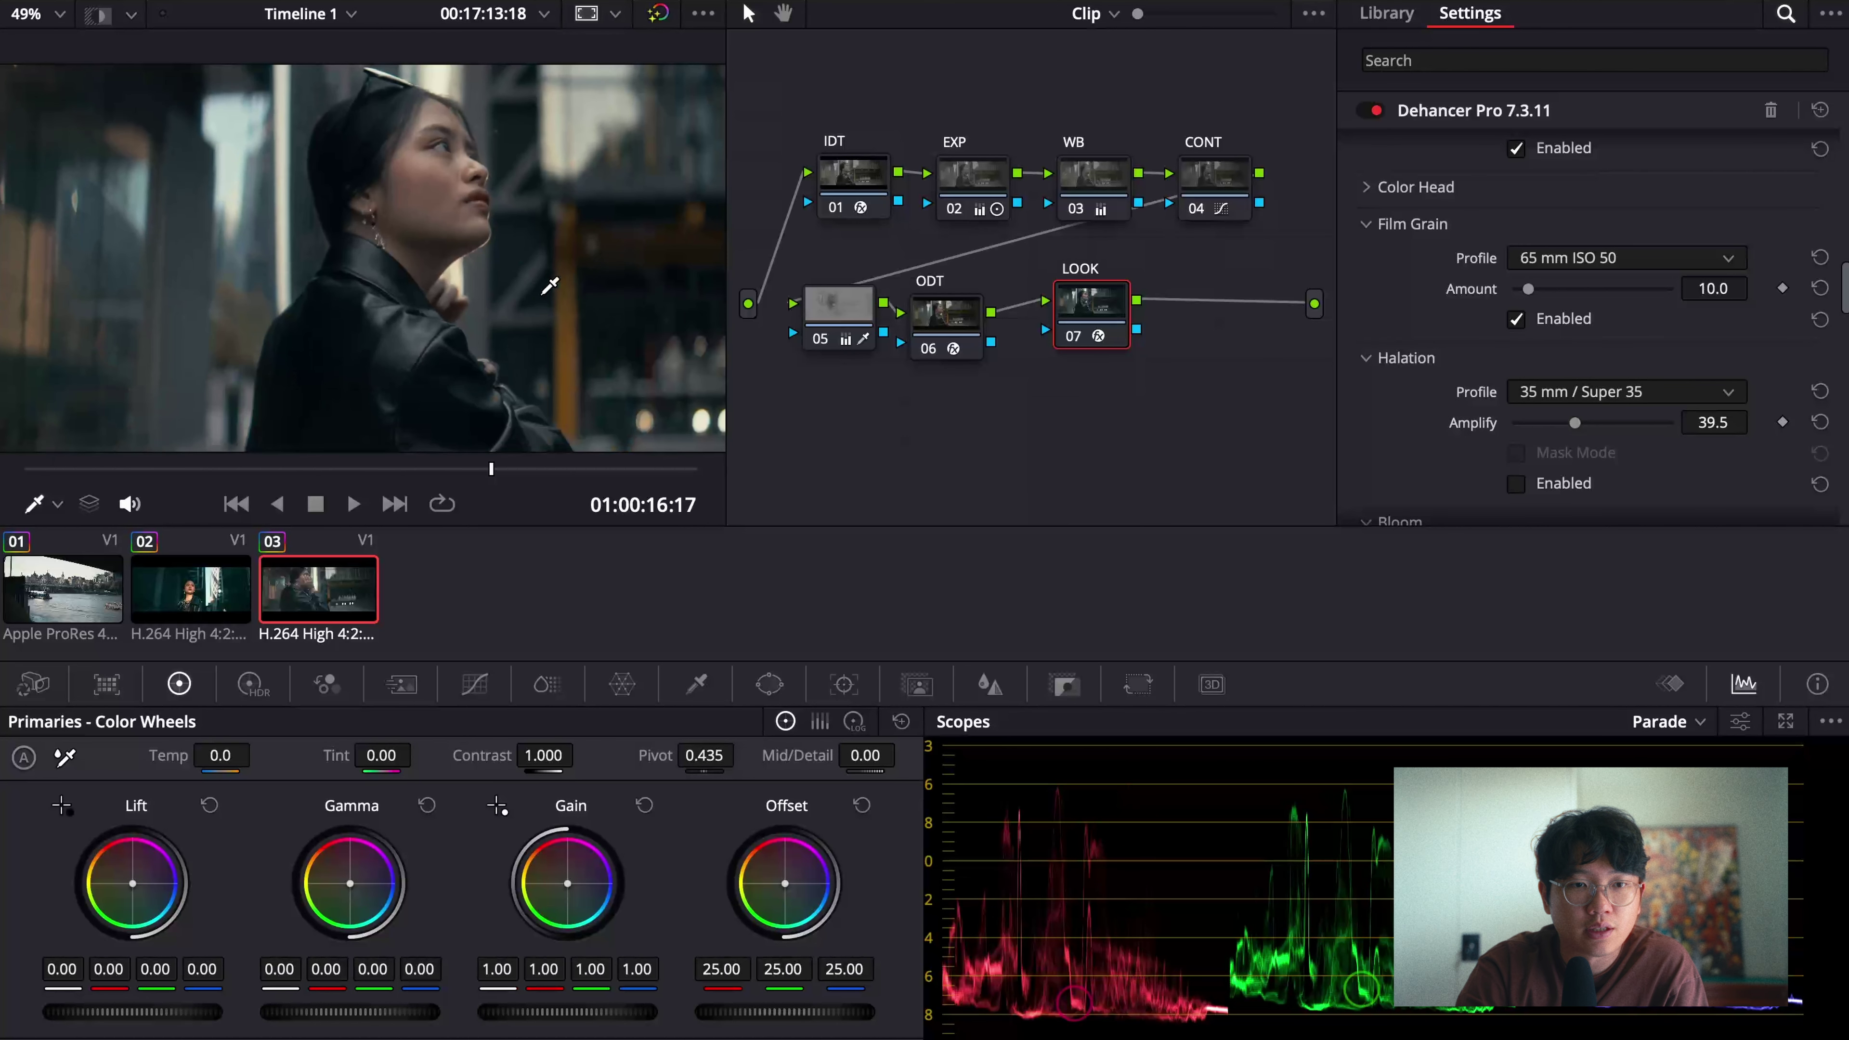
scroll(549, 286, "down", 1)
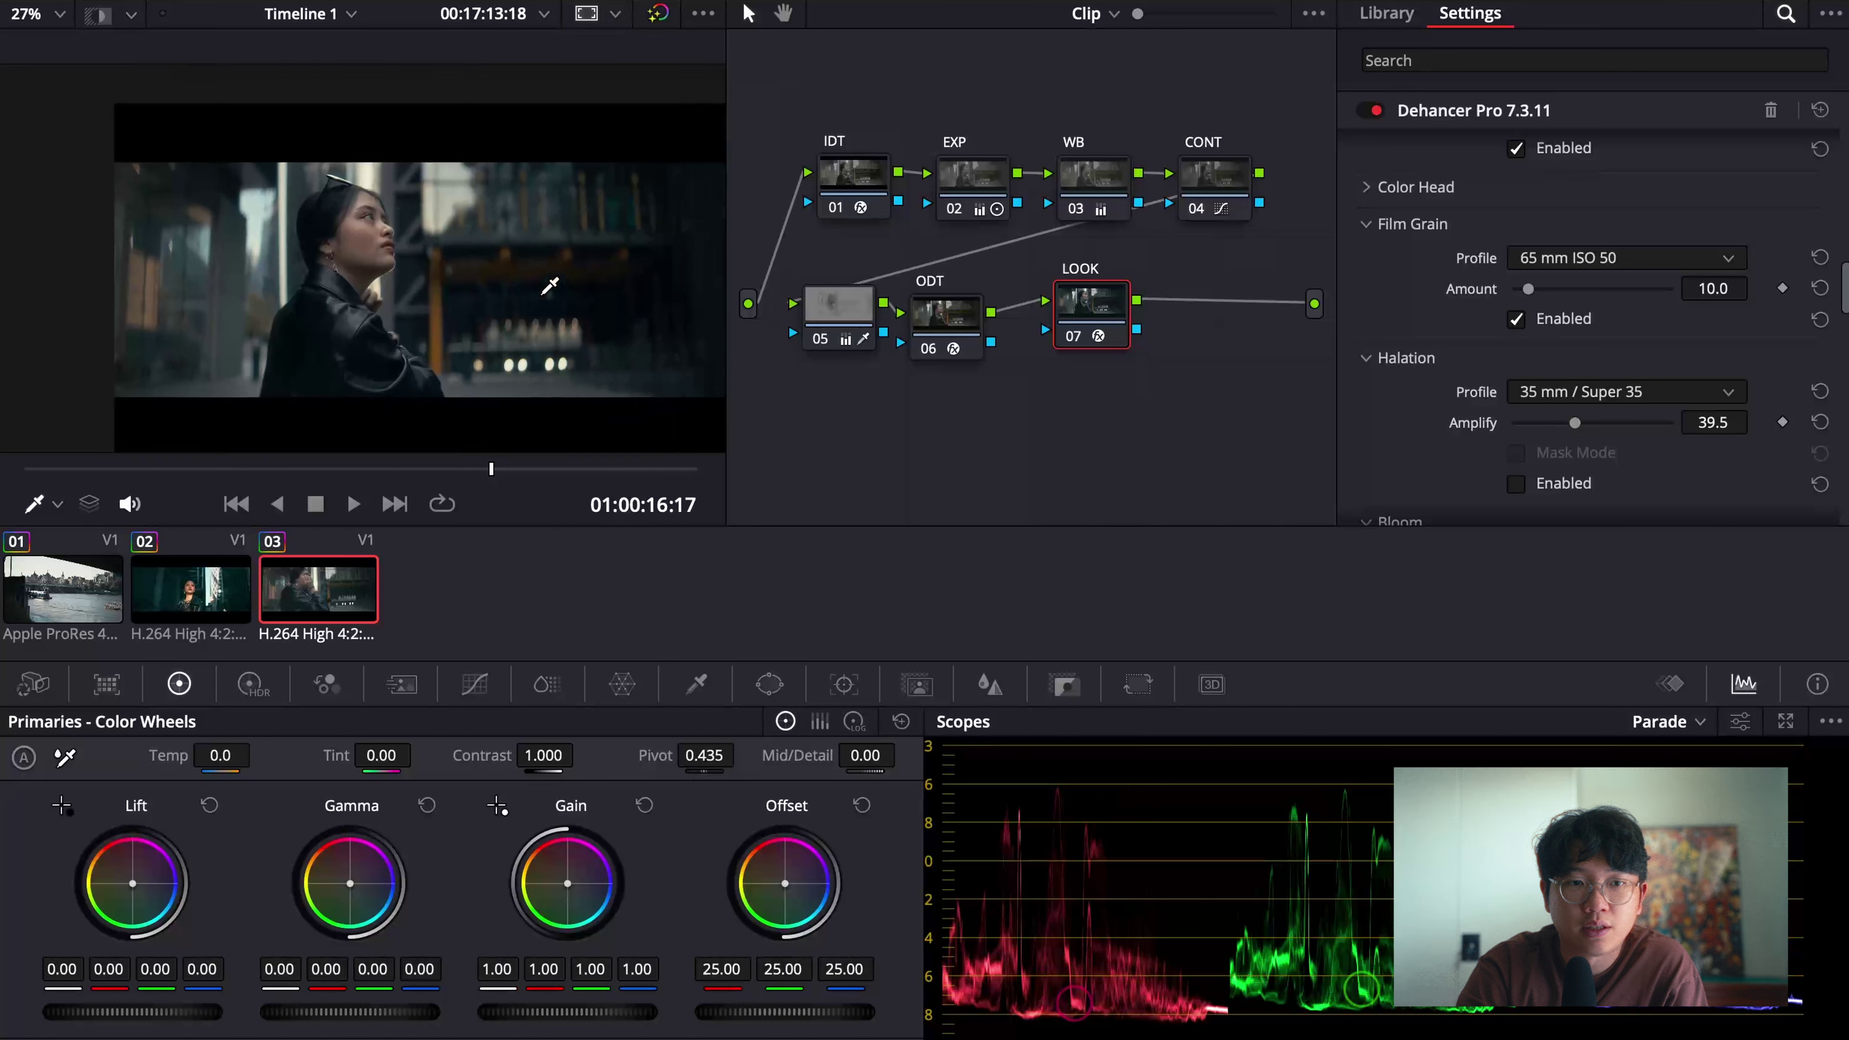
Step: Review the Film Grain profile choices and inspect the 65 mm ISO 50 grain on the woman's face up close
scroll(549, 285, "up", 1)
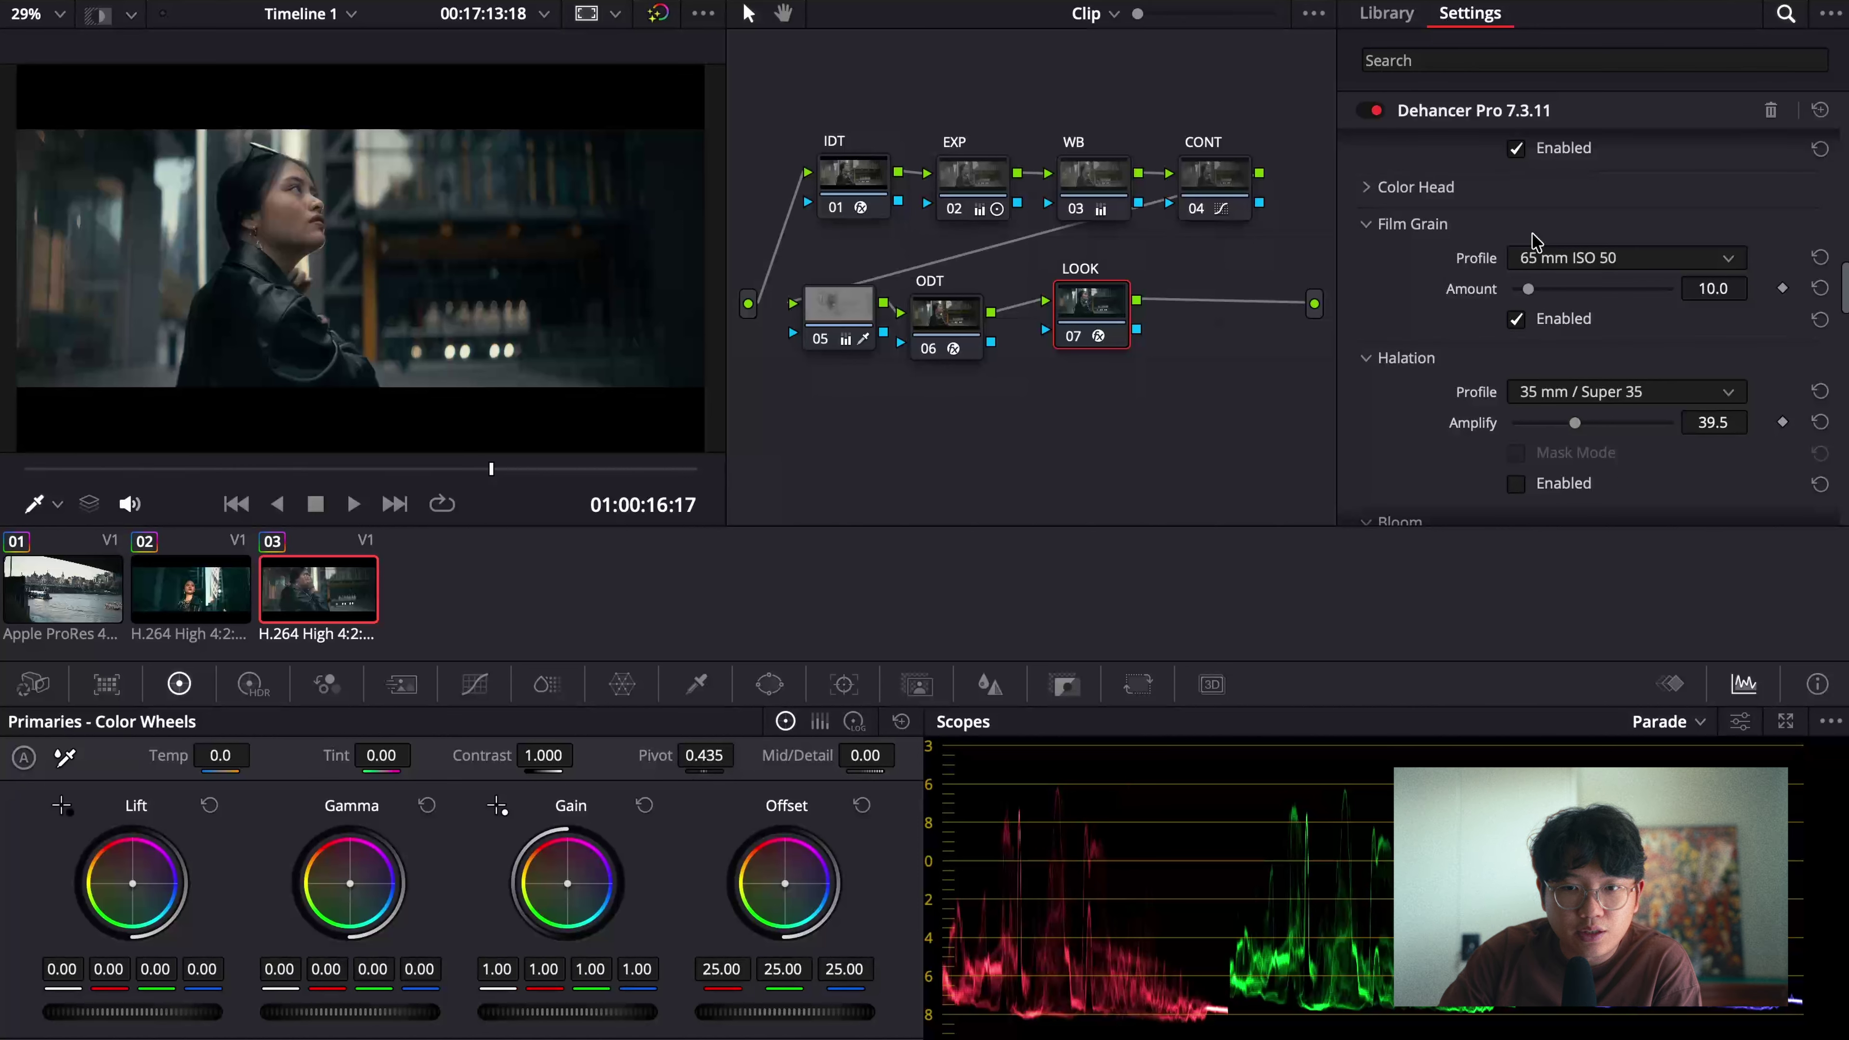
left_click(1595, 259)
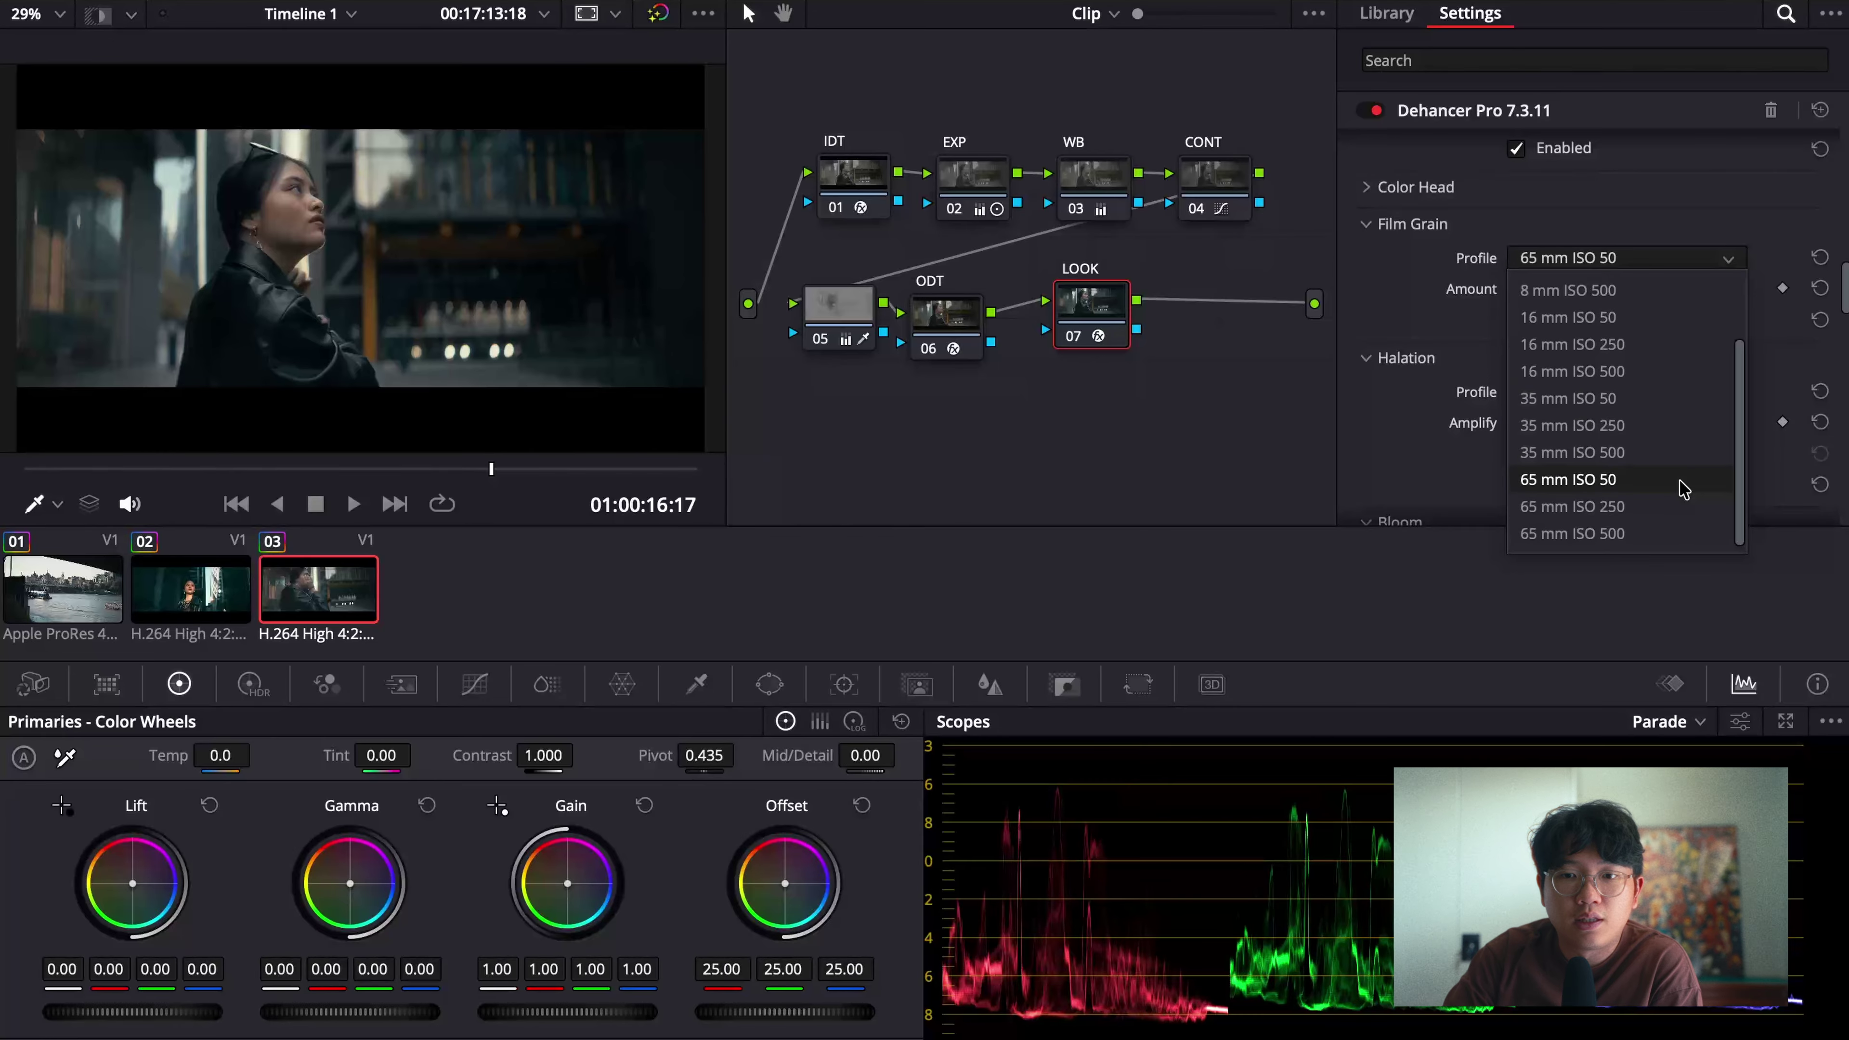
left_click(1630, 212)
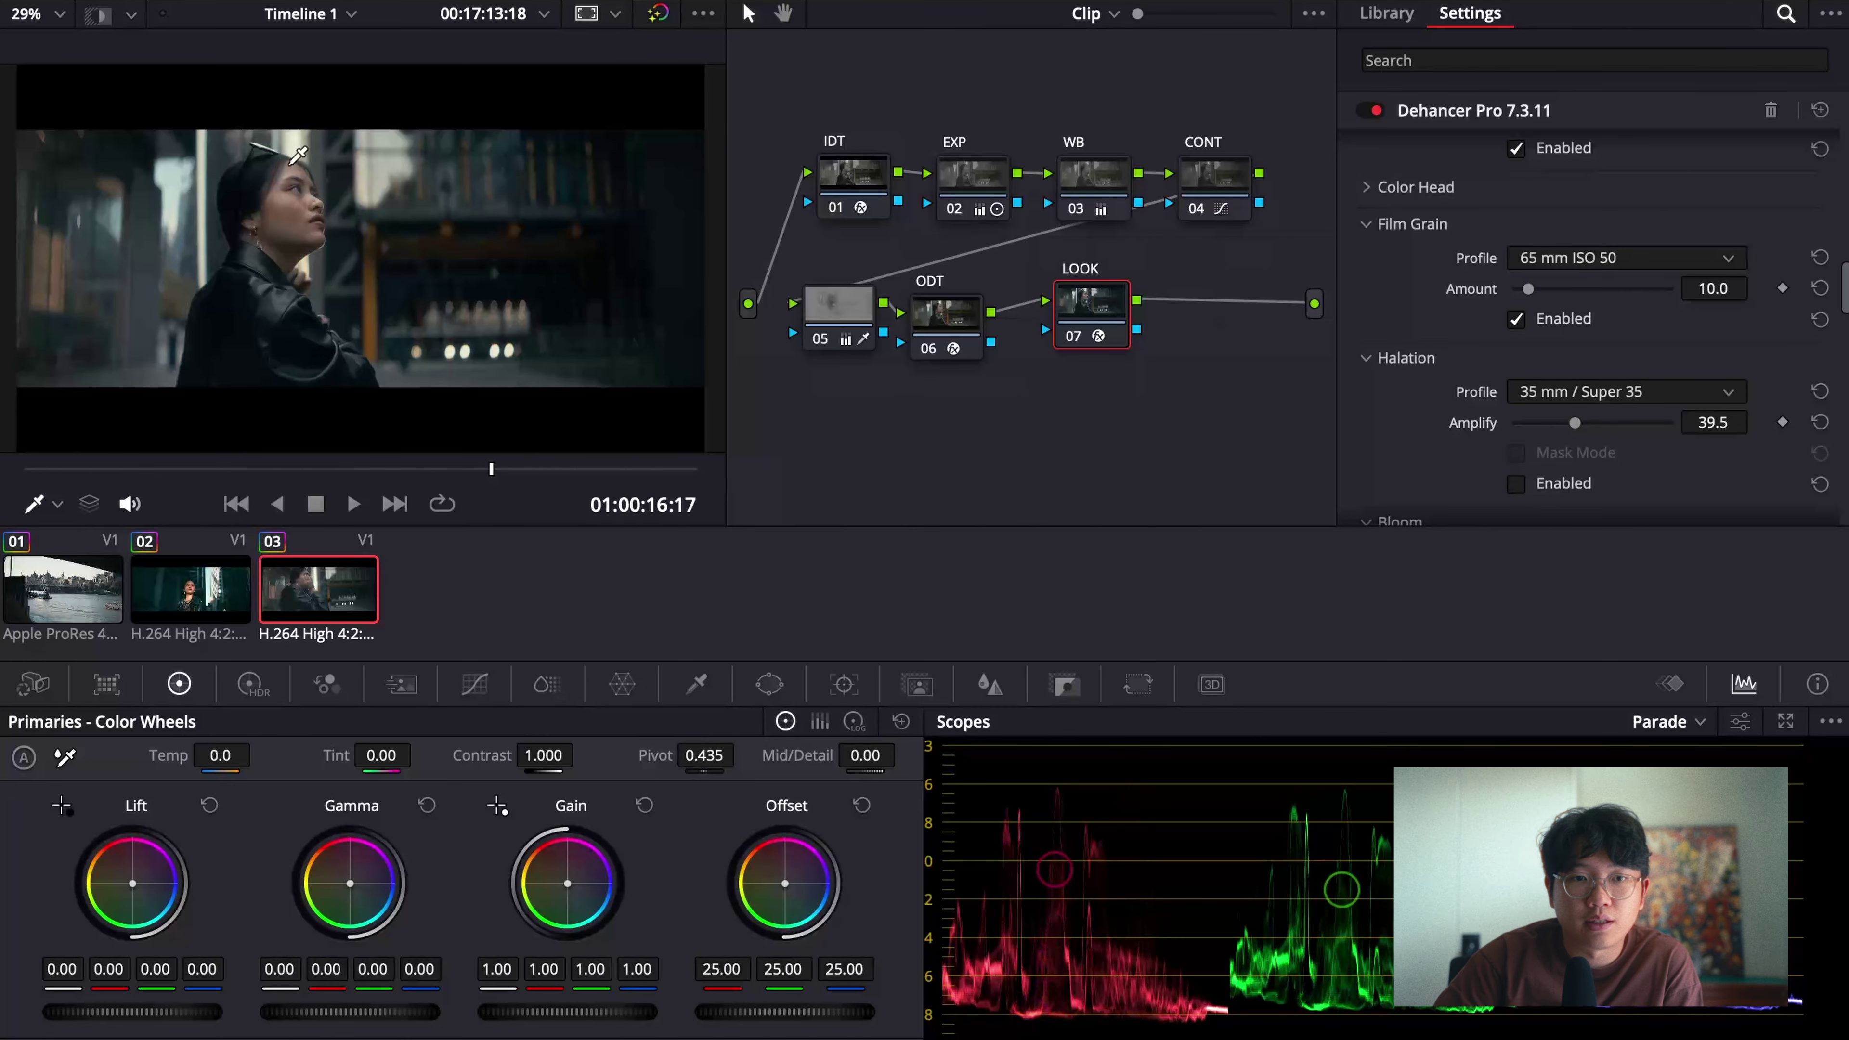
scroll(317, 155, "up", 5)
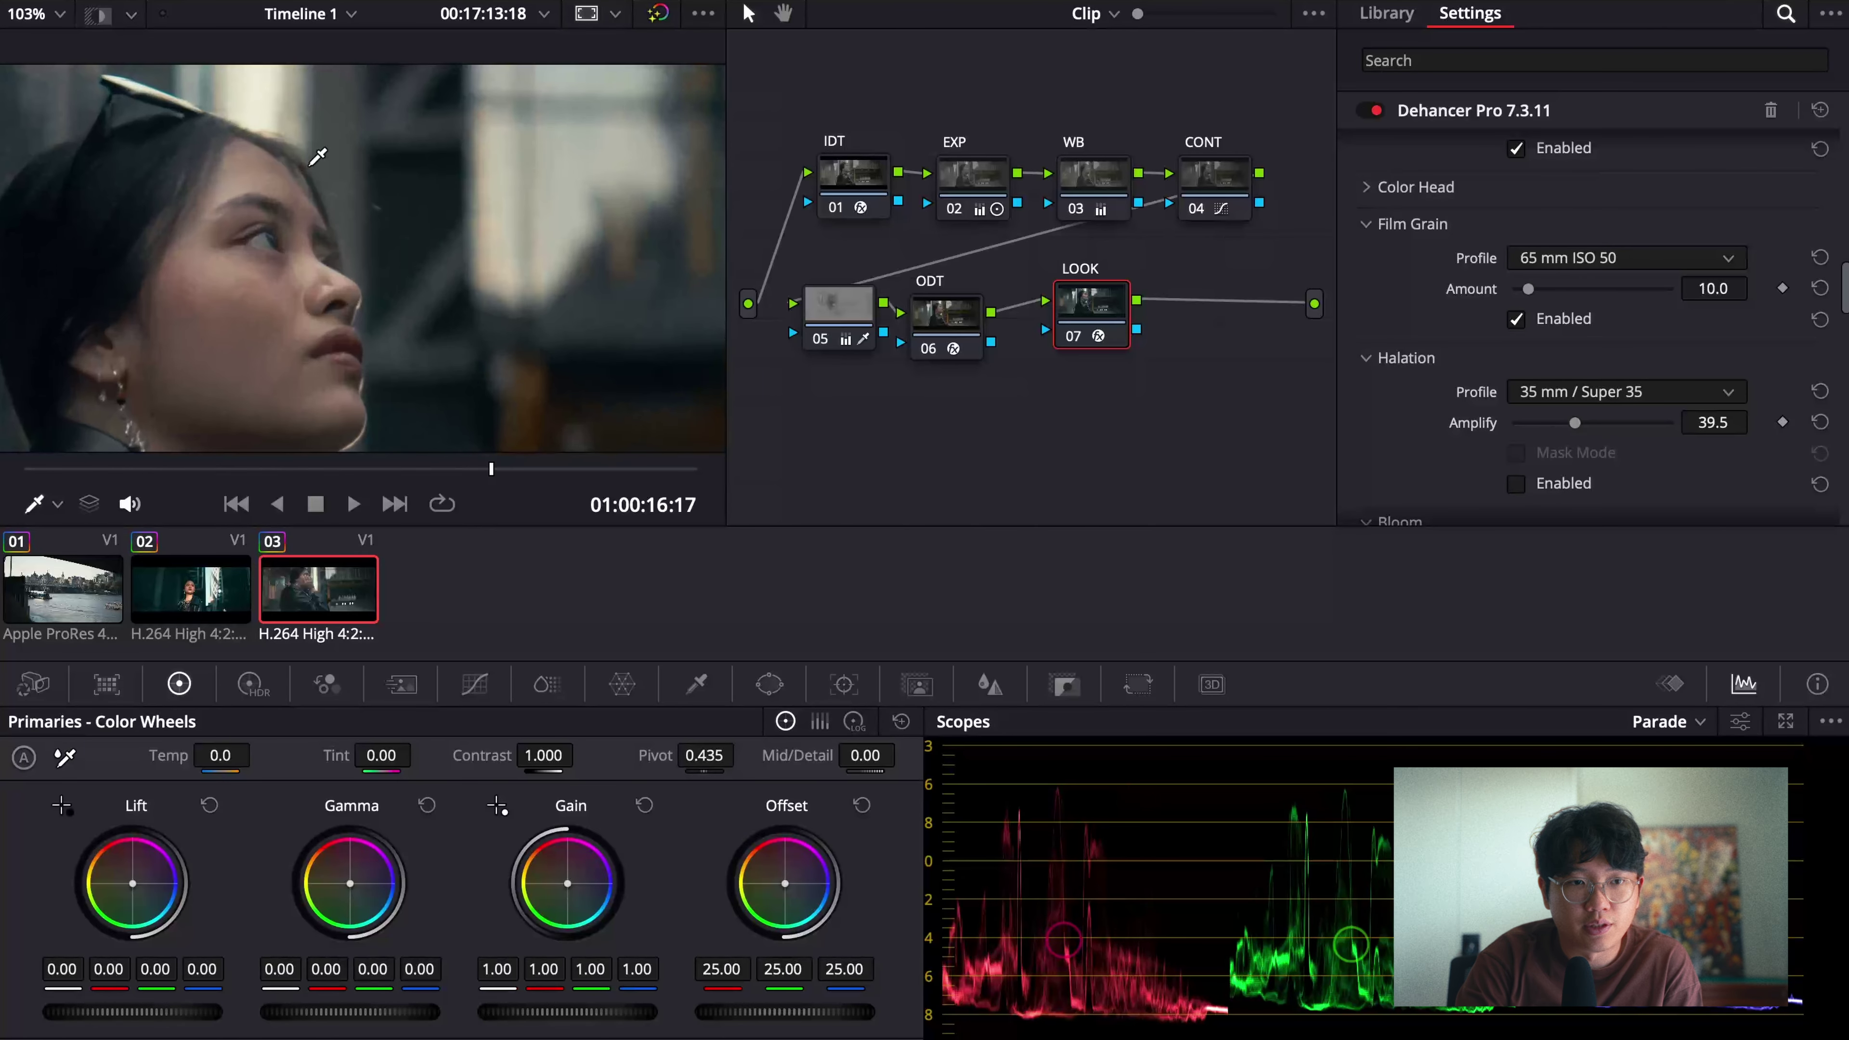
scroll(317, 155, "down", 5)
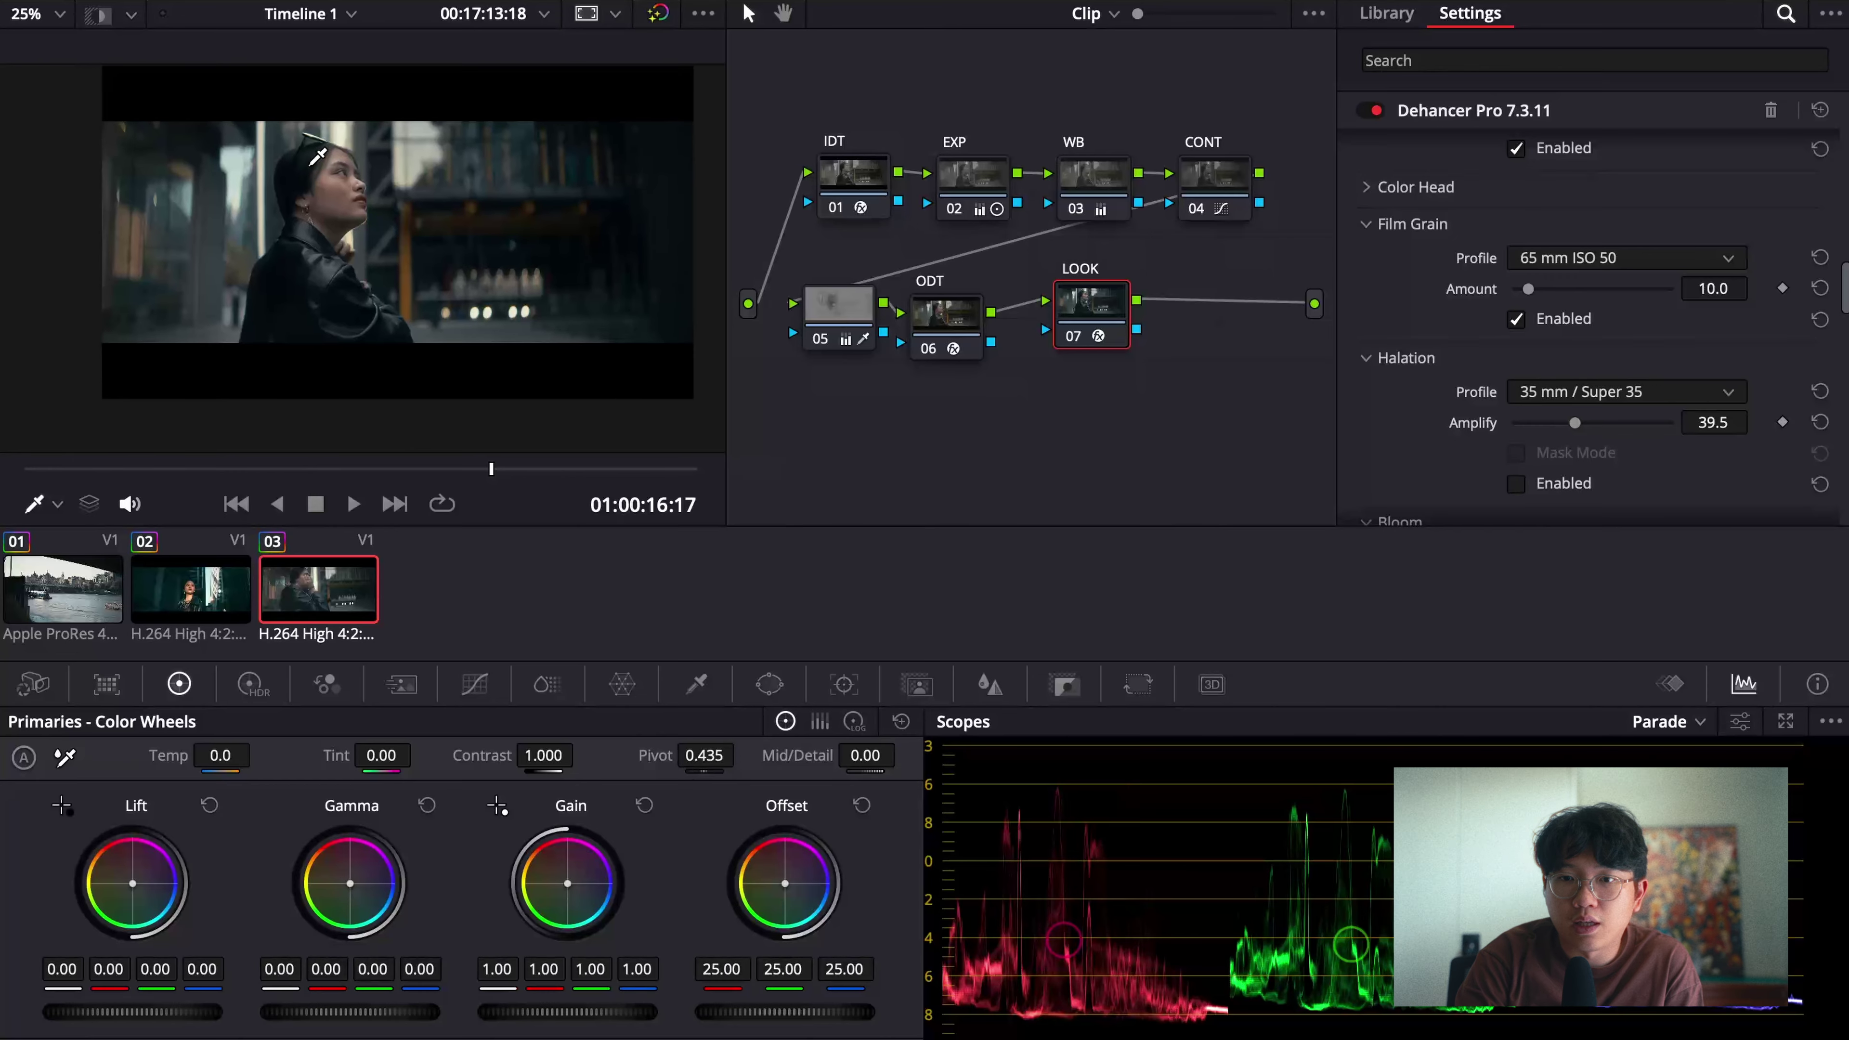
Step: Disable the Bloom effect in the third clip's LOOK node
scroll(1498, 387, "down", 5)
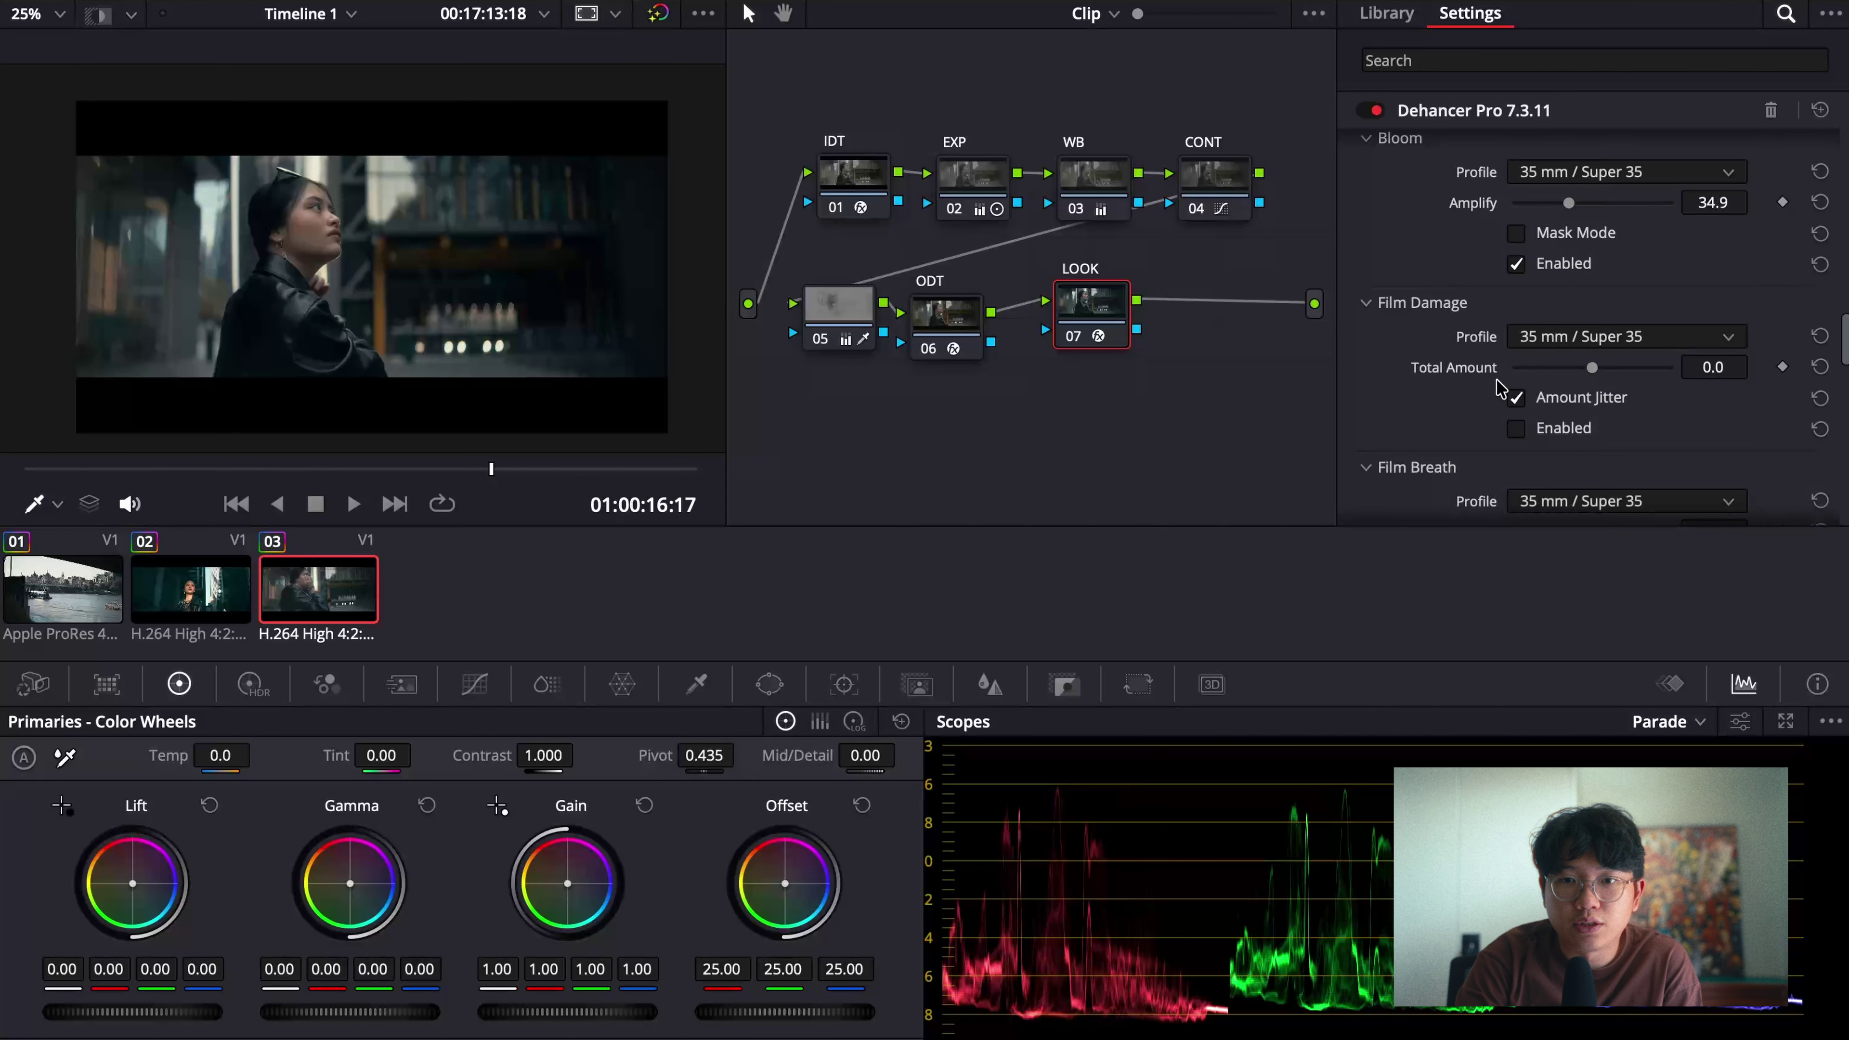
scroll(1498, 388, "up", 1)
left_click(1517, 357)
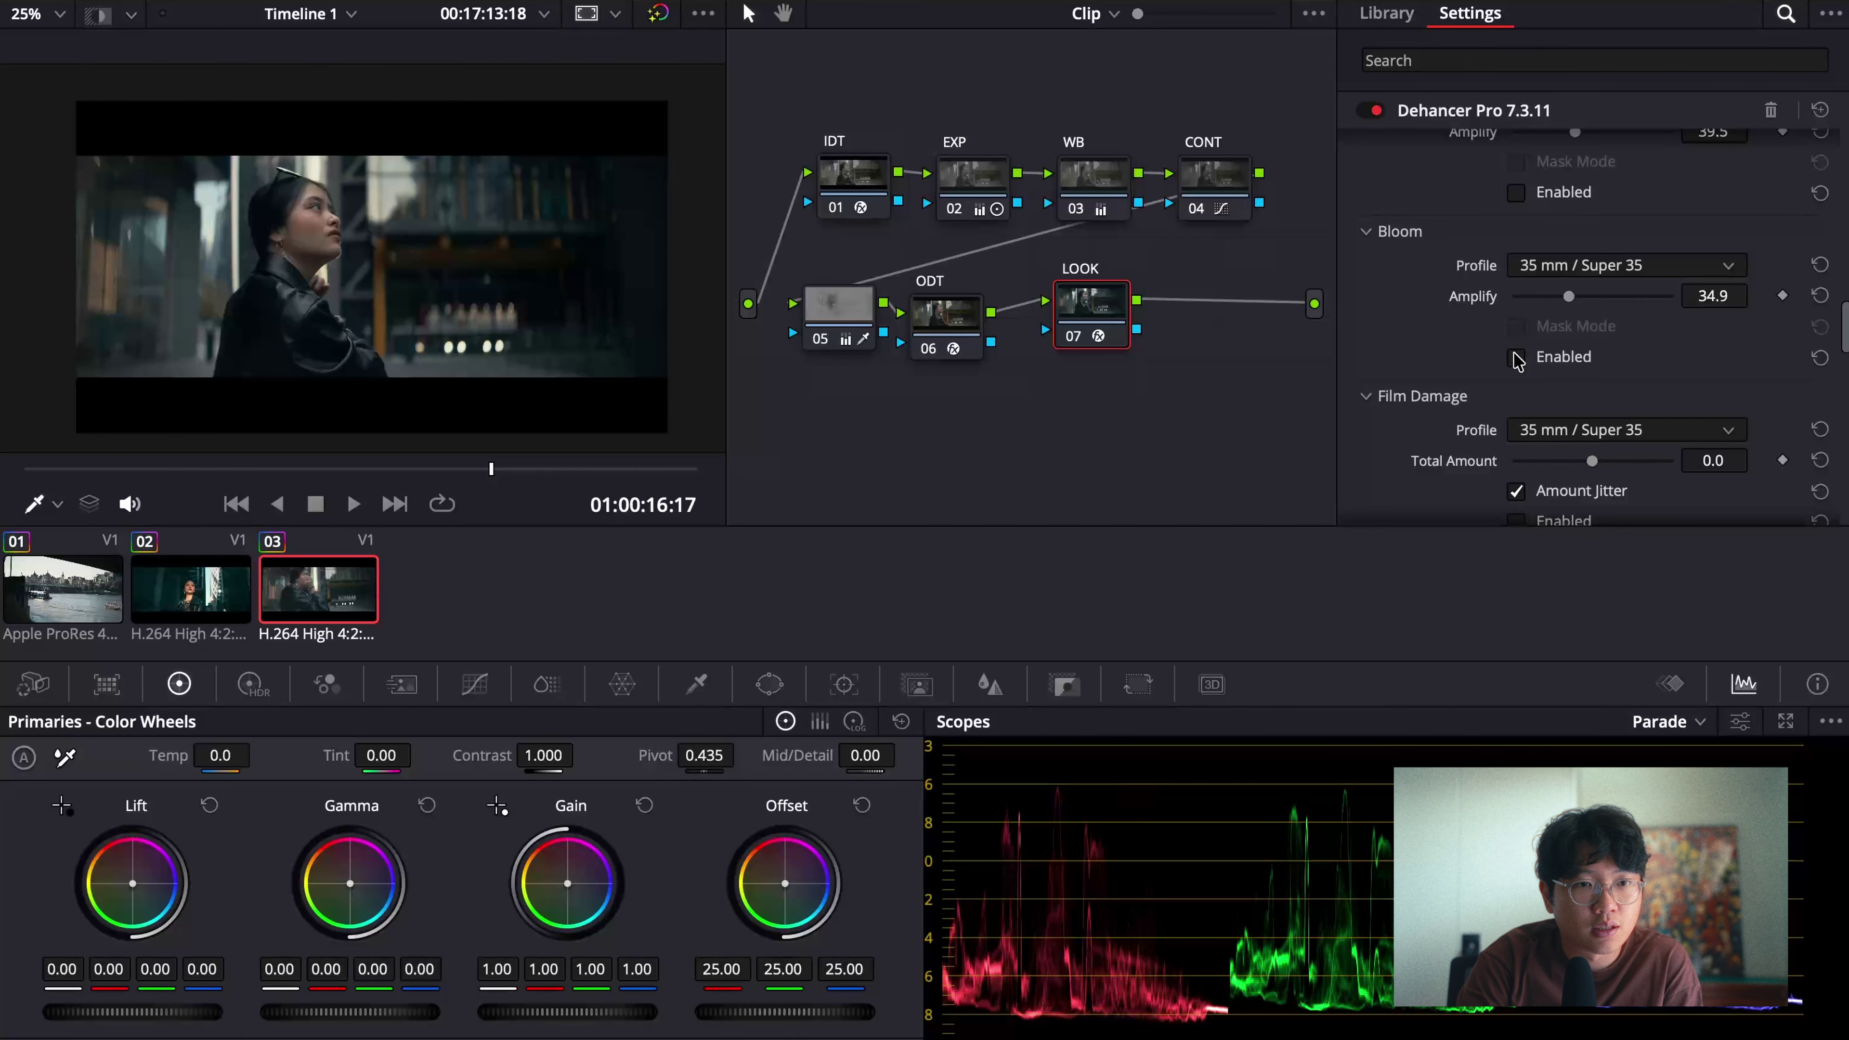
Step: Check the third clip's whole frame and look through the Dehancer settings from Film Grain to Overscan and back to Input
scroll(1438, 359, "up", 8)
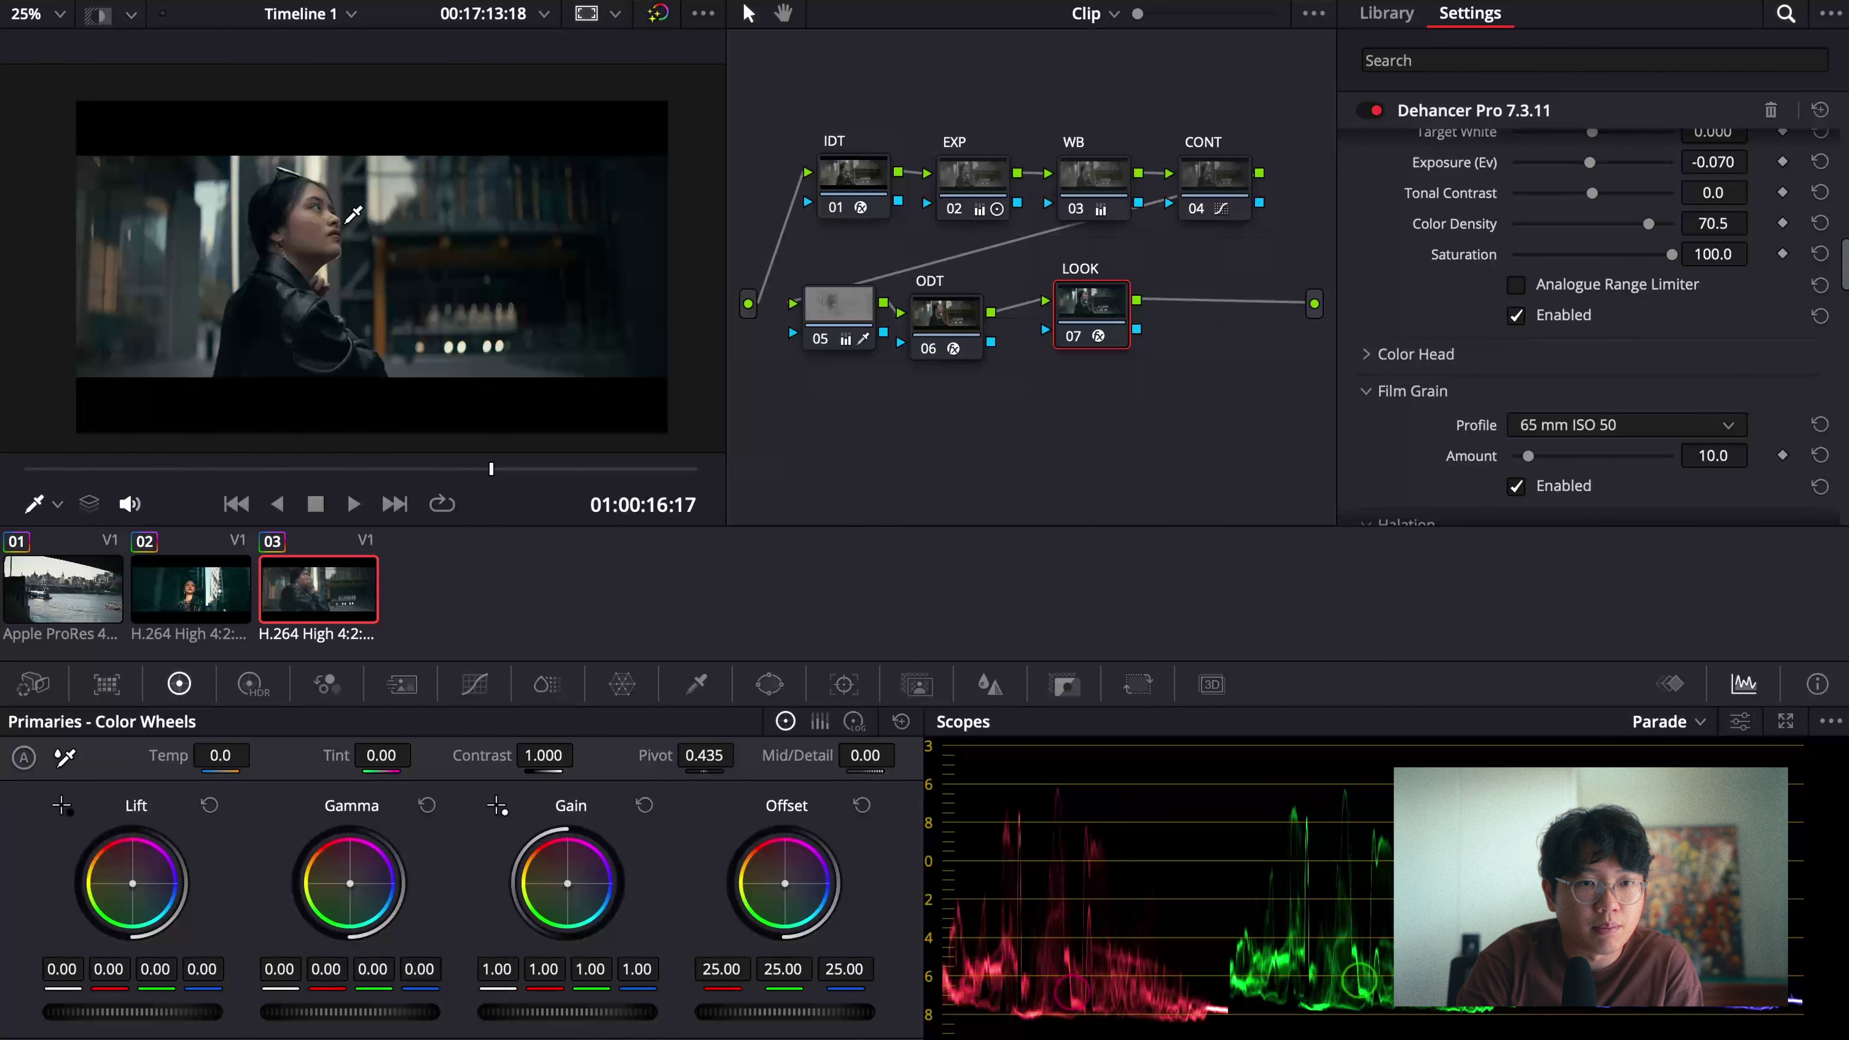
scroll(351, 210, "up", 1)
scroll(353, 214, "down", 1)
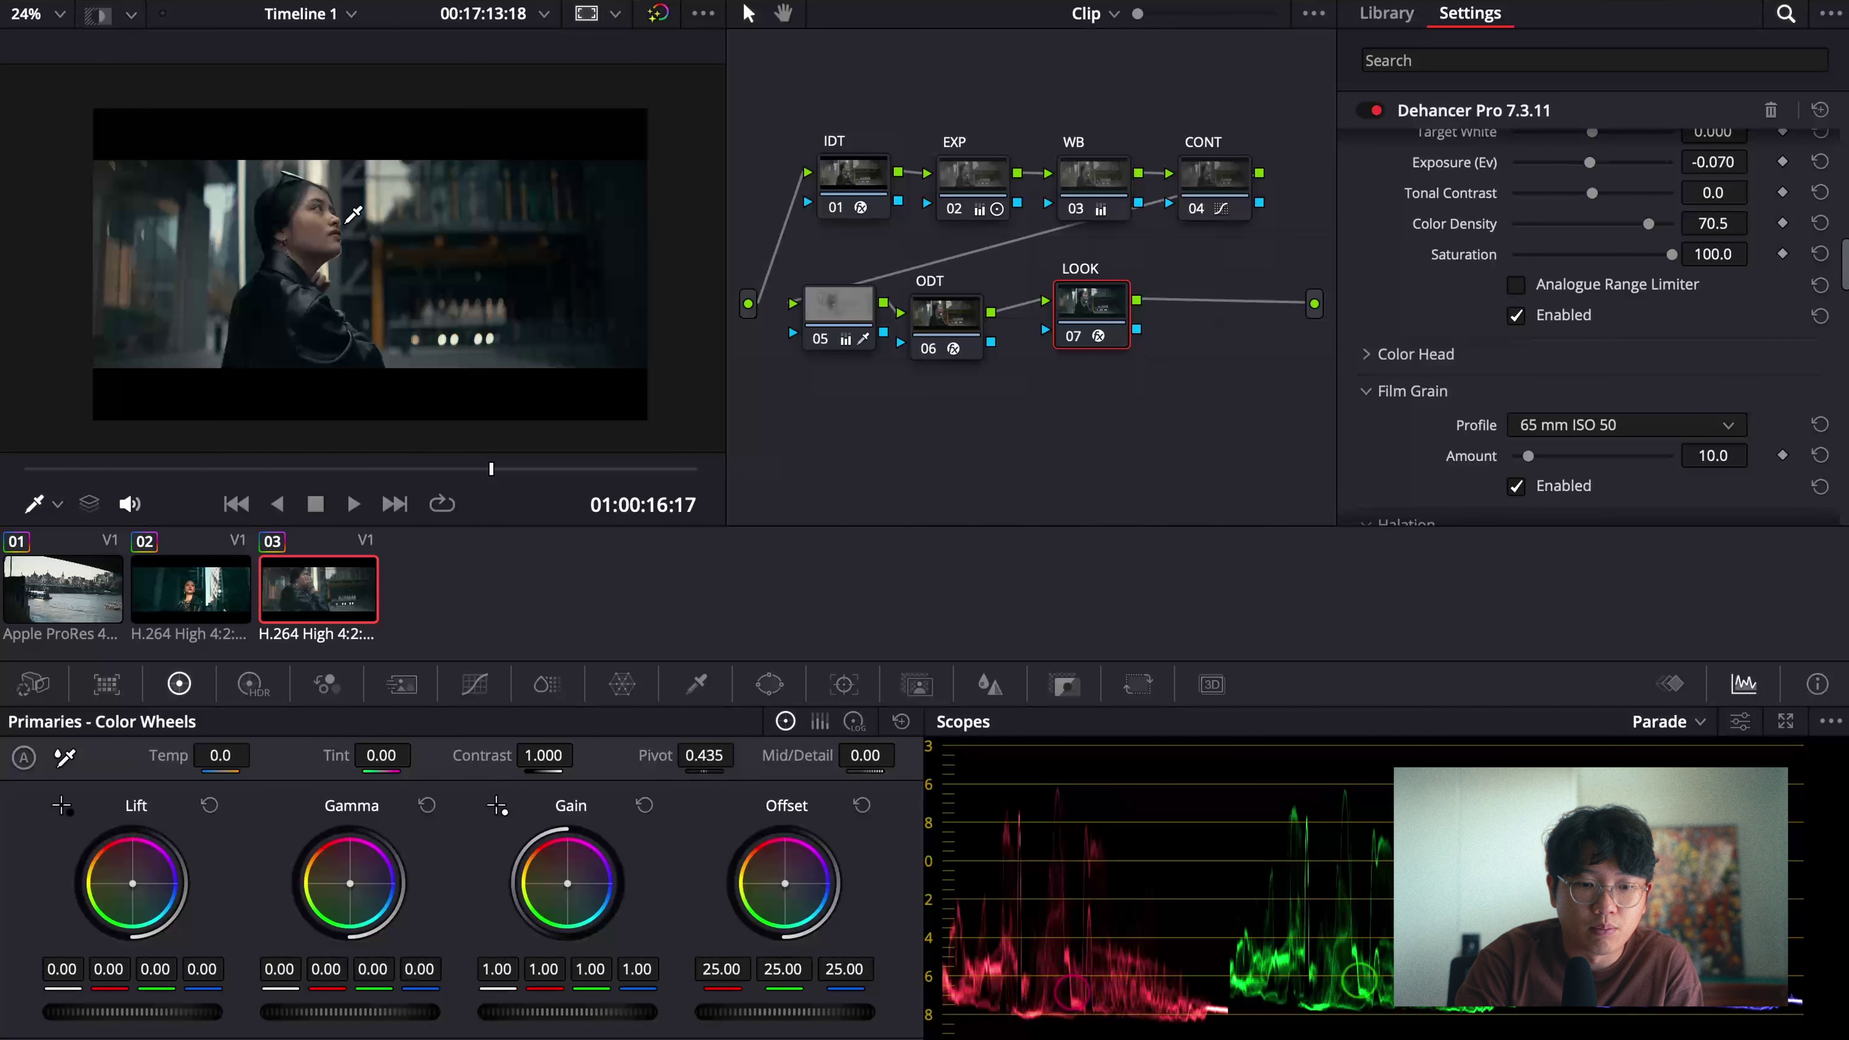
scroll(353, 213, "up", 1)
scroll(1456, 408, "down", 8)
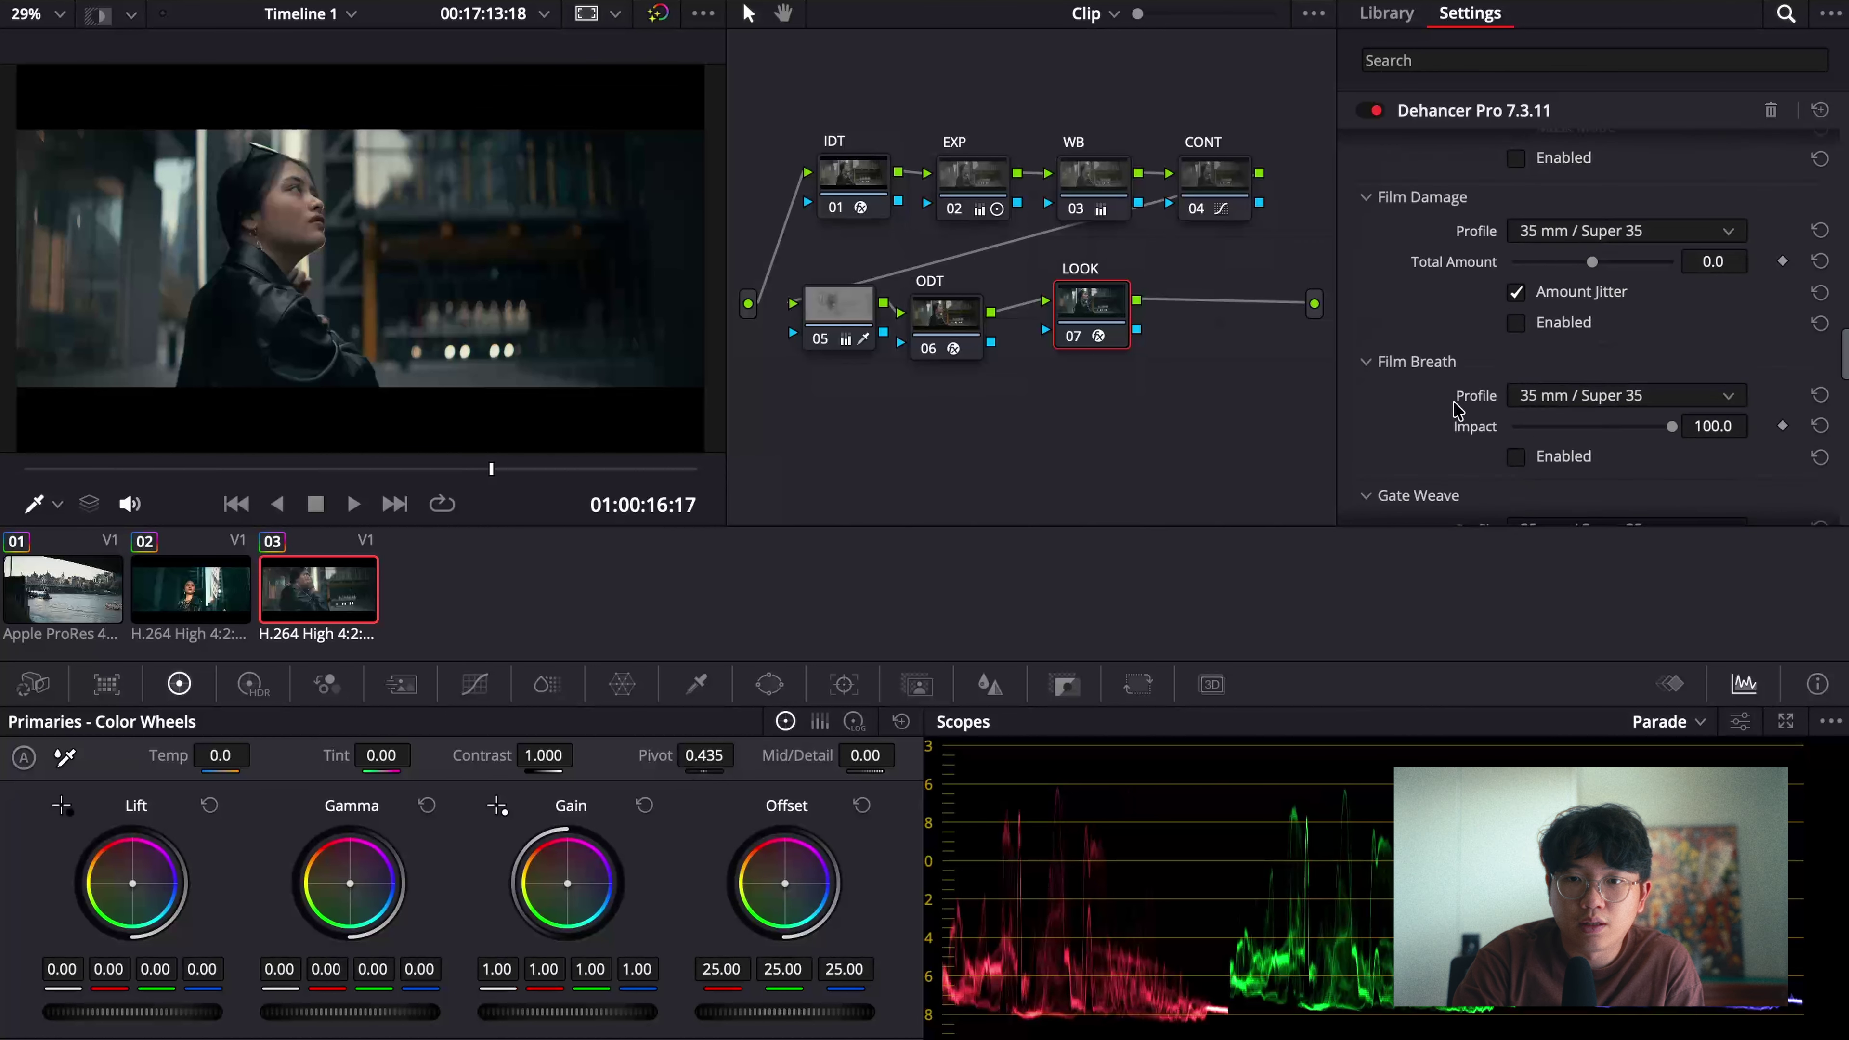
scroll(1456, 408, "down", 5)
scroll(1457, 409, "up", 1)
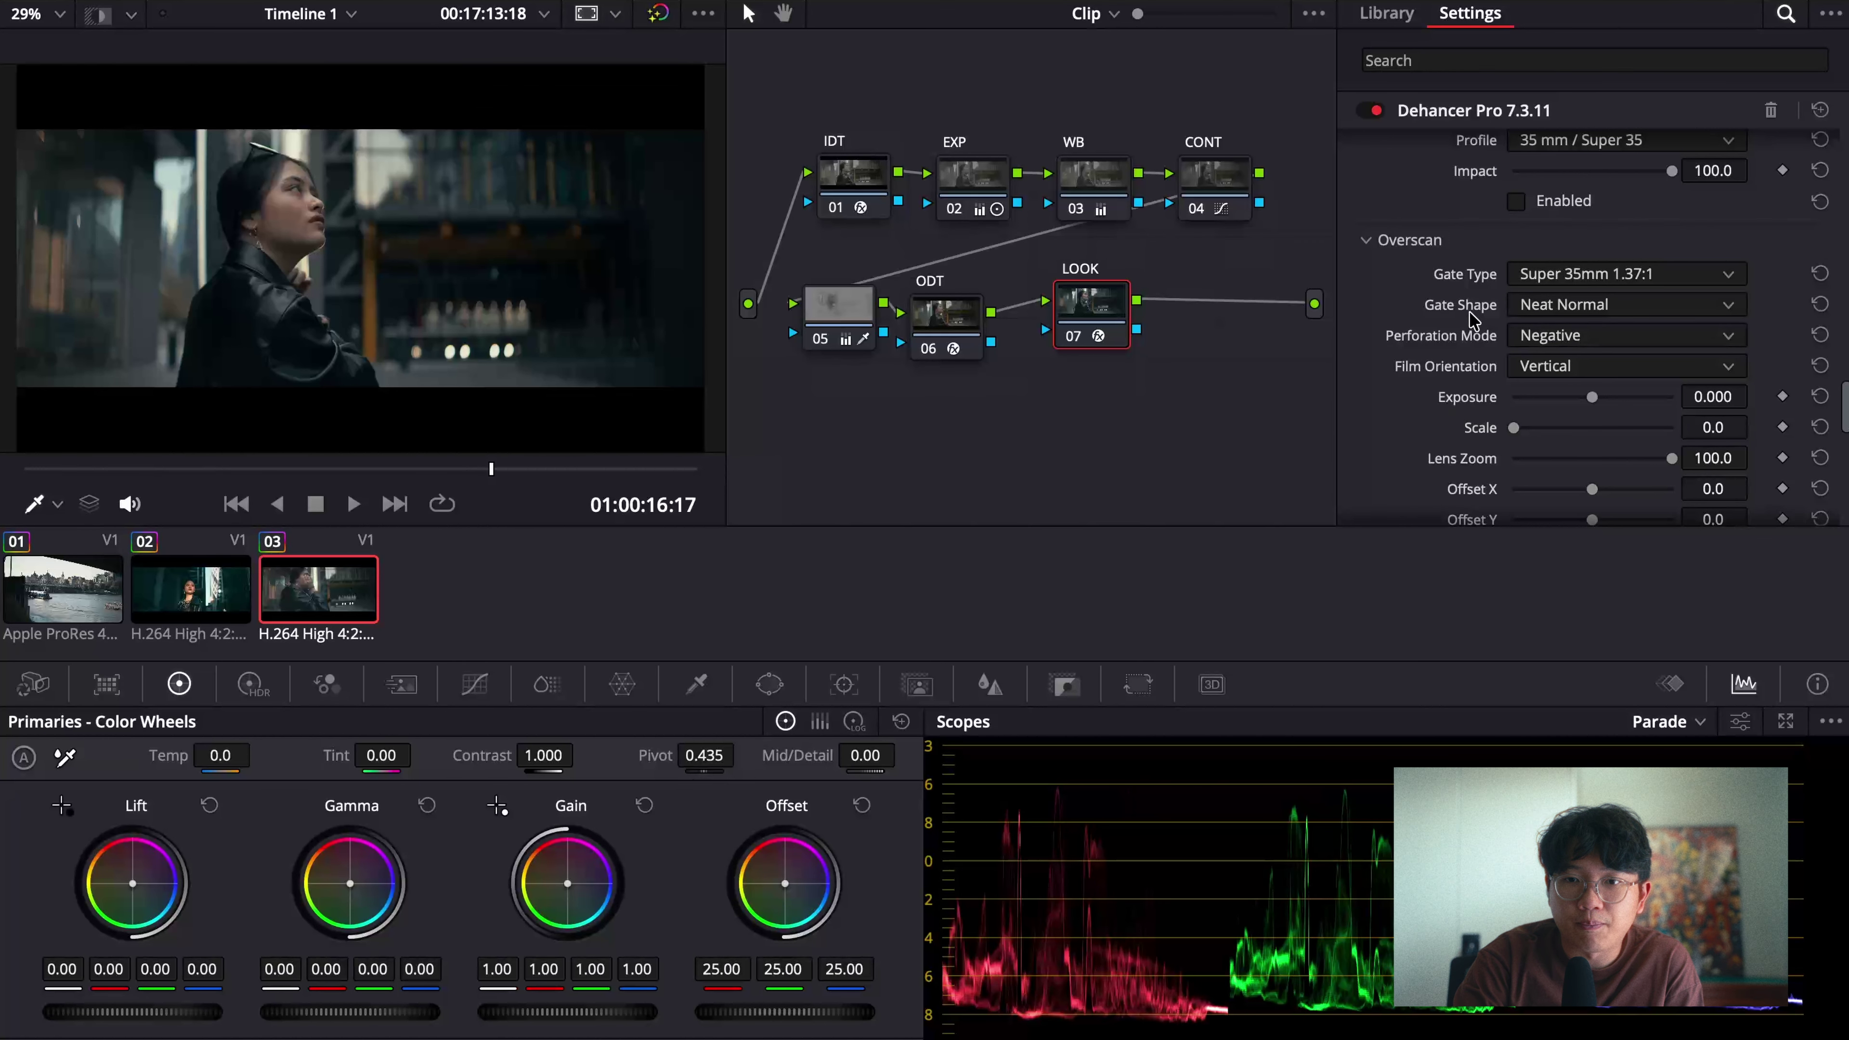
scroll(1470, 319, "up", 20)
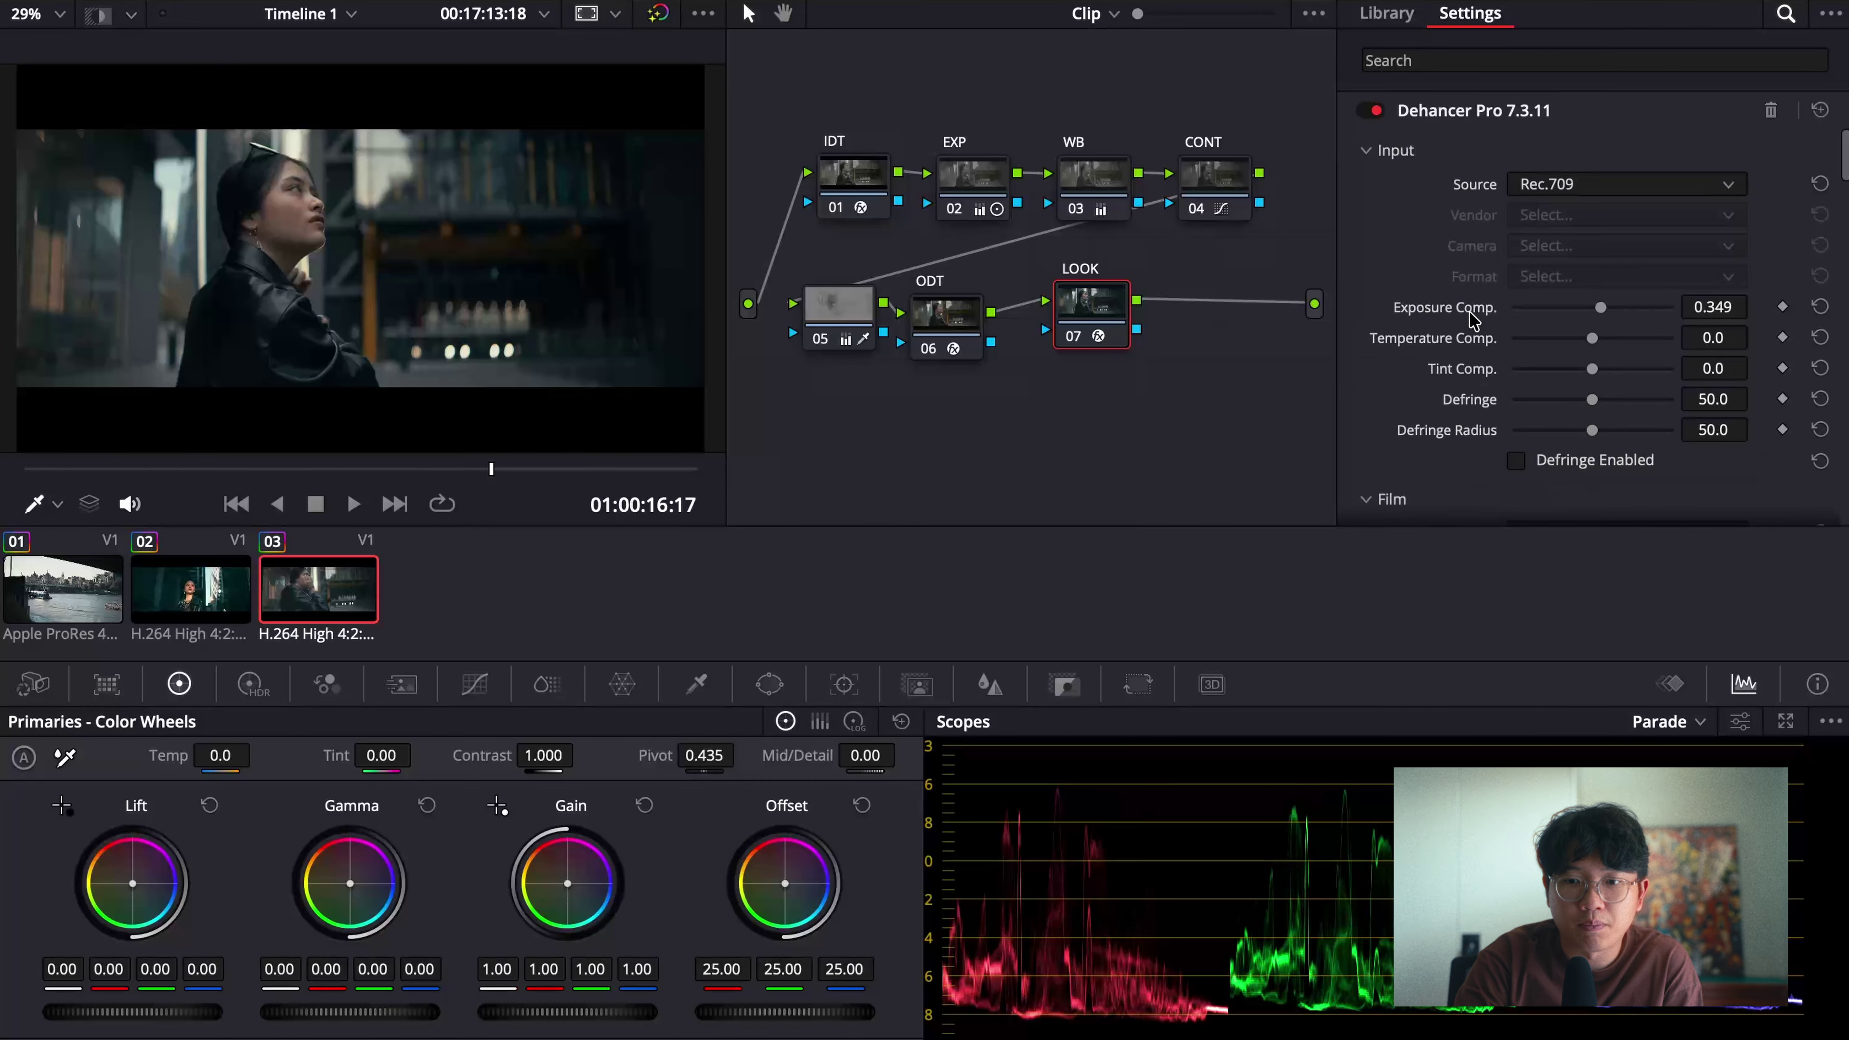